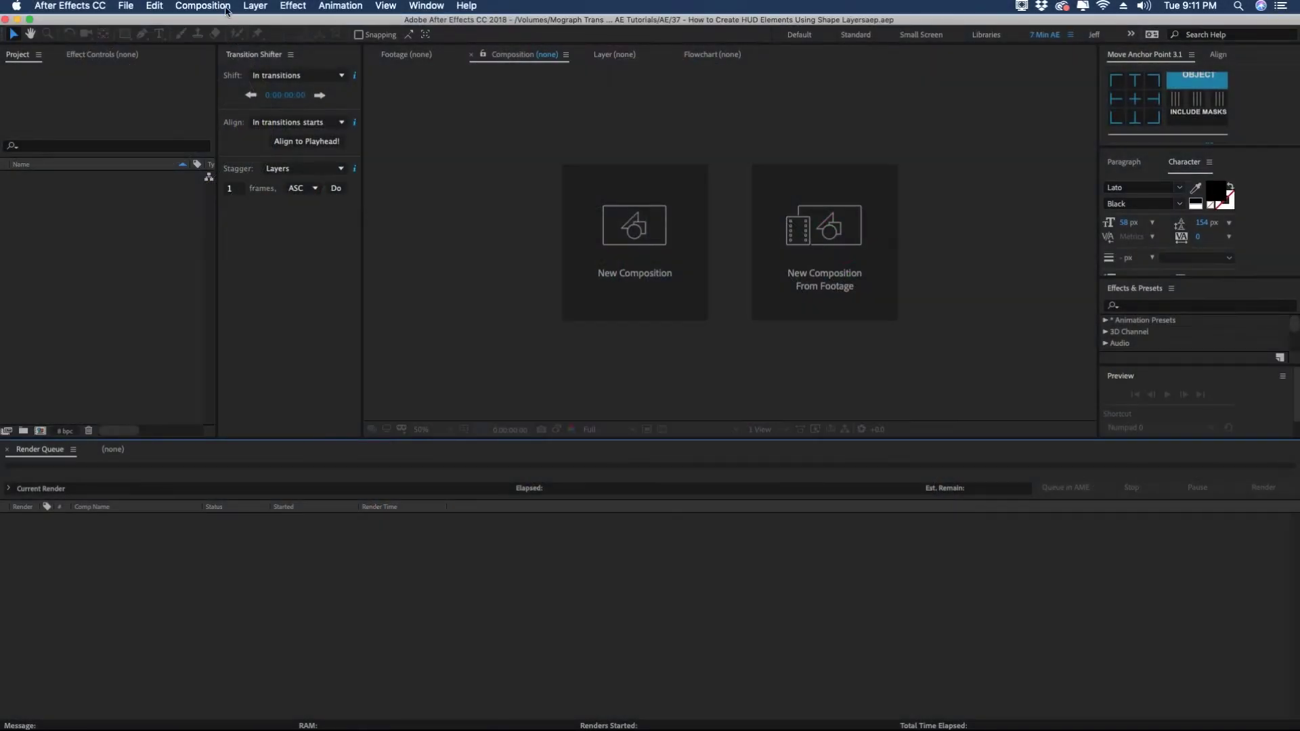
Step: Create a composition named HUD ELEMENT with the HDTV 1080 29.97 preset
left_click(203, 7)
left_click(233, 23)
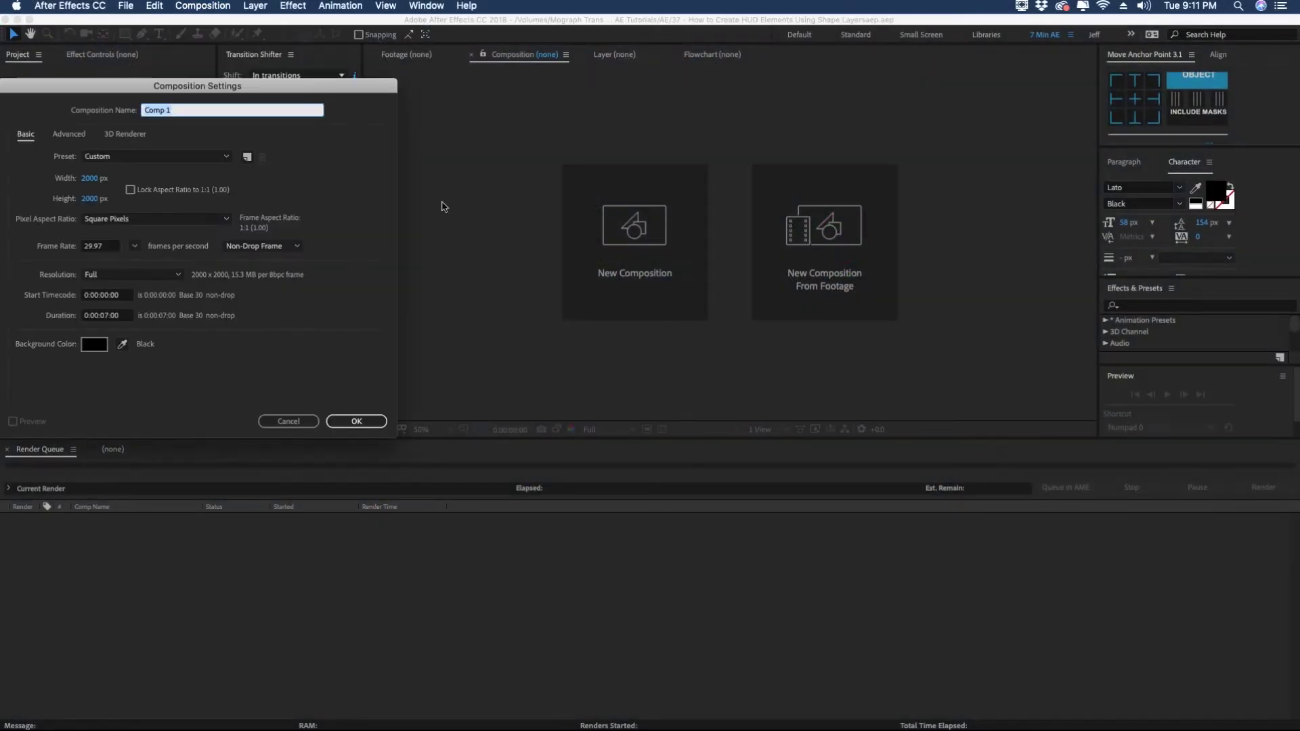
left_click(121, 158)
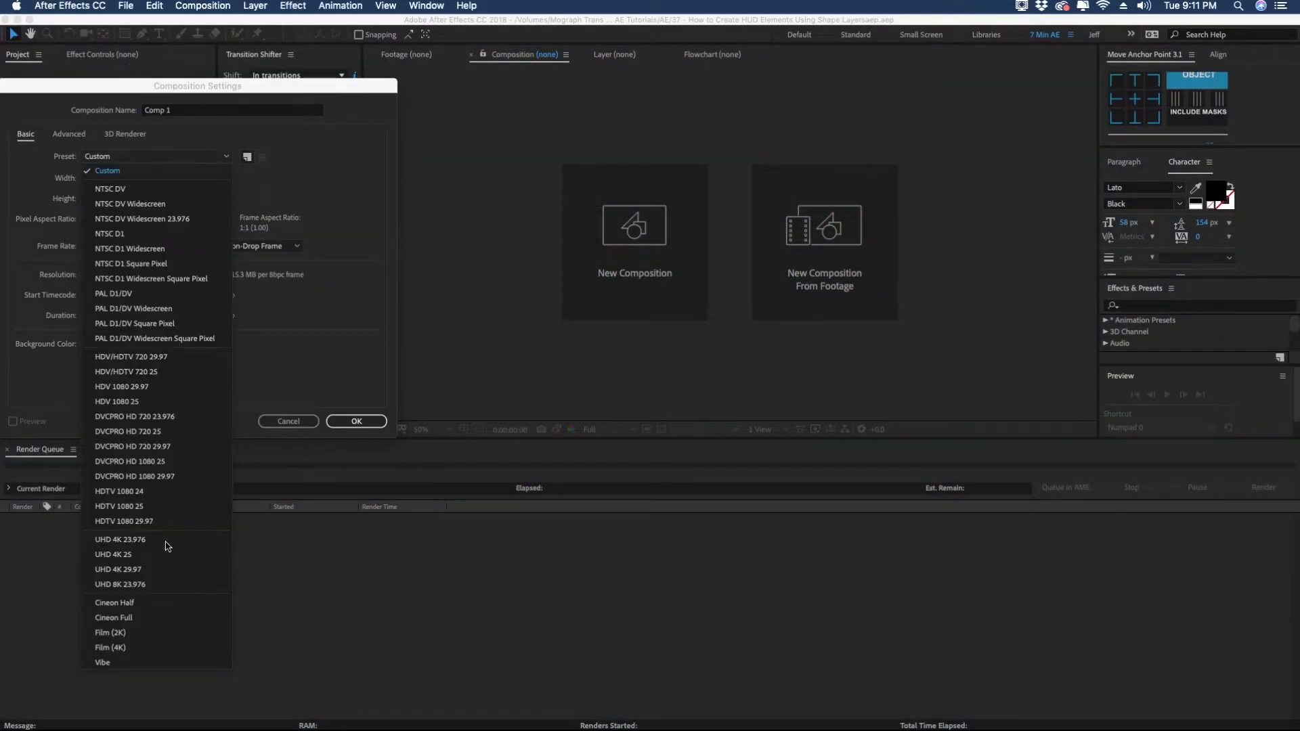
left_click(146, 527)
left_click(201, 106)
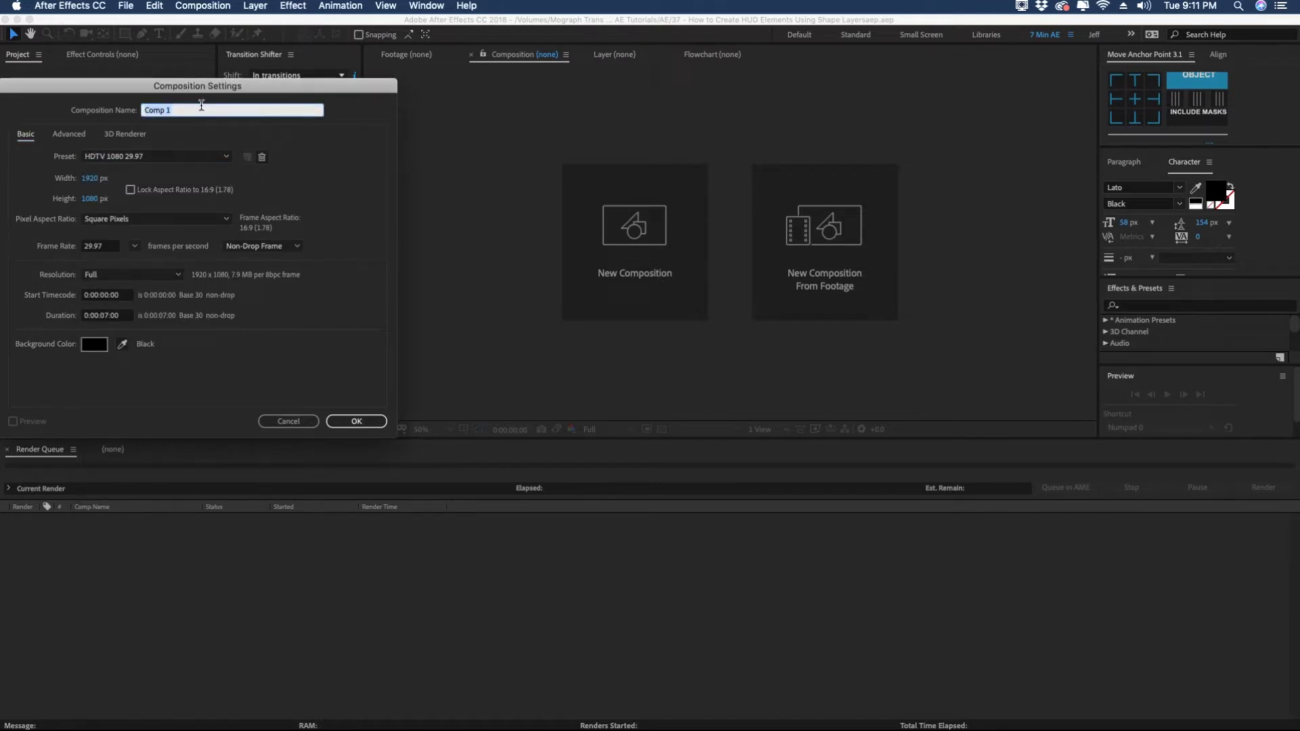
type("HUD ELEMENT")
key("Return")
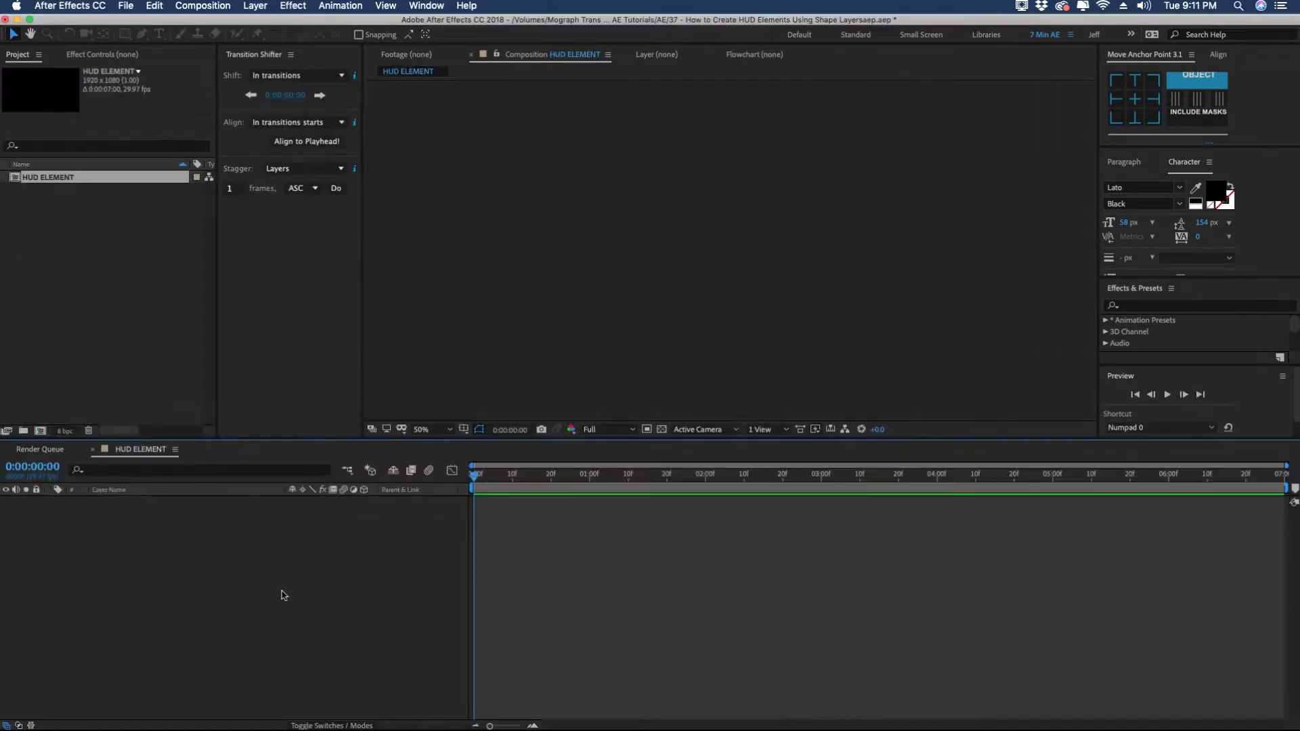
Step: Add a shape layer to the composition and name it HUD ELEMENT
right_click(232, 575)
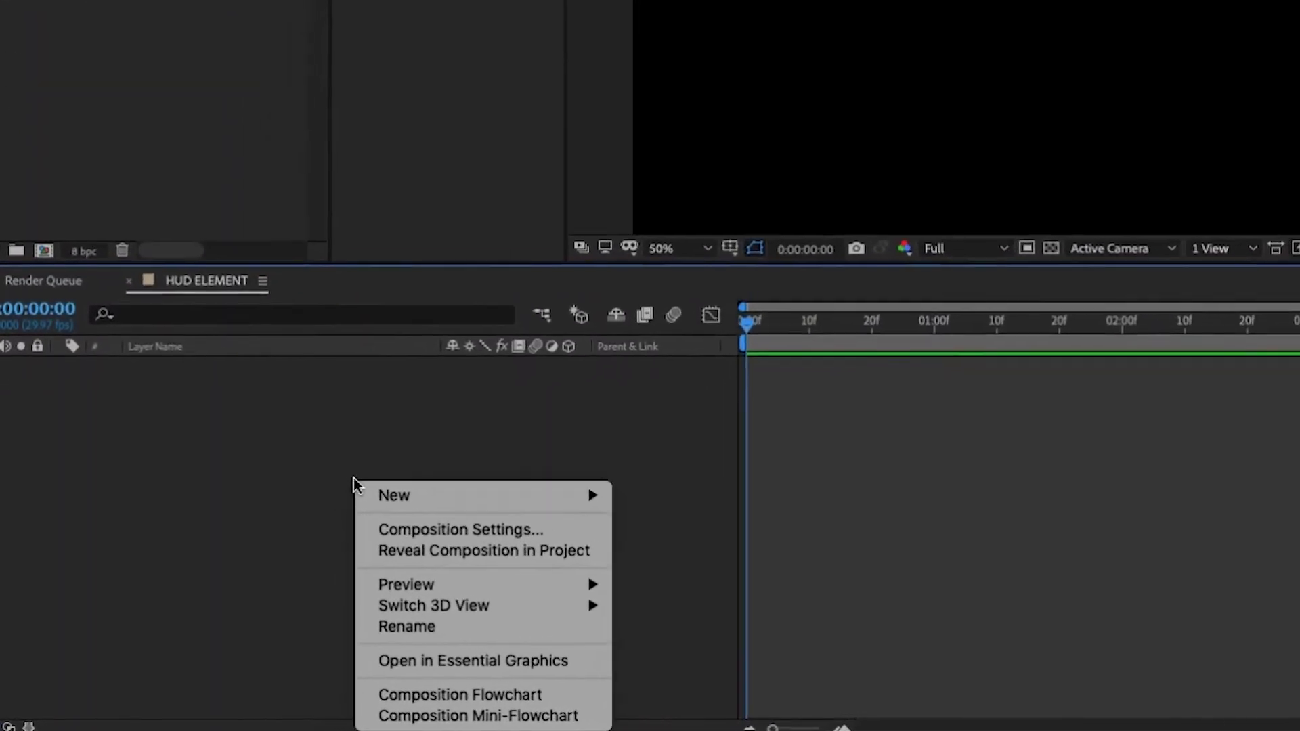
mouse_move(408, 493)
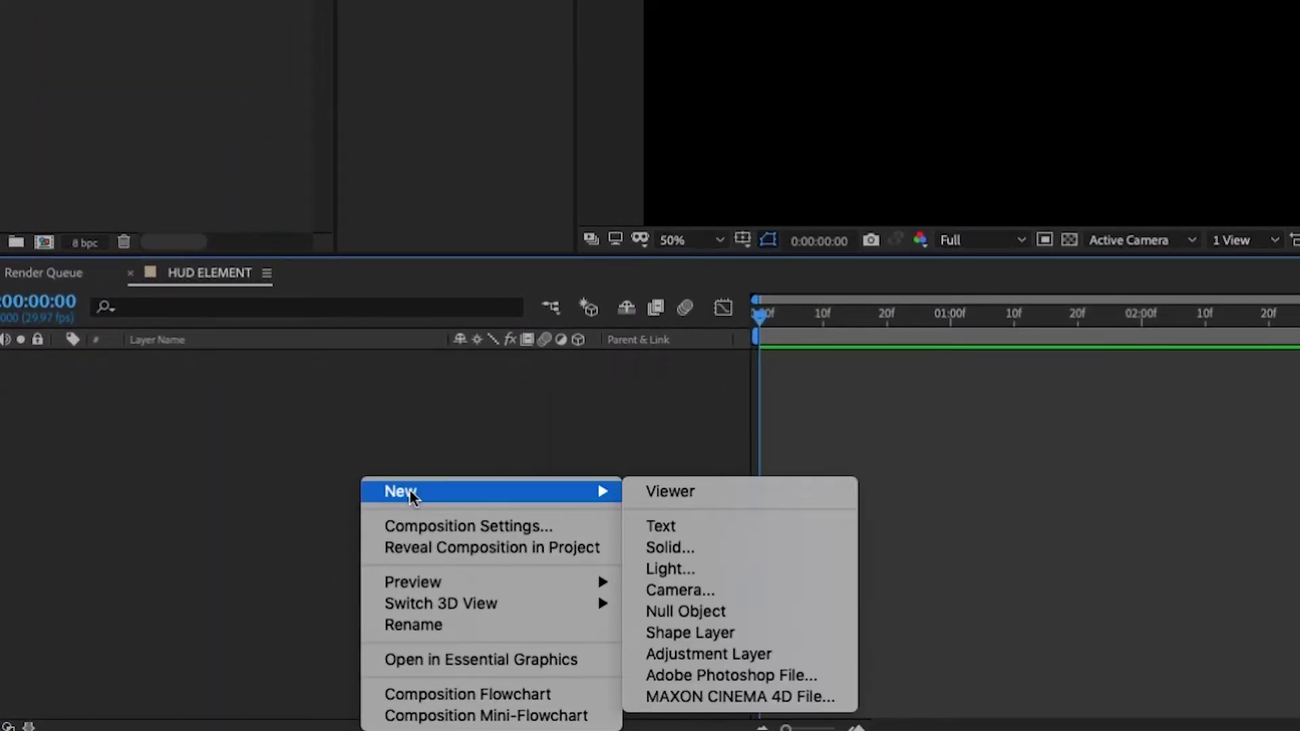
left_click(766, 639)
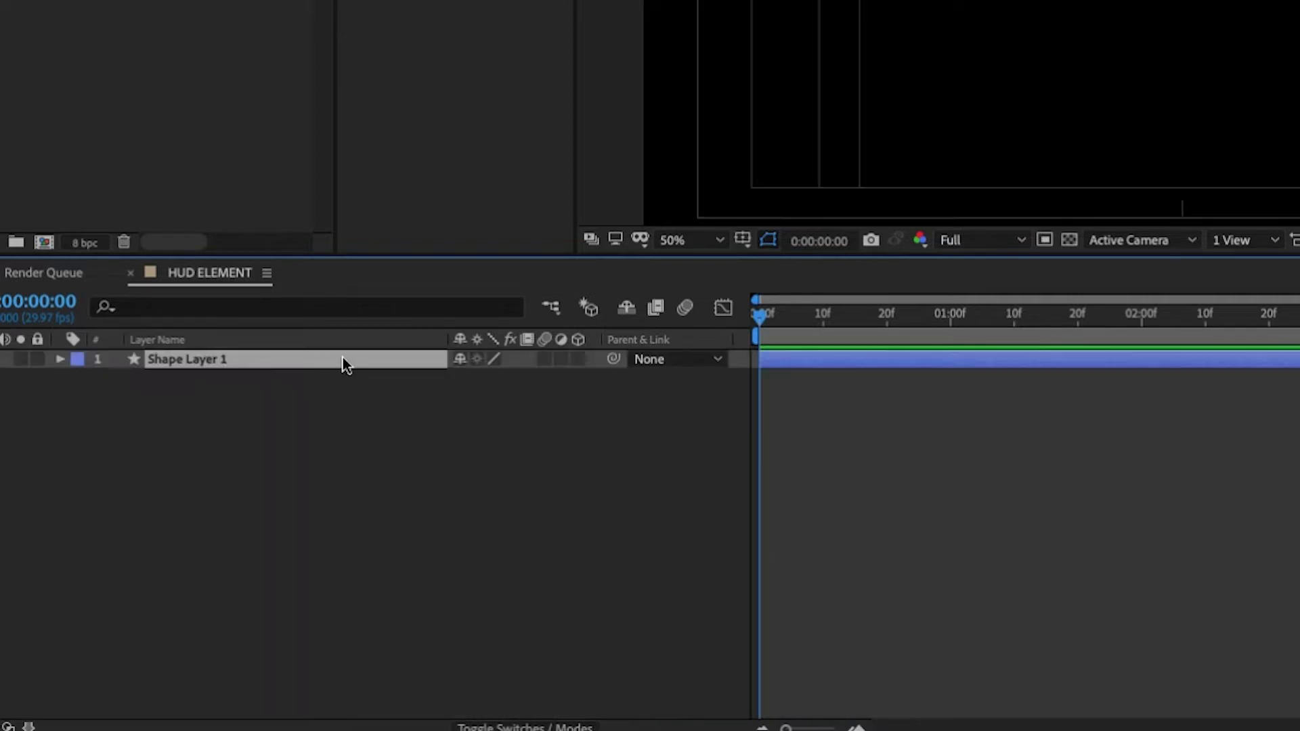
key("Return")
type("H")
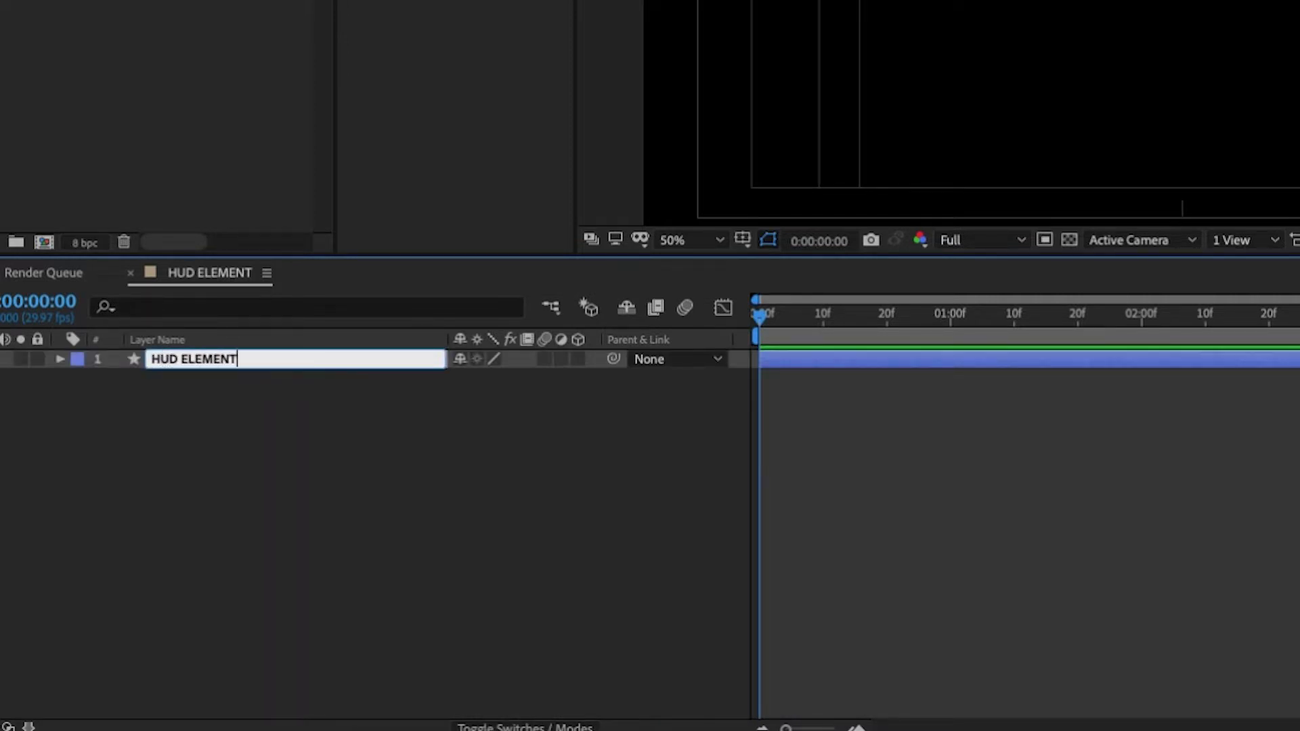
type("UD ELEMENT")
key("Return")
Step: Add an empty group to the contents of the HUD ELEMENT layer and rename it OUTER RING
left_click(58, 361)
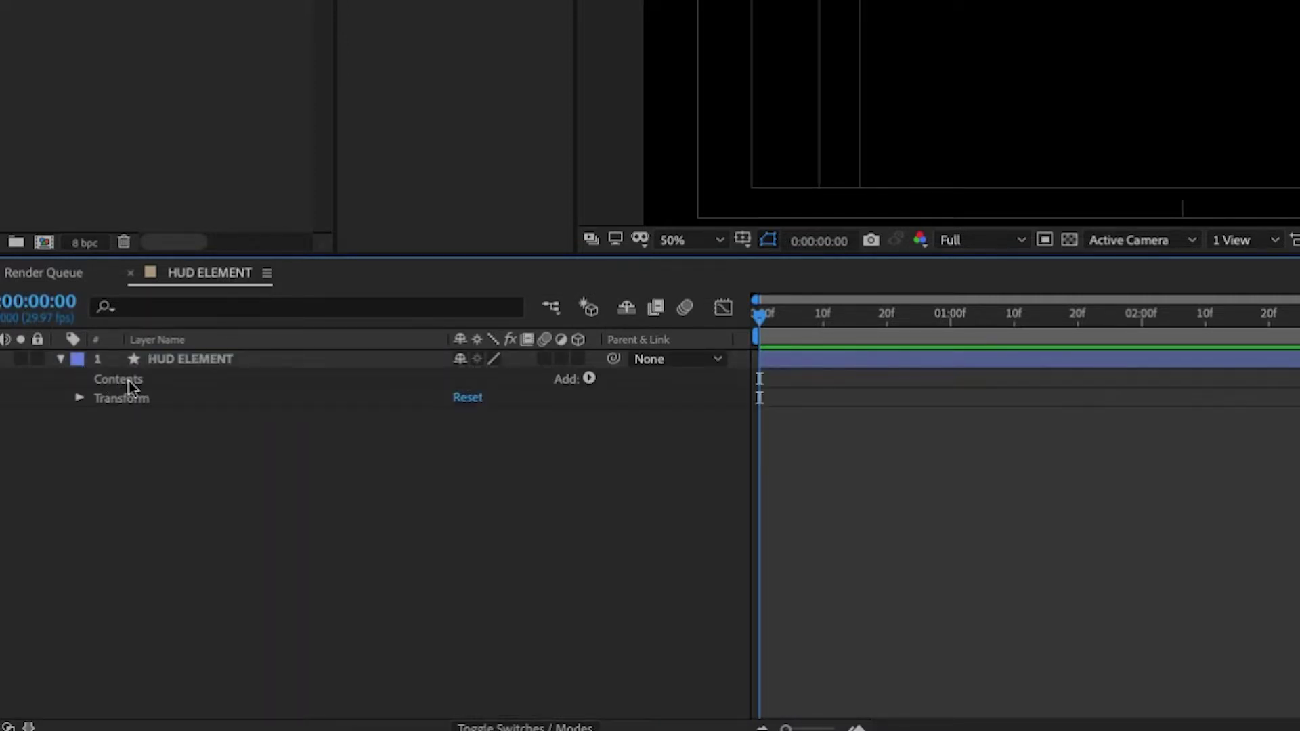
left_click(160, 367)
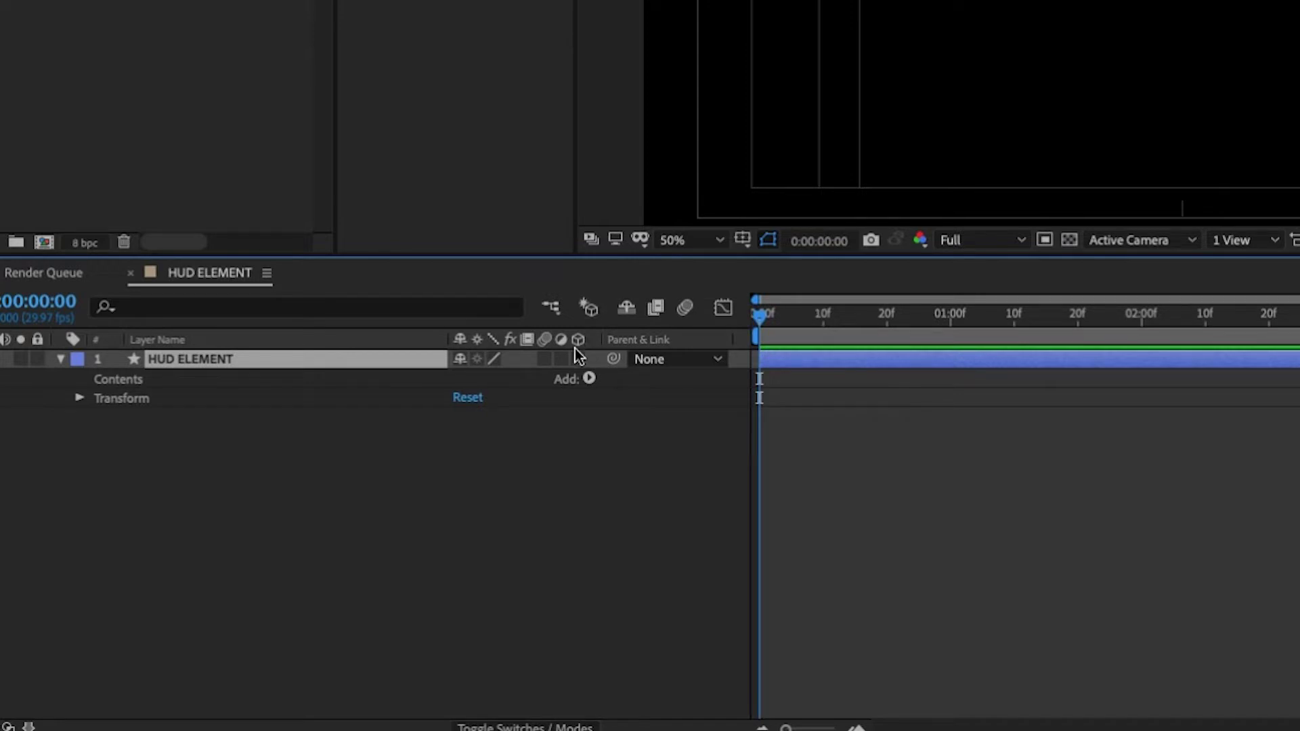
left_click(589, 378)
left_click(629, 292)
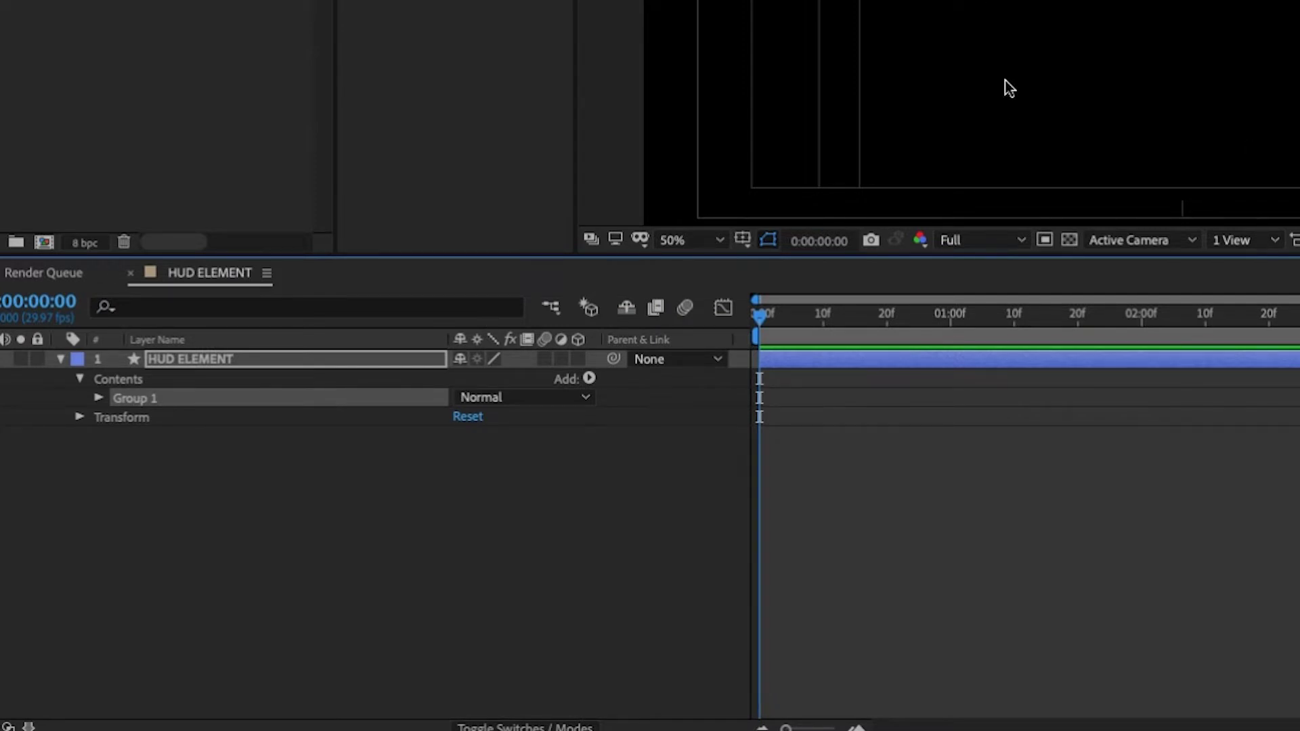
key("Return")
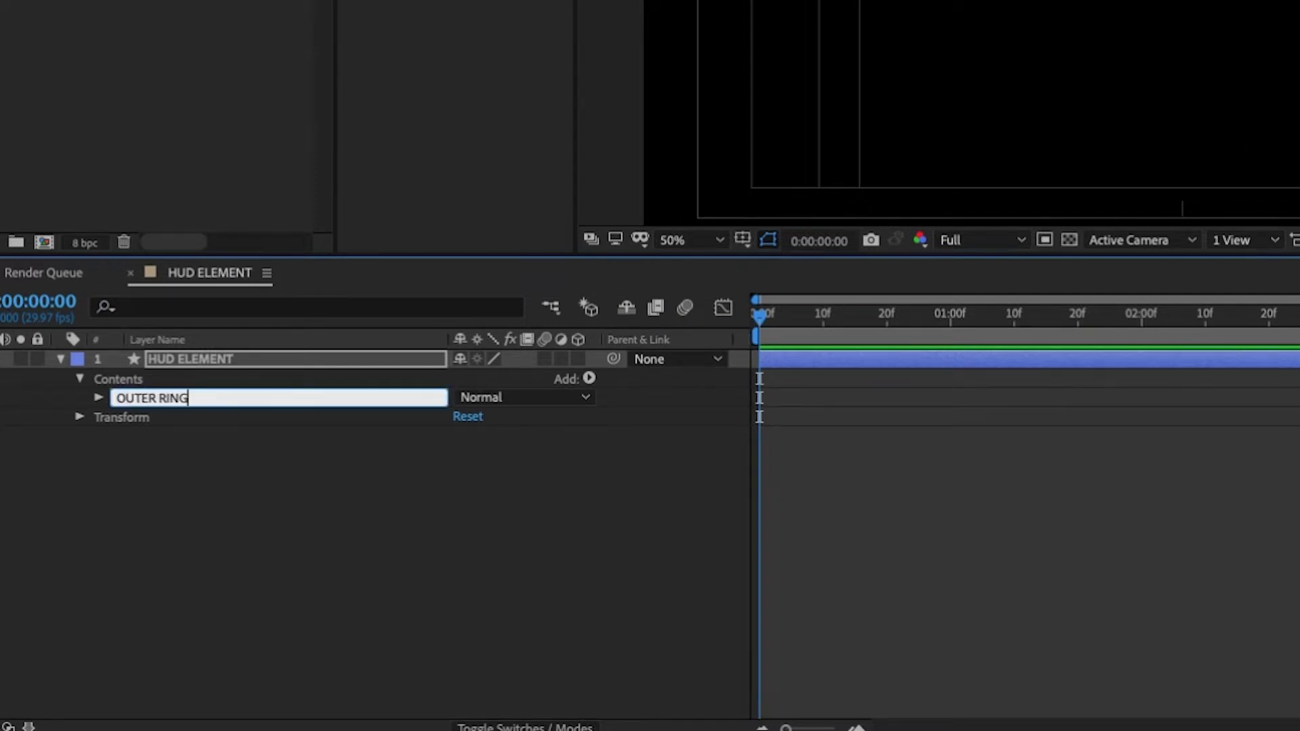
type("OUTER RING")
key("Return")
Step: Add an ellipse path and a stroke to the OUTER RING group, with a stroke width of 1.5 px
left_click(590, 377)
left_click(628, 357)
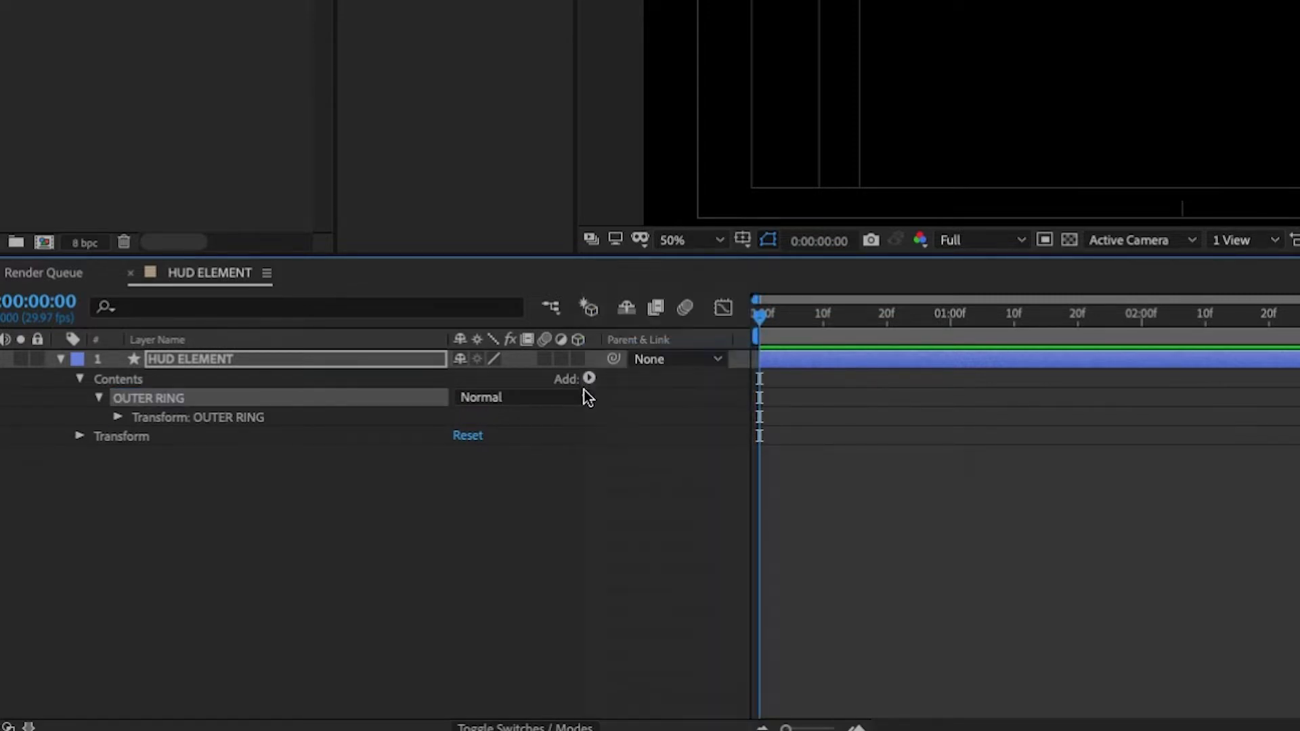
left_click(589, 378)
left_click(623, 448)
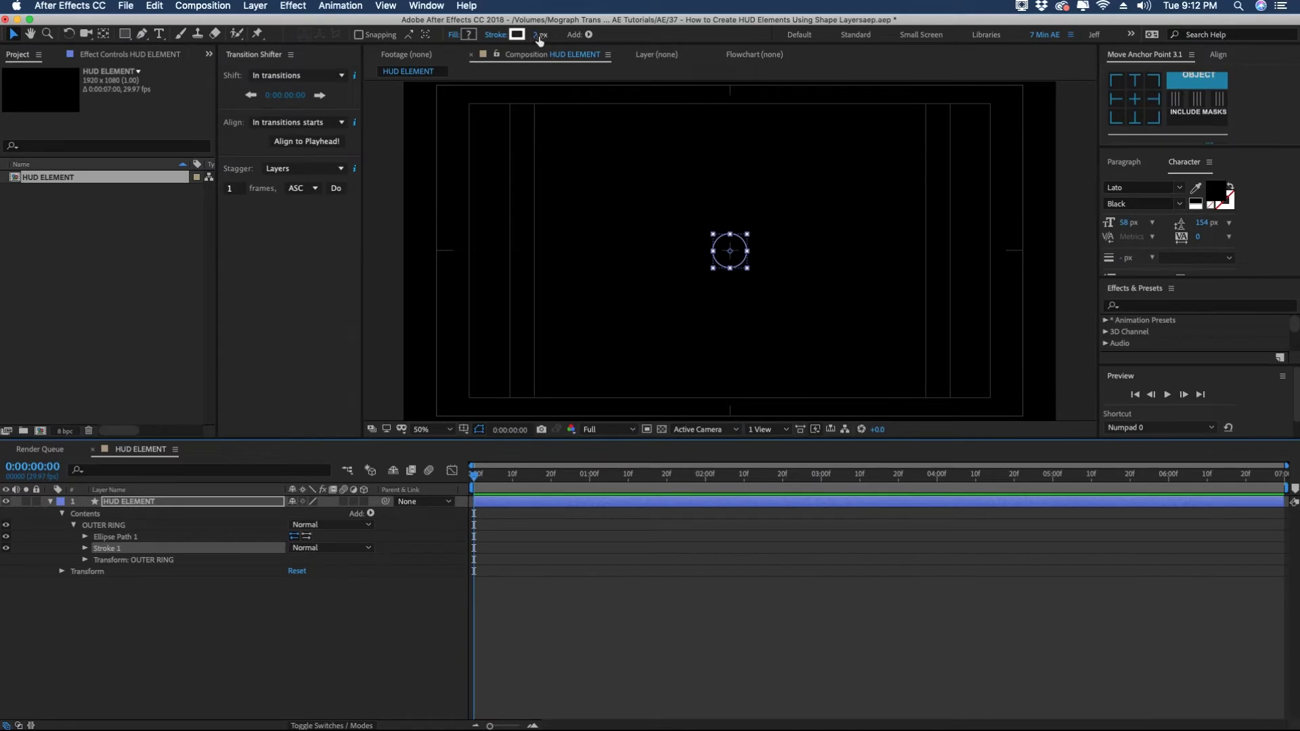
left_click(540, 36)
type("1.5")
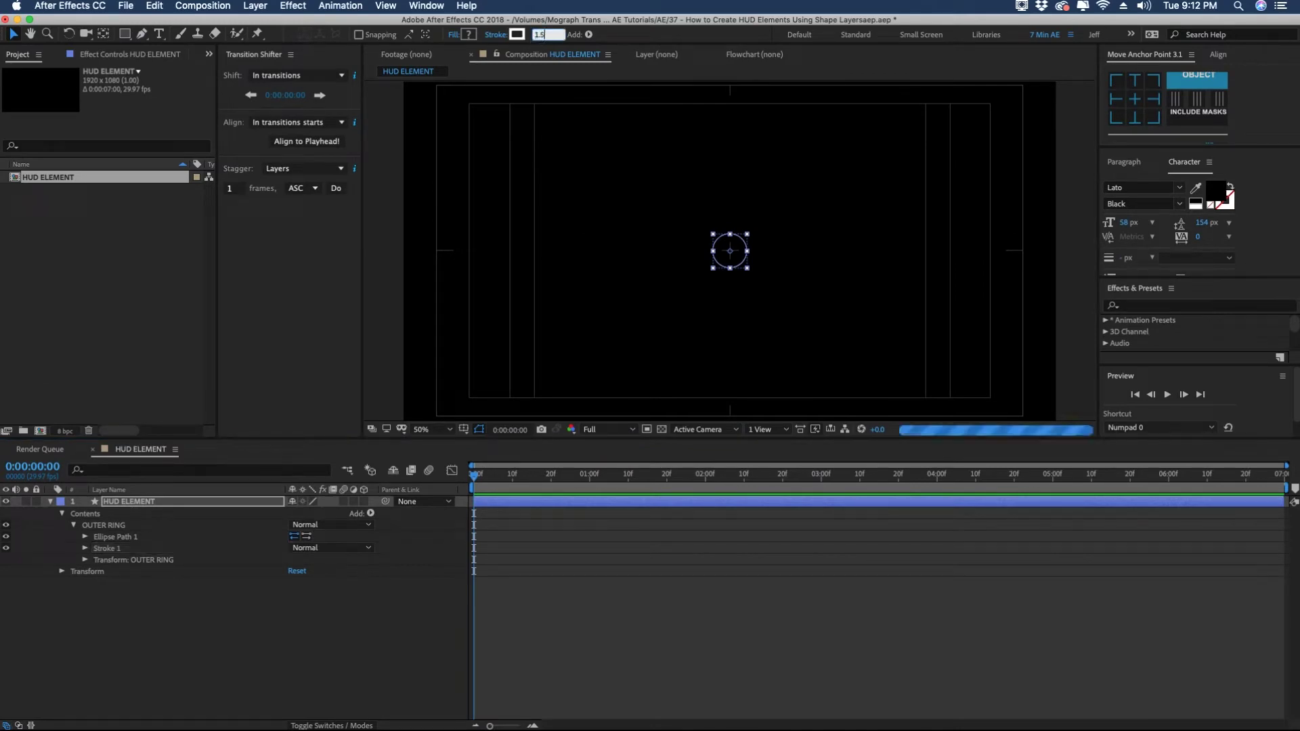
left_click(424, 631)
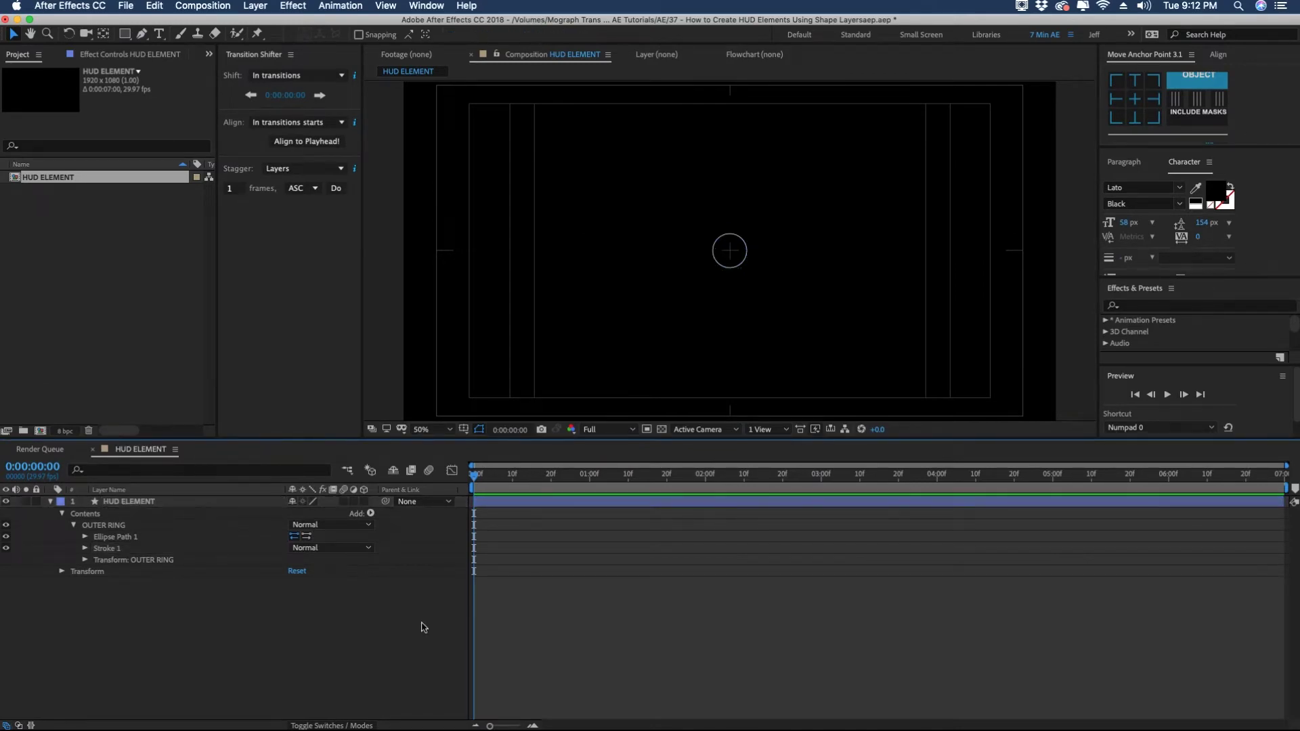
Step: Hide the title/action safe guides and enlarge the OUTER RING ellipse to a size of 909
key("apostrophe")
left_click(86, 537)
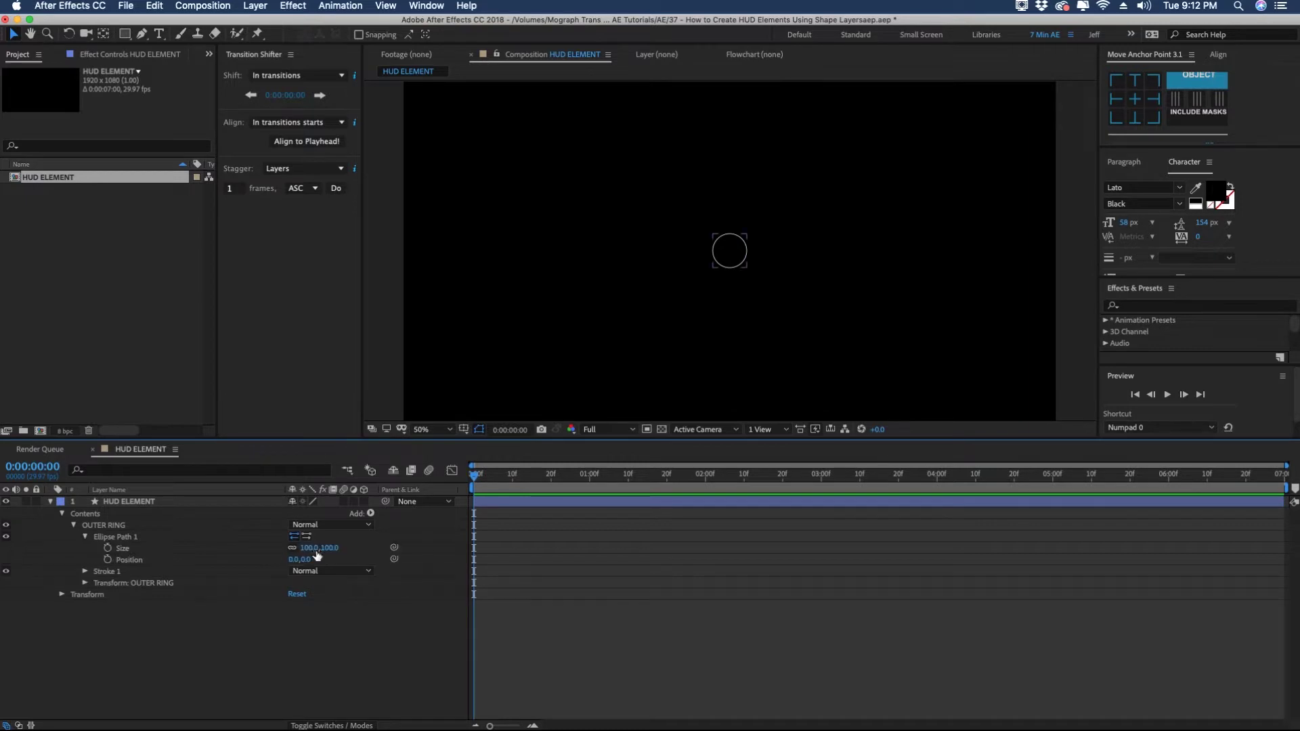
left_click_drag(317, 555, 810, 556)
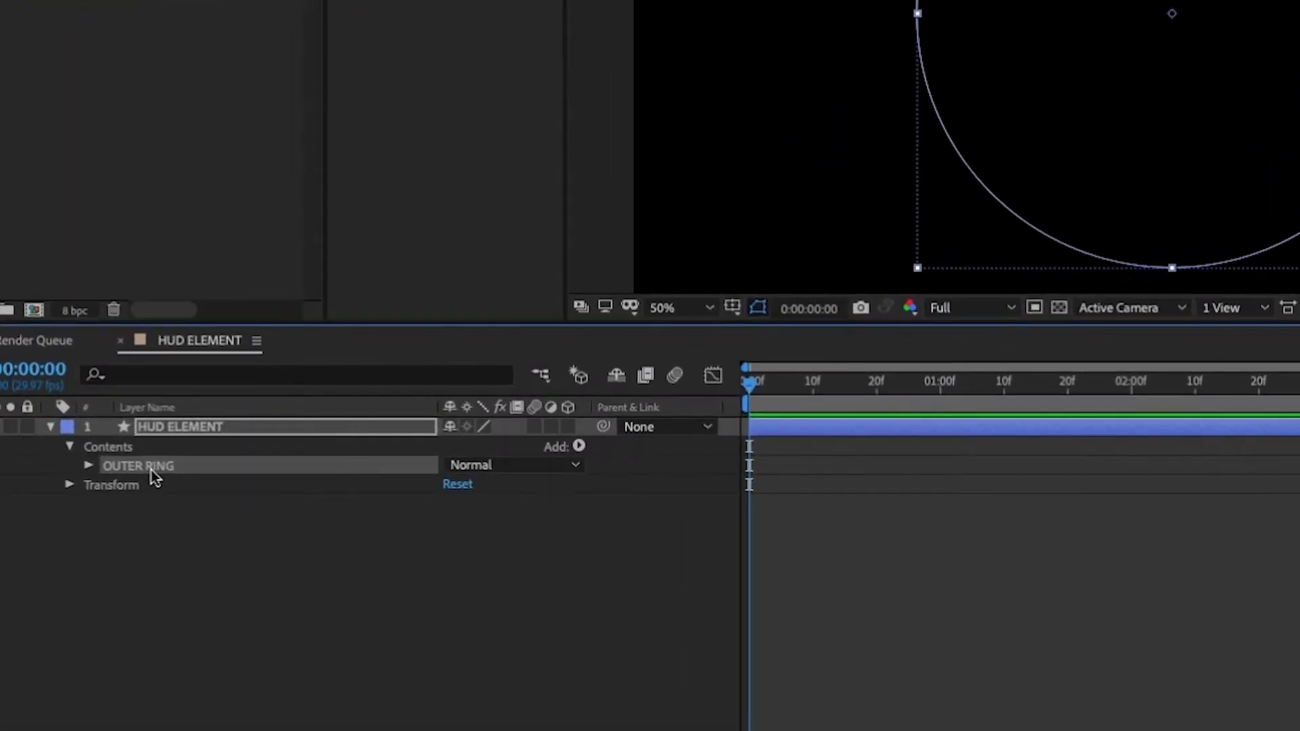
Step: Duplicate the OUTER RING group and reduce the copy's ellipse size to 802
key("super+d")
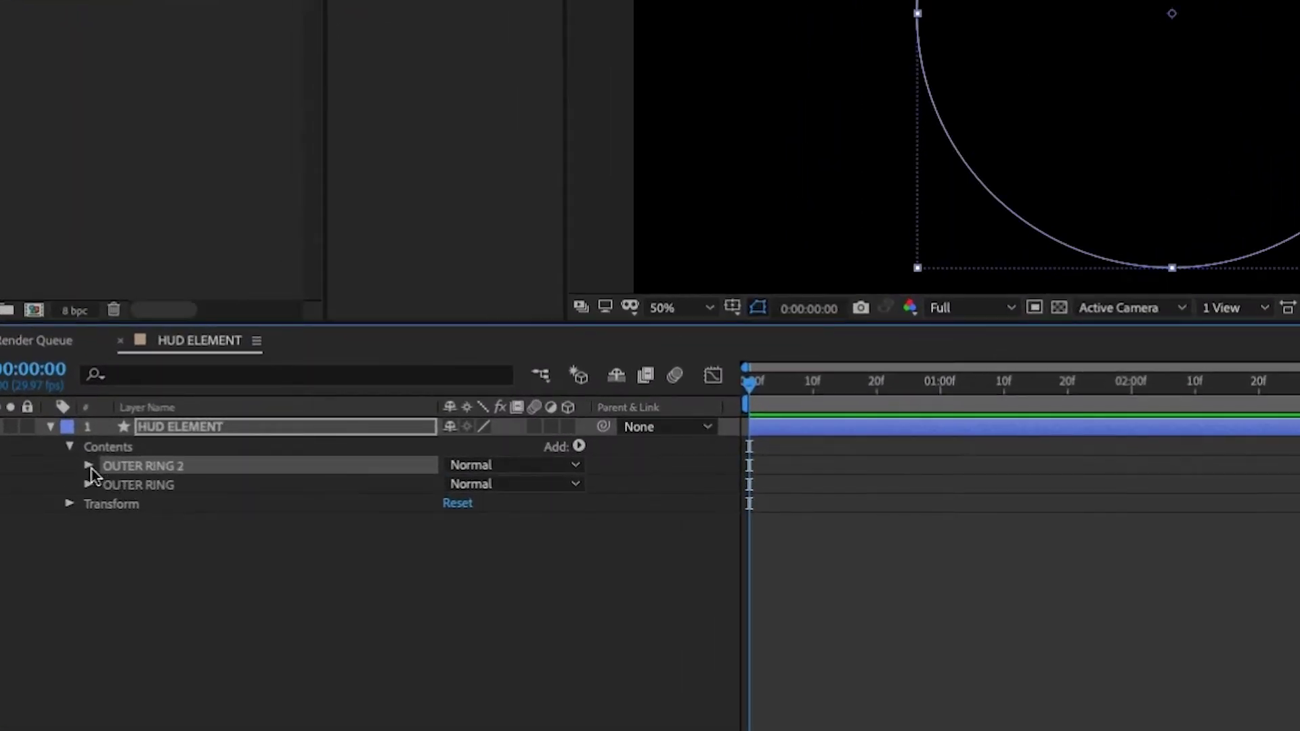
left_click(89, 466)
left_click(107, 485)
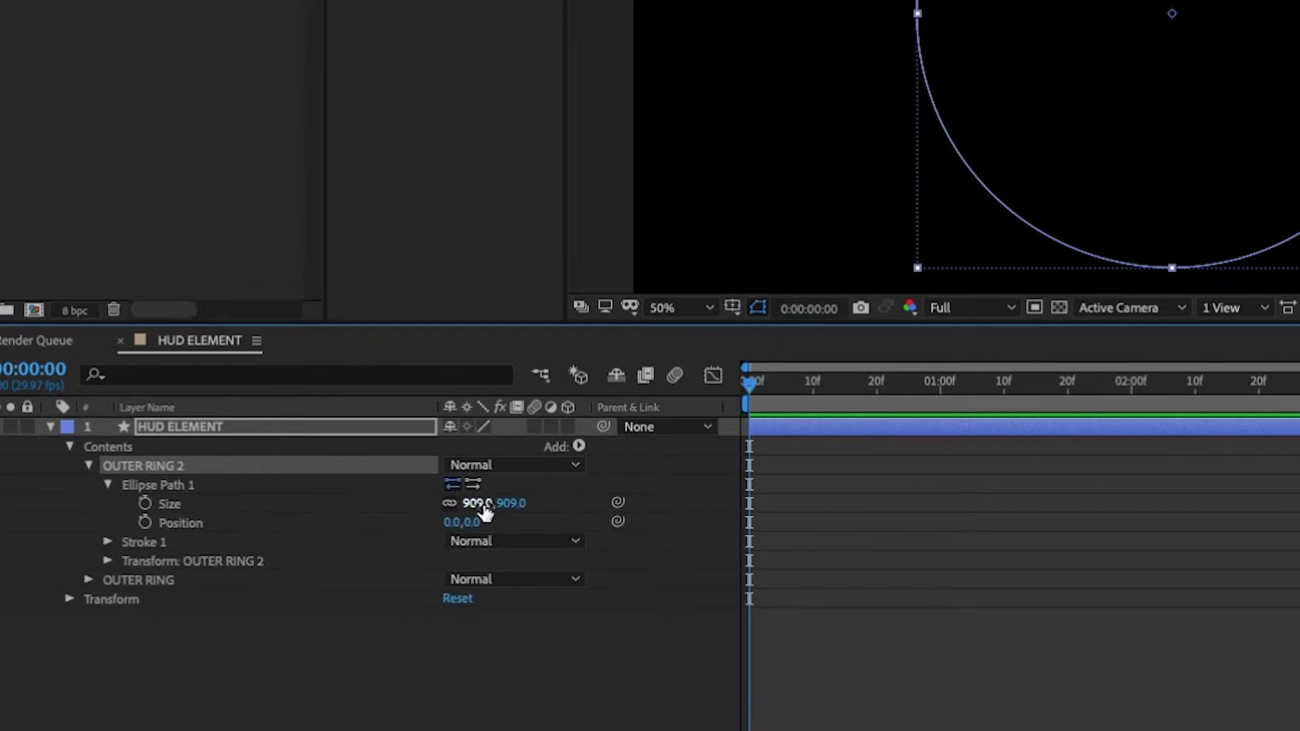
left_click_drag(483, 508, 361, 501)
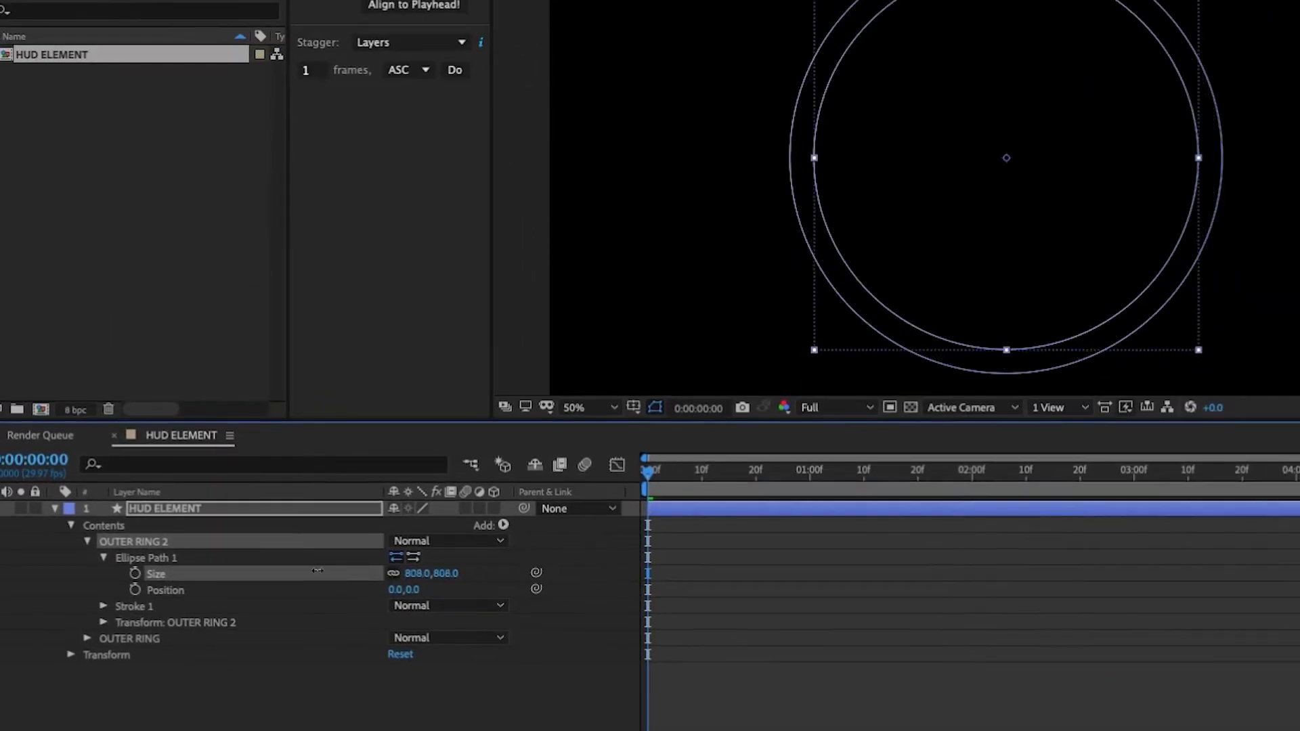
left_click_drag(318, 571, 313, 571)
Step: Duplicate OUTER RING 2 and shrink the copy's ellipse to leave a wider gap inside the second ring
left_click(147, 542)
key("ctrl+d")
left_click(87, 542)
left_click(104, 558)
left_click_drag(431, 573, 199, 557)
Step: Duplicate the innermost ring group again to make smaller rings with ellipse sizes of 491 and 334
left_click(160, 543)
key("ctrl+d")
left_click(87, 542)
left_click(103, 557)
left_click_drag(434, 574, 314, 570)
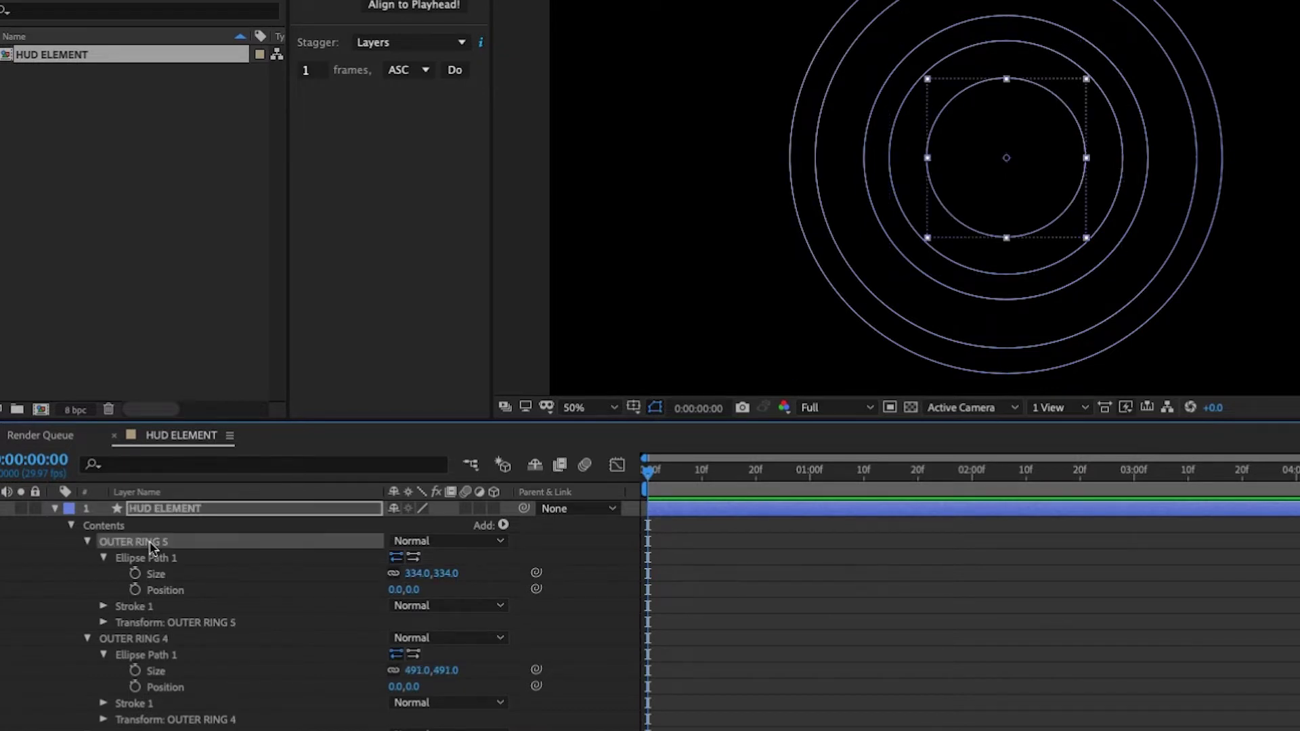
Step: Duplicate OUTER RING 5 and reduce the copy's ellipse size to 194
key("ctrl+d")
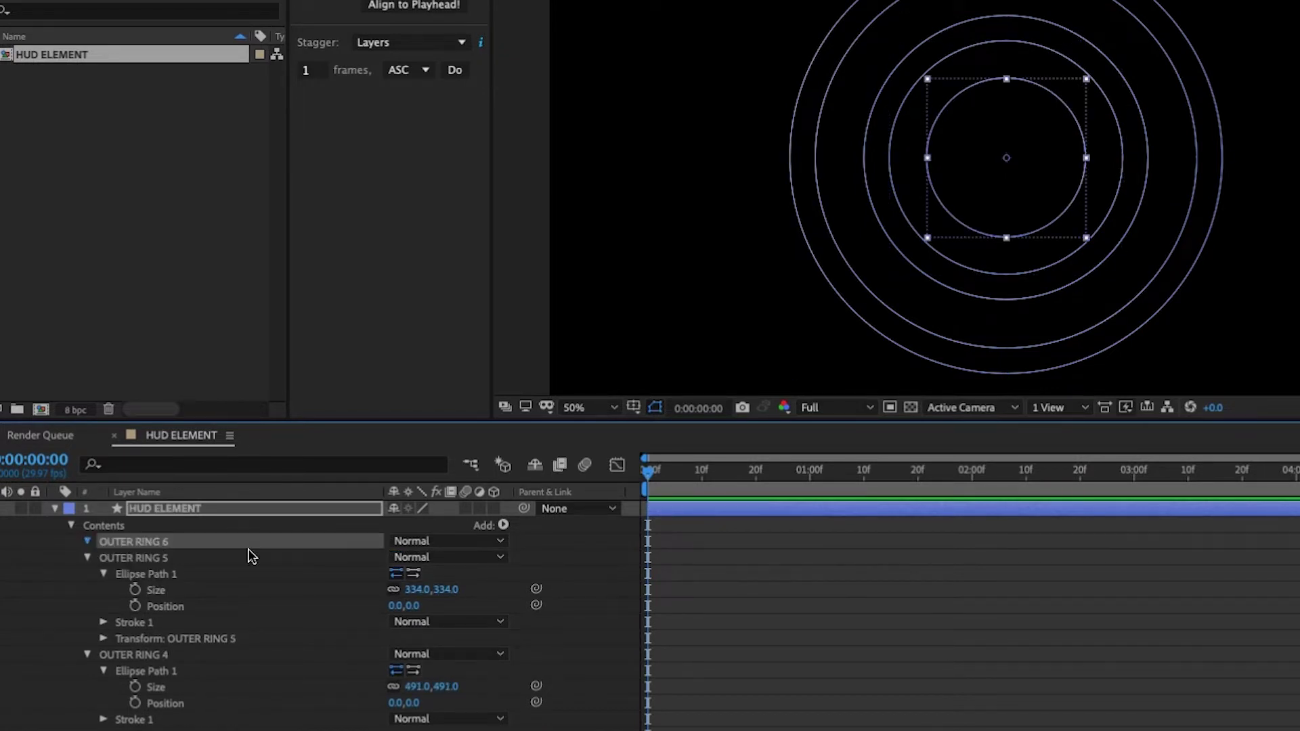
left_click(87, 541)
left_click(103, 557)
left_click_drag(419, 573, 260, 550)
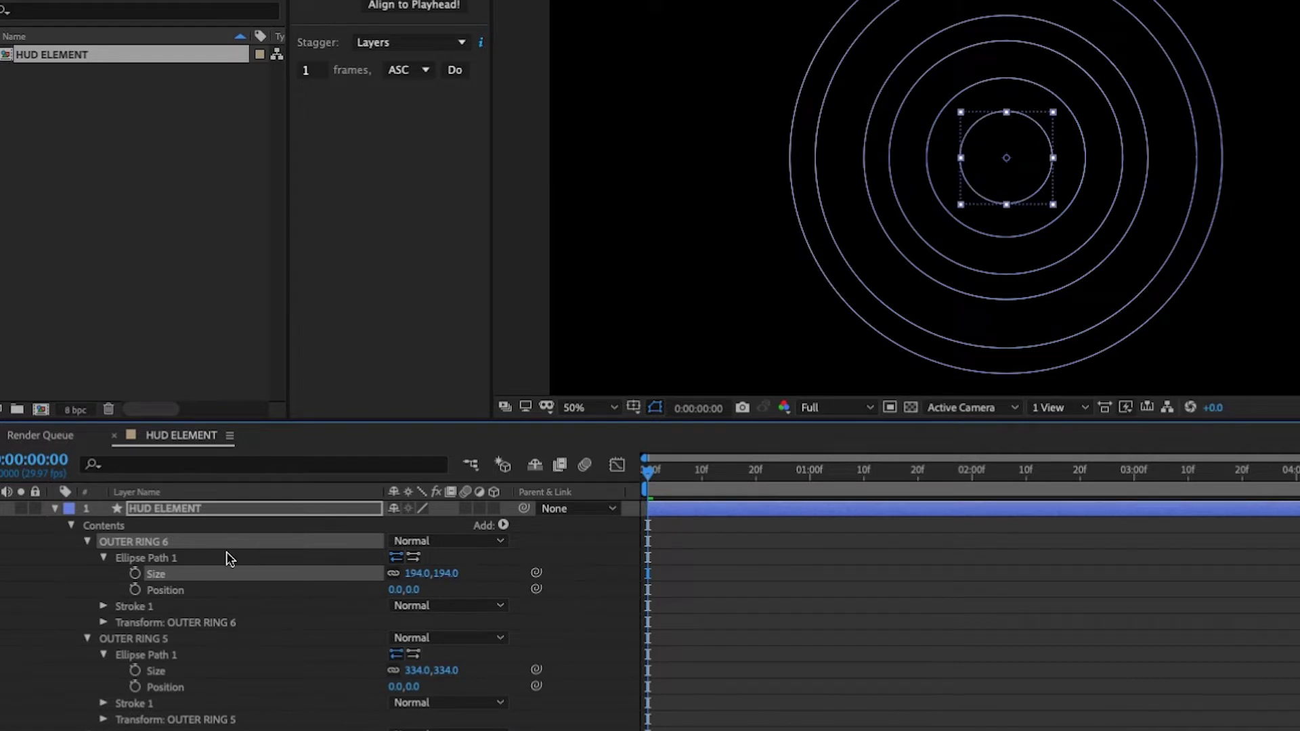
Step: Duplicate OUTER RING 6 and reduce the copy's ellipse size to 68 for the centre ring
left_click(157, 548)
key("ctrl+d")
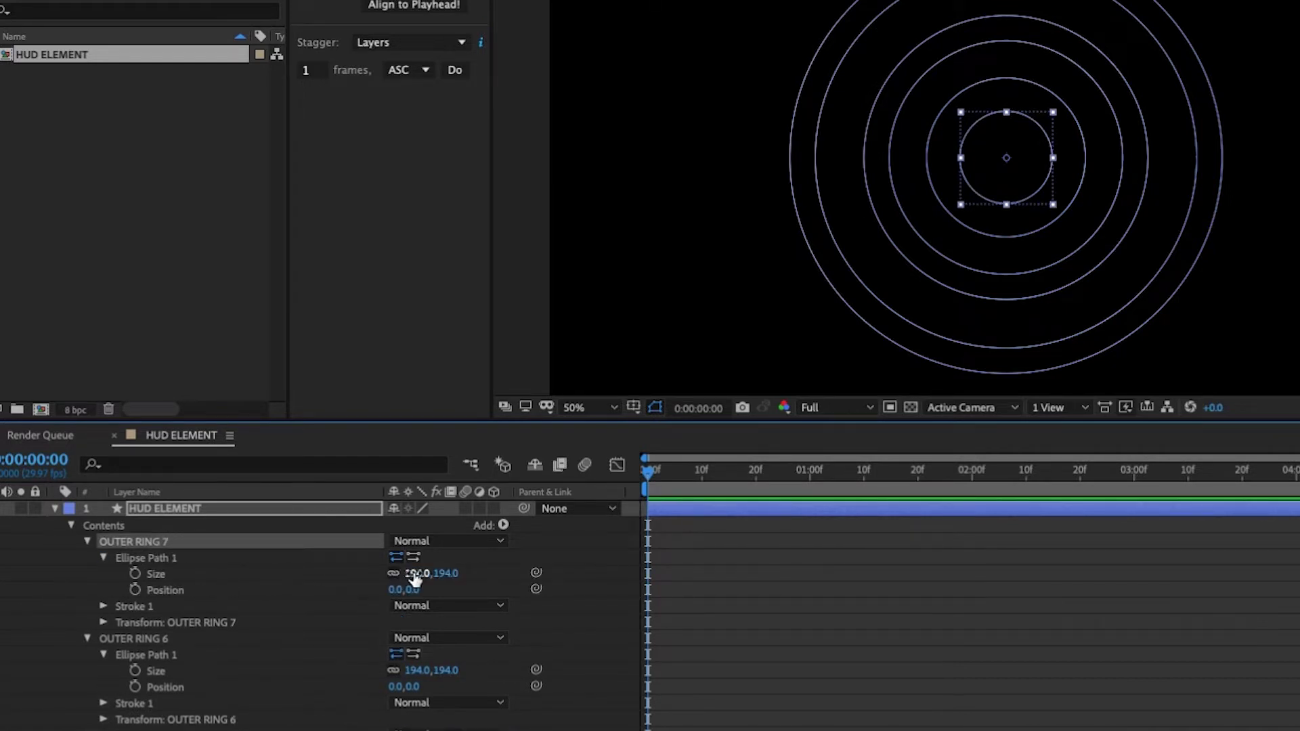
left_click_drag(414, 577, 414, 554)
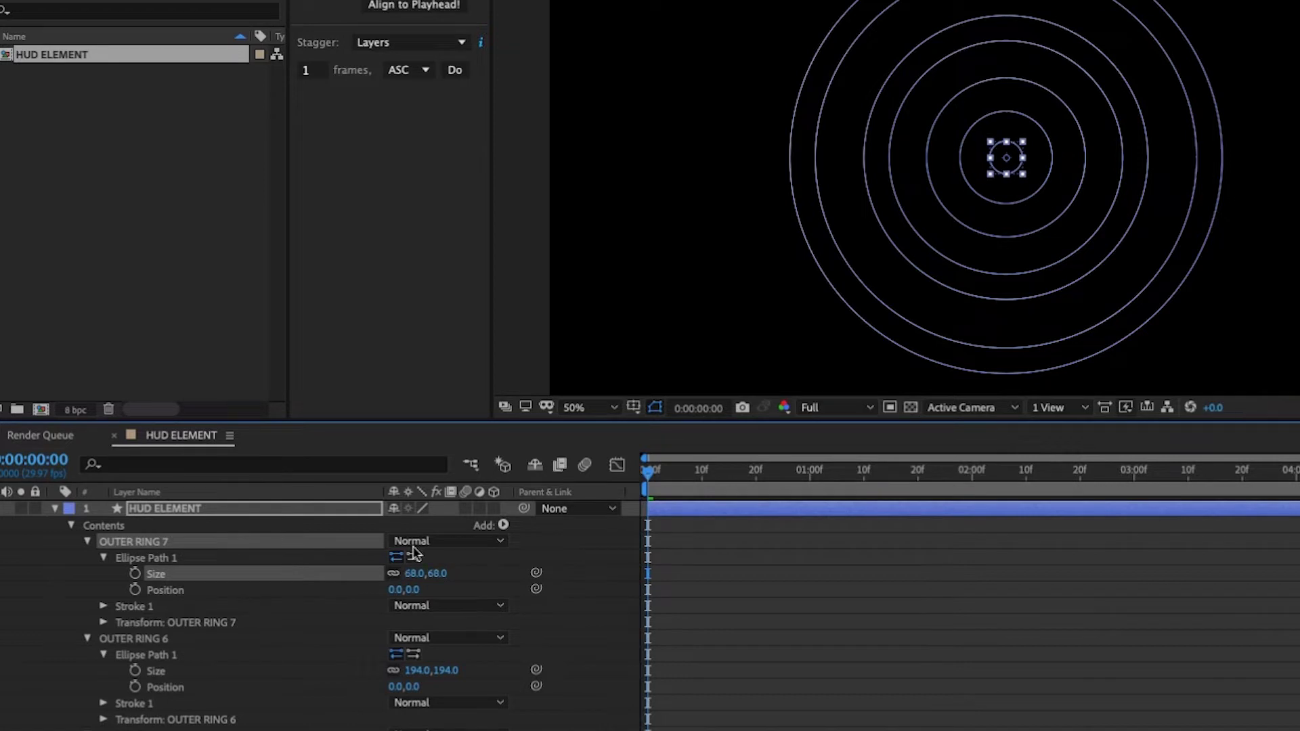
Step: Collapse the ring groups, then duplicate the original OUTER RING group and rename the copy BLUE
left_click_drag(88, 543, 89, 621)
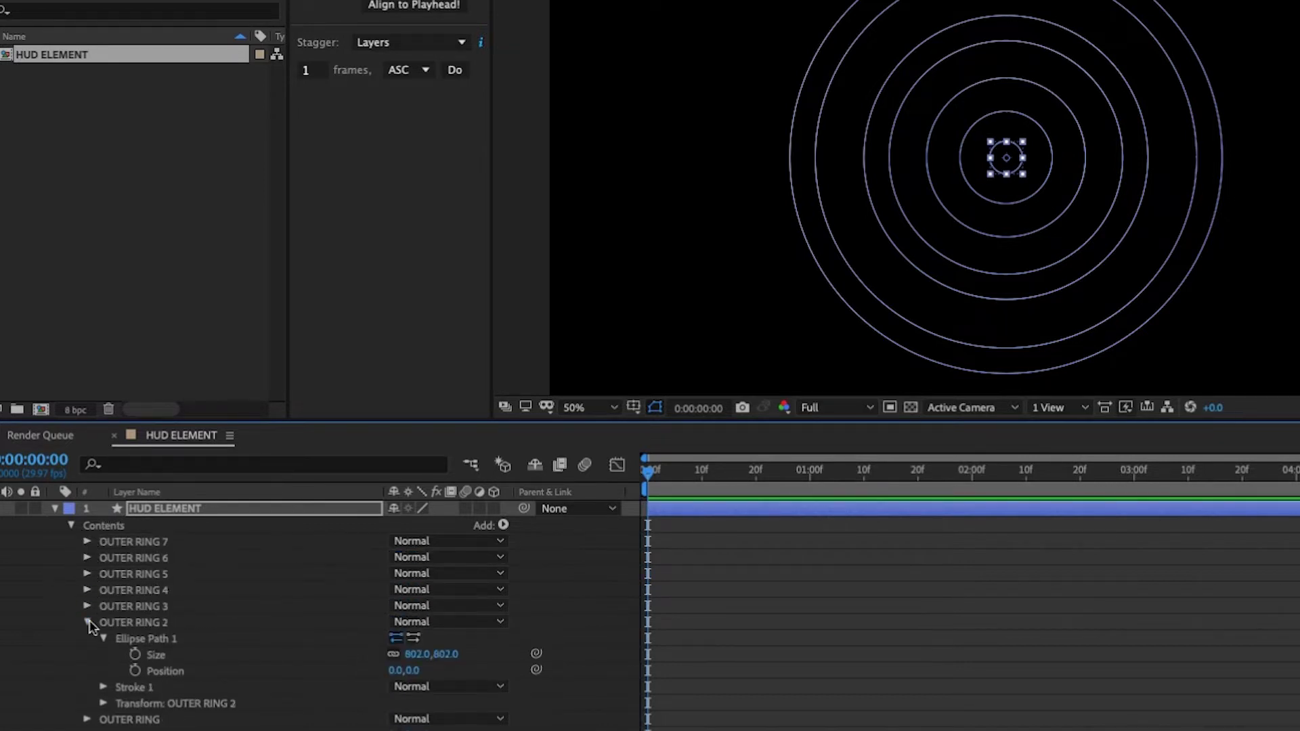
left_click(87, 623)
left_click(136, 639)
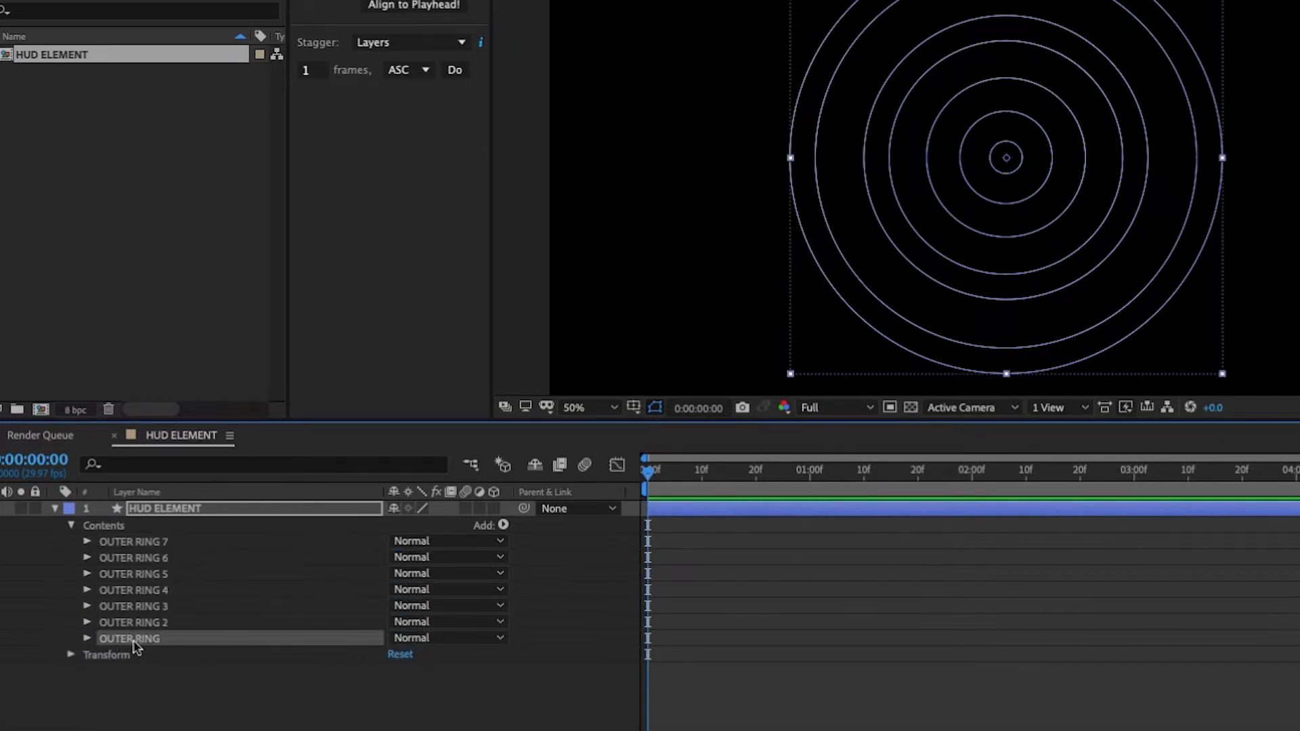
key("ctrl+d")
key("Return")
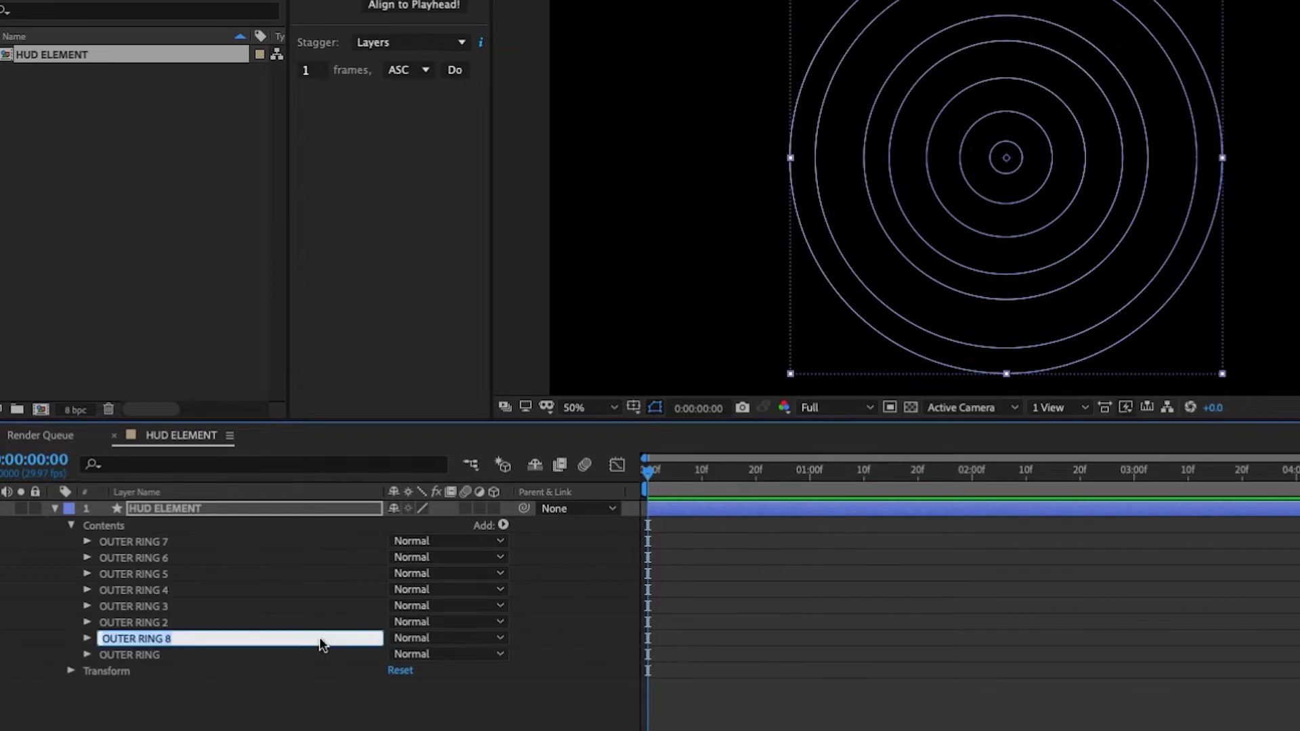
type("BLUE")
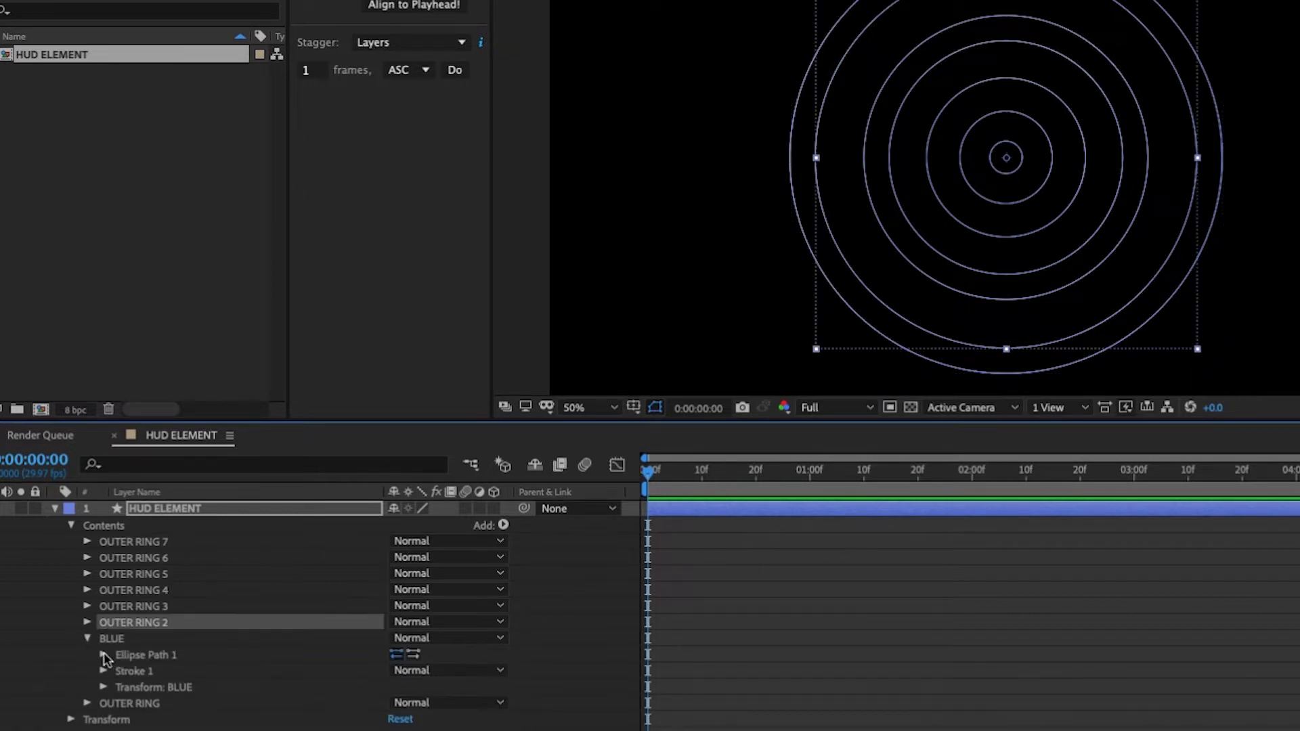
Step: Set the BLUE ellipse size to 855 and thicken its stroke to fill the gap between the two outermost rings
left_click(102, 655)
left_click_drag(419, 678, 371, 671)
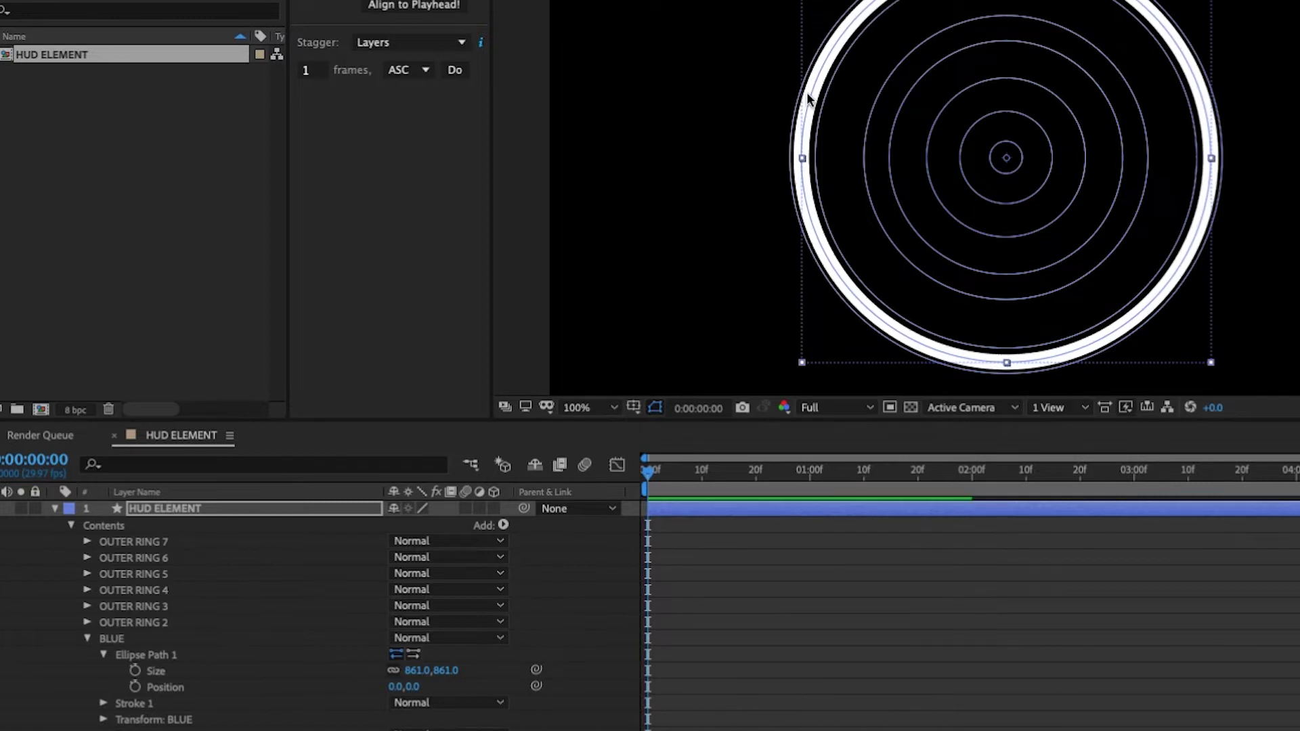
key("period")
left_click_drag(411, 671, 407, 672)
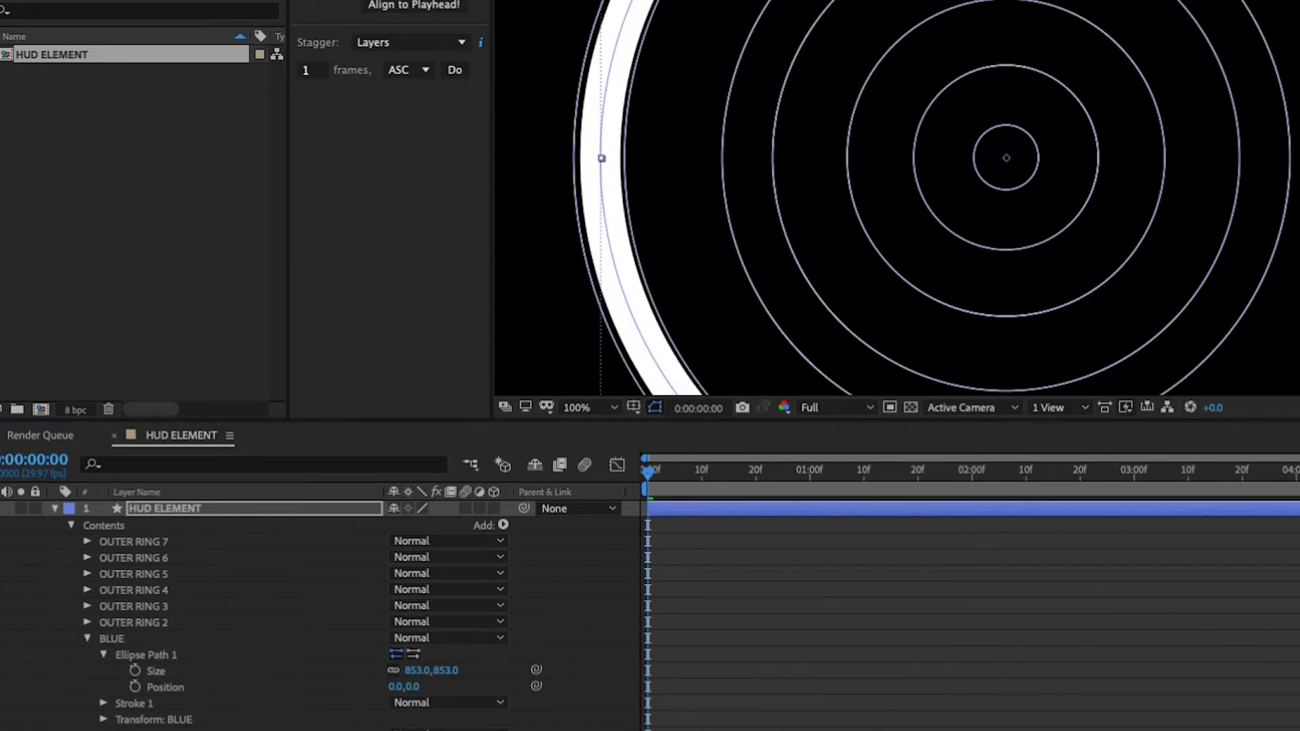
left_click_drag(412, 672, 414, 672)
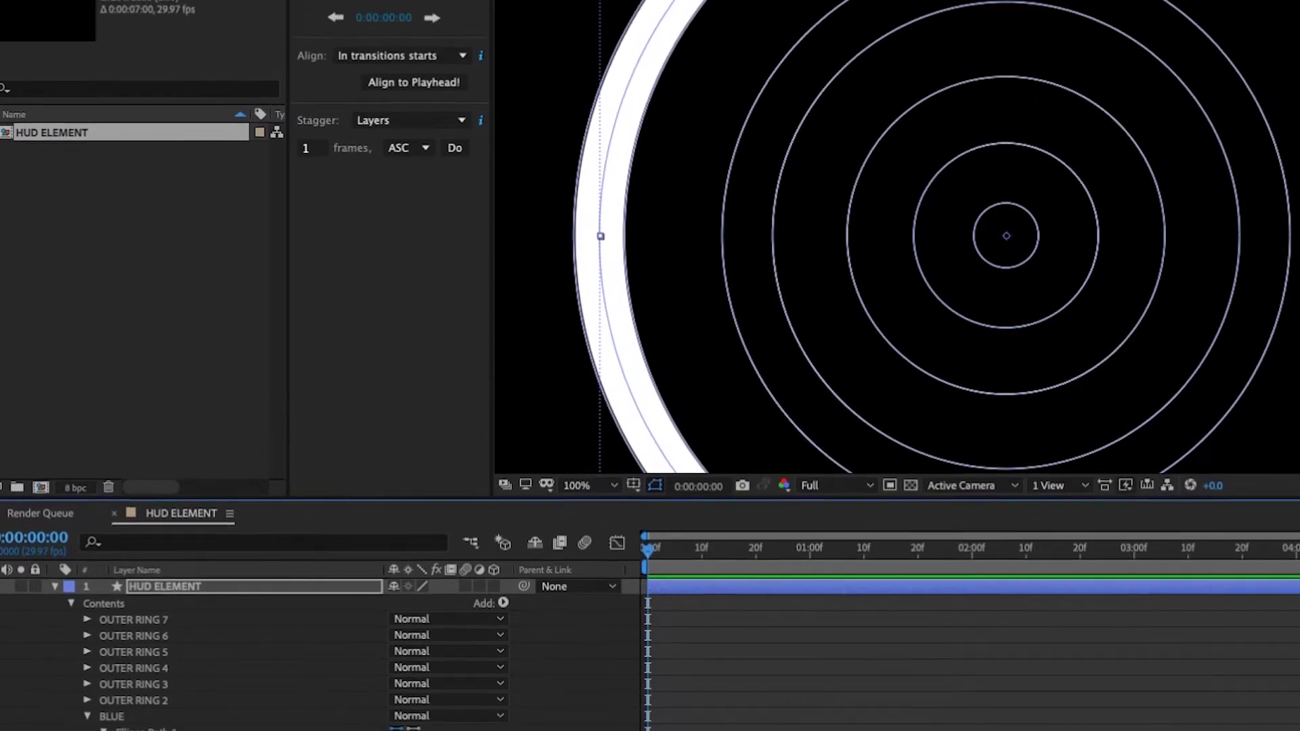
Step: Set the BLUE ring's stroke color to 00B6FF
left_click(709, 8)
type("00B6FF")
left_click(408, 111)
key("comma")
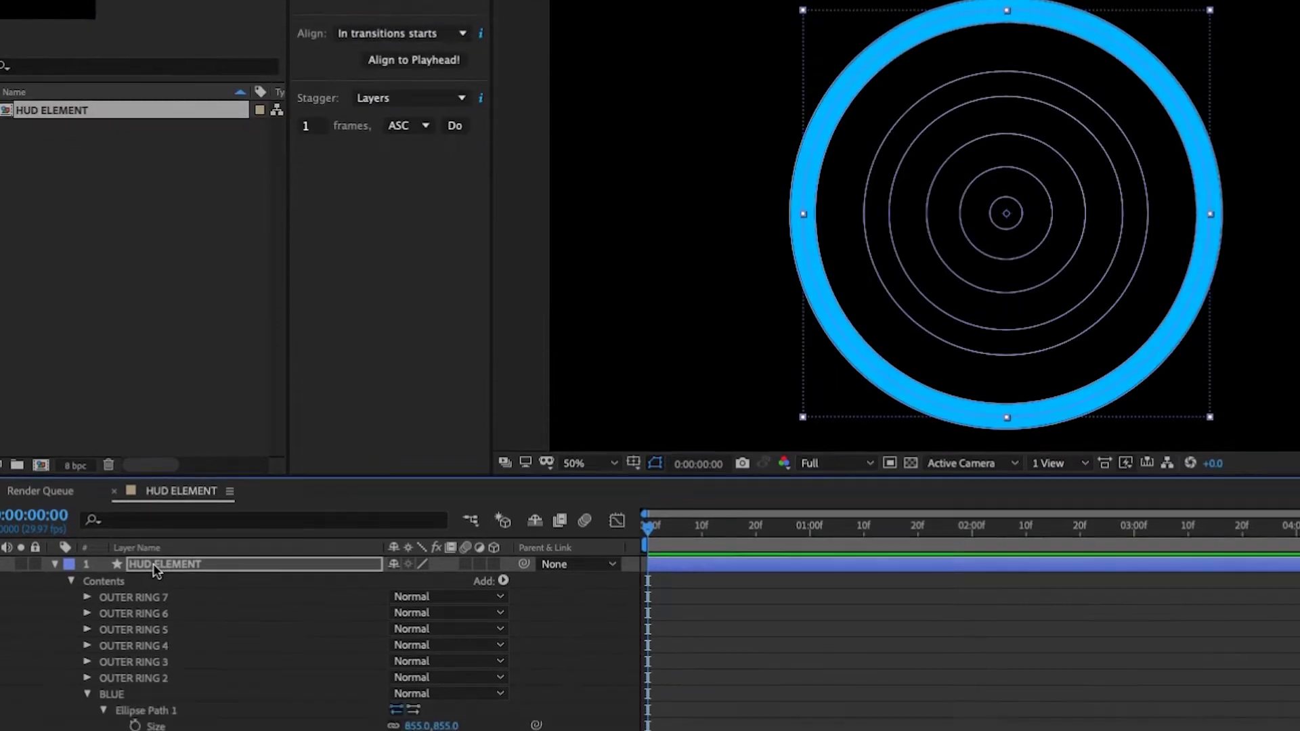
Step: Add another empty group to the contents of the HUD ELEMENT layer
left_click(160, 663)
left_click(503, 466)
left_click(543, 390)
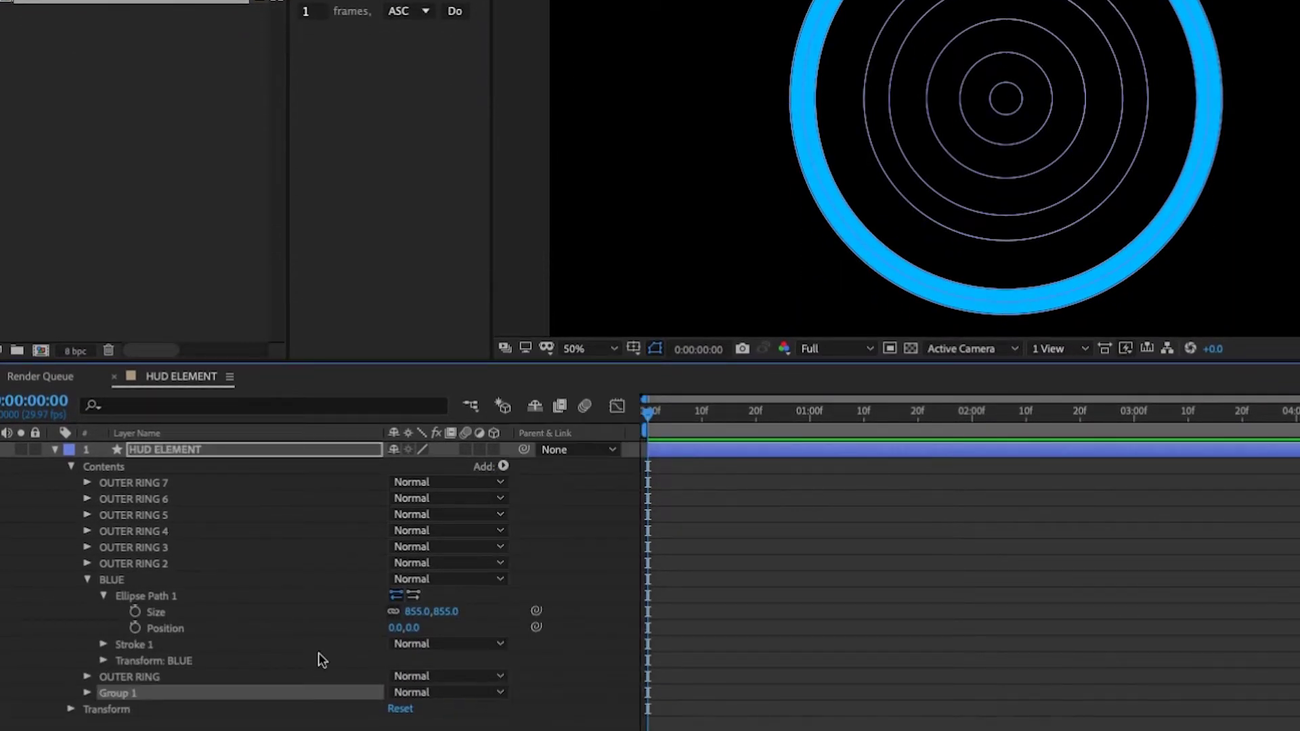
Step: Rename the new empty group BLUE SEGMENTS and place it between the BLUE and OUTER RING groups
key("Return")
type("BLUE SEGMEN")
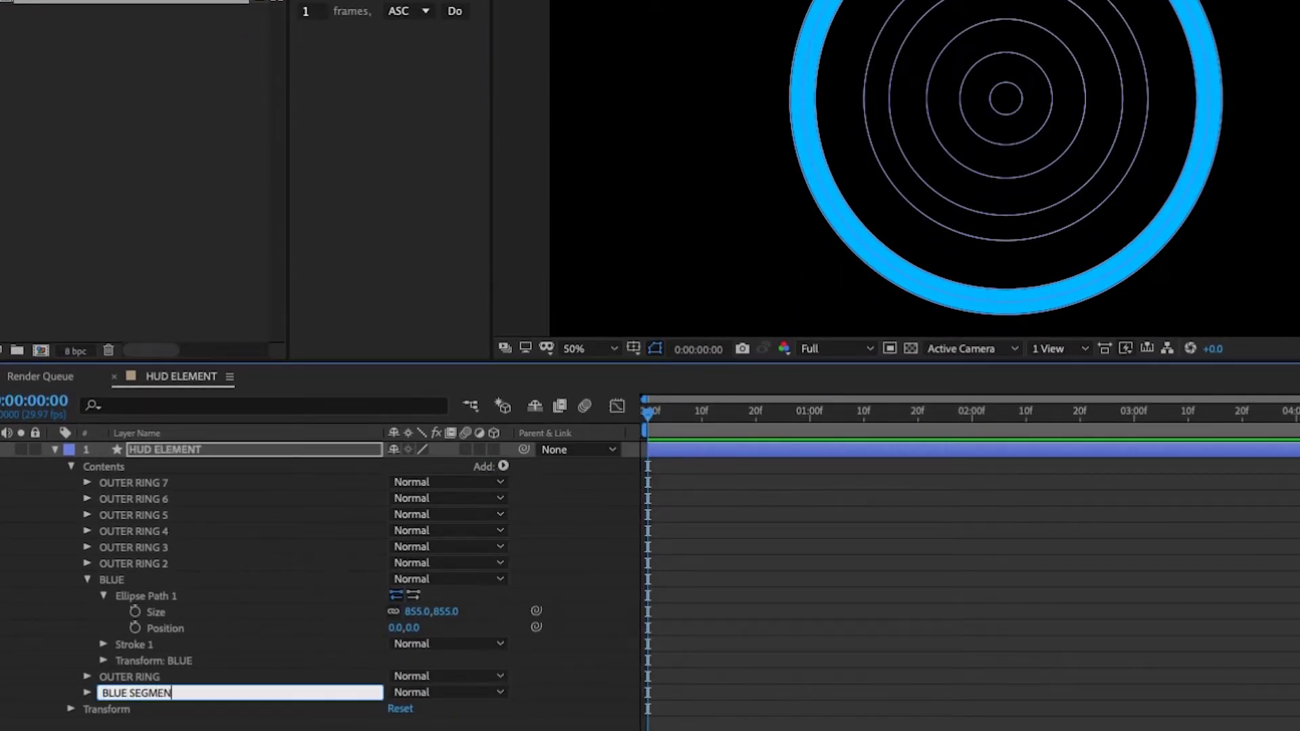
type("TS")
key("Return")
left_click_drag(128, 678, 132, 670)
Step: Collapse the BLUE group and nest it inside the BLUE SEGMENTS group
left_click(111, 581)
left_click(88, 581)
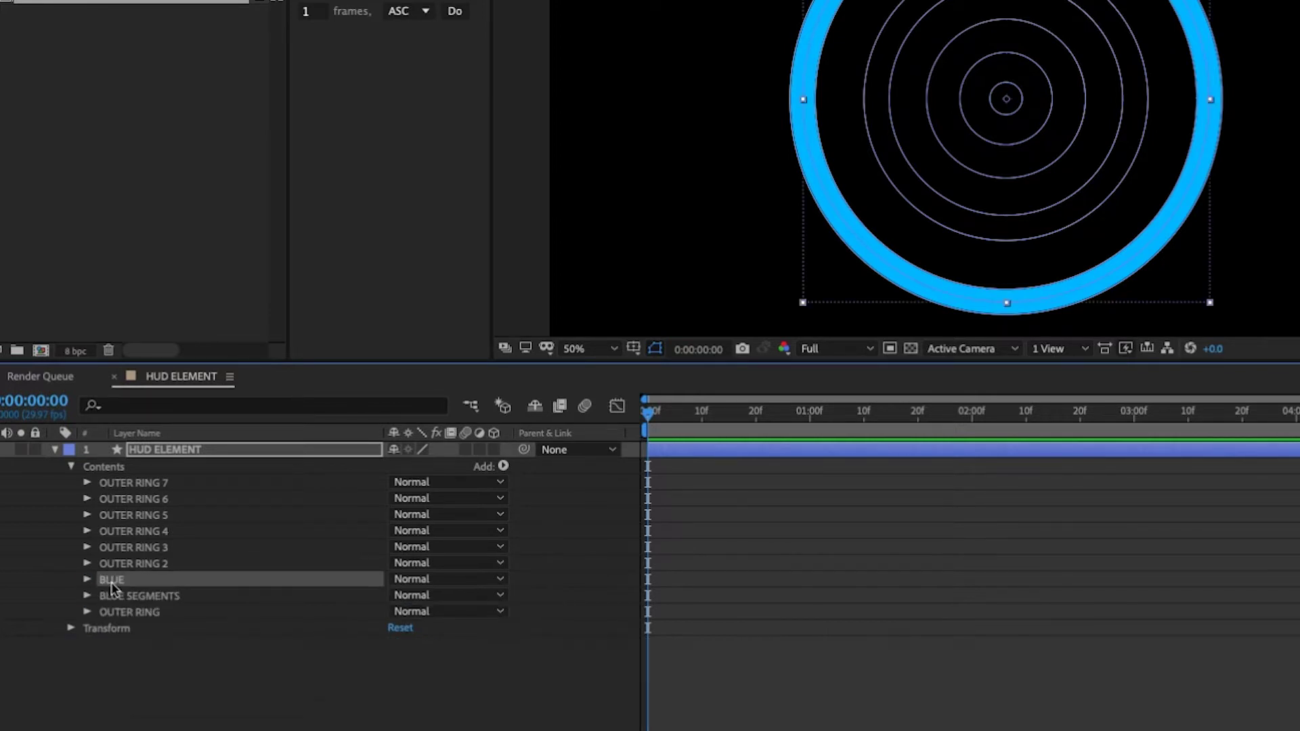
left_click_drag(111, 582, 117, 597)
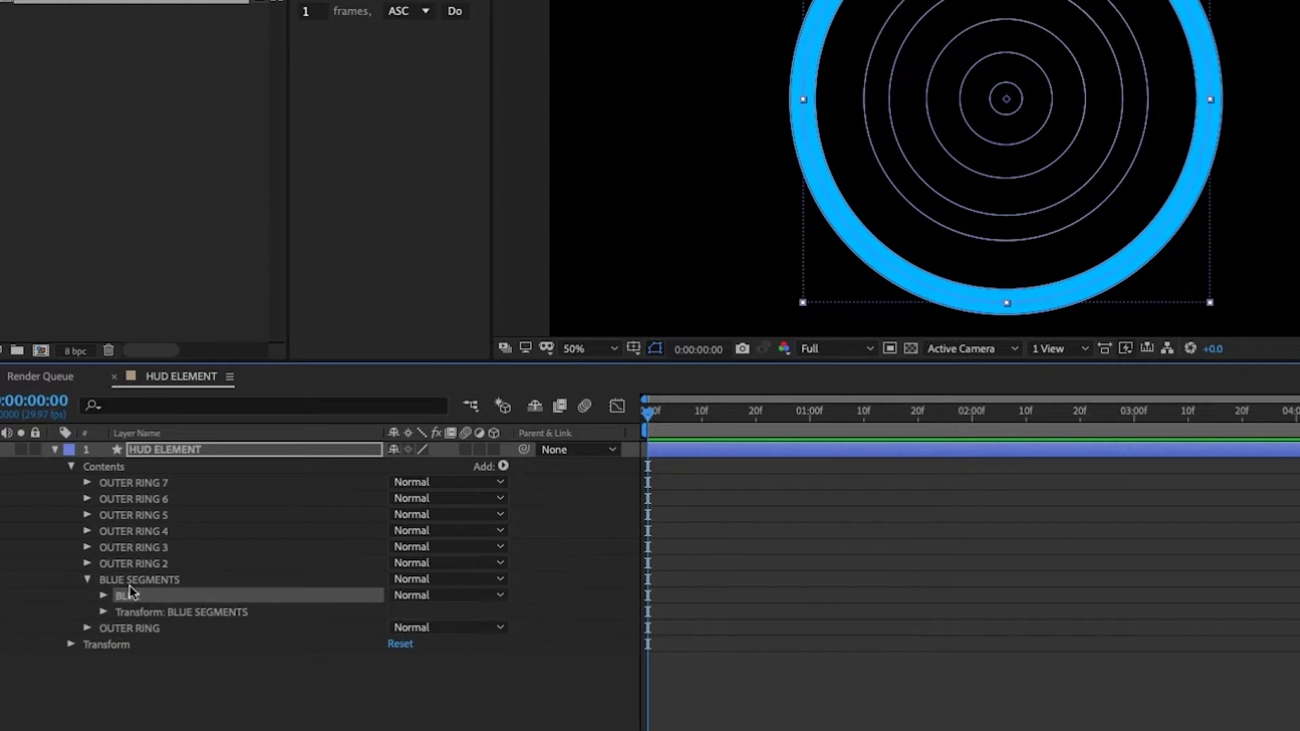
Step: Add Trim Paths to the BLUE SEGMENTS group and set its End to 15%
left_click(102, 585)
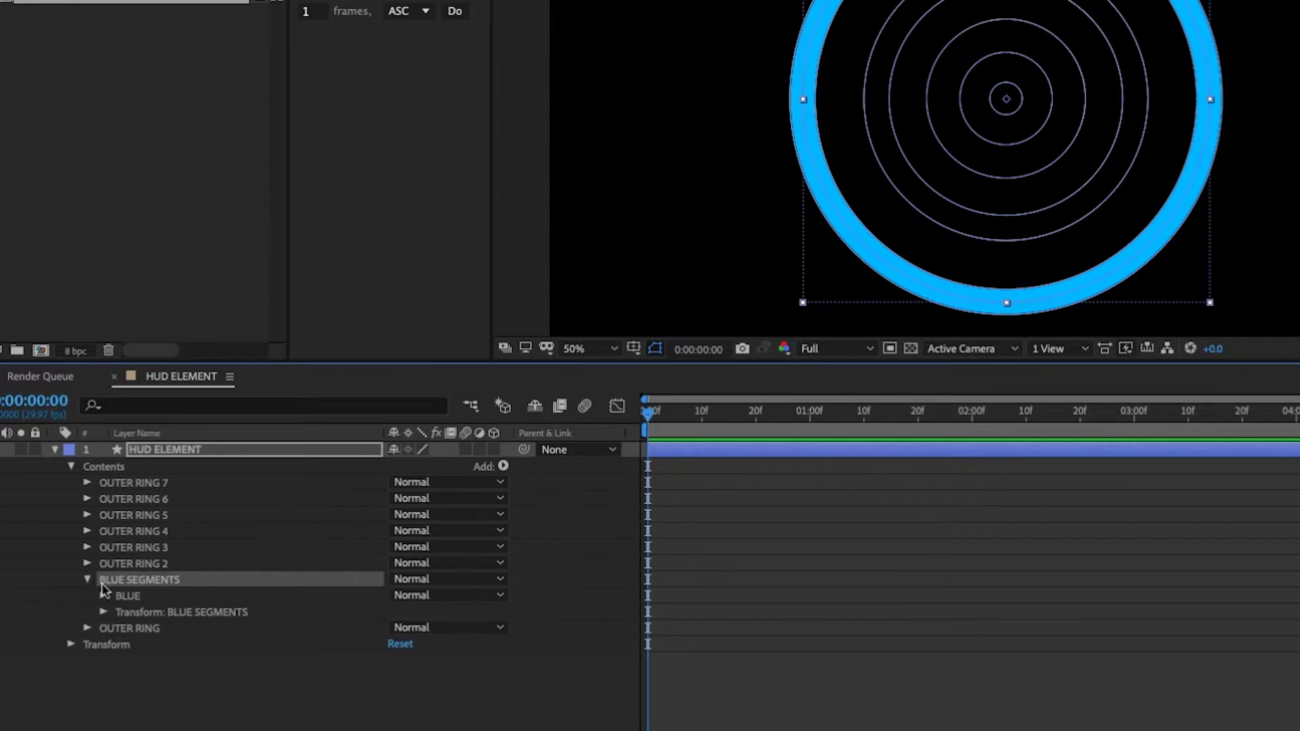
left_click(504, 466)
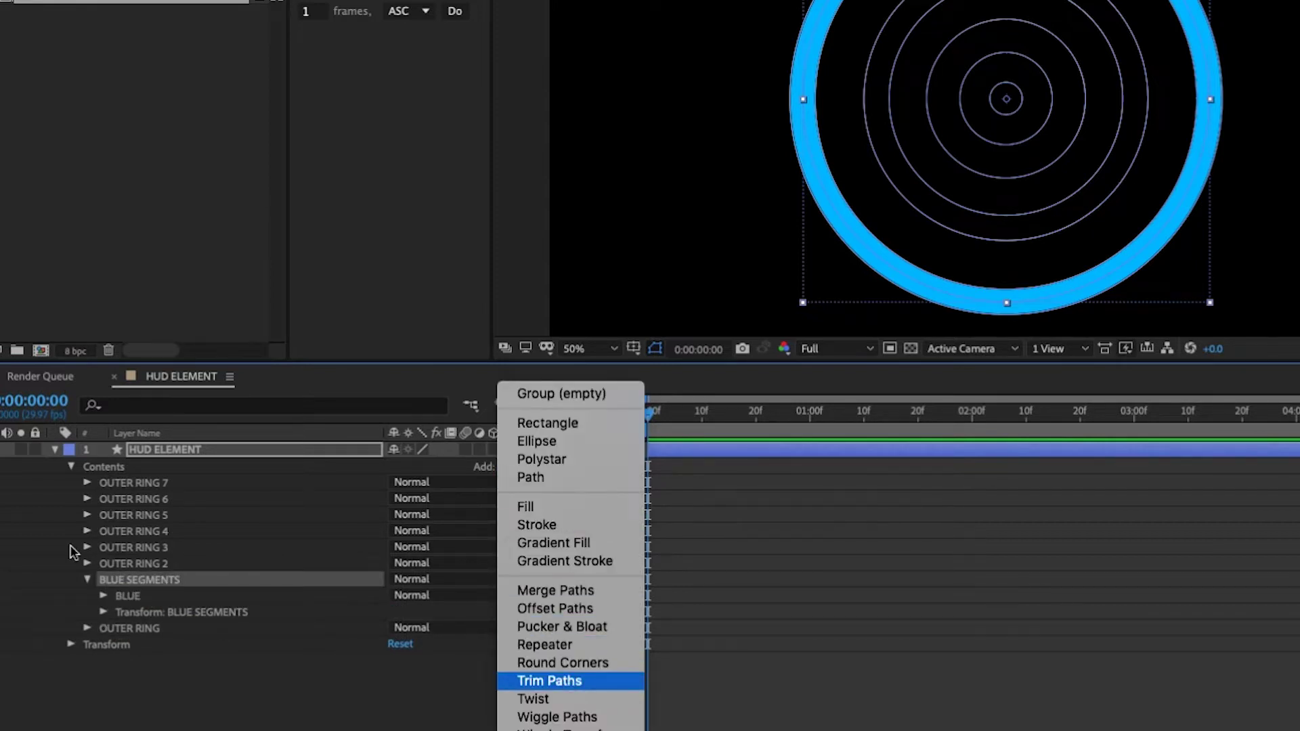
key("Return")
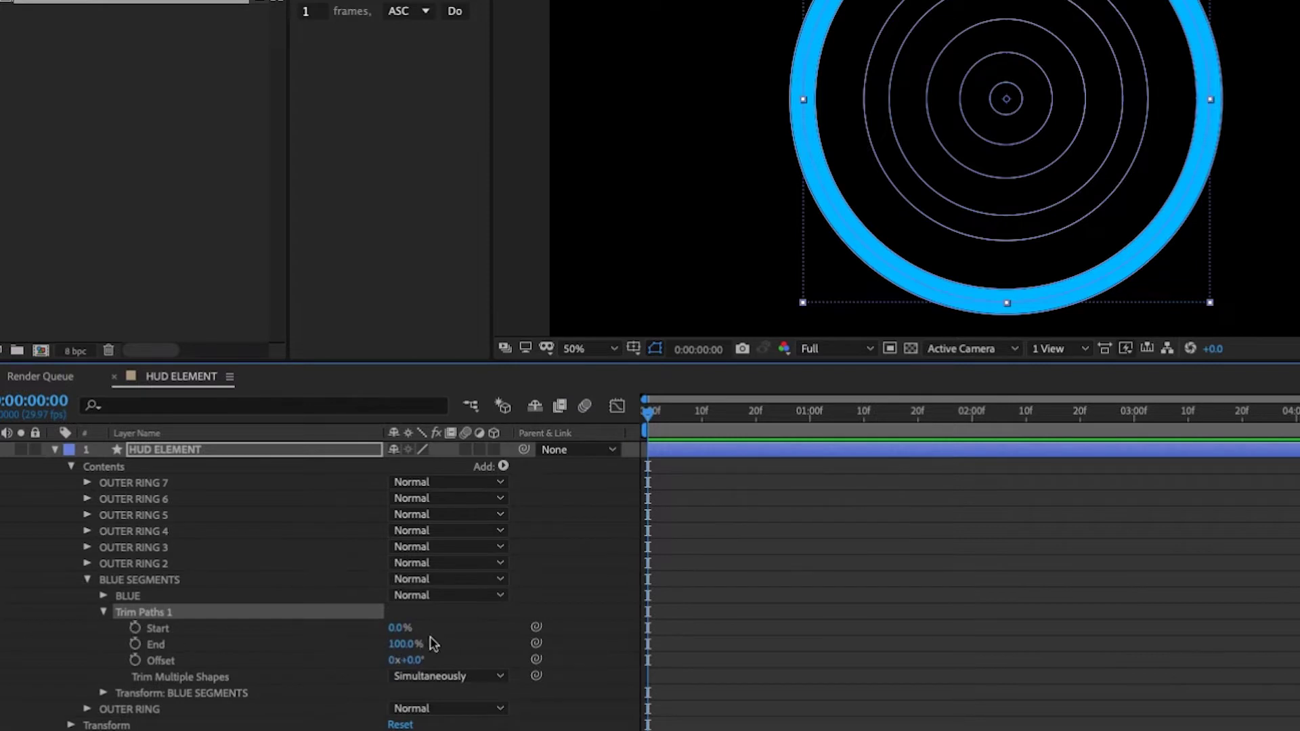
type("15")
key("Return")
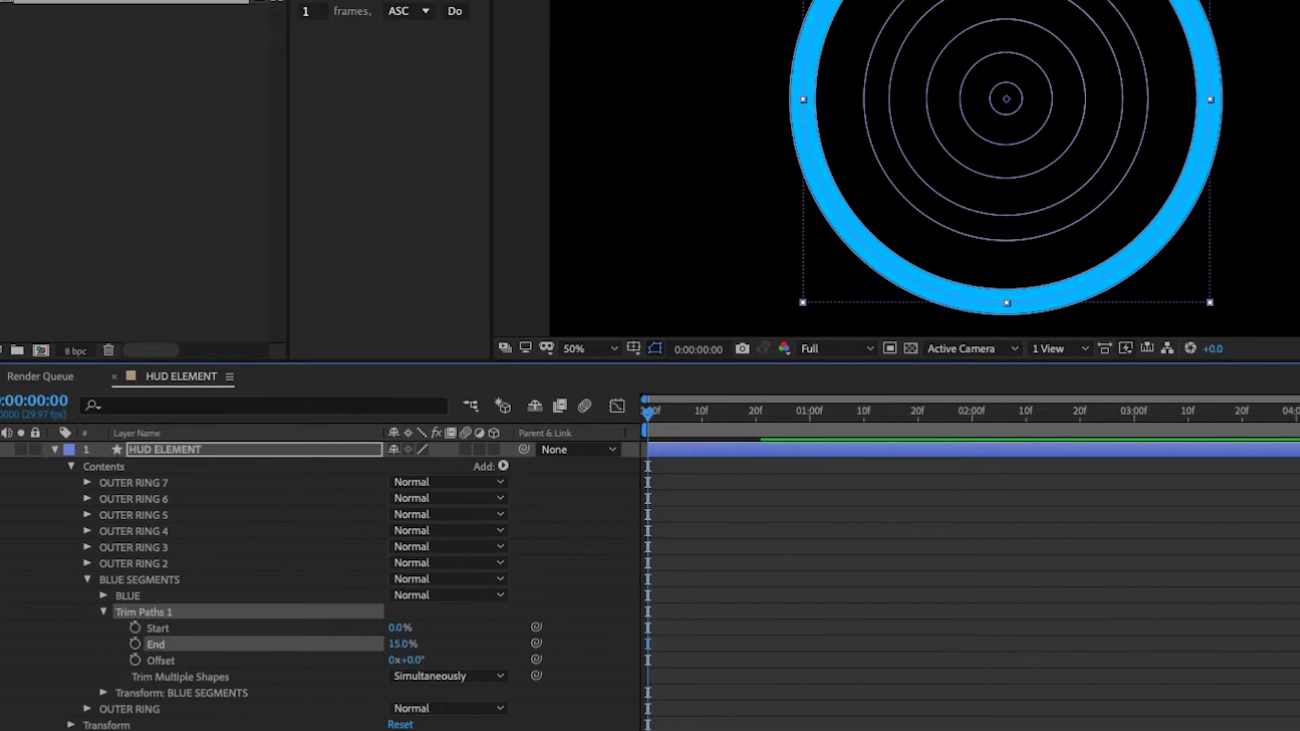
Step: Move Trim Paths 1 out of the BLUE SEGMENTS level and into the nested BLUE group
left_click(104, 612)
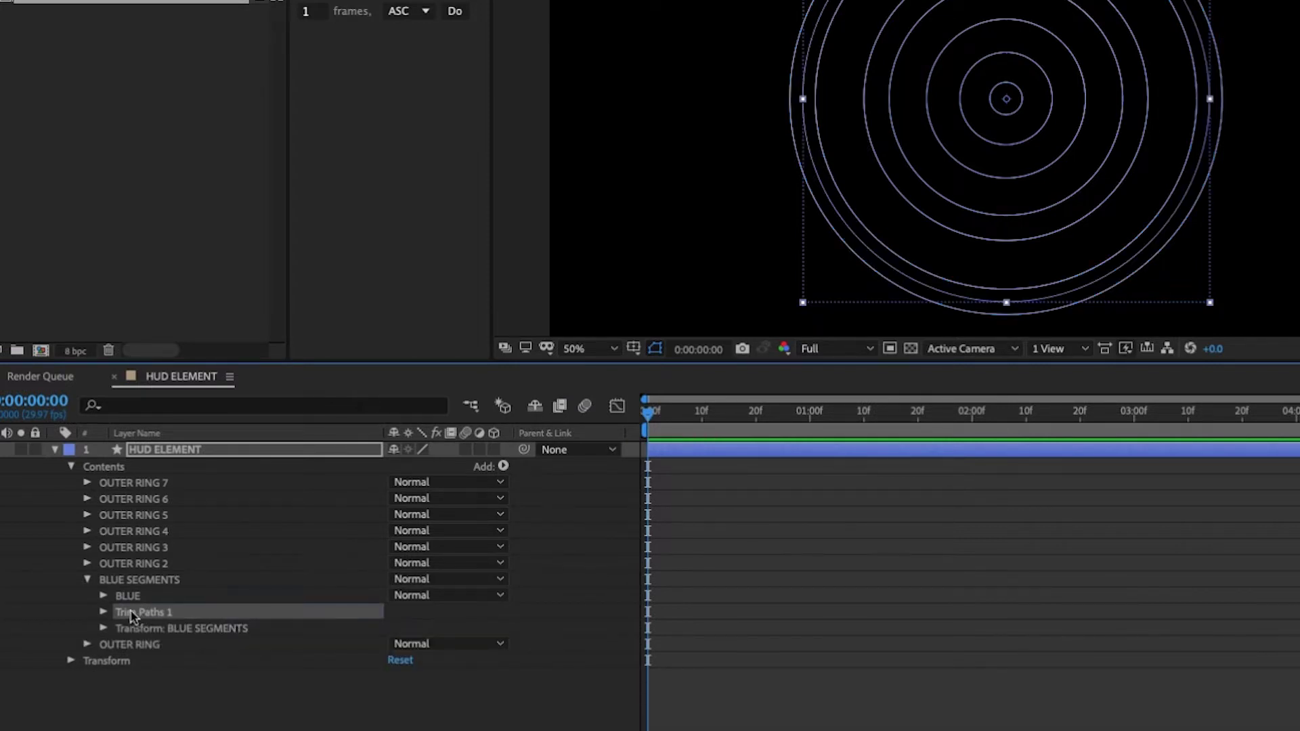
left_click(131, 615)
key("Delete")
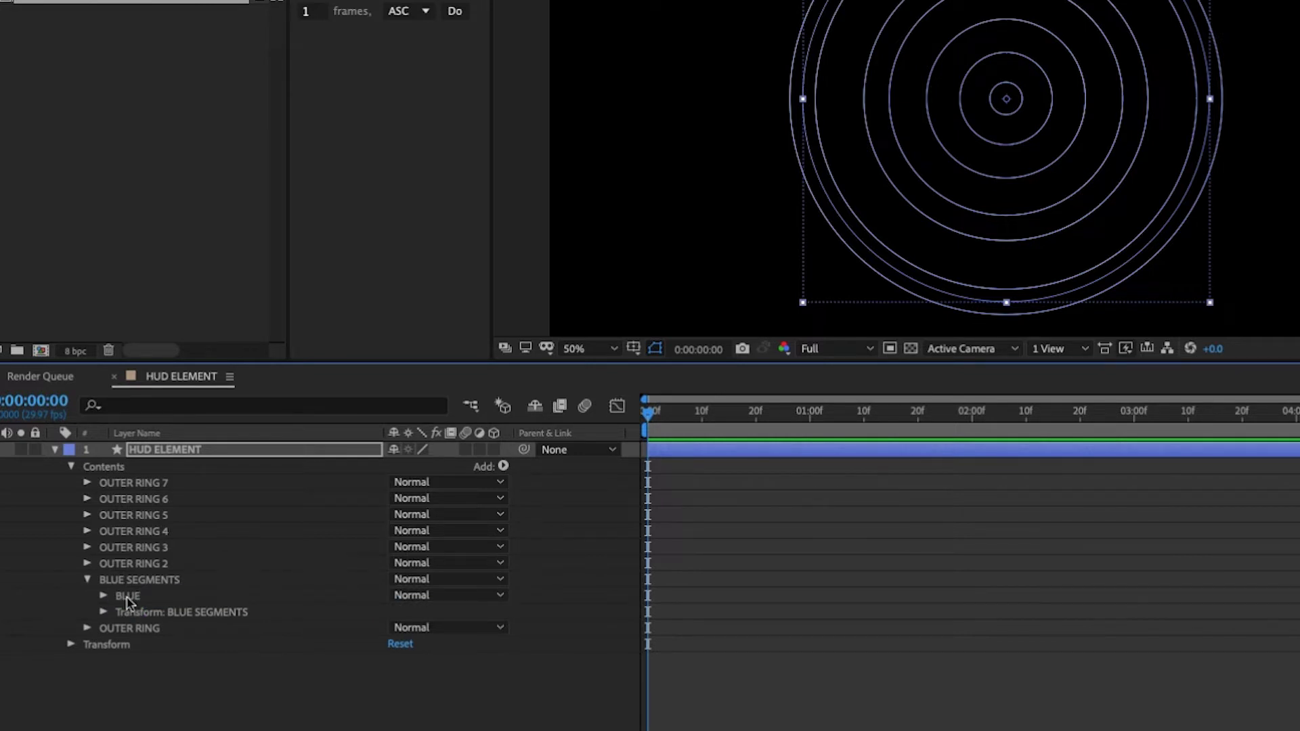
left_click(129, 599)
left_click(106, 596)
left_click(128, 582)
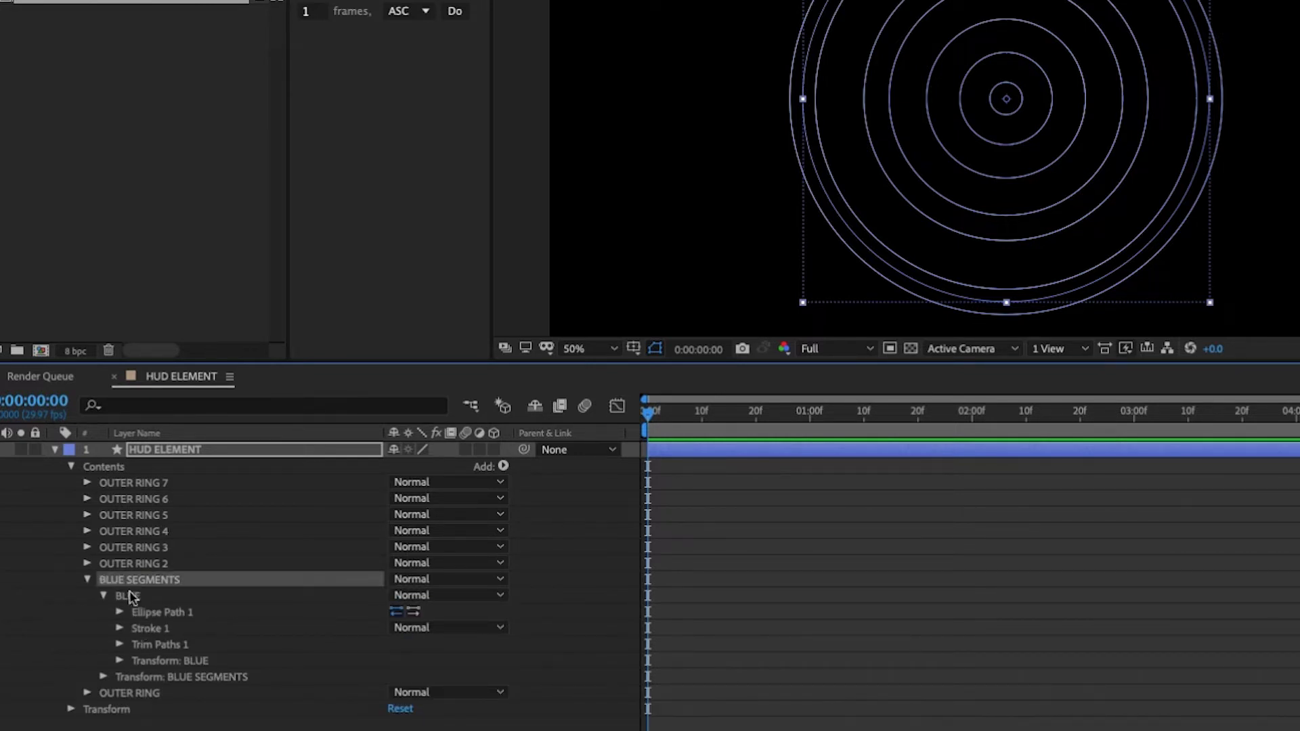
Step: Duplicate the BLUE group inside BLUE SEGMENTS and set the copy's Trim Paths Offset to 180°
left_click(128, 596)
key("ctrl+d")
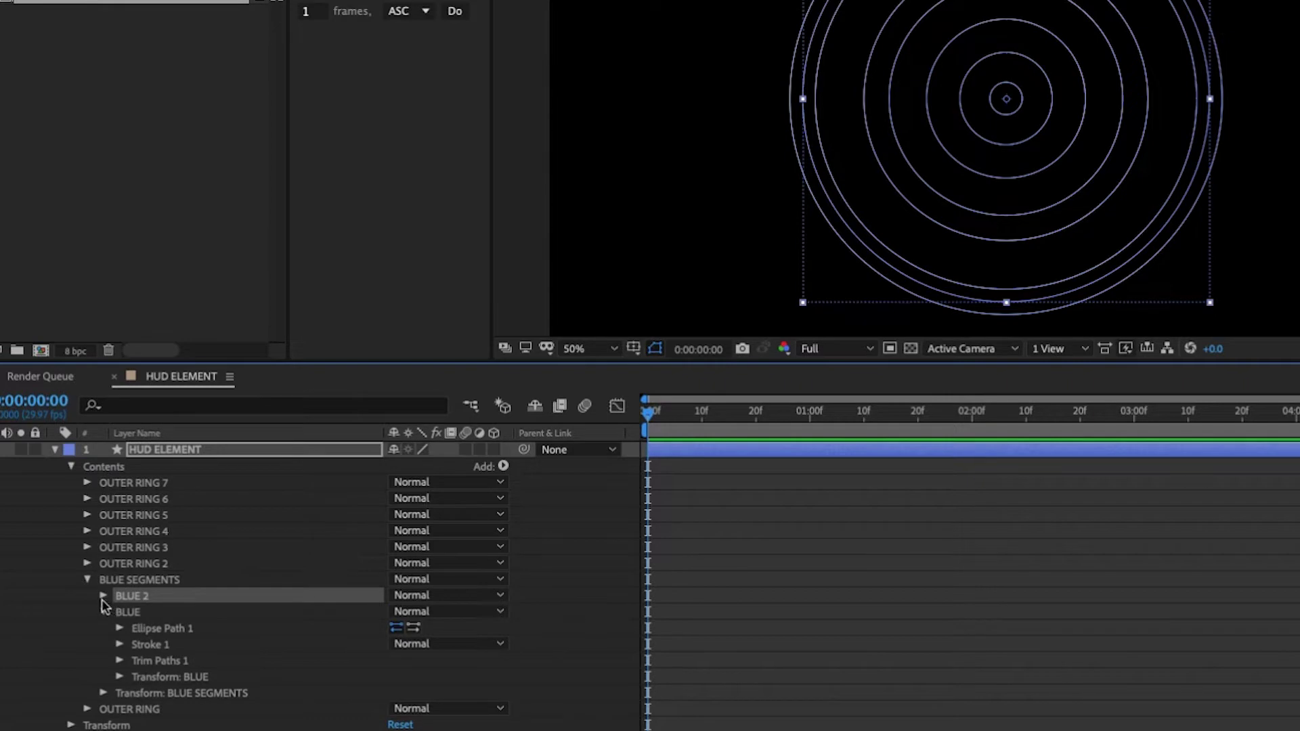
left_click(119, 644)
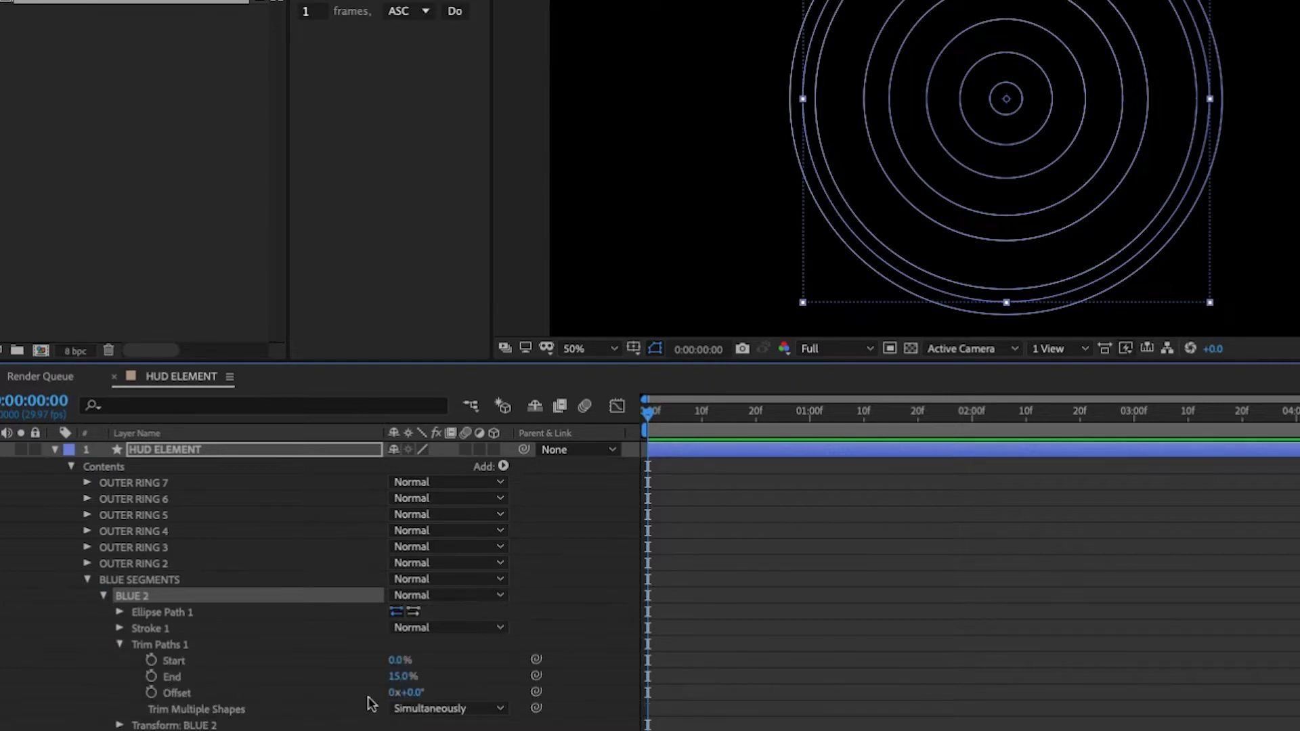
left_click(412, 693)
type("180")
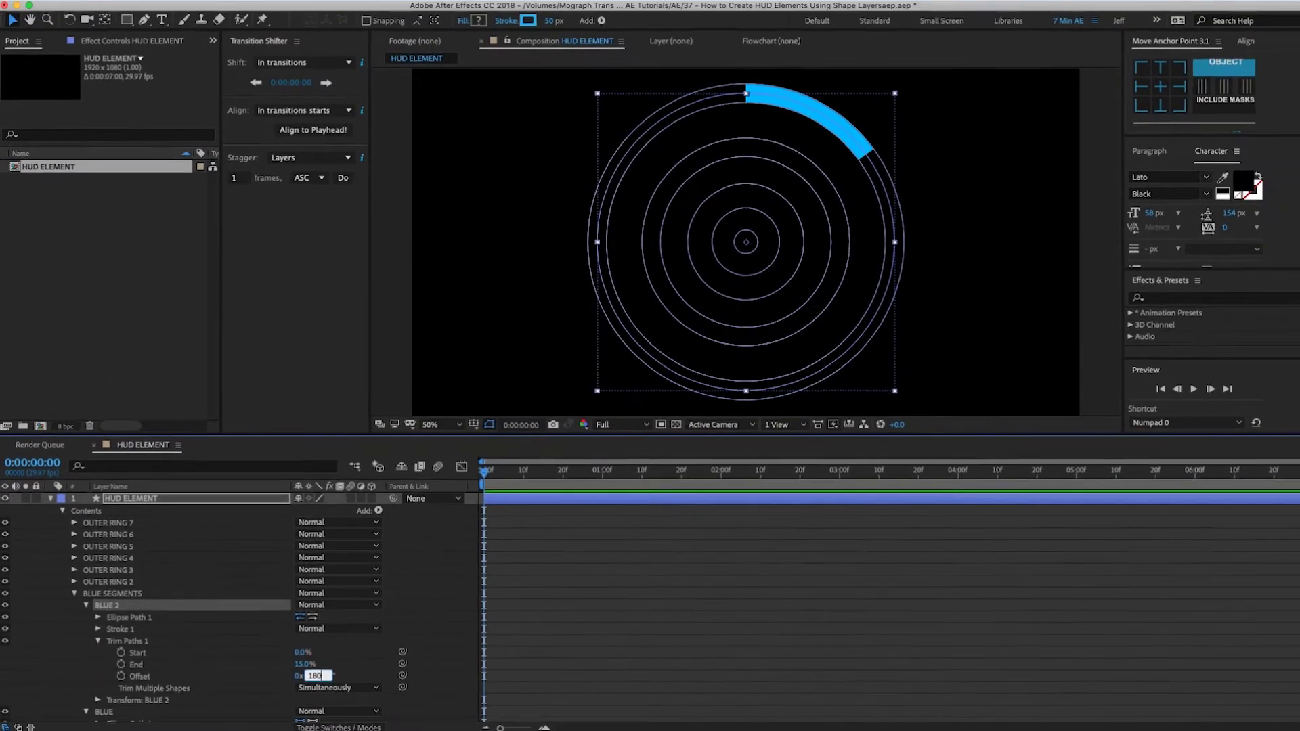
key("Return")
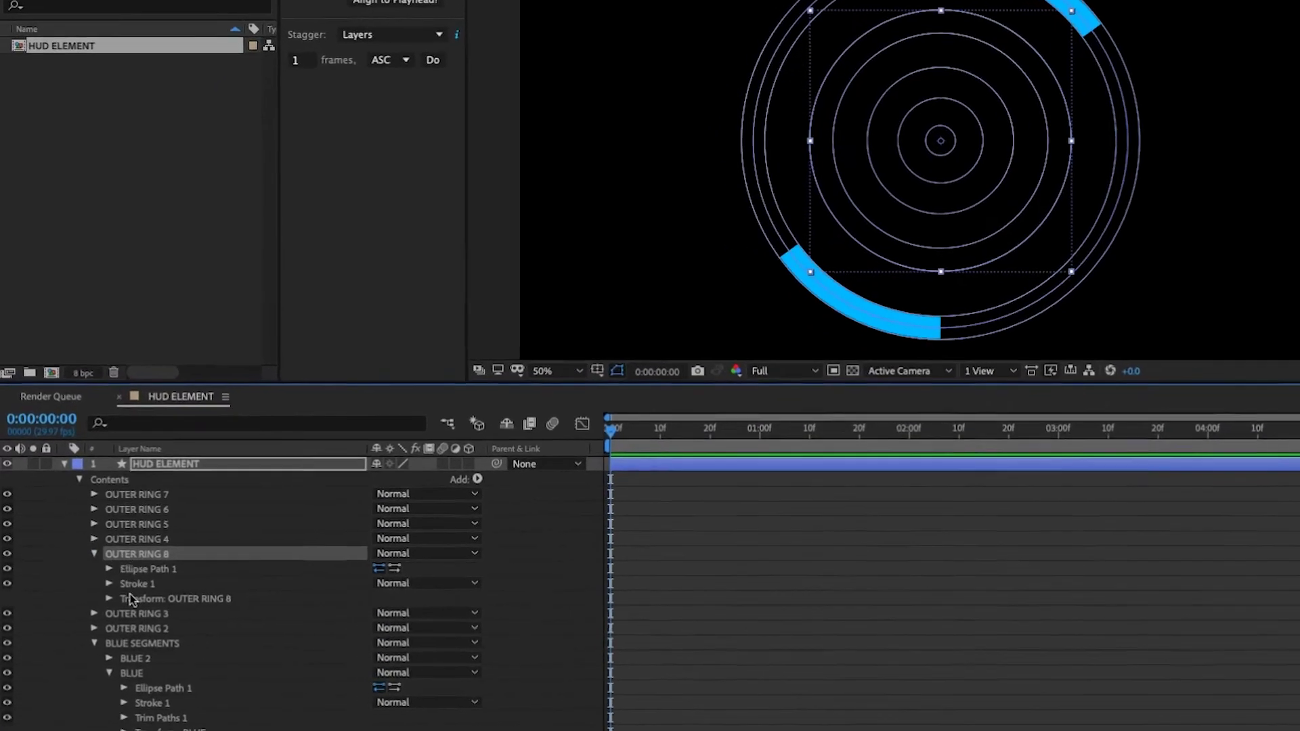
Step: Set the OUTER RING 8 ellipse size to 543 and thicken its stroke to fill the gap between OUTER RING 3 and OUTER RING 4
left_click(150, 613)
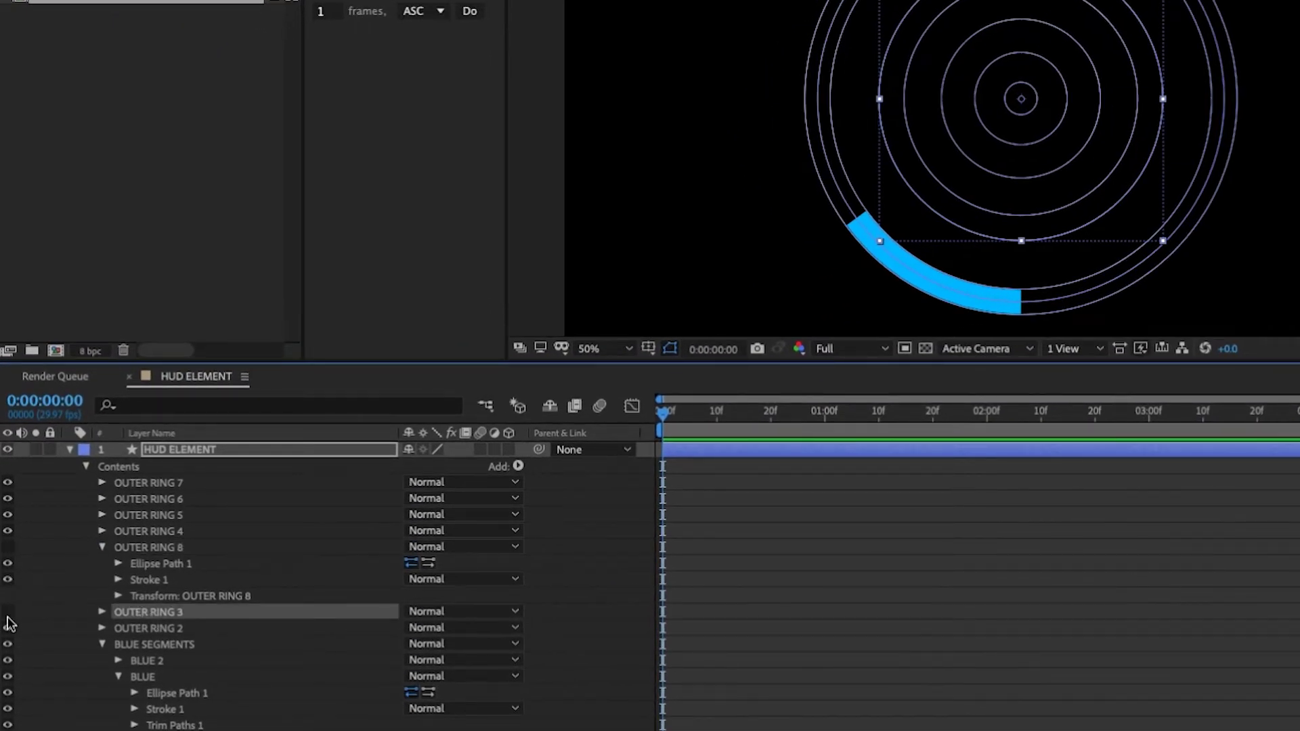
left_click(97, 547)
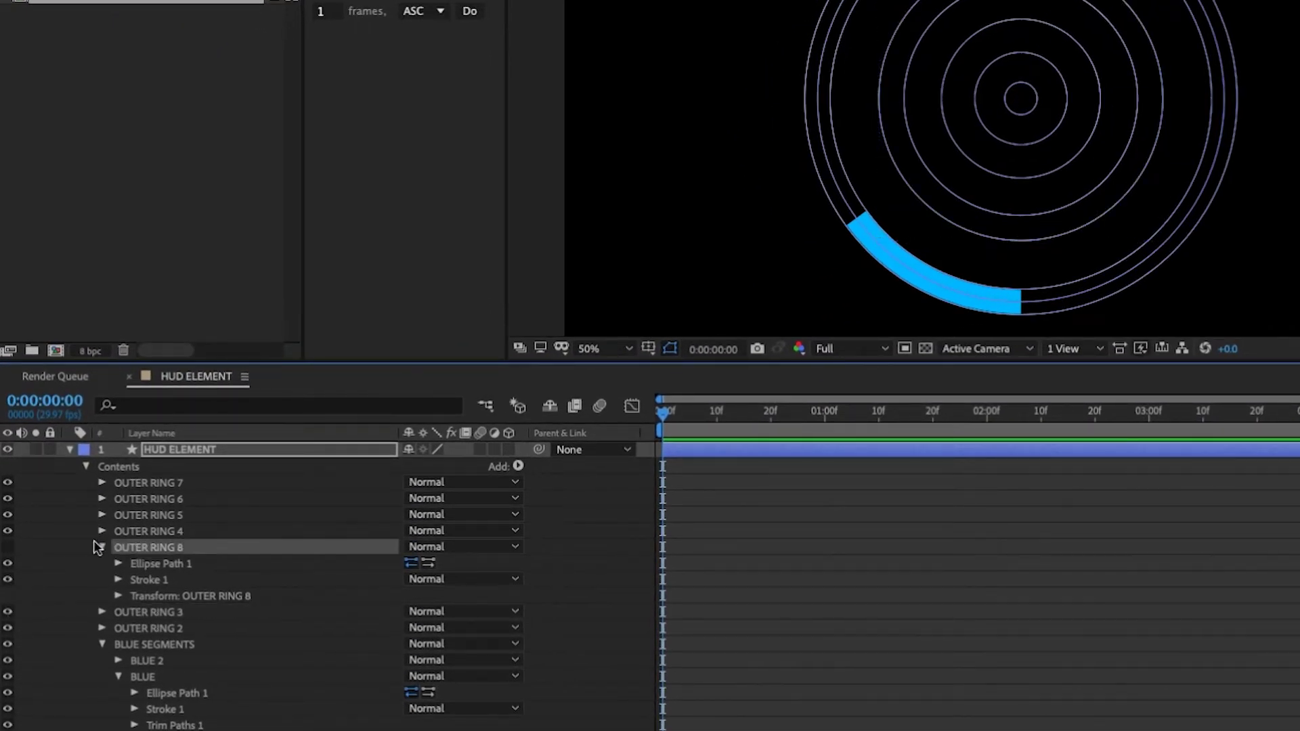
left_click(7, 548)
left_click(119, 563)
left_click_drag(430, 581, 393, 581)
Step: Add Trim Paths to the OUTER RING 8 group and set its End to 40%
left_click(149, 547)
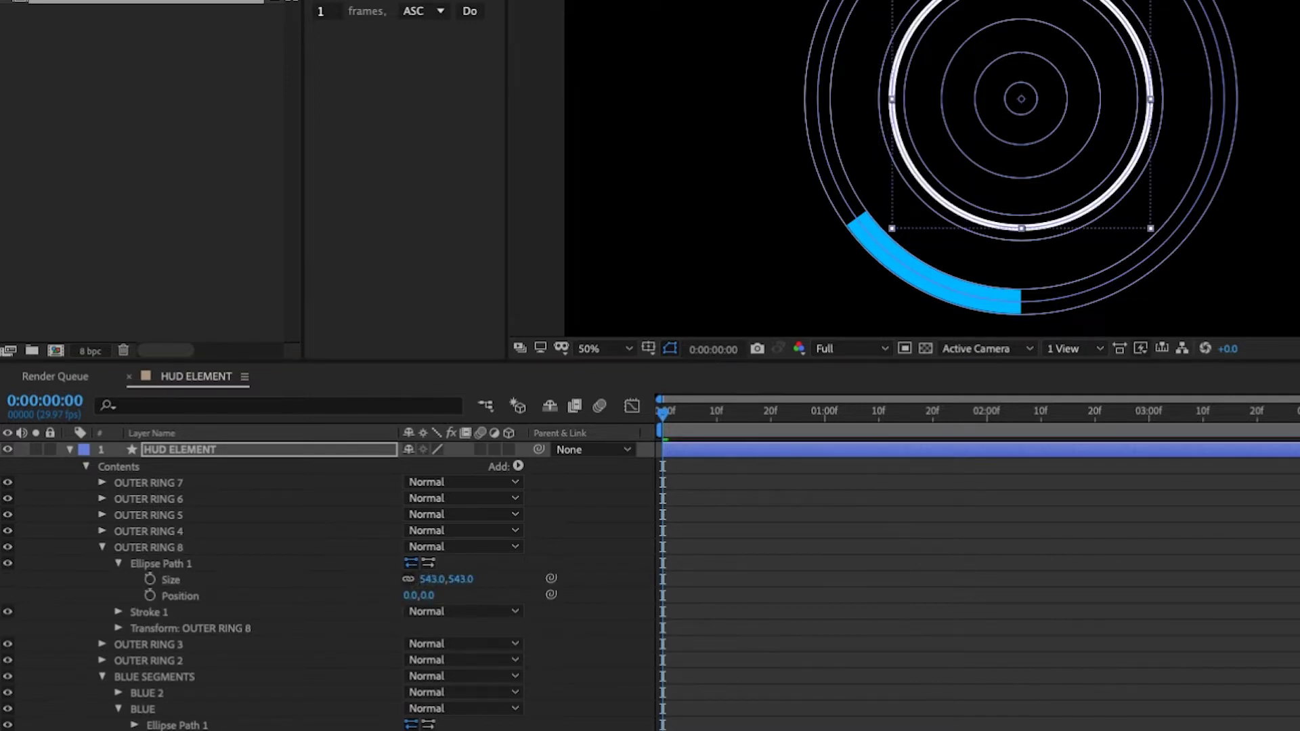
left_click(518, 466)
left_click(576, 681)
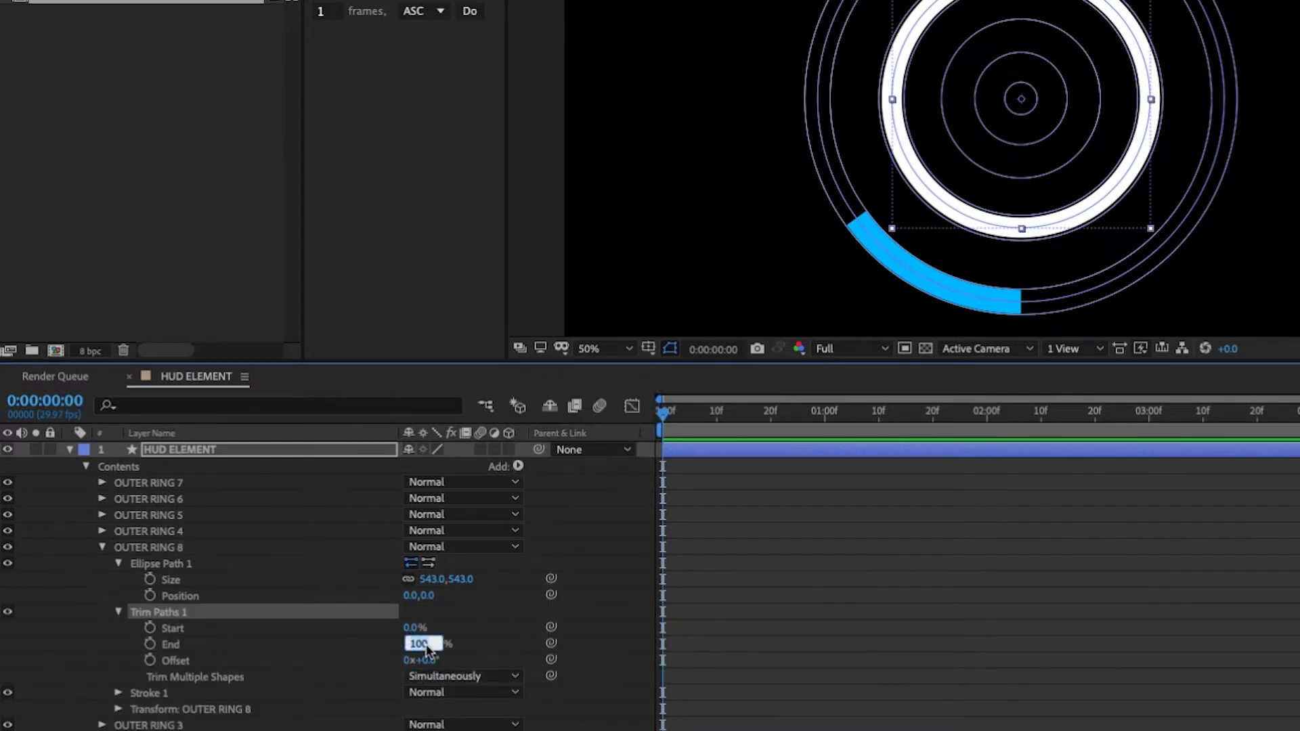
key("Return")
Step: Add dashes to the stroke of OUTER RING 5 and set the Dash length to 15
left_click(161, 530)
left_click(159, 519)
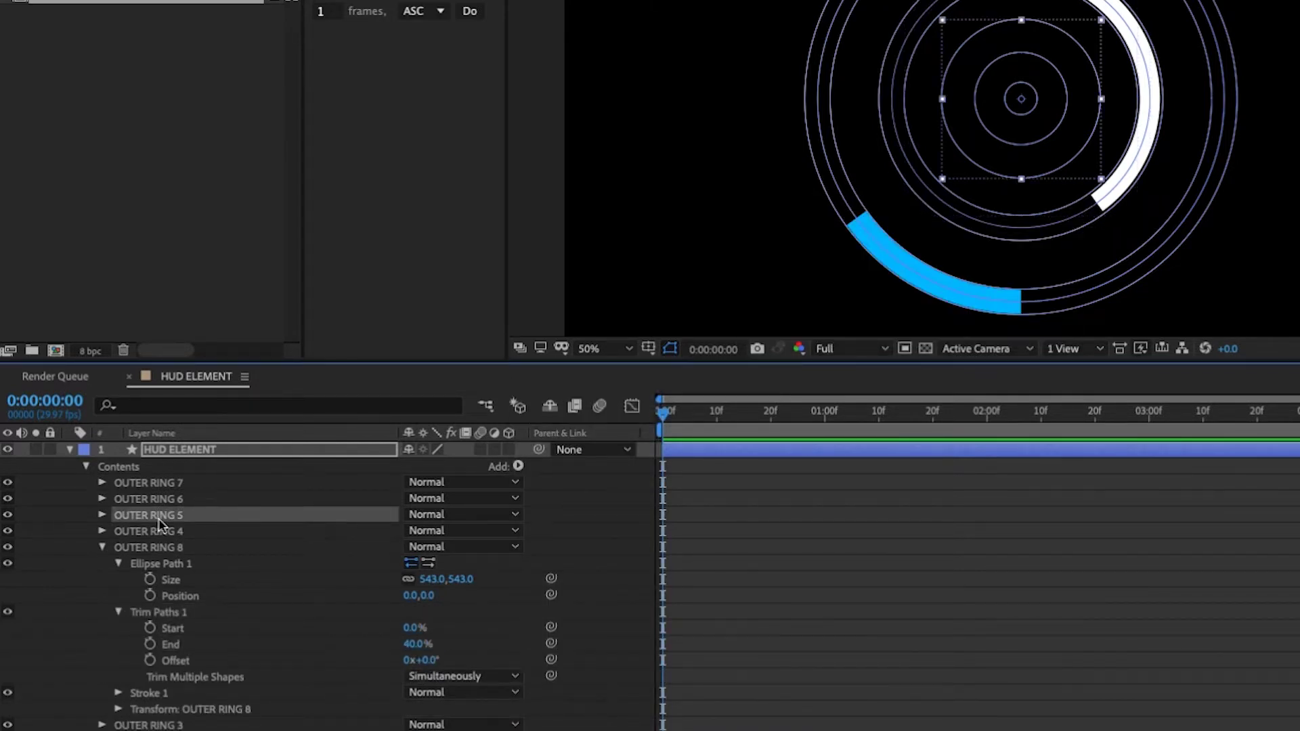
left_click(102, 515)
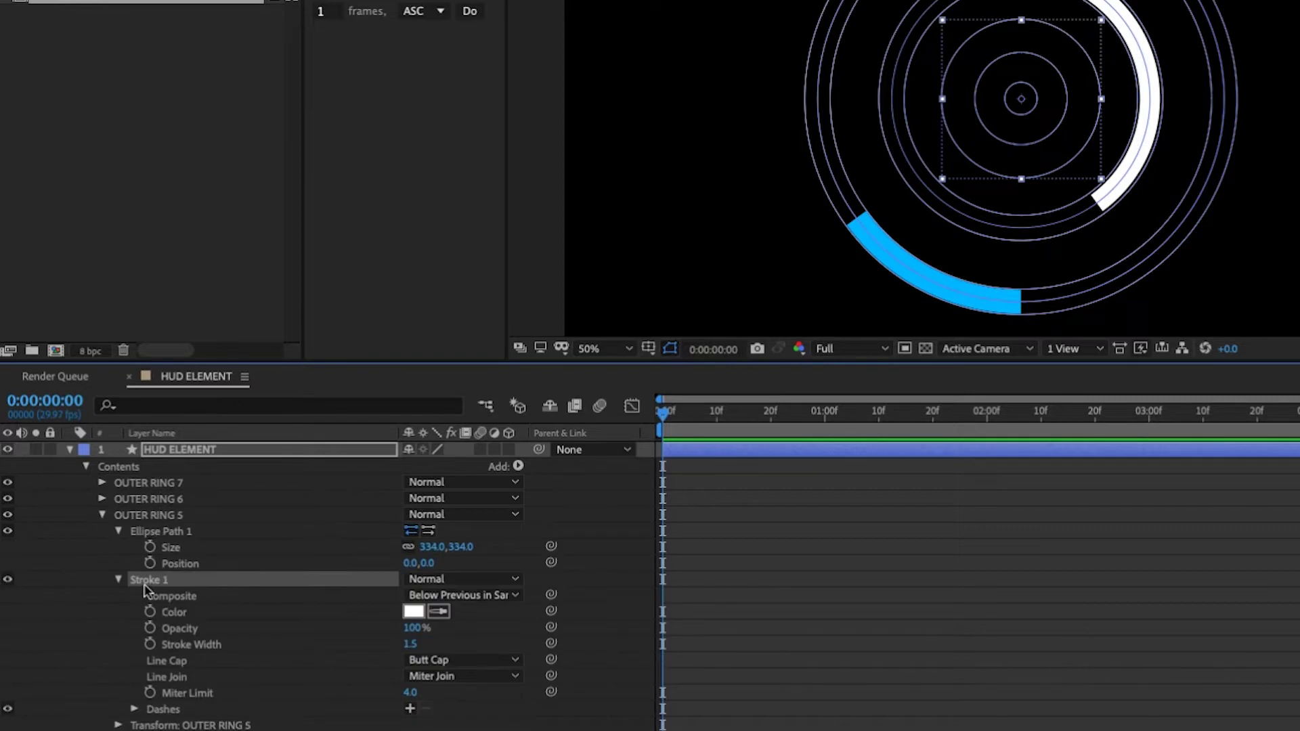
left_click(410, 709)
key("F2")
key("period")
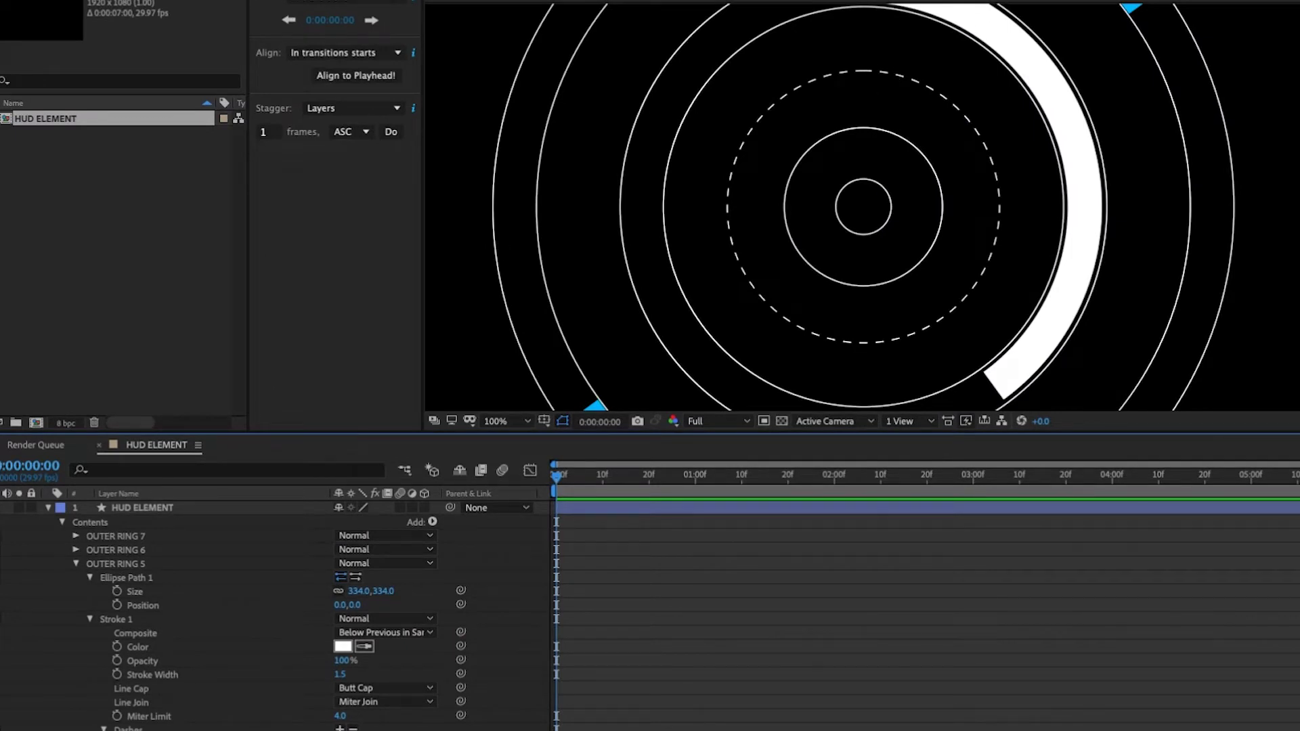
mouse_move(340, 730)
left_mouse_down()
mouse_move(326, 730)
mouse_move(345, 730)
left_mouse_up()
Step: Rename the OUTER RING 5 group dash and change its stroke color to a light red
left_click(55, 563)
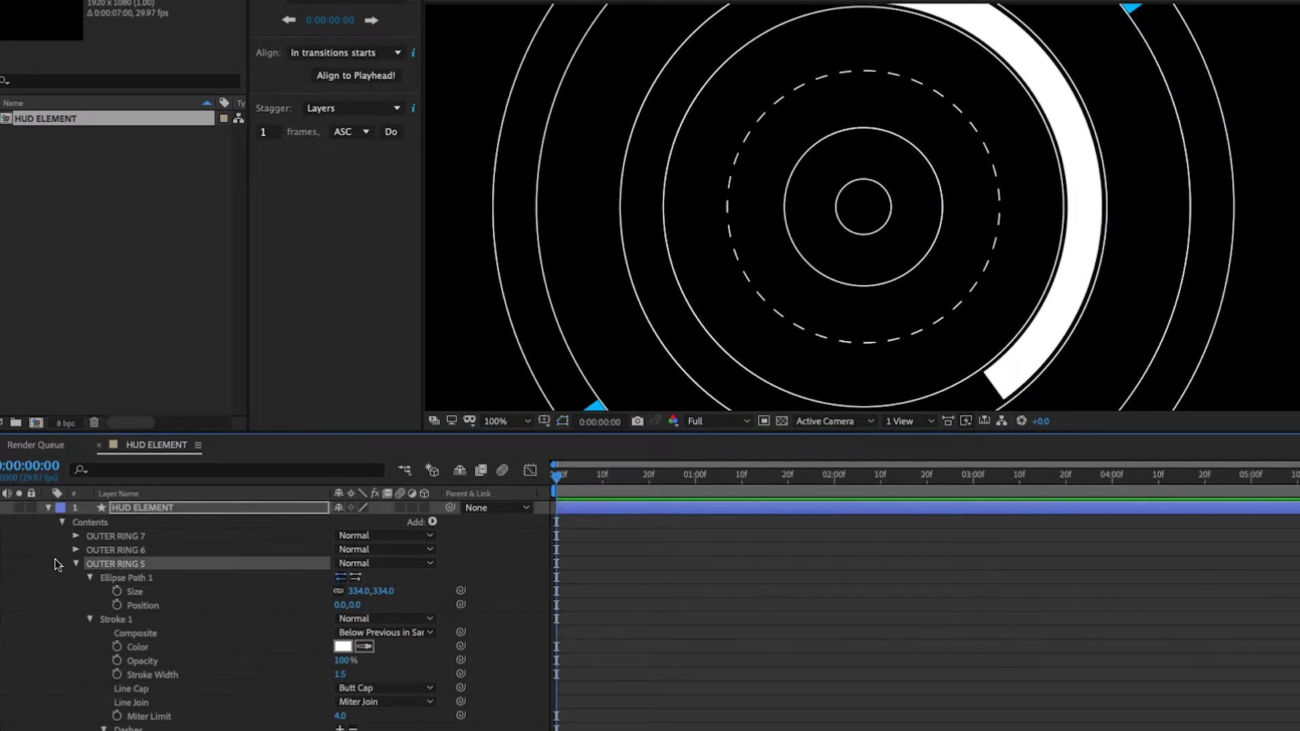
key("Return")
left_click(344, 647)
left_click_drag(147, 42, 117, 38)
left_click(344, 36)
Step: Set the stroke width of the dashed ring to 5 px
left_click(547, 35)
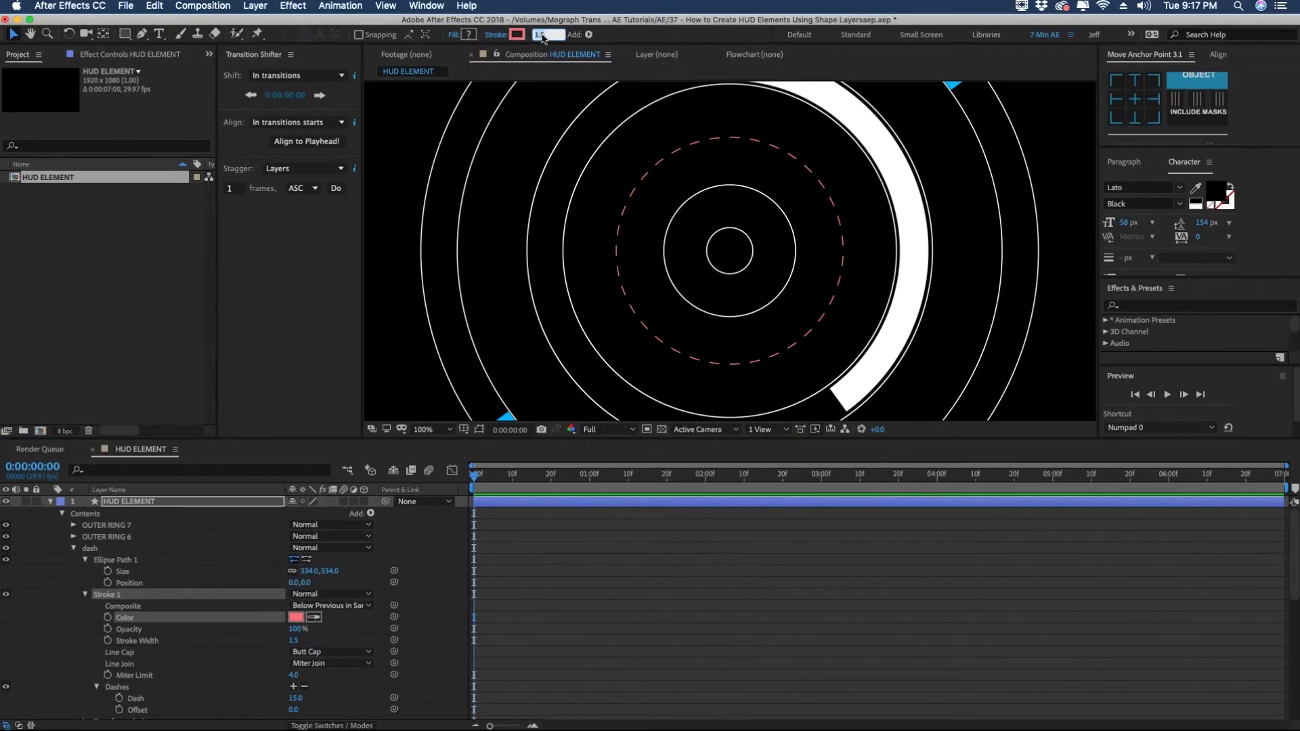
type("5")
key("Return")
key("Return")
Step: Give OUTER RING 7 a 37 px stroke and color it green
left_click(108, 526)
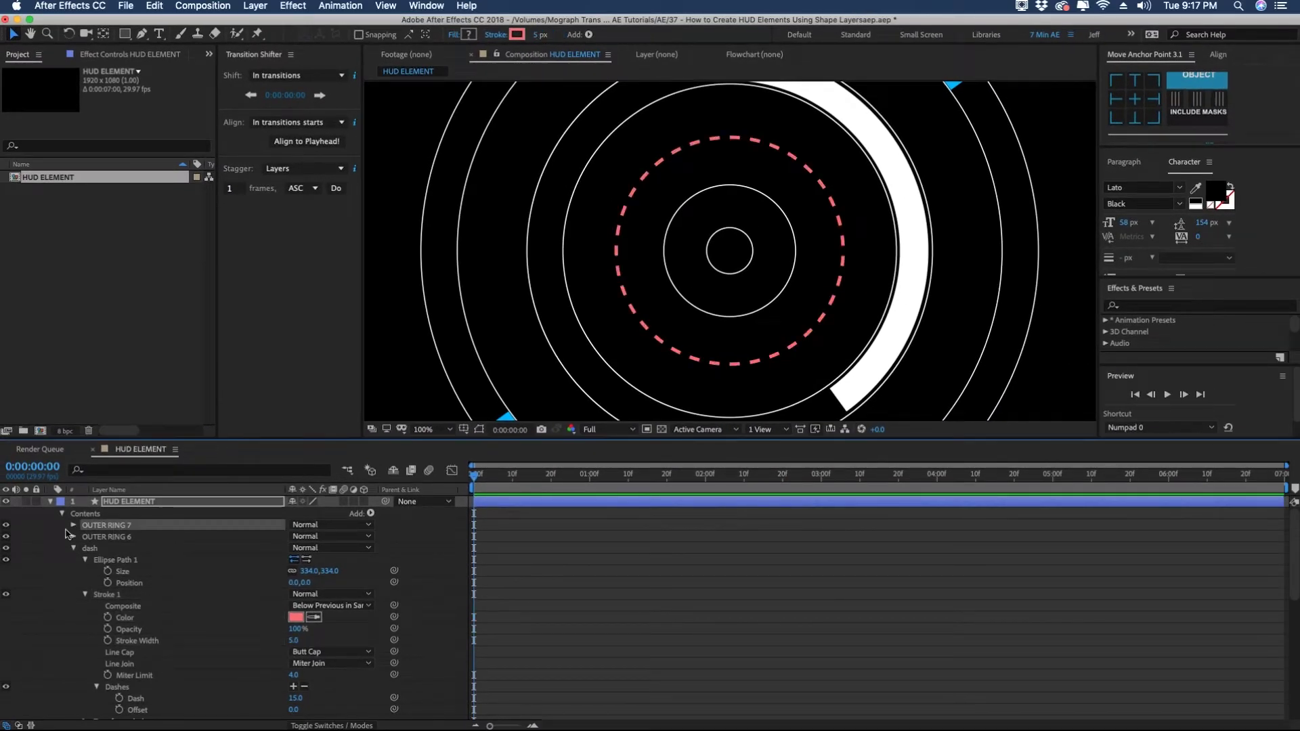
left_click(542, 34)
type("37")
key("Return")
left_click(517, 34)
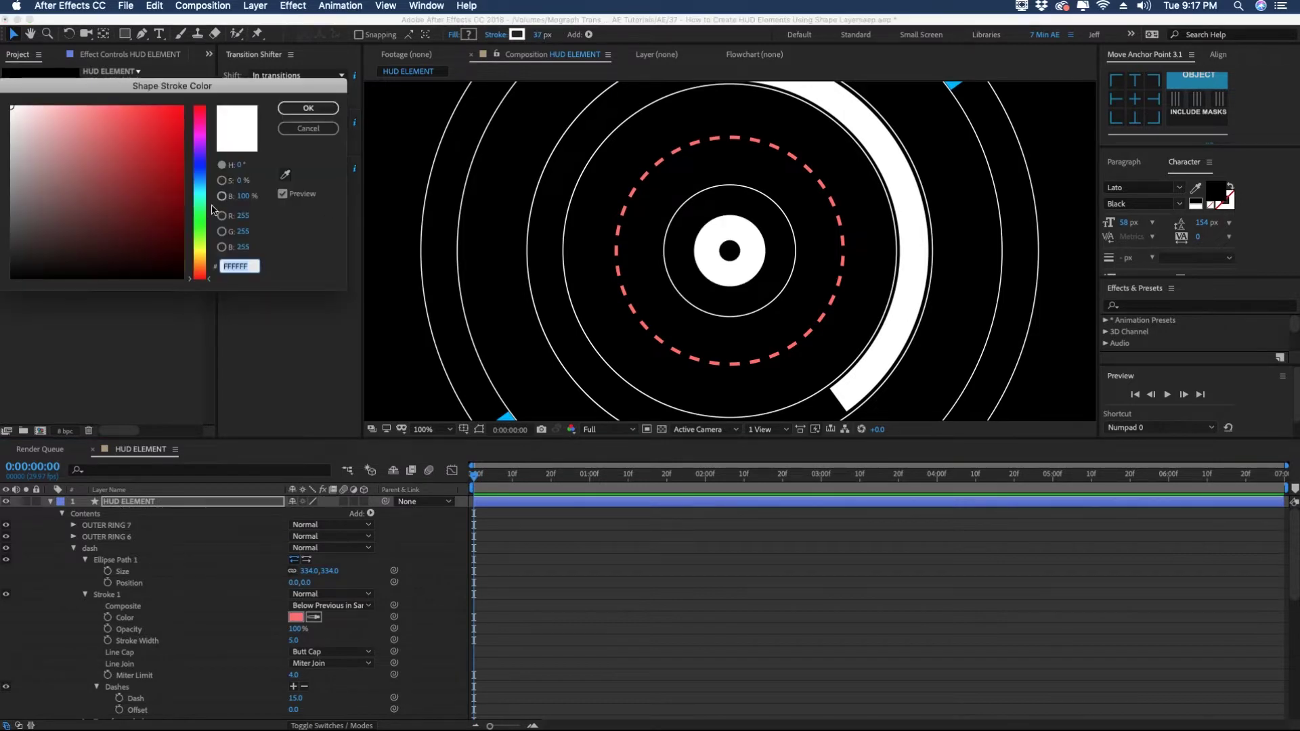
left_click(200, 208)
left_click_drag(177, 108, 136, 140)
left_click(308, 108)
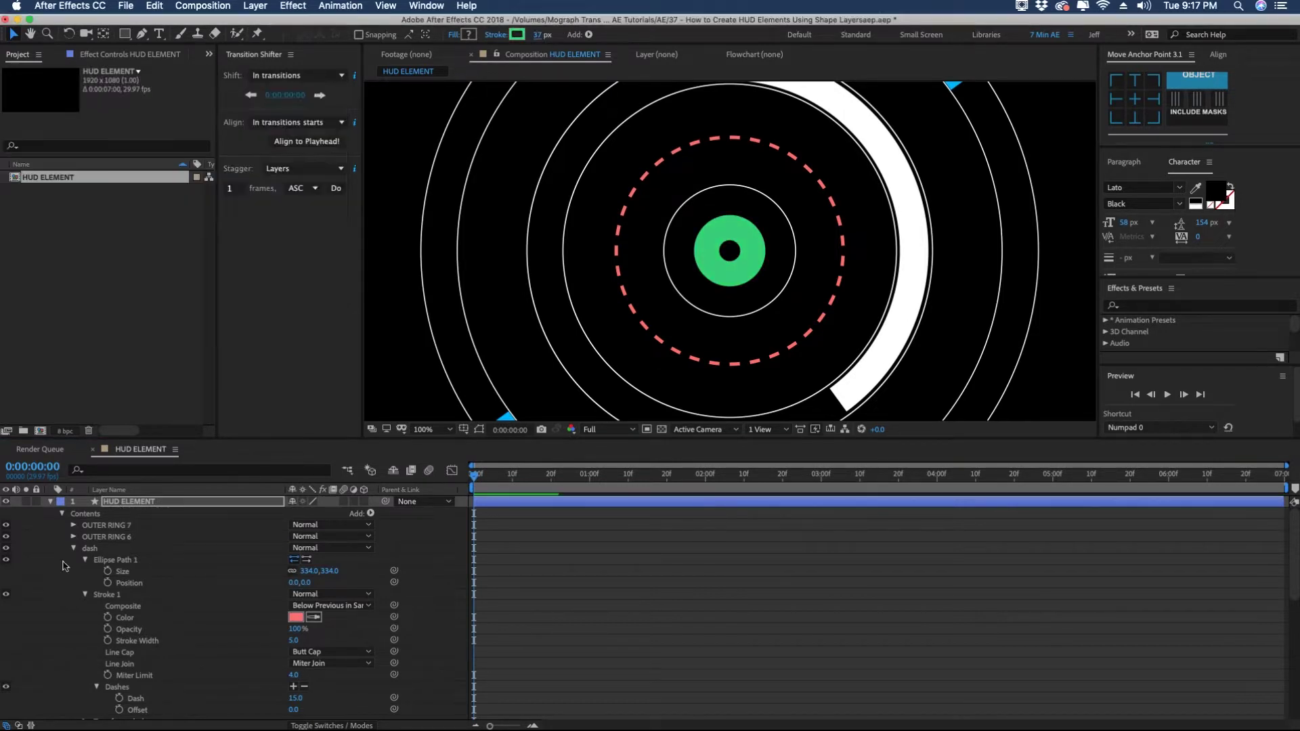
Step: Add Trim Paths to the OUTER RING 7 group and set its End to 45%
left_click(73, 525)
left_click(370, 514)
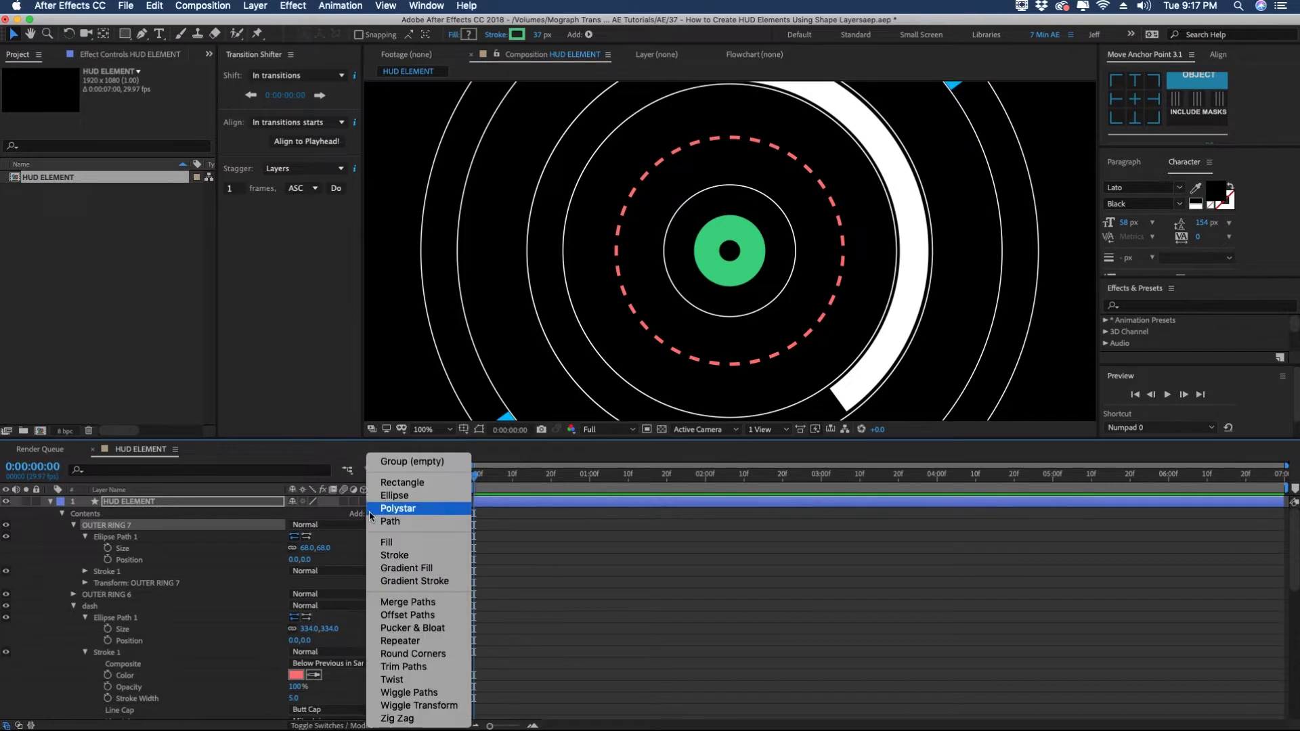
left_click(425, 667)
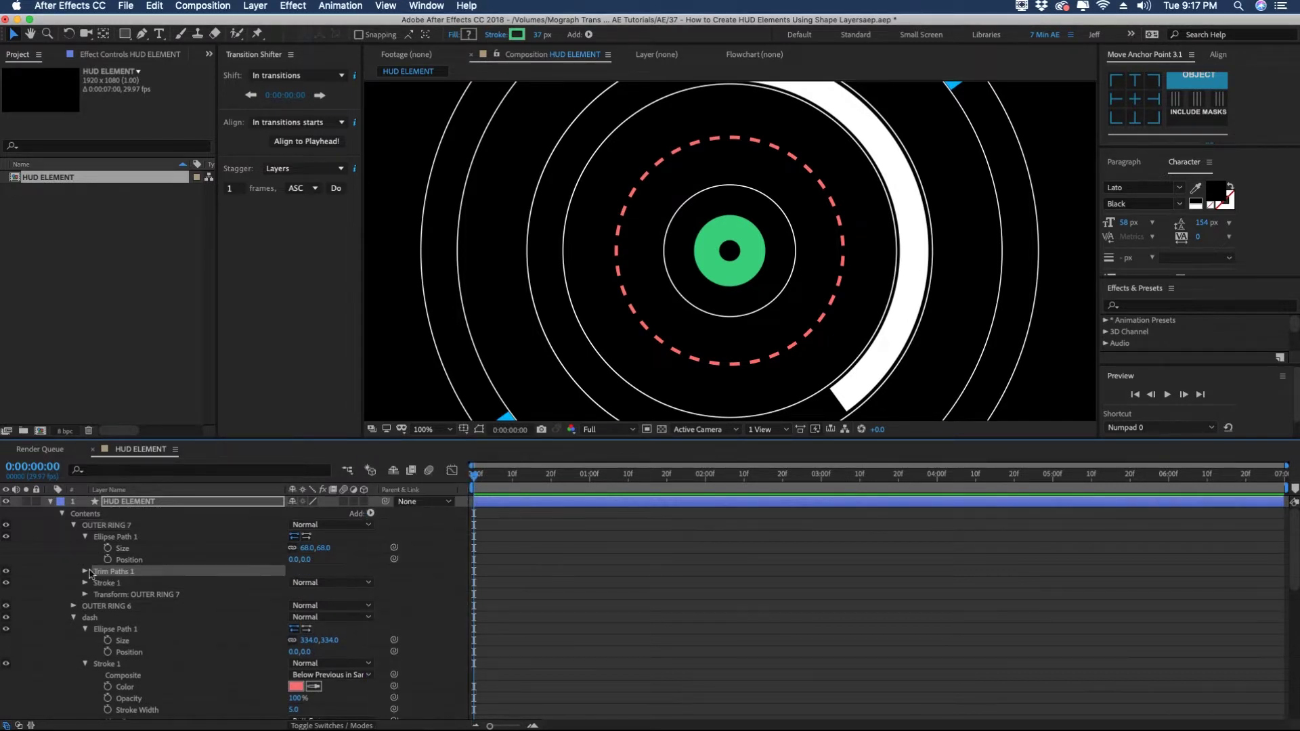
left_click(84, 573)
left_click(302, 594)
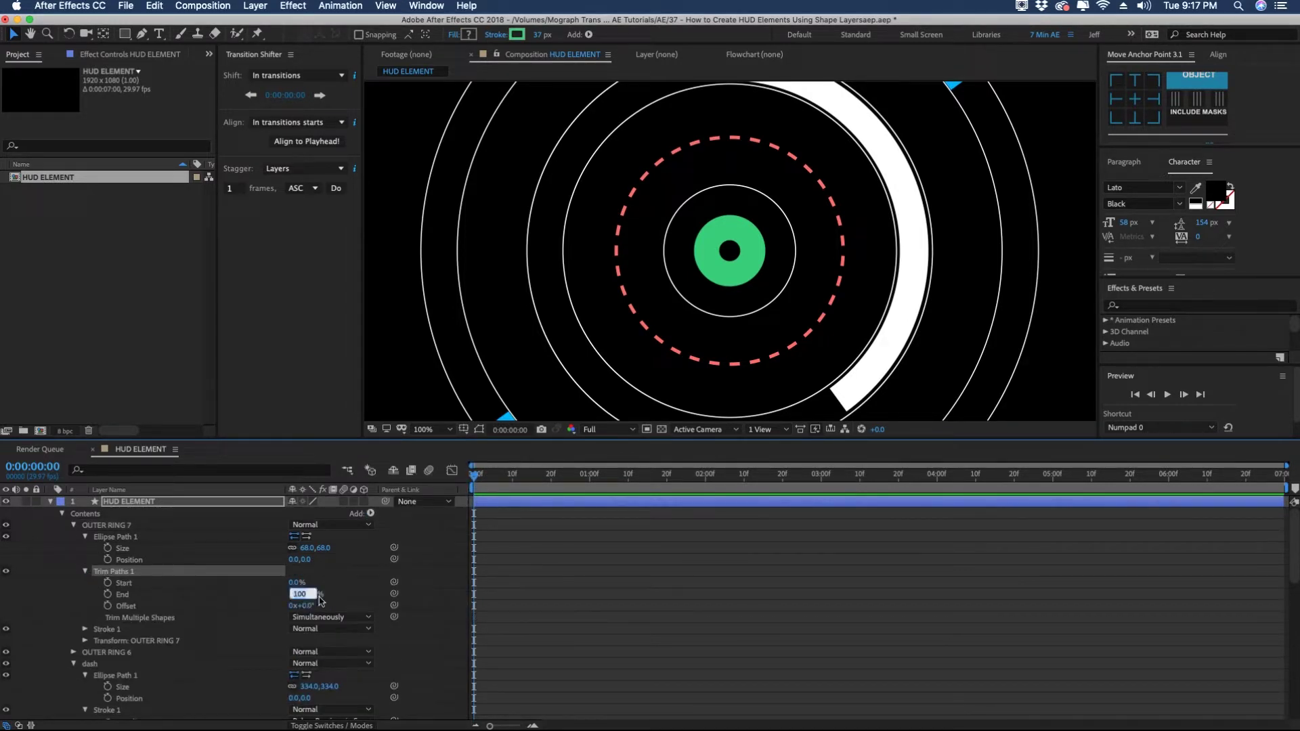
type("45")
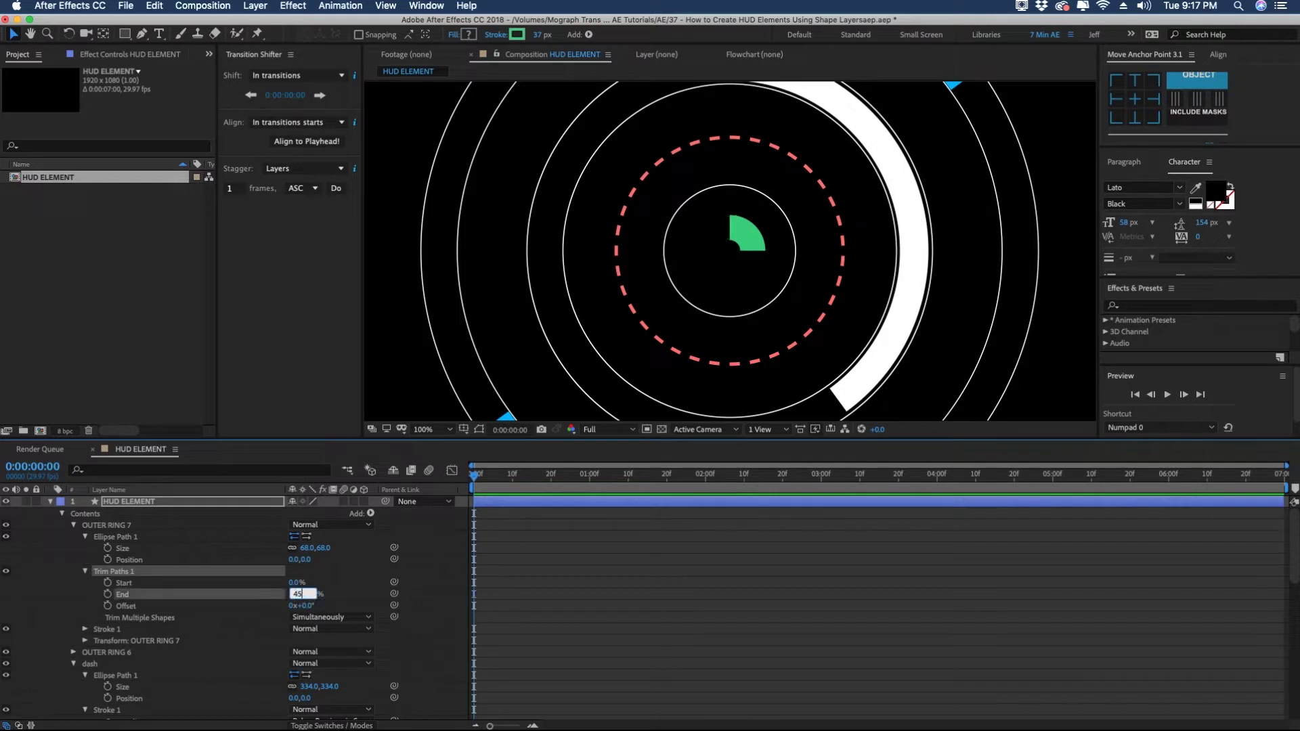
key("Return")
Step: Reduce the stroke width of OUTER RING 7 to 23 px and rename the group inner ring
left_click_drag(539, 37, 529, 38)
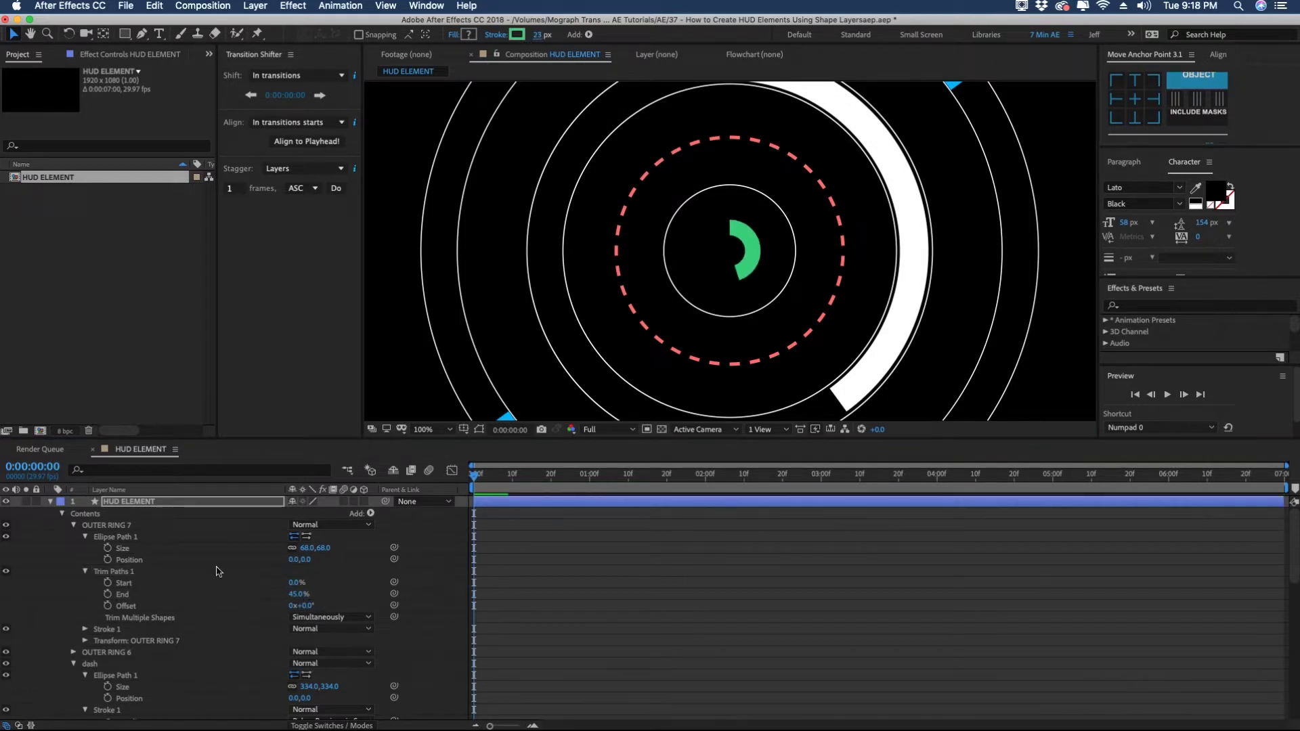
left_click(73, 525)
key("Return")
type("inner ring")
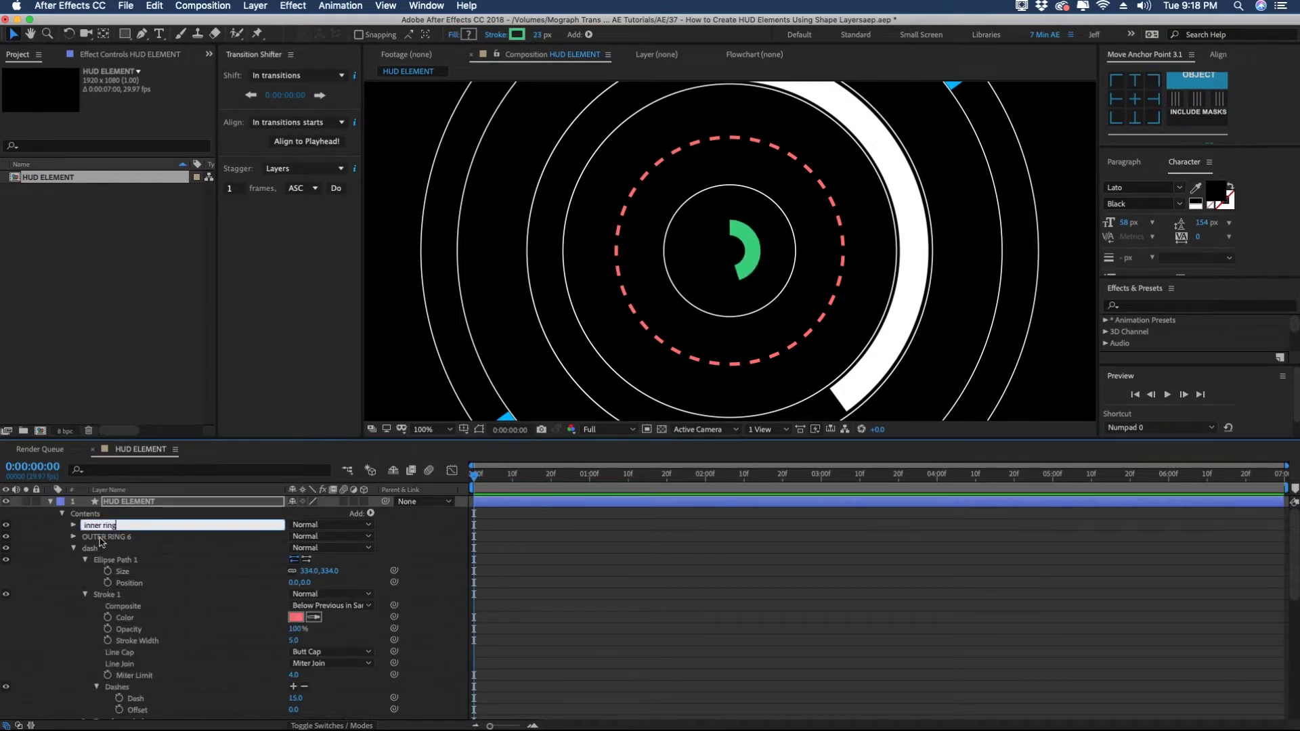
Step: Set the OUTER RING 6 stroke to 11 px and color it yellow, then deselect everything
left_click(100, 538)
left_click_drag(542, 36, 549, 36)
left_click(517, 35)
left_click_drag(147, 168, 110, 149)
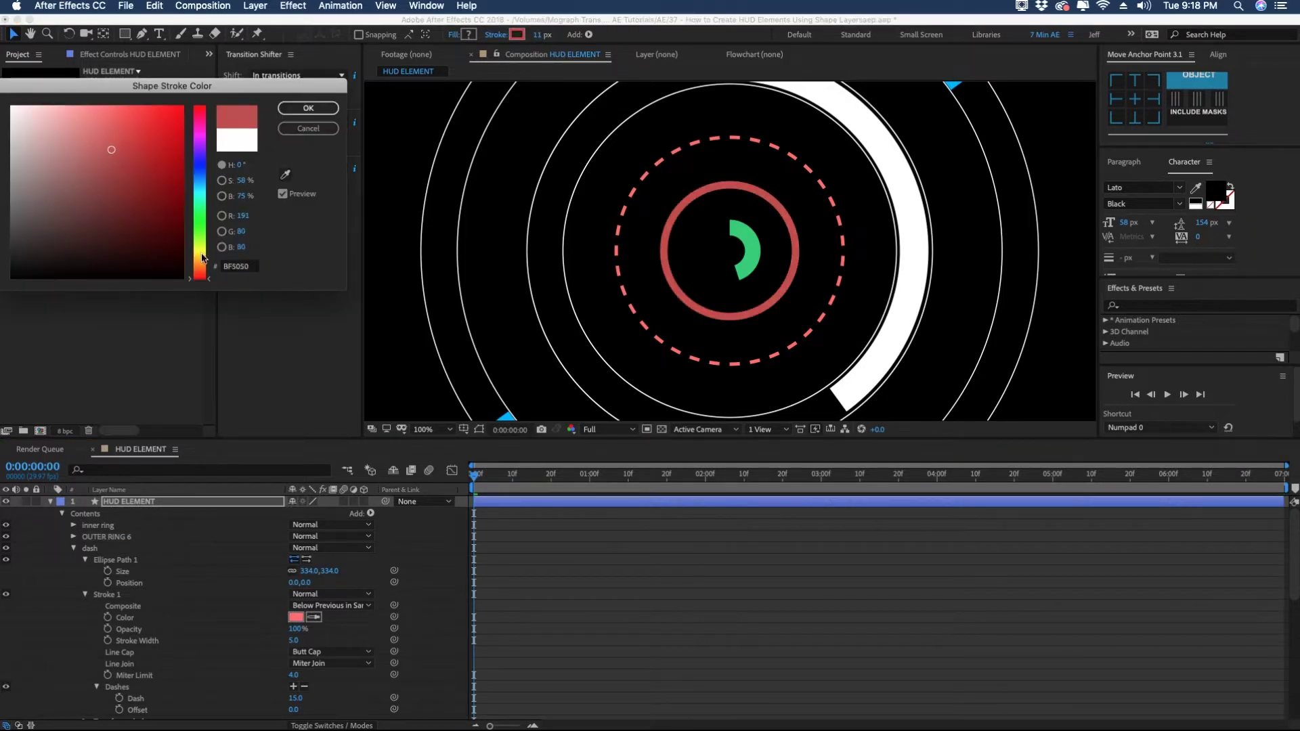
left_click(201, 256)
left_click(118, 114)
left_click(286, 109)
key("super+shift+a")
scroll(660, 309, "down", 2)
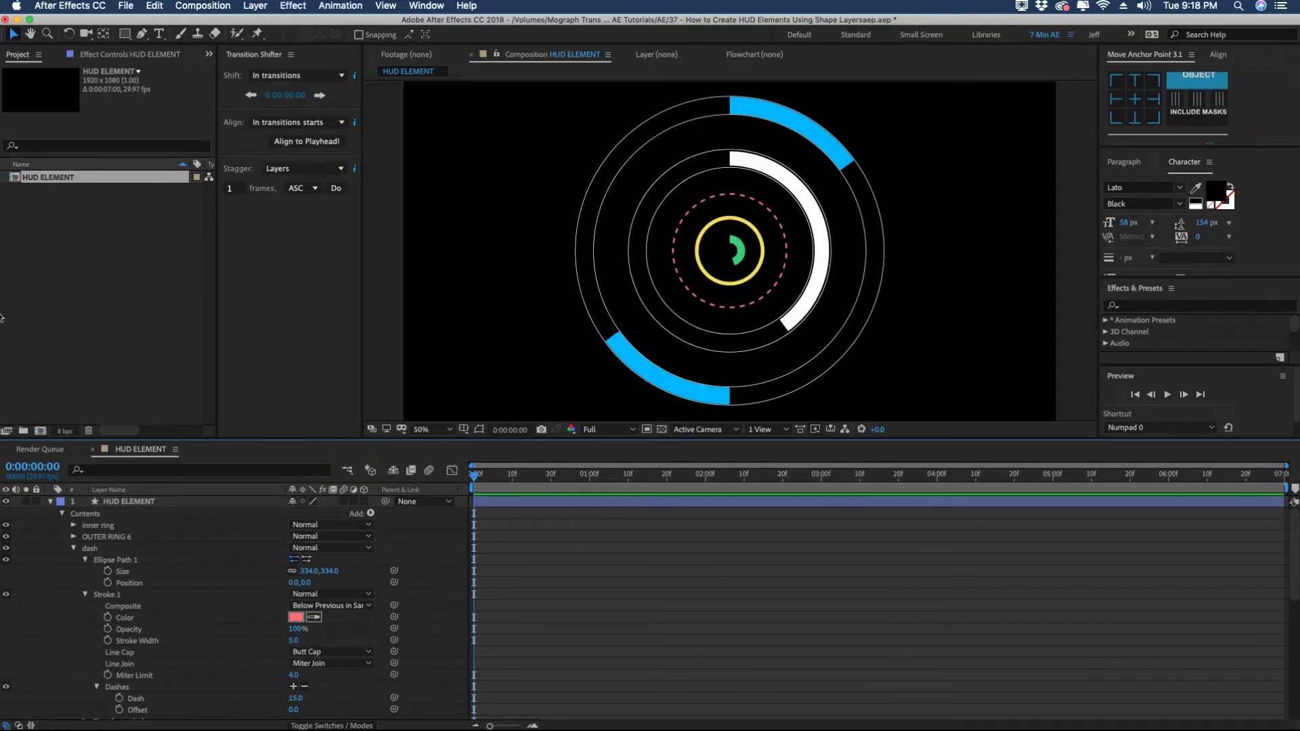
Step: Add an empty group to the HUD ELEMENT shape layer and name it LINES
left_click(74, 548)
left_click(370, 514)
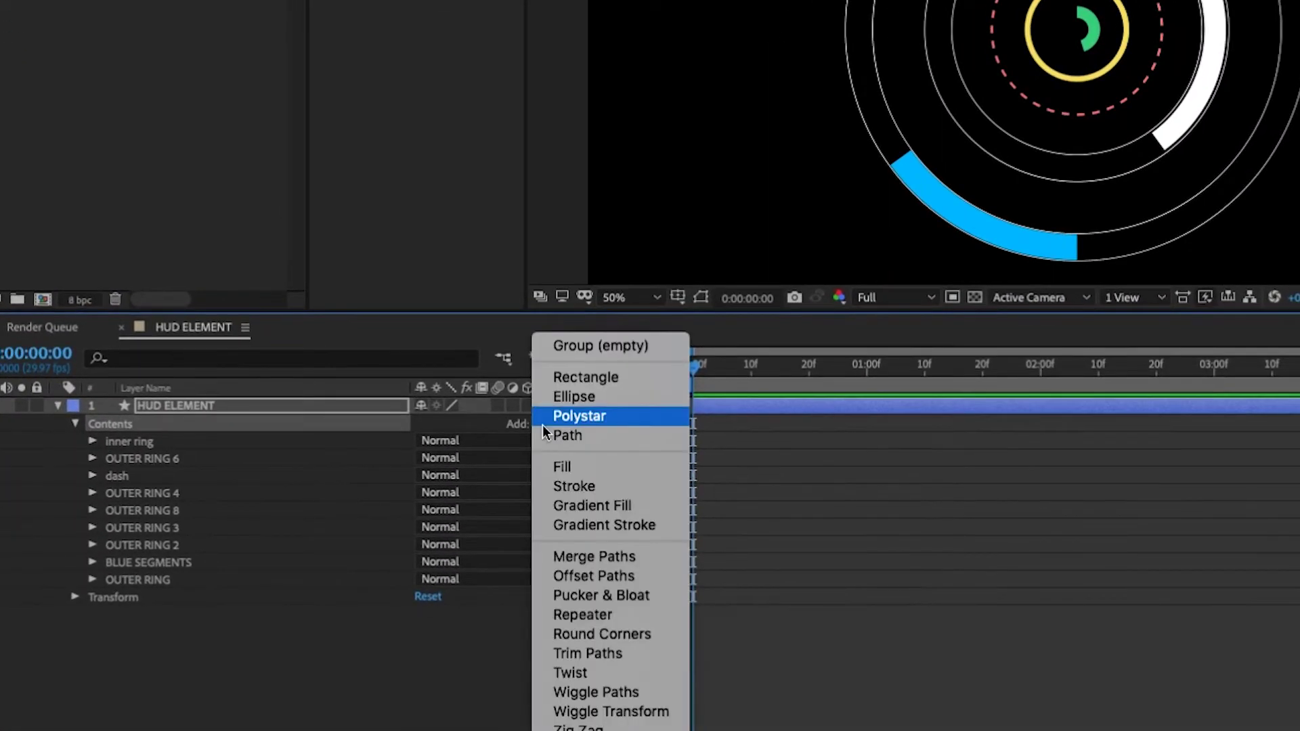
left_click(583, 351)
key("Return")
type("LINES")
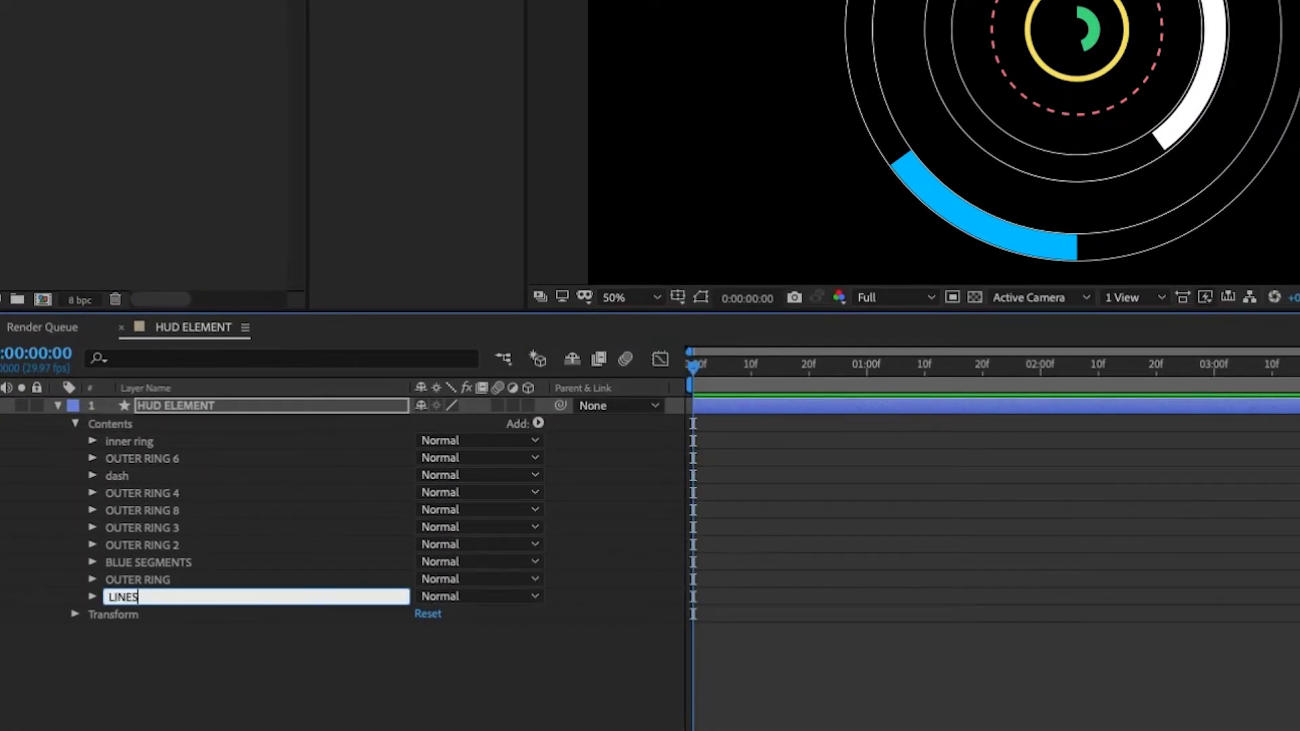
key("Return")
Step: Add a rectangle path and a fill inside the LINES group
left_click(92, 597)
left_click(538, 423)
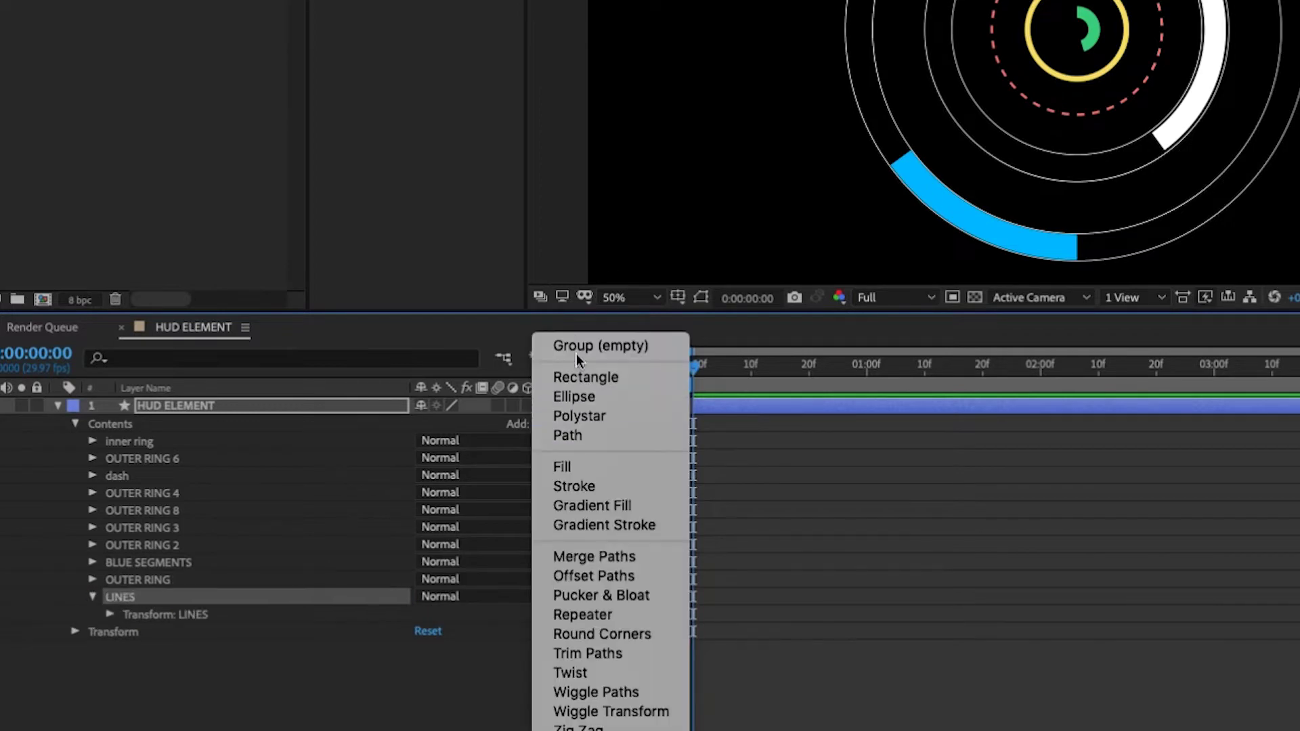
left_click(578, 376)
left_click(539, 424)
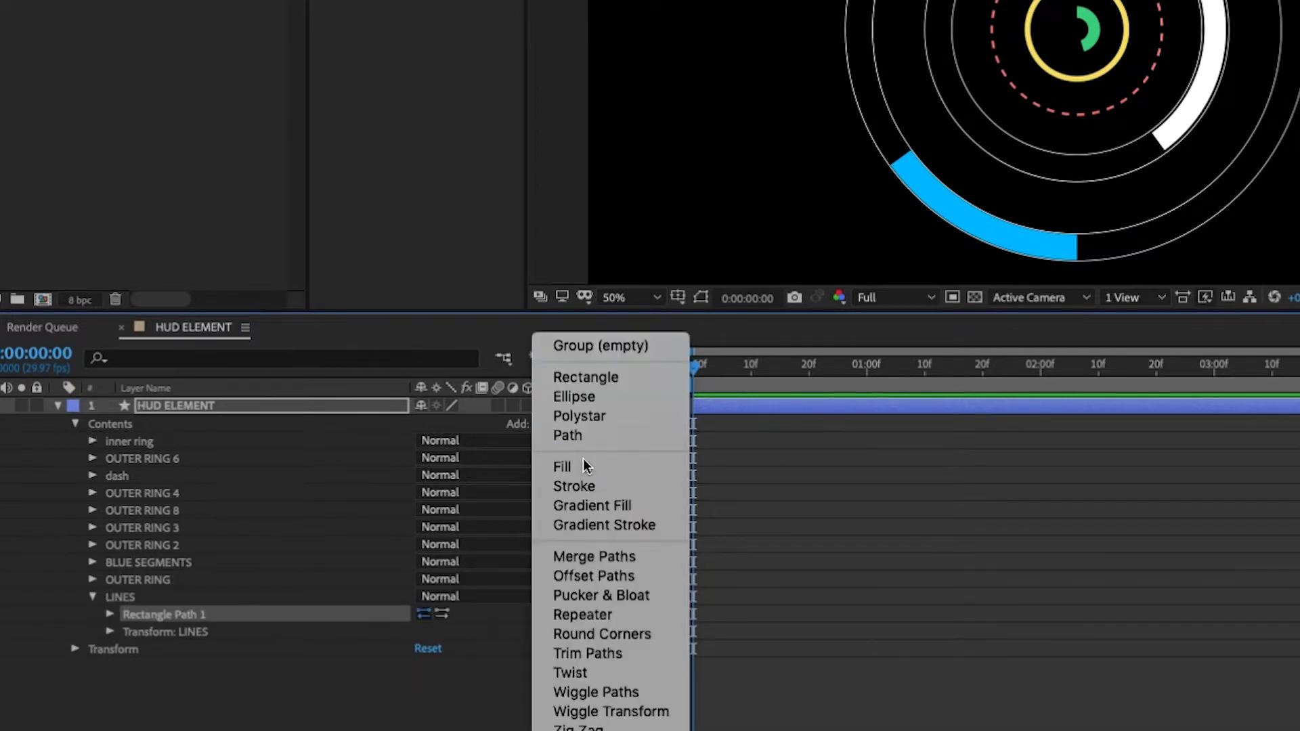
left_click(583, 466)
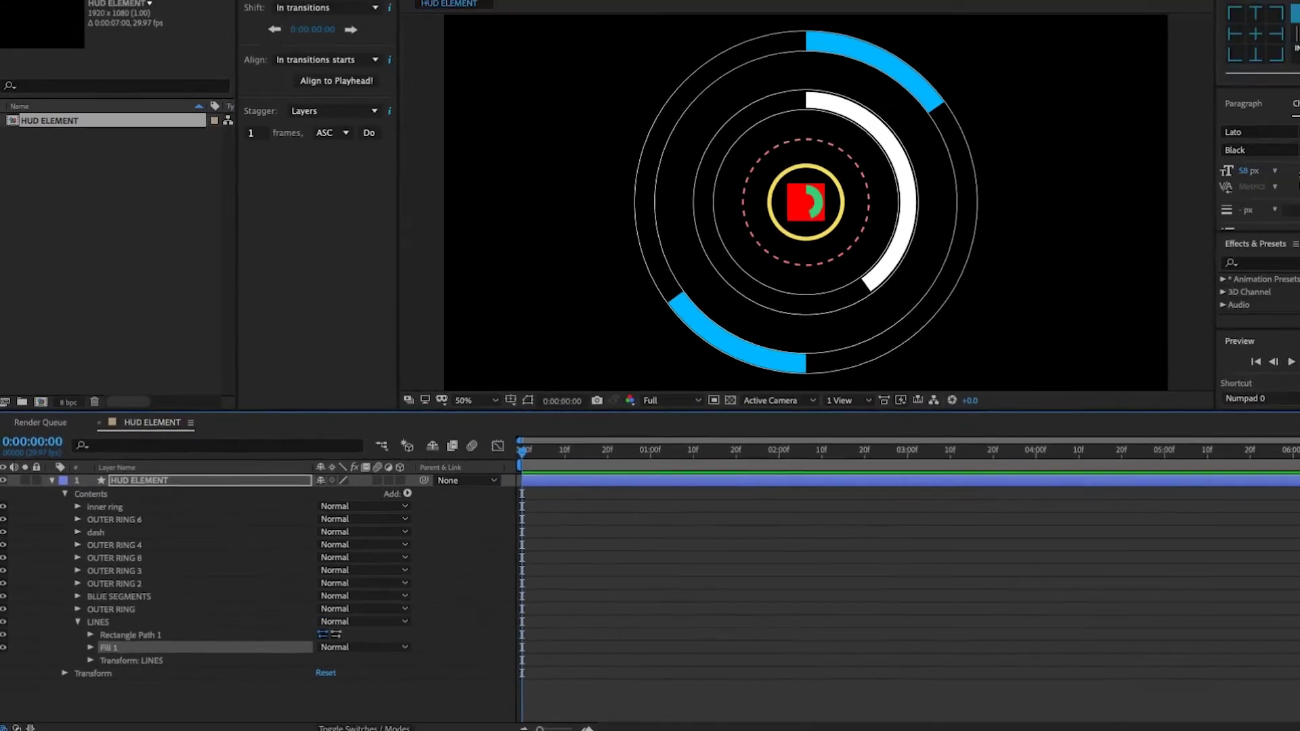
Step: Set the fill color of the LINES rectangle to white
left_click(469, 34)
left_click_drag(39, 115, 9, 103)
left_click(298, 112)
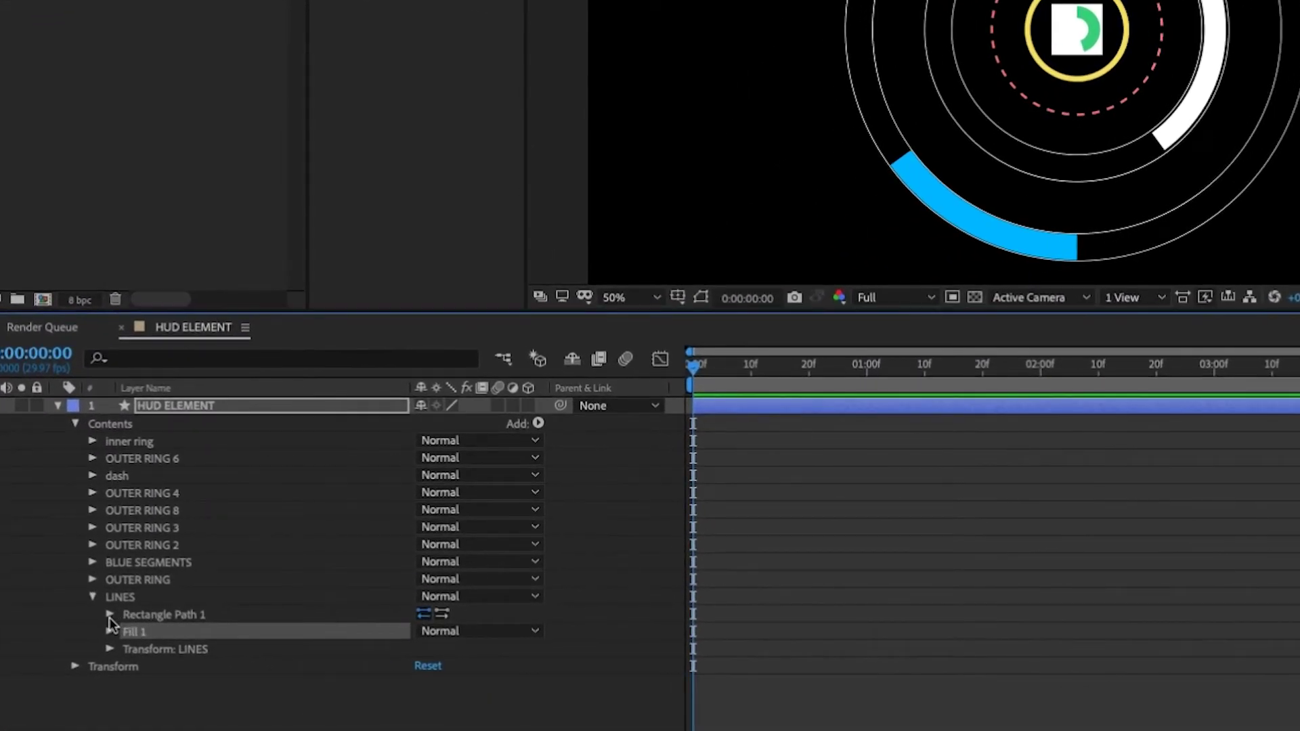
Step: Resize the LINES rectangle to 2 by 226 so it forms a thin vertical line
left_click(84, 640)
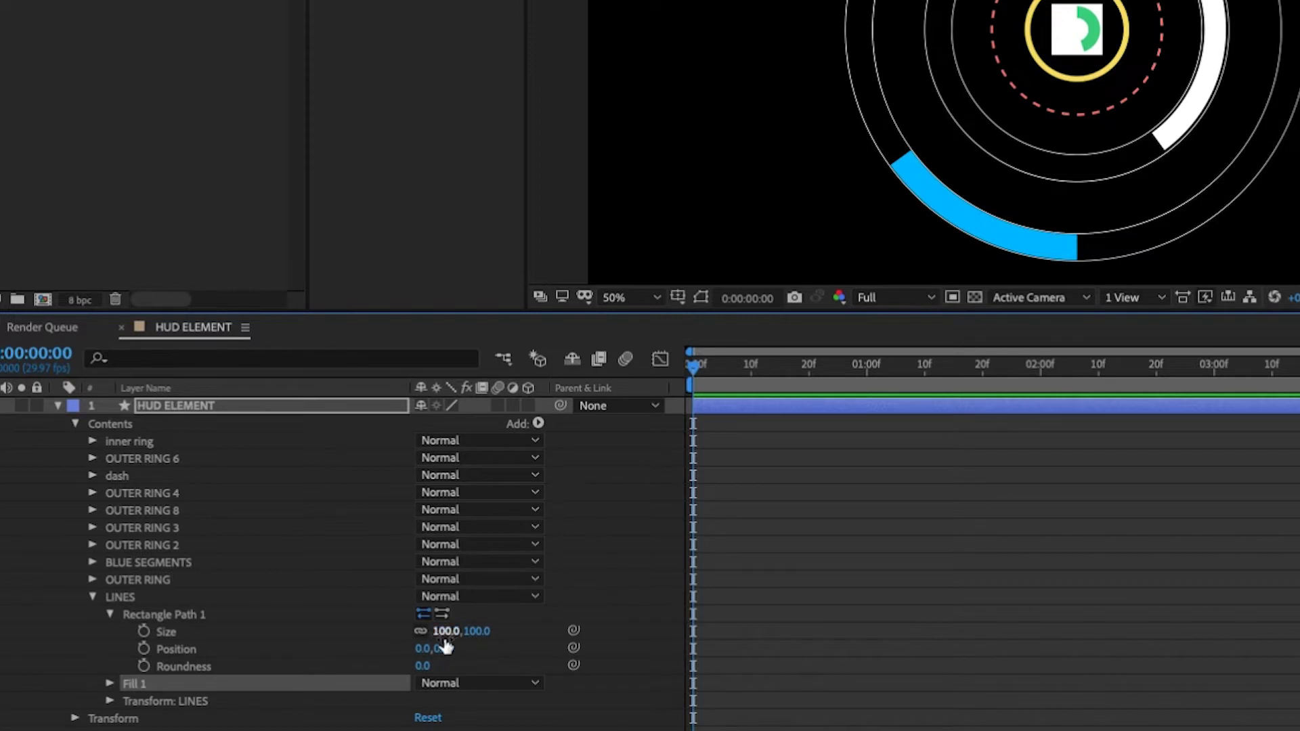
left_click(421, 633)
key("Return")
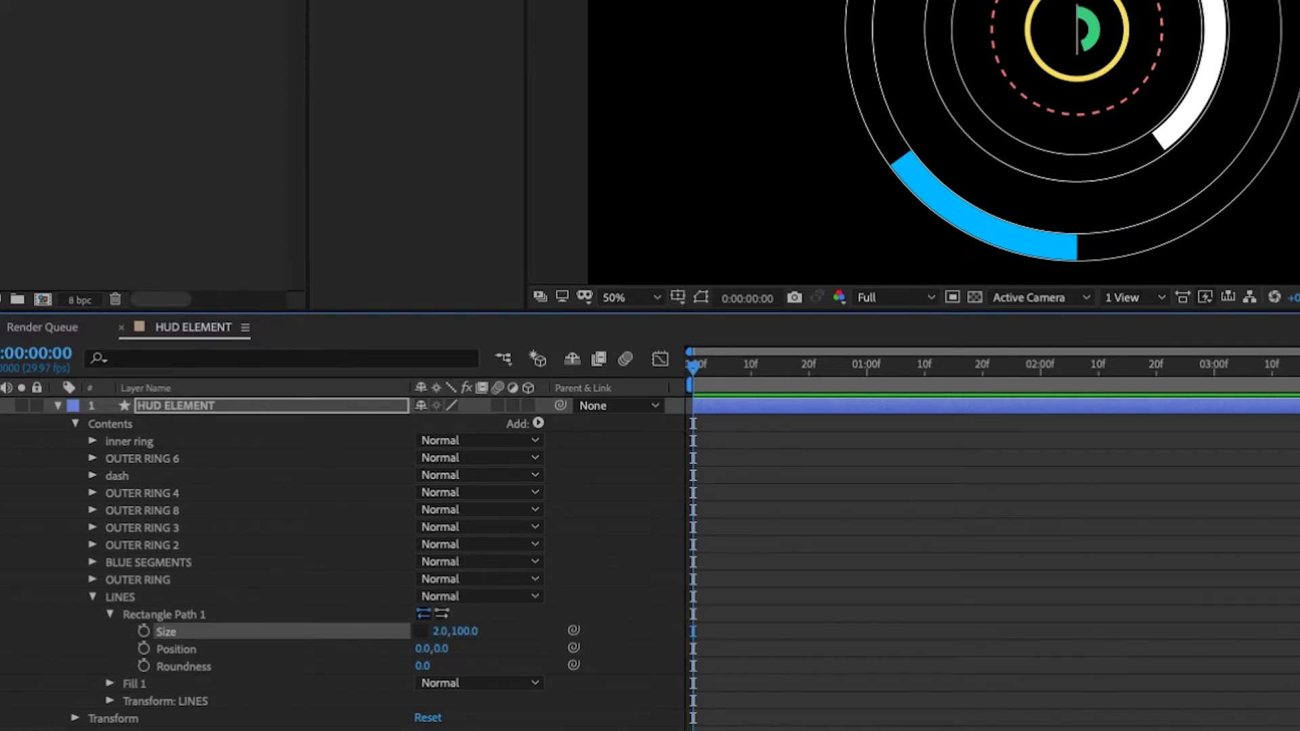
left_click_drag(467, 633, 522, 624)
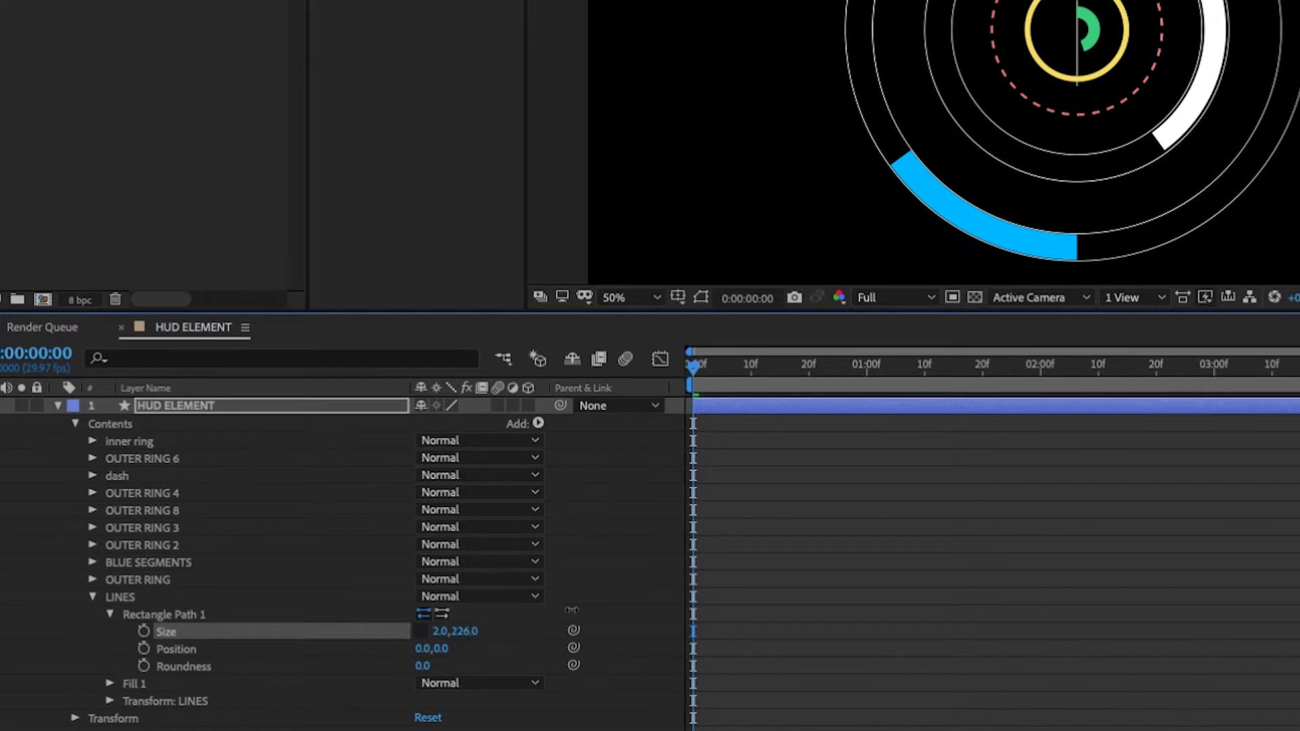
Step: Add a Repeater to the LINES group and set it to 4 copies
left_click(144, 598)
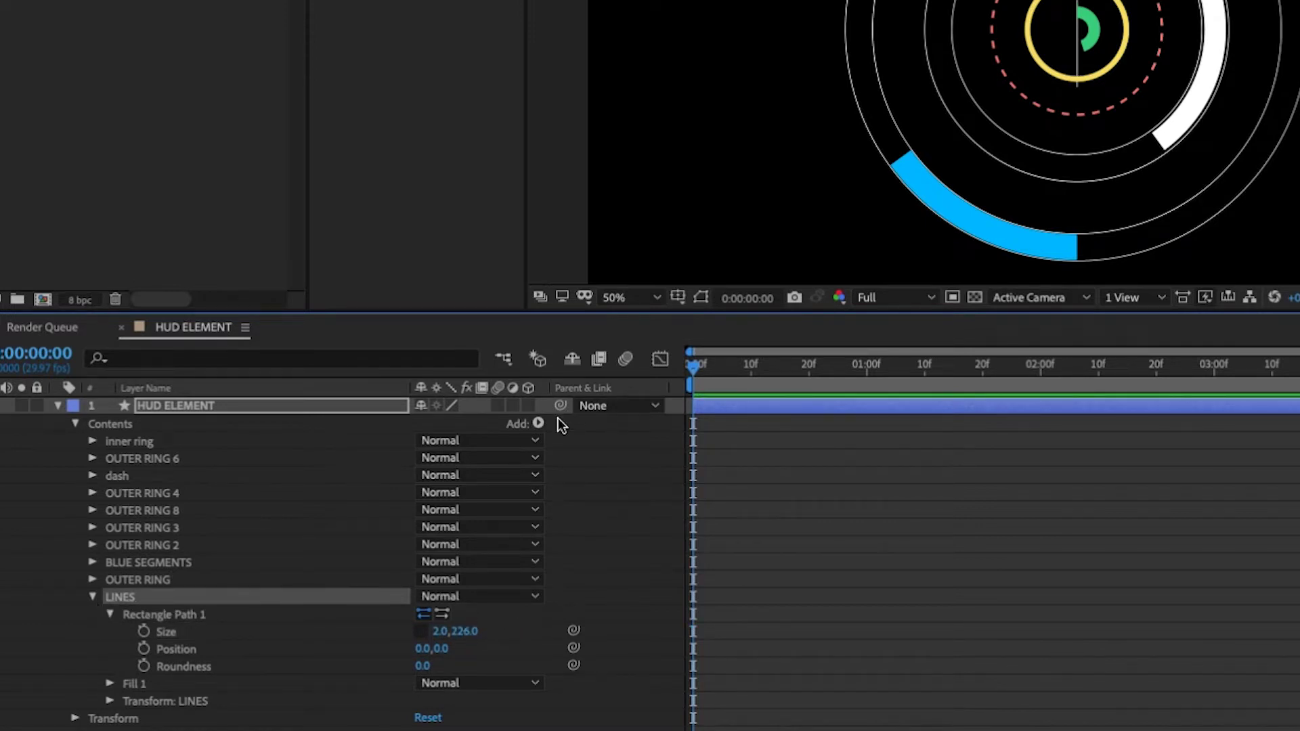
left_click(540, 424)
left_click(596, 618)
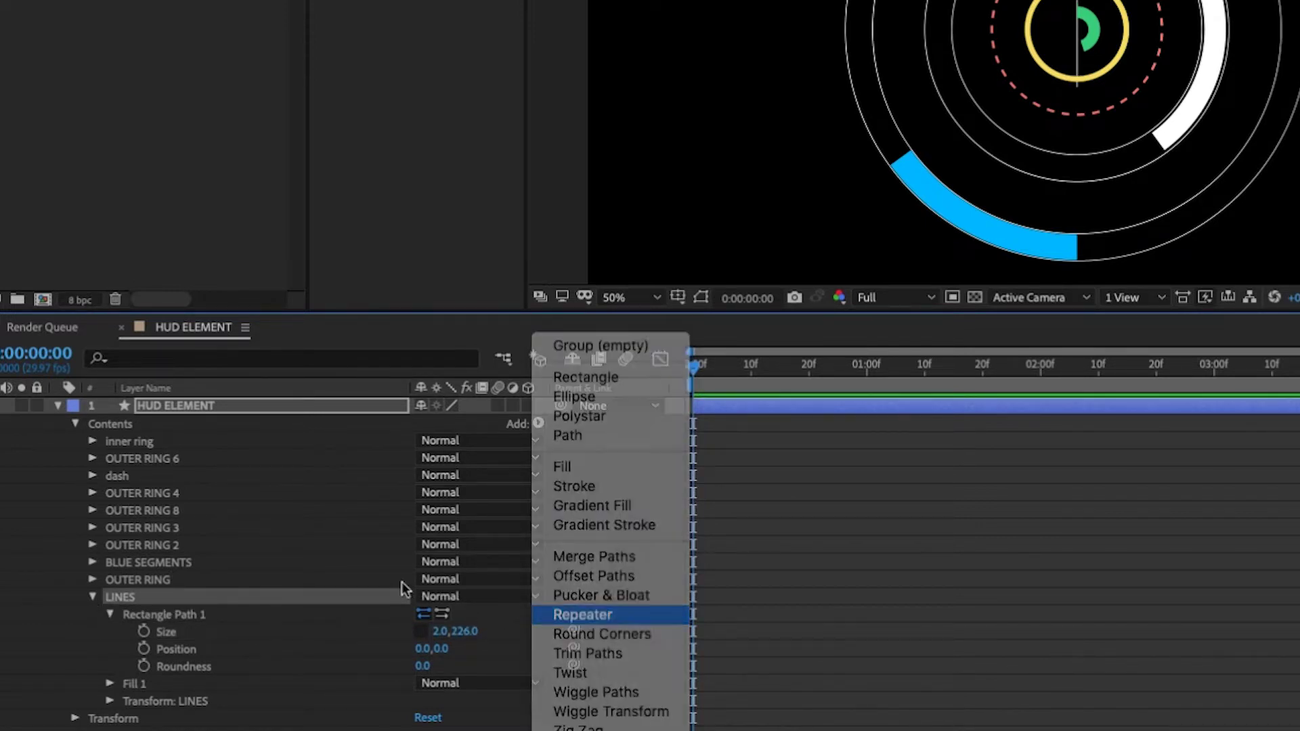
left_click(109, 690)
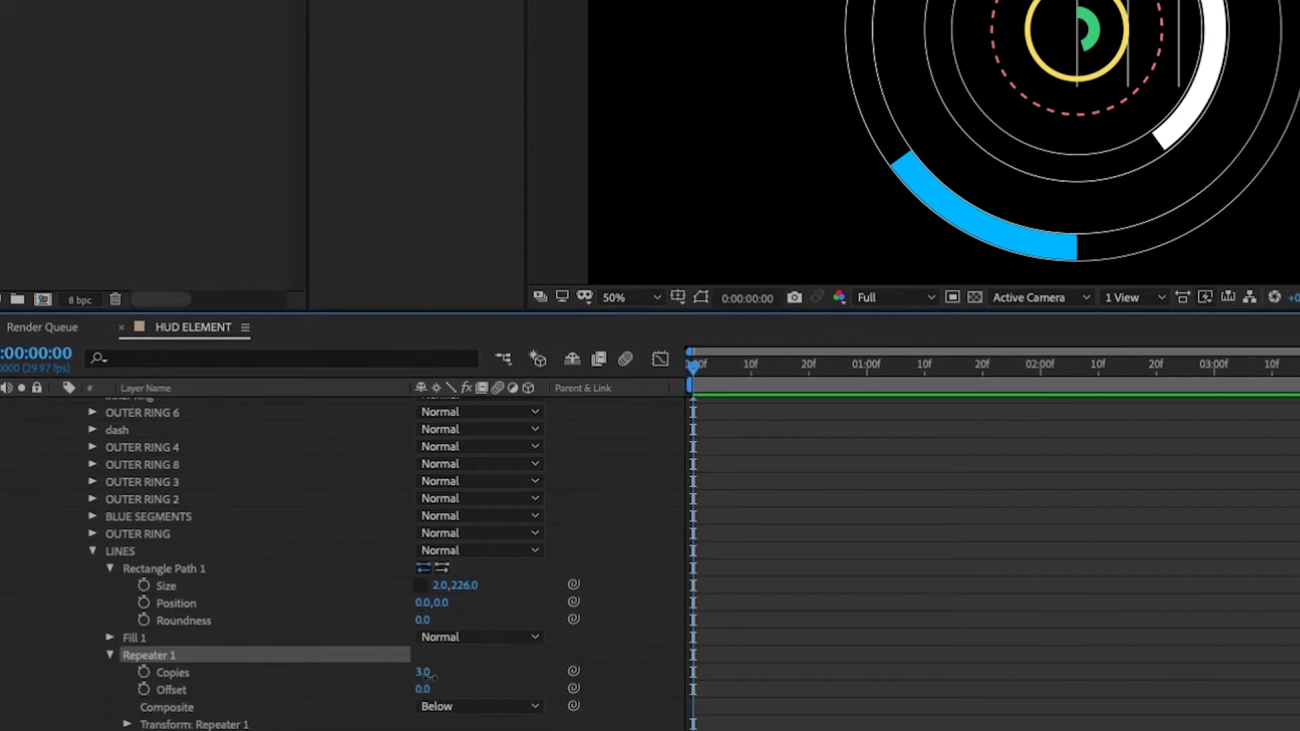
left_click(423, 671)
type("4")
key("Return")
Step: Set the LINES repeater's transform rotation to 90° and its position to 0, 0
left_click(127, 725)
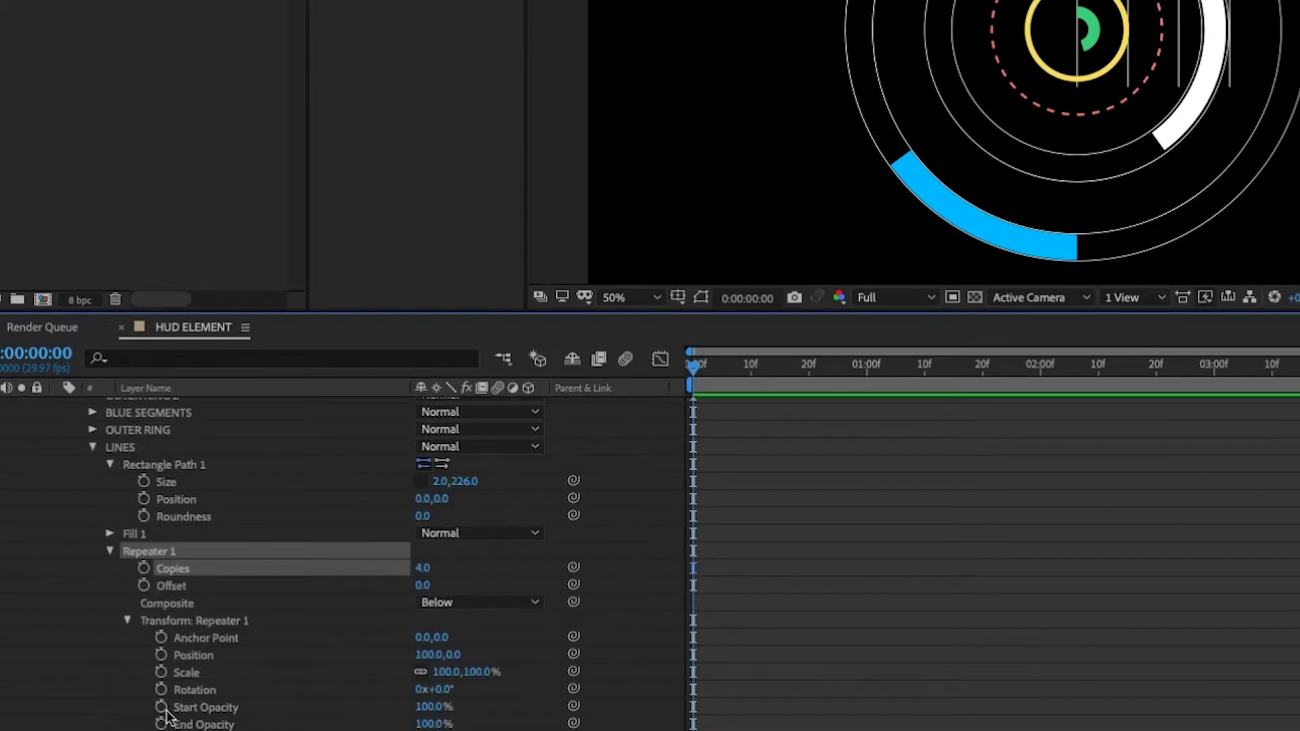
left_click(444, 691)
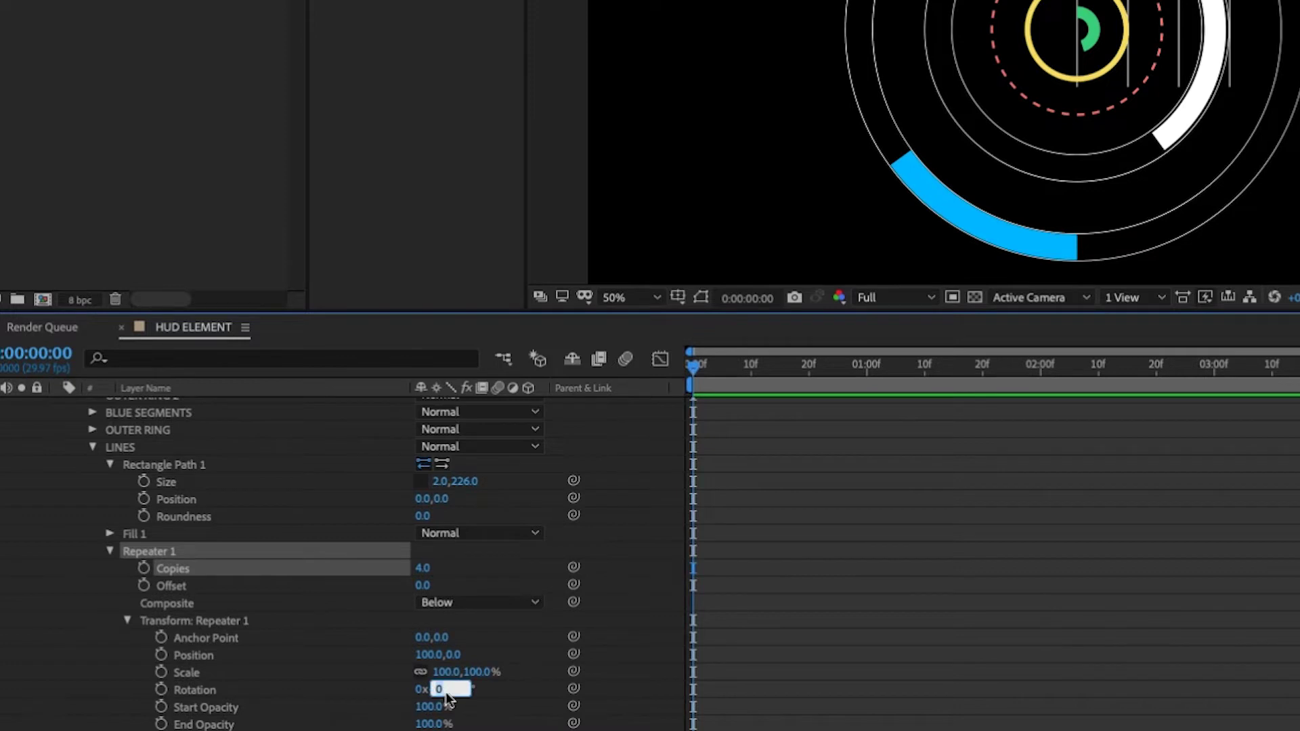
type("90")
key("Return")
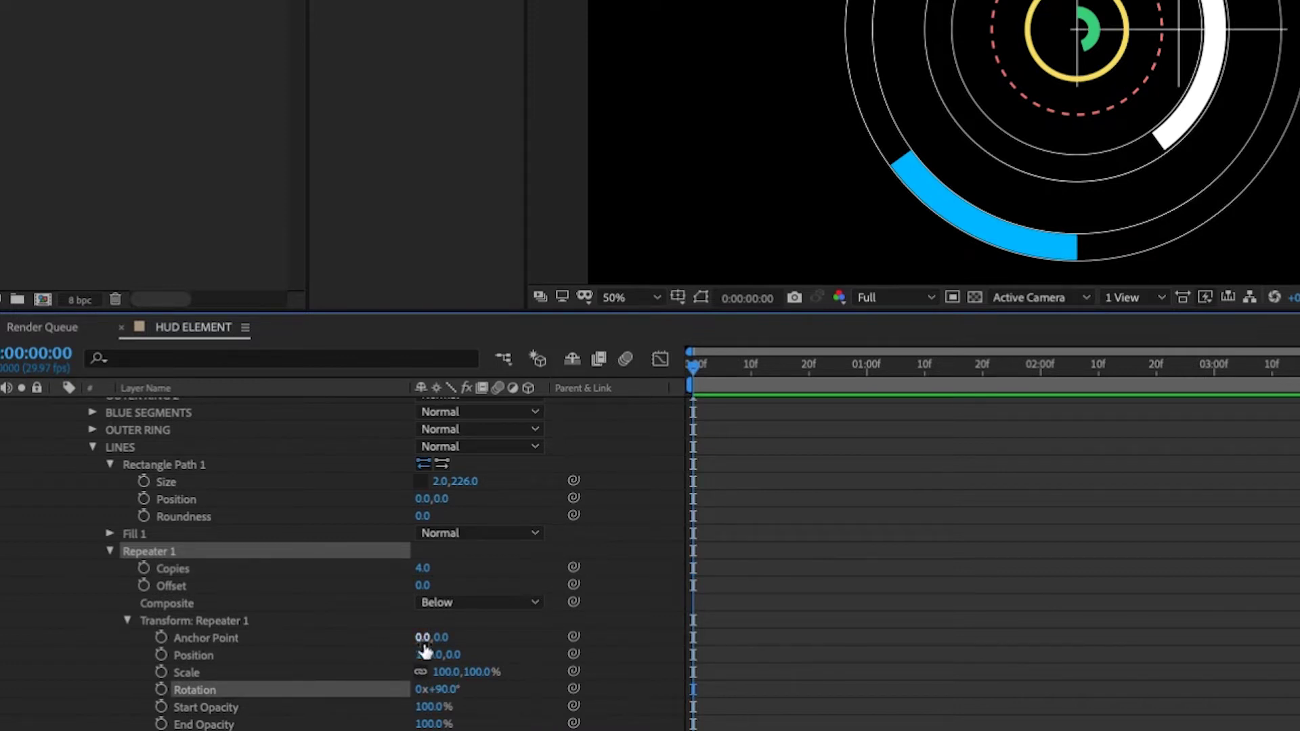
left_click(429, 655)
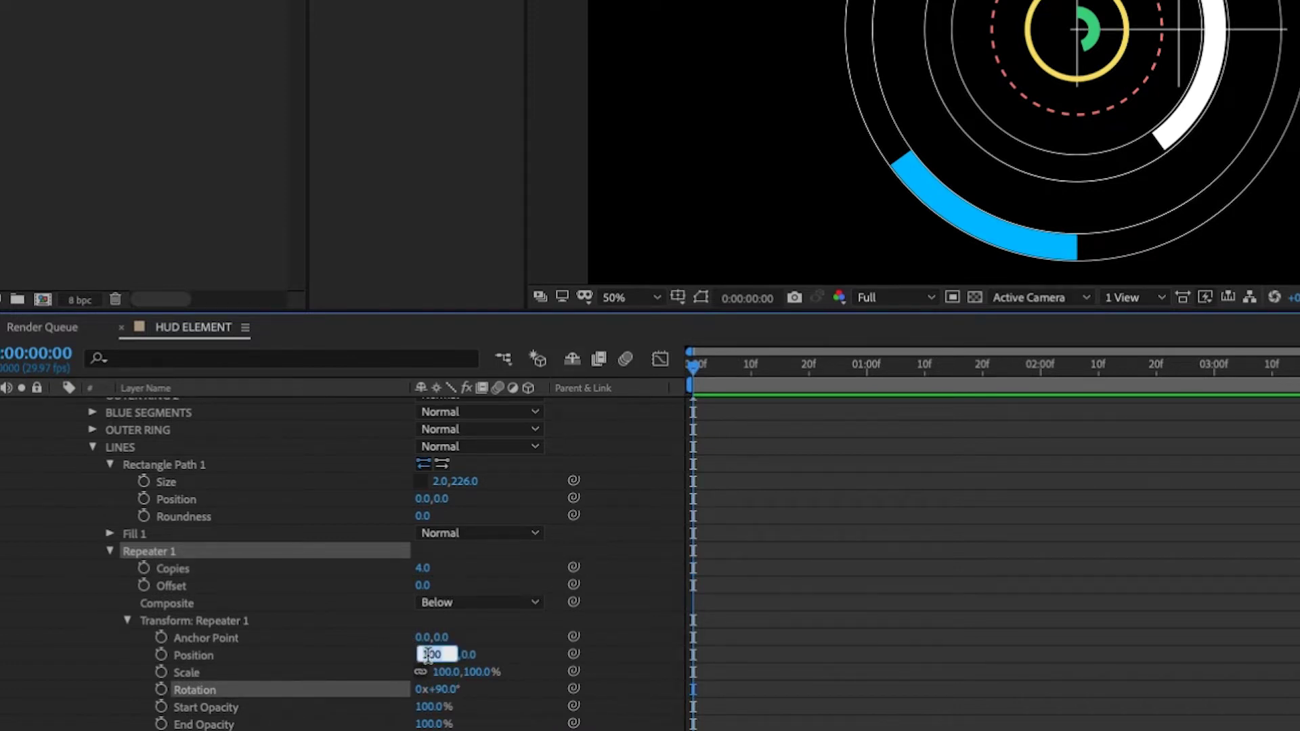
type("0")
key("Return")
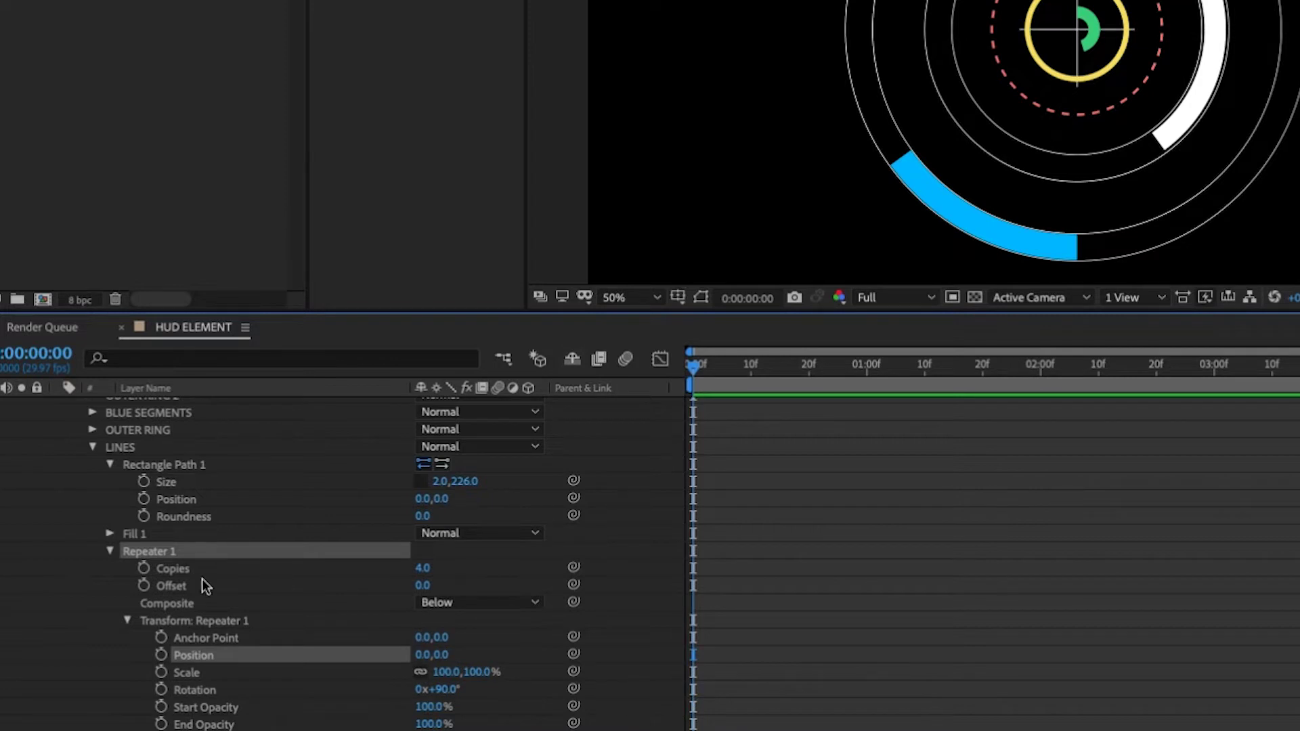
Step: Offset the LINES rectangle outward to position 0, -286 and lengthen it to 390 so the lines cross the outer rings
left_click(154, 467)
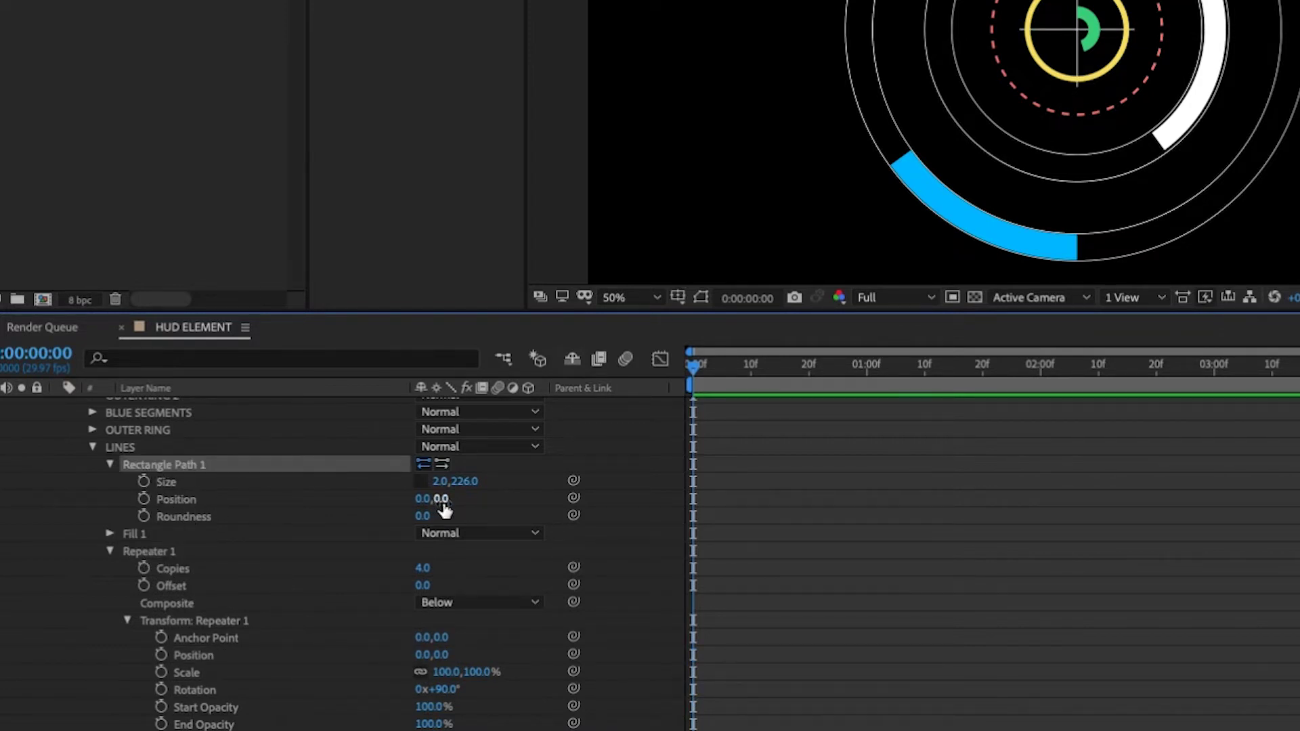
left_click_drag(441, 499, 126, 495)
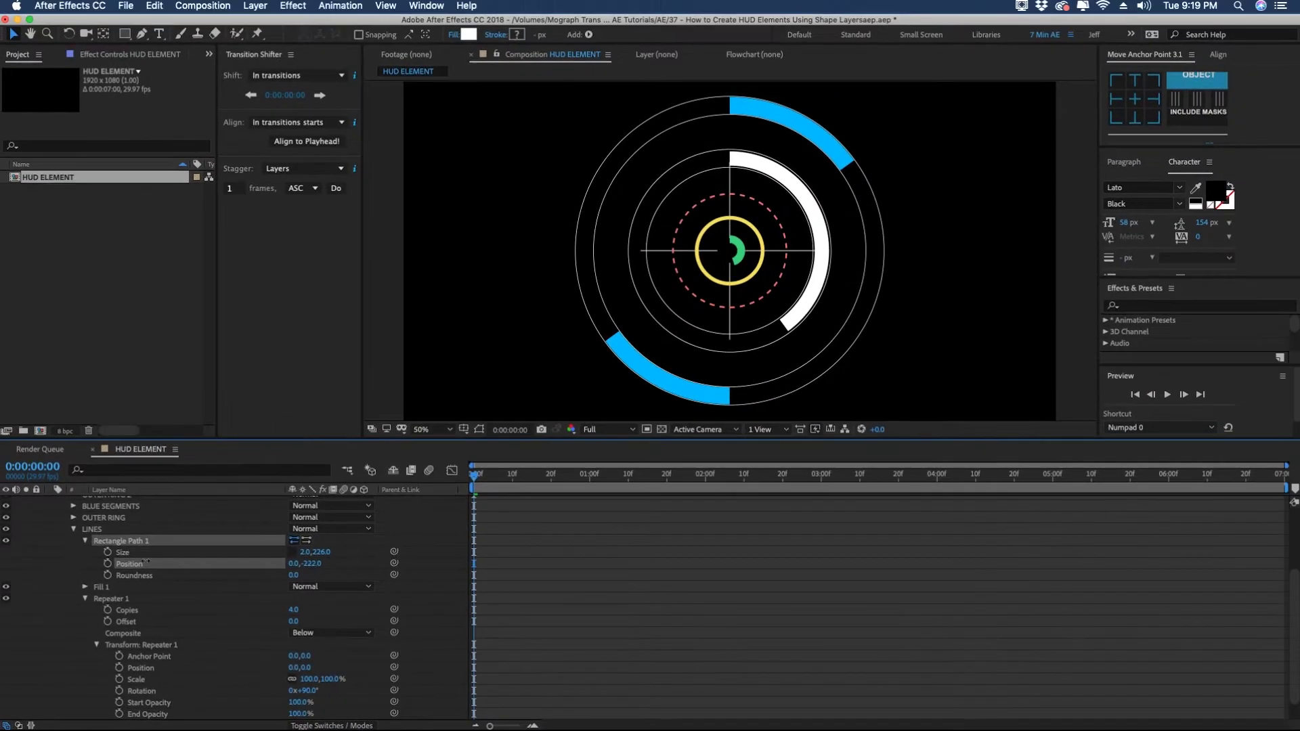
left_click_drag(80, 561, 72, 561)
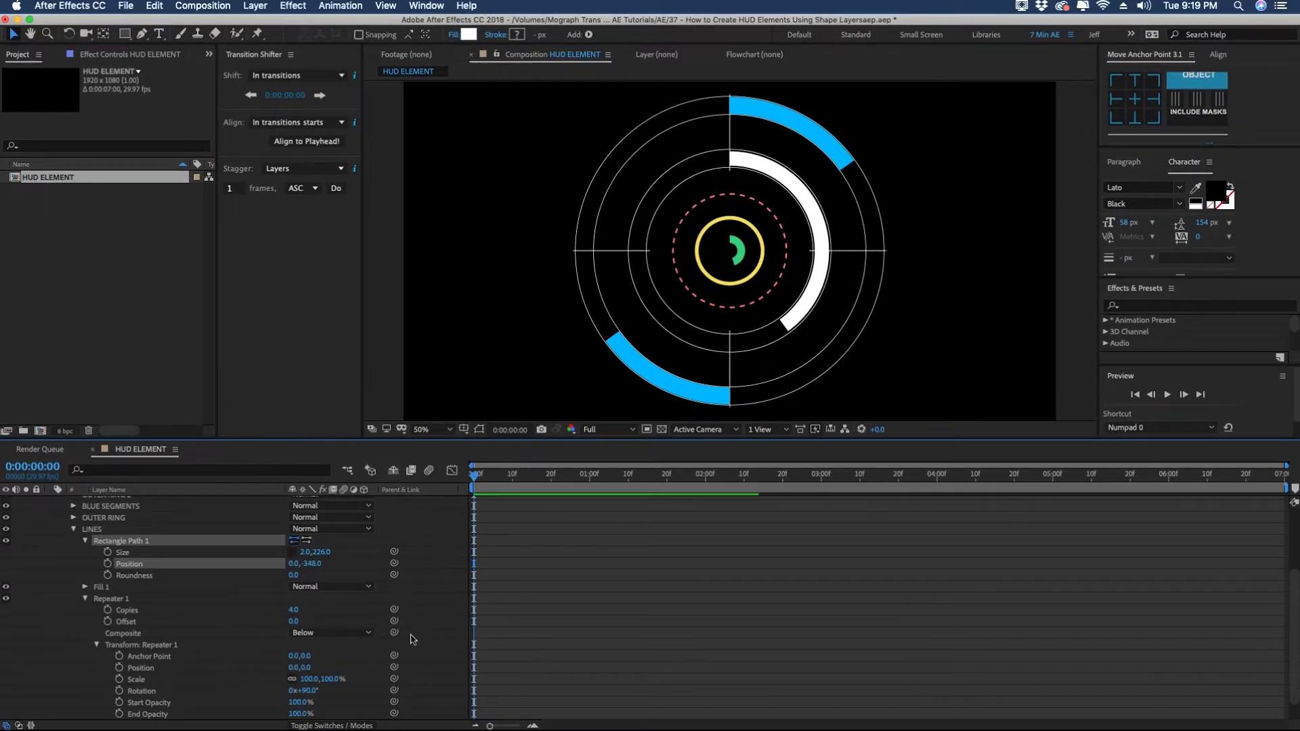
left_click_drag(323, 552, 425, 542)
left_click_drag(317, 565, 394, 552)
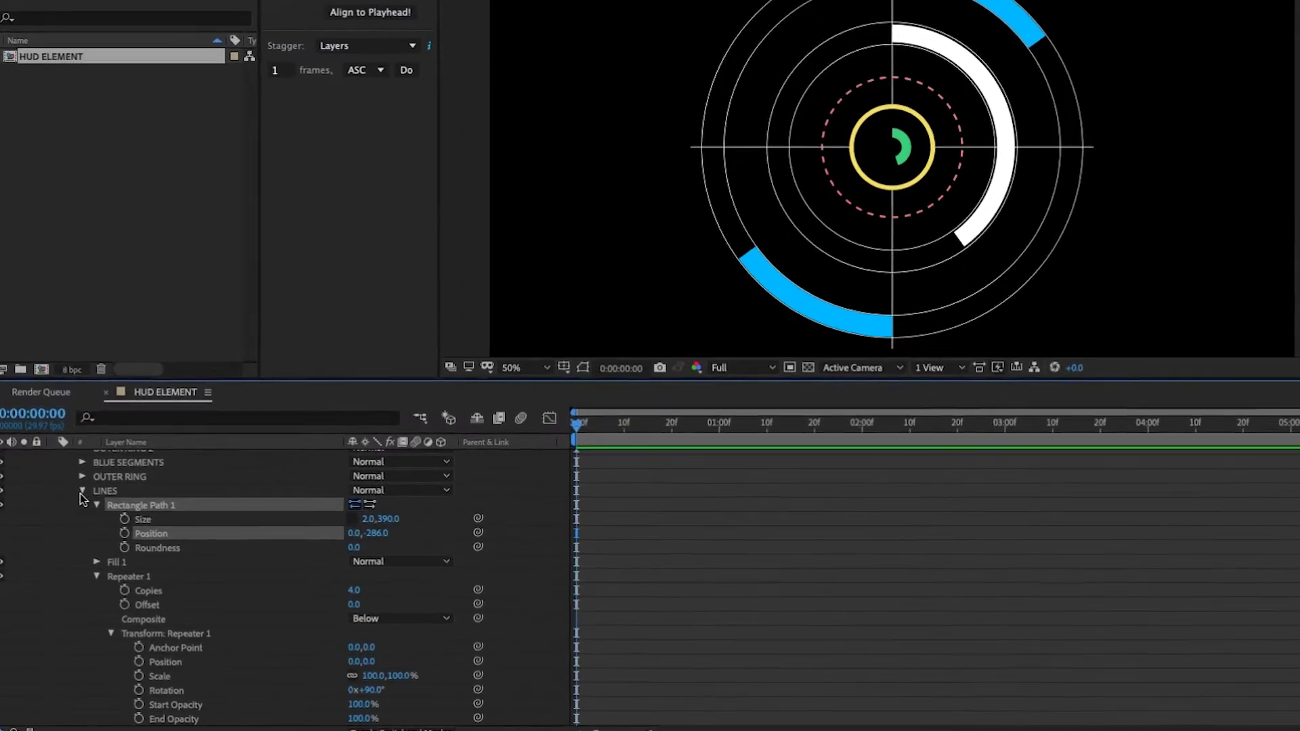
Step: Duplicate the LINES group and shorten the rectangle in LINES 2 to a height of 318
left_click(73, 529)
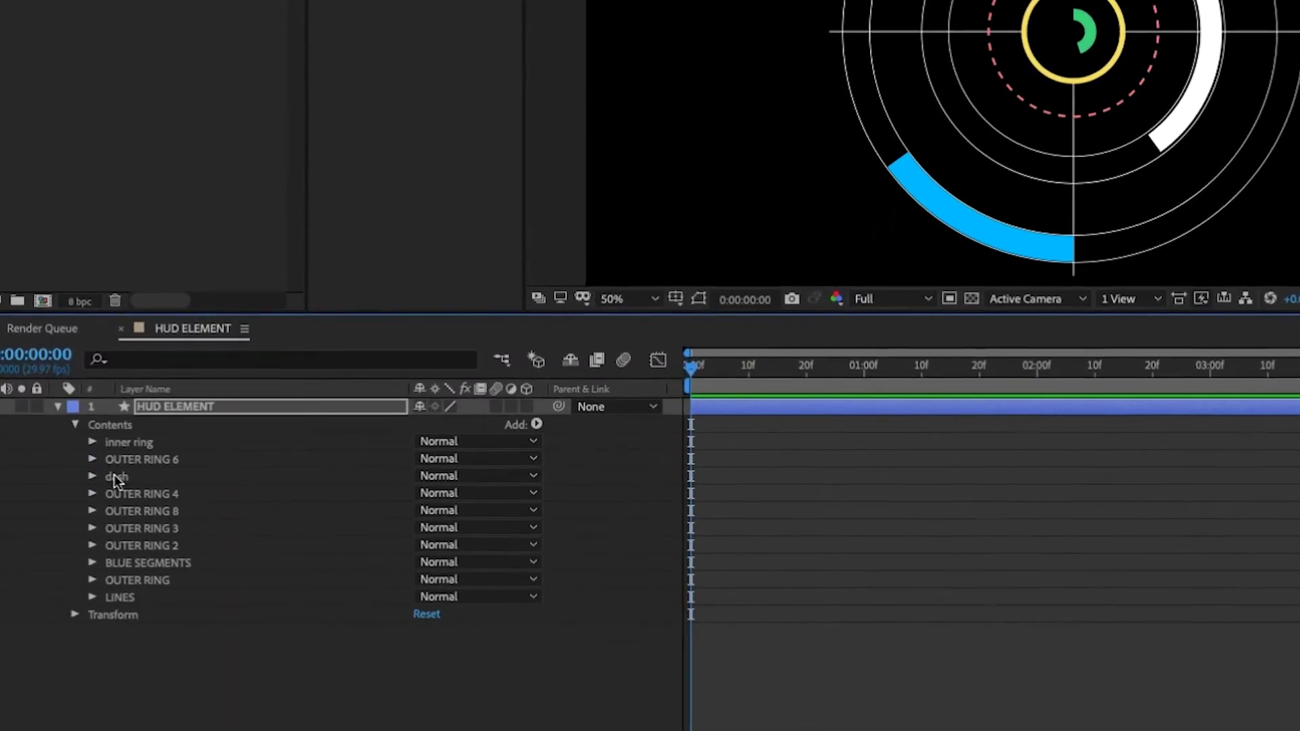
left_click(129, 595)
key("ctrl+d")
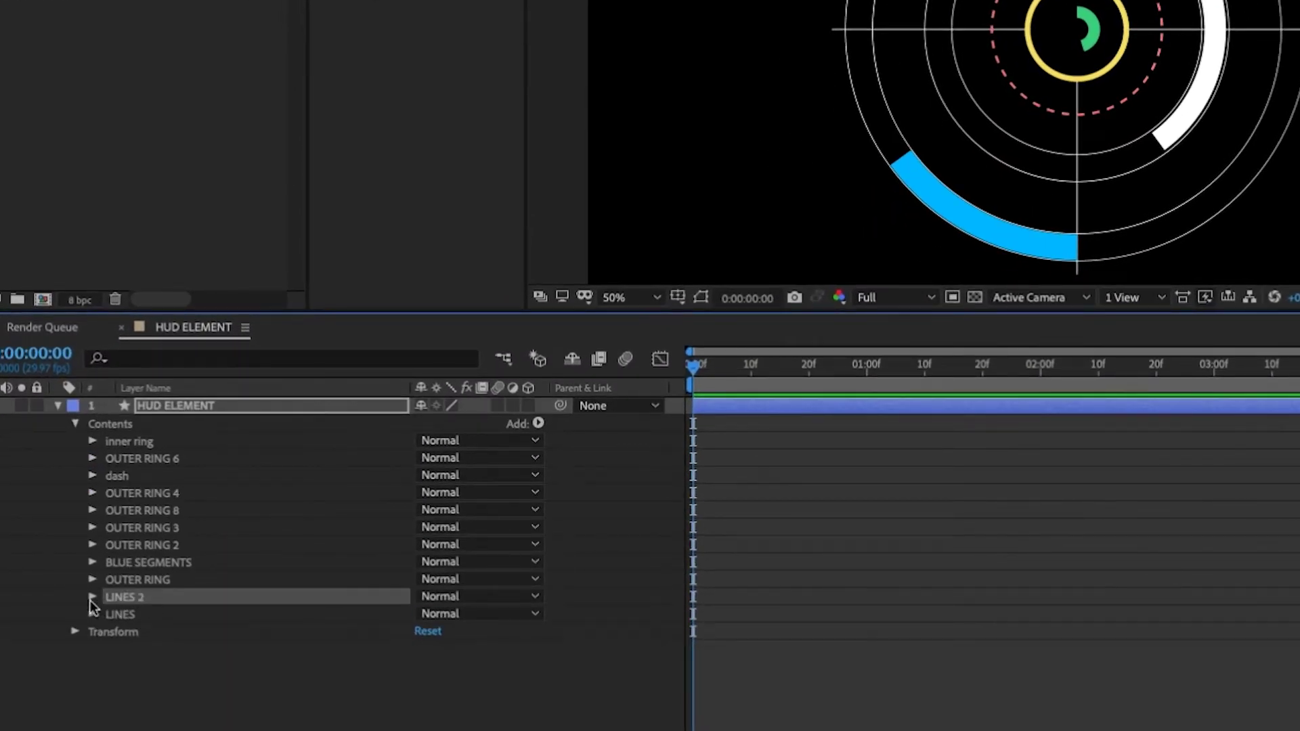
left_click(92, 597)
left_click(110, 614)
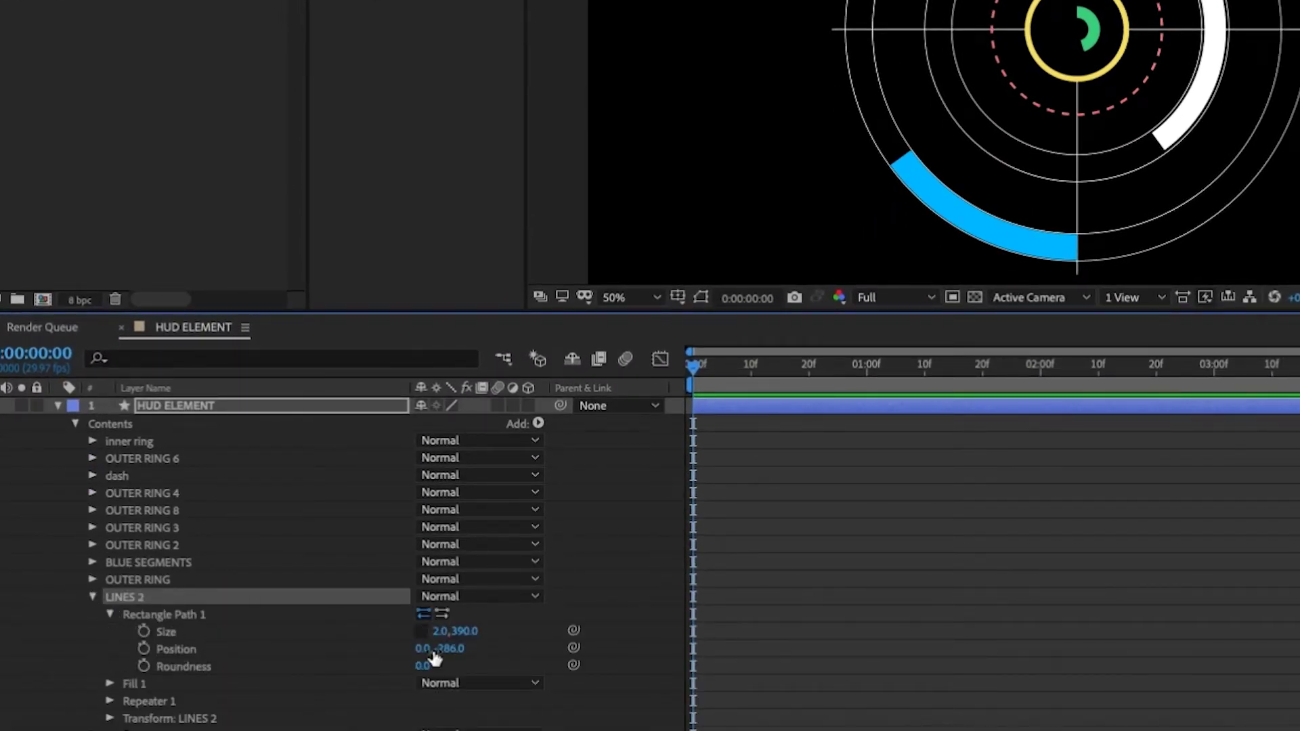
left_click(166, 631)
Step: Set the LINES 2 repeater to 20 copies with a rotation of 360/20 (18°)
left_click(110, 701)
left_click(424, 672)
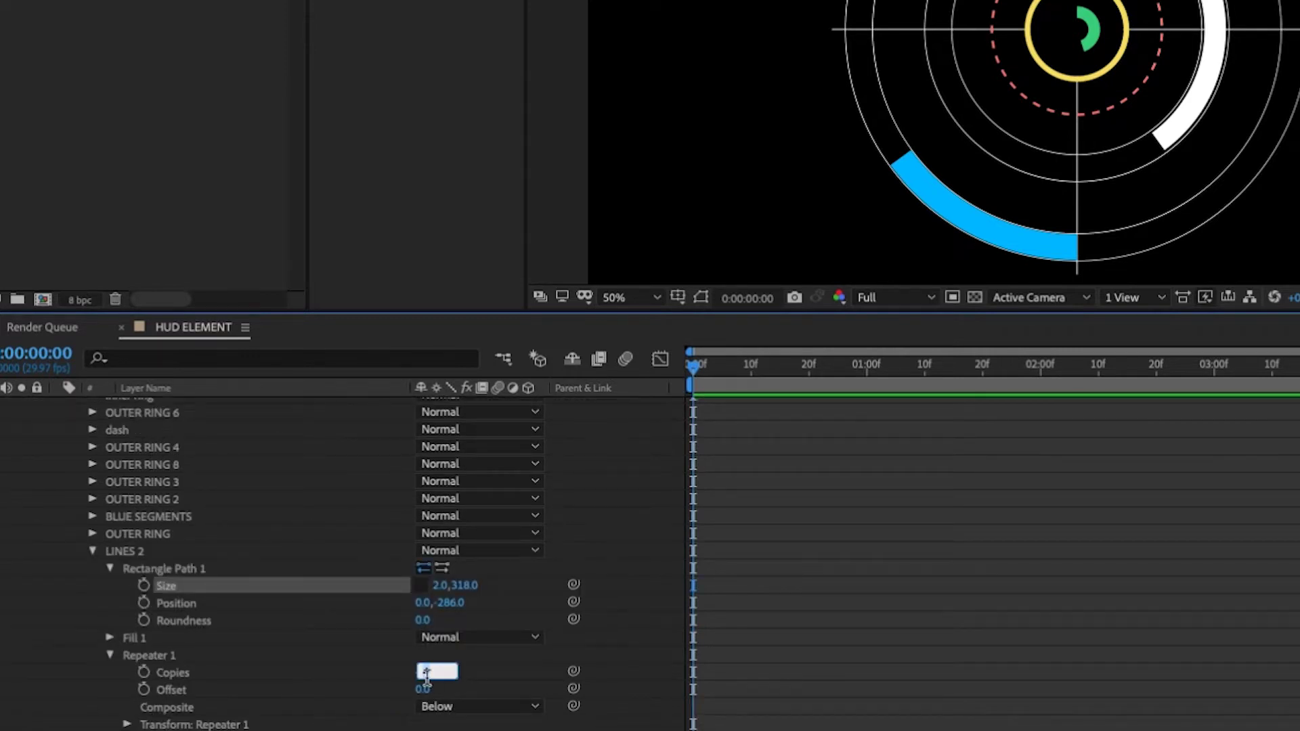
key("Return")
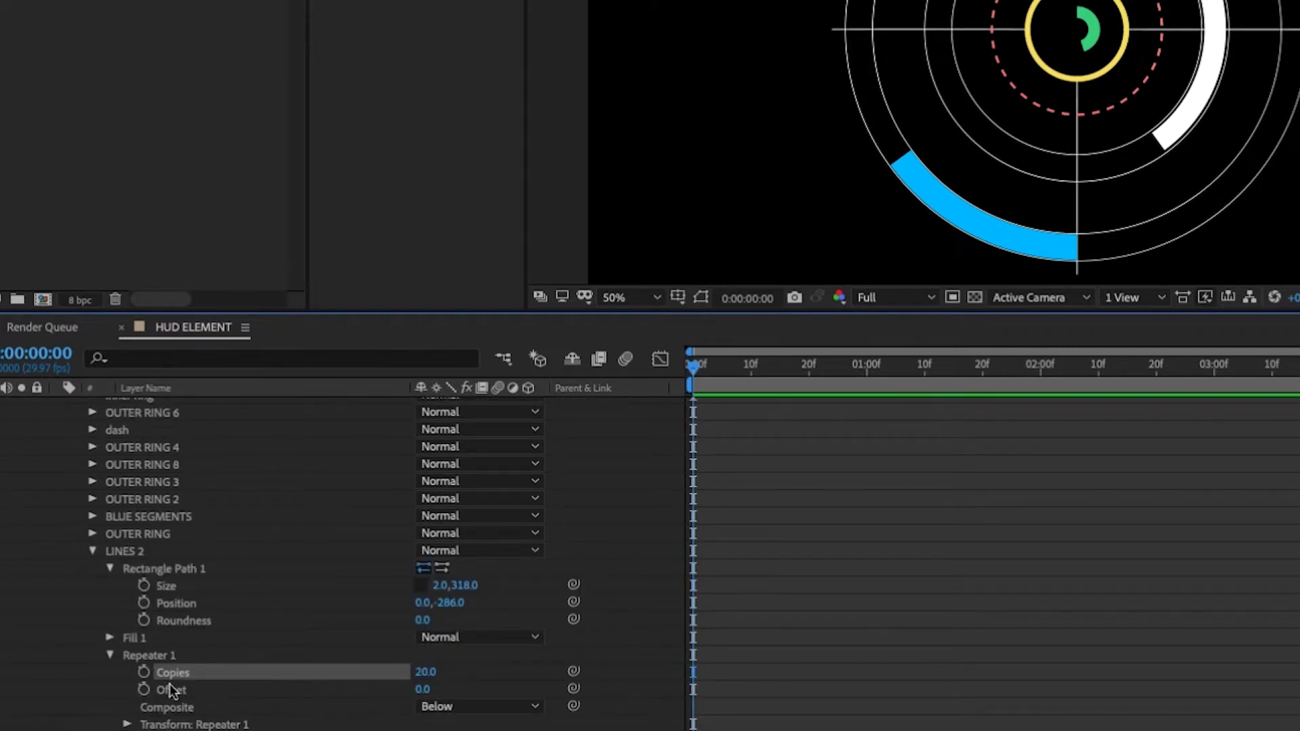
scroll(165, 665, "down", 2)
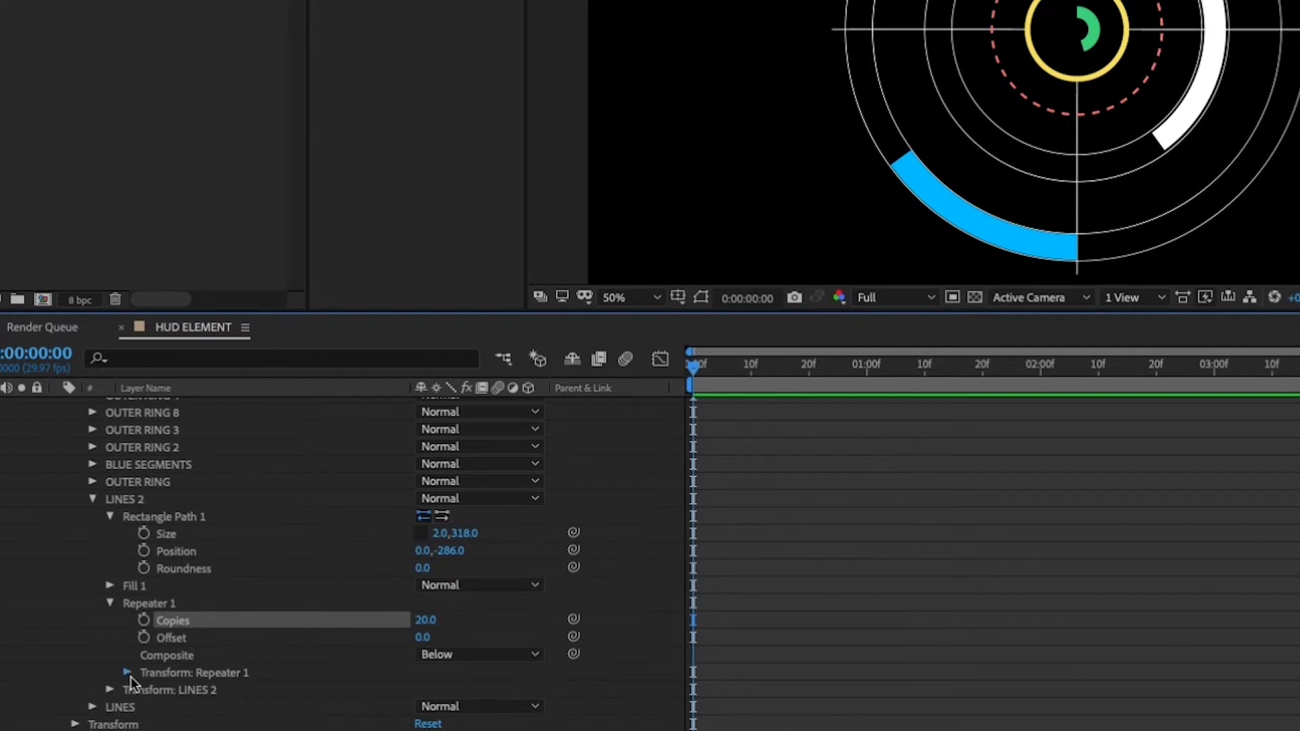
left_click(126, 672)
scroll(131, 677, "down", 2)
left_click(166, 623)
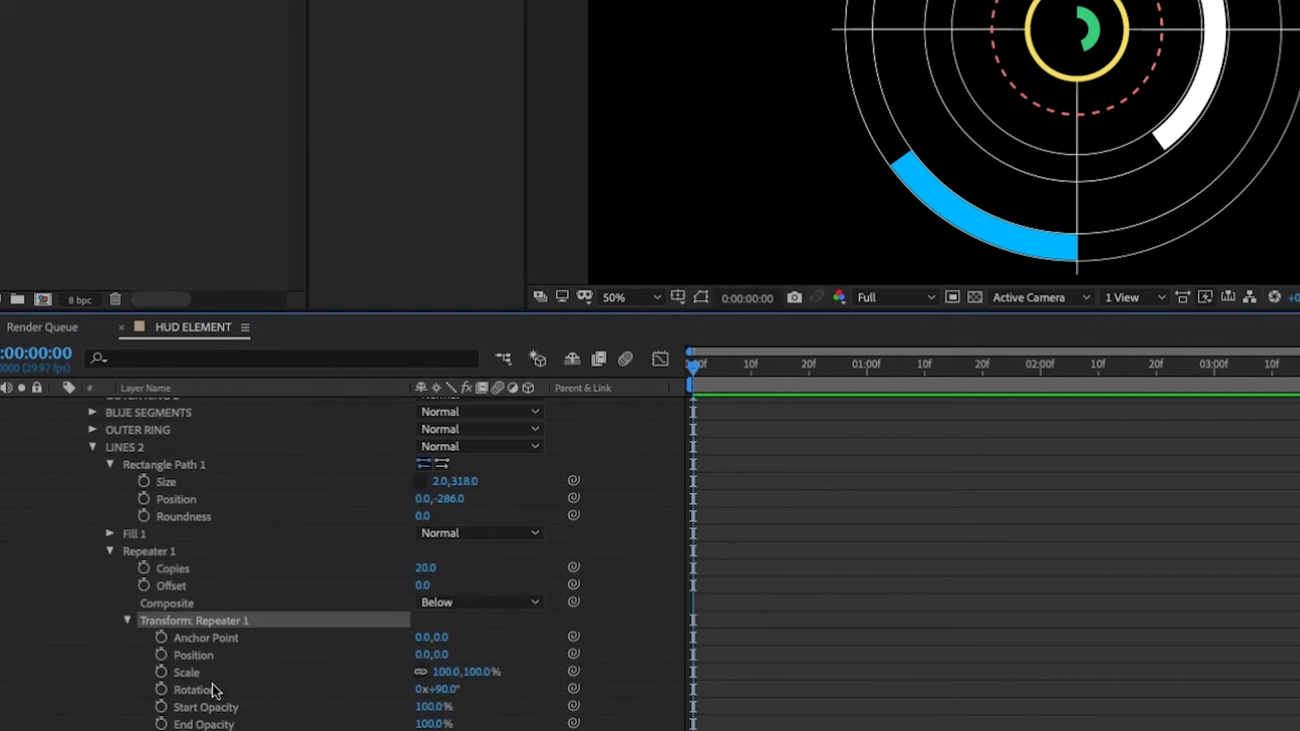
left_click(203, 691)
left_click(445, 697)
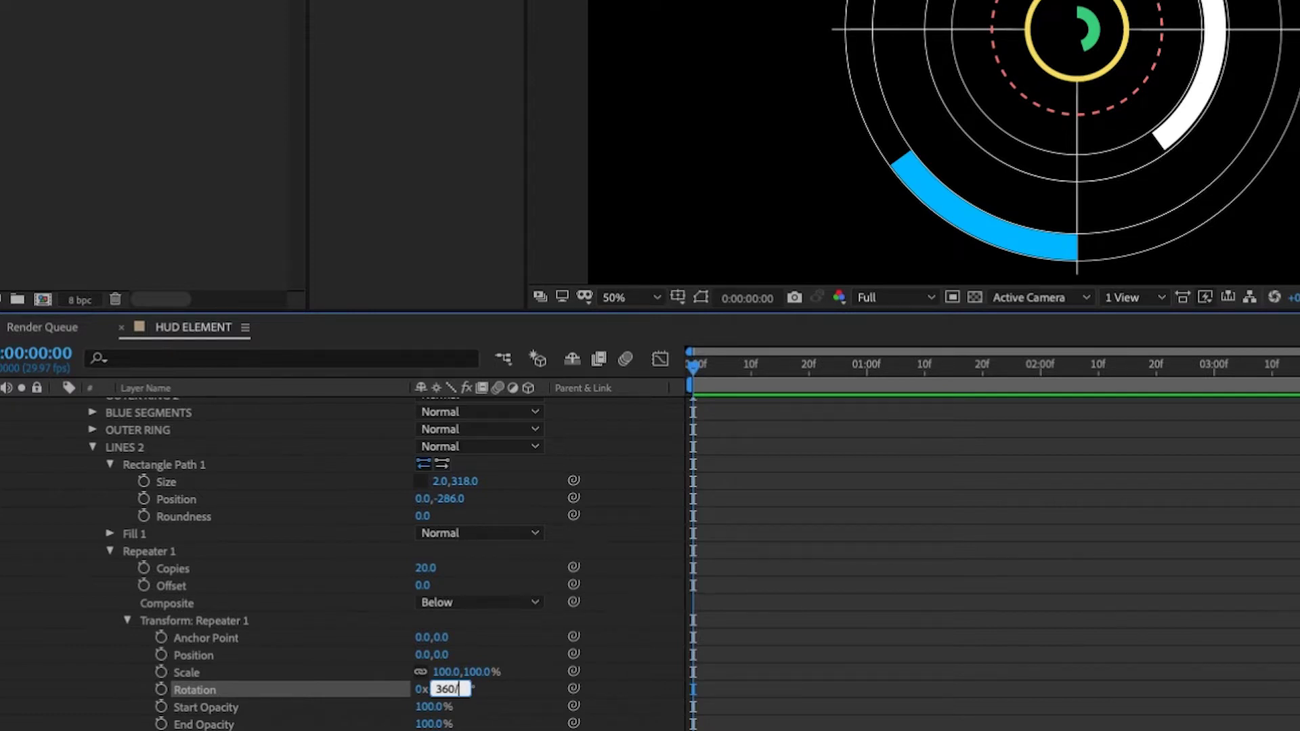
key("Return")
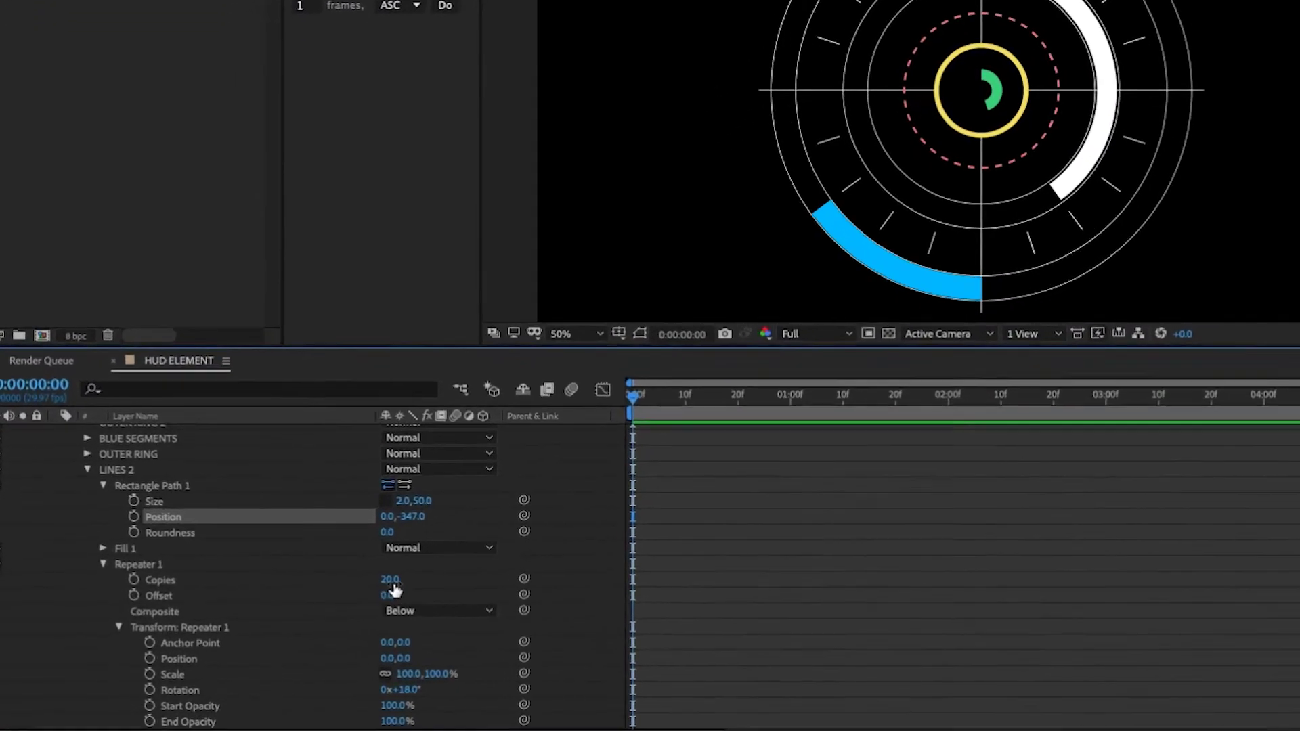
Step: Increase the LINES 2 repeater to 30 copies, set its rotation to 360/30 (12°), and select the LINES 2 group
left_click(391, 581)
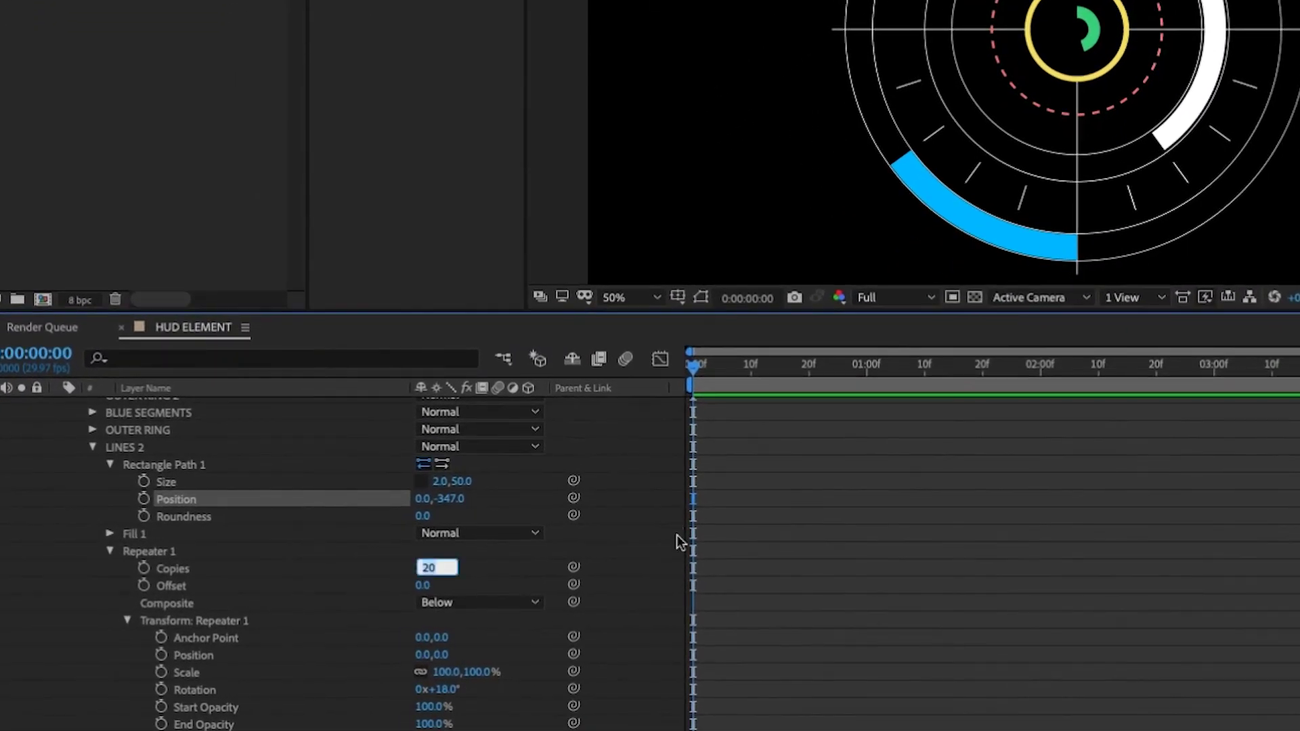
key("Return")
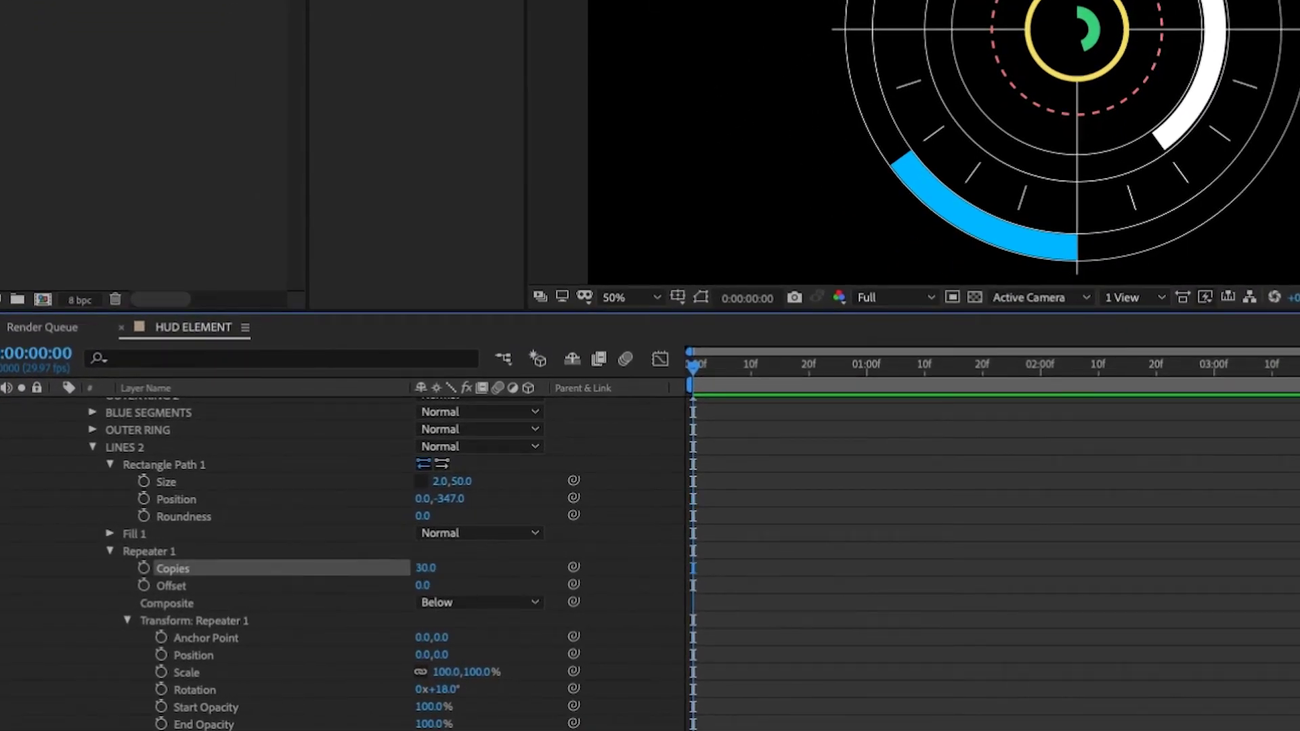
left_click(439, 690)
type("360")
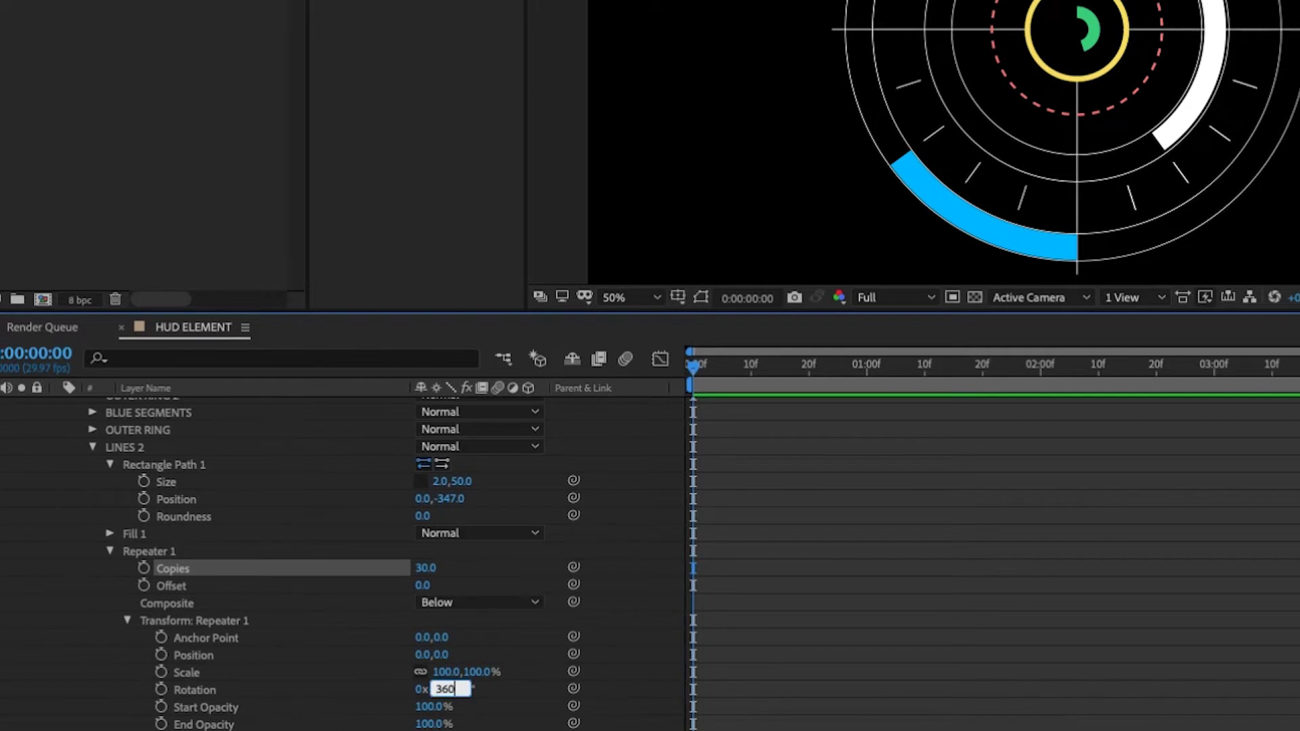
type("/30")
key("Return")
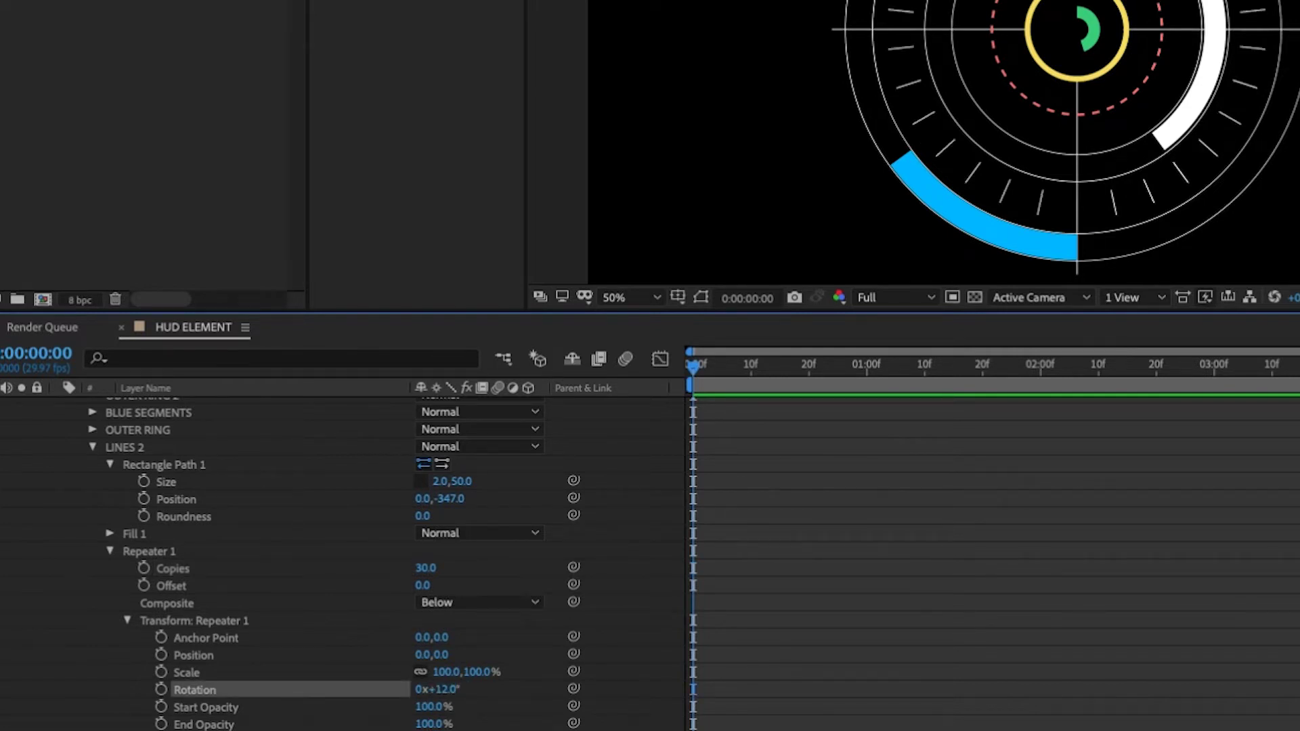
left_click(134, 449)
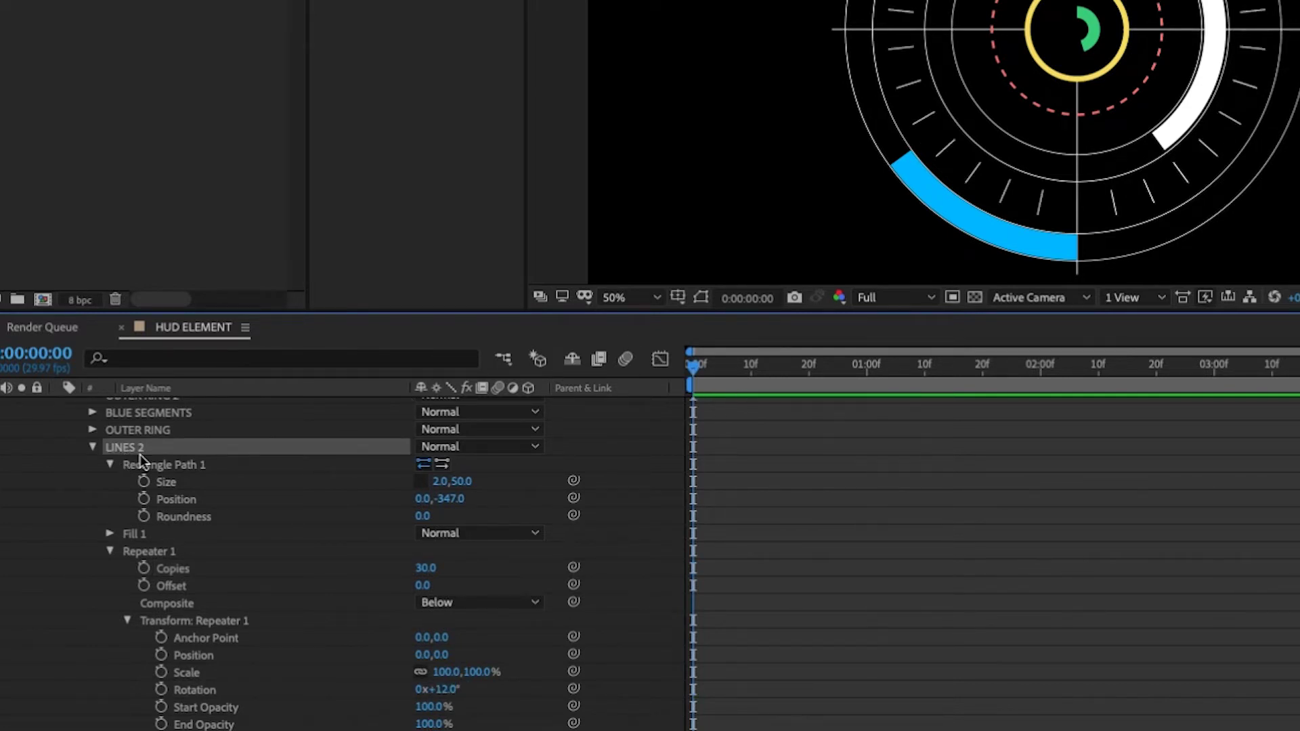
Step: Rename the LINES 2 group as "ring of lines"
key("Return")
type("ring of lines")
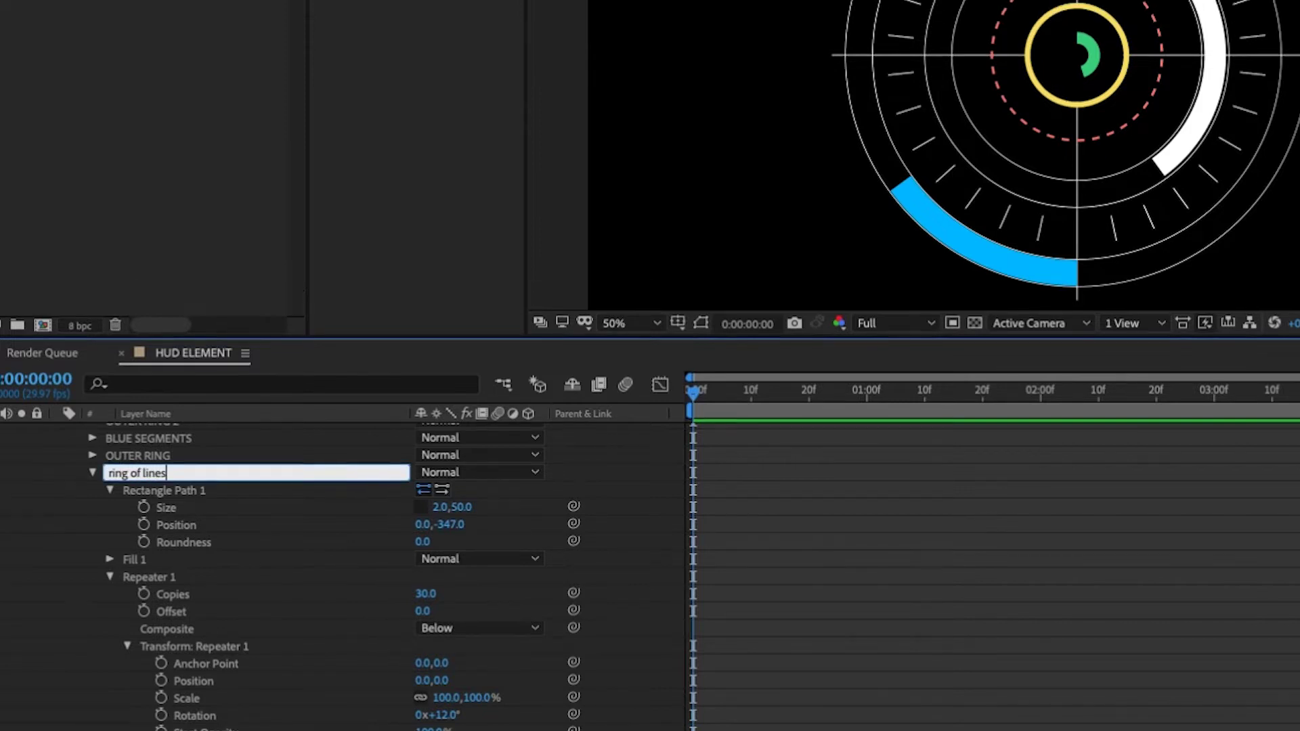
key("Return")
Step: Recolor the fill of the ring of lines group to purple and set its rectangle width to 4
left_click(685, 11)
left_click(249, 152)
left_click(280, 160)
left_click_drag(281, 168, 281, 176)
key("Return")
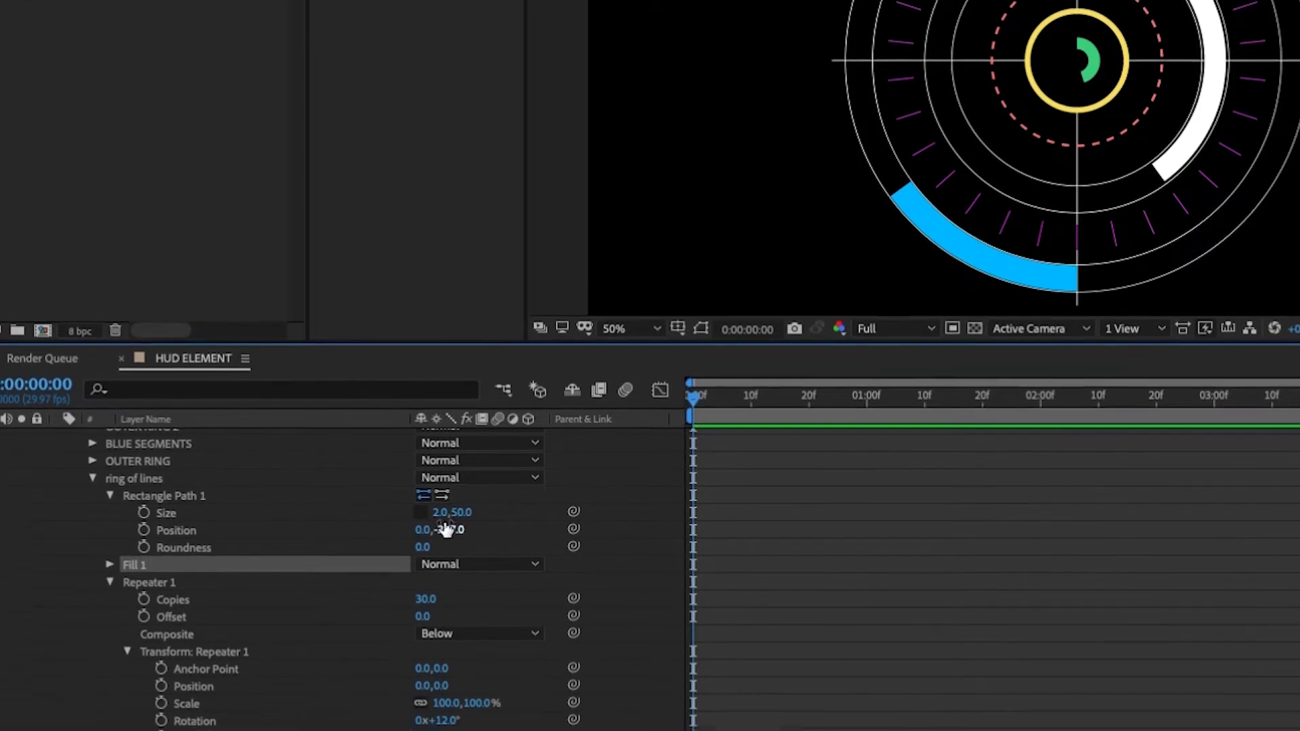
left_click(441, 614)
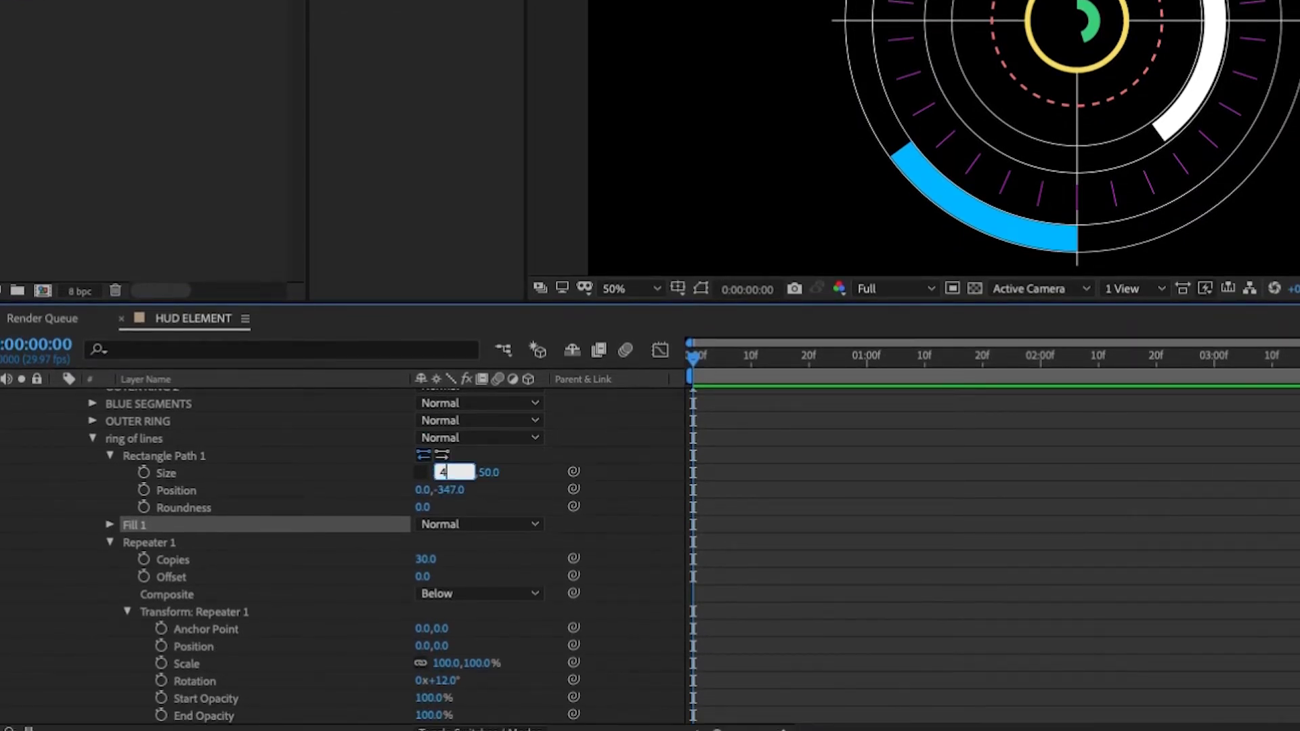
key("Return")
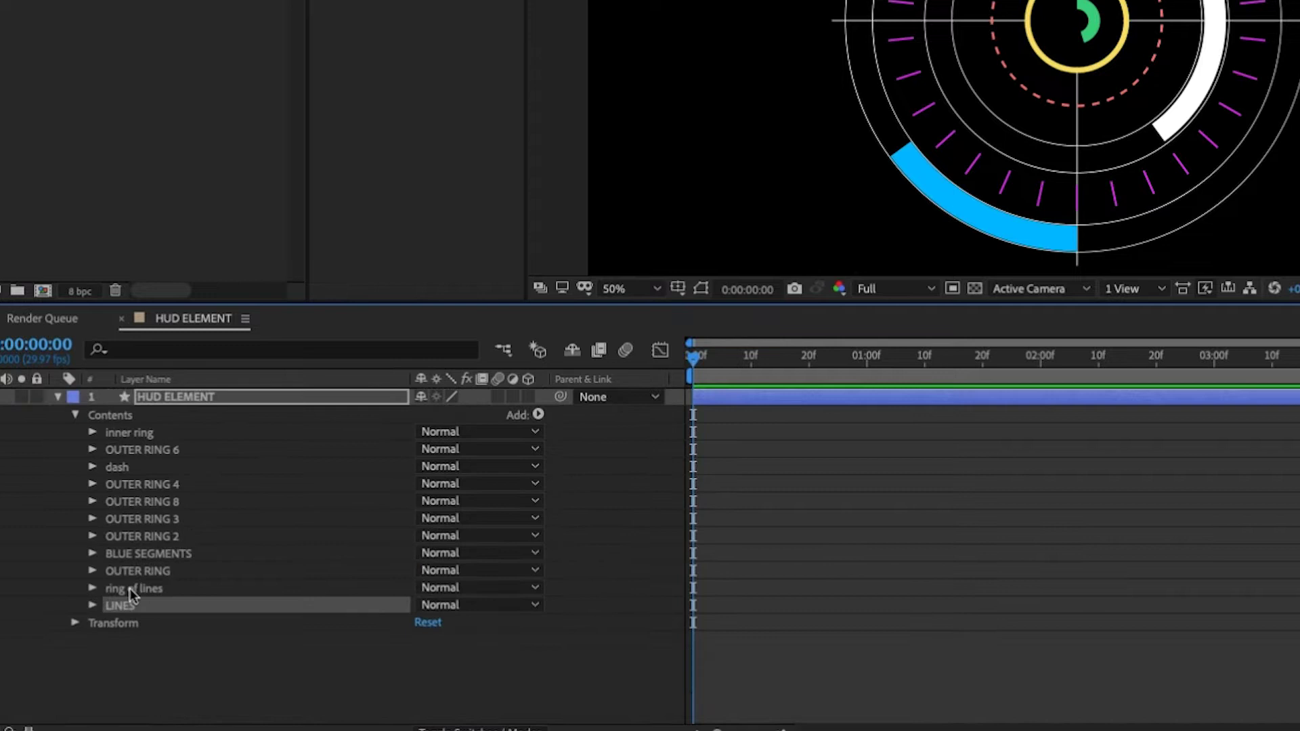
Step: Duplicate the LINES group and rotate the copy, LINES 2, by 45° in its group transform
left_click(131, 593)
left_click(127, 610)
key("ctrl+d")
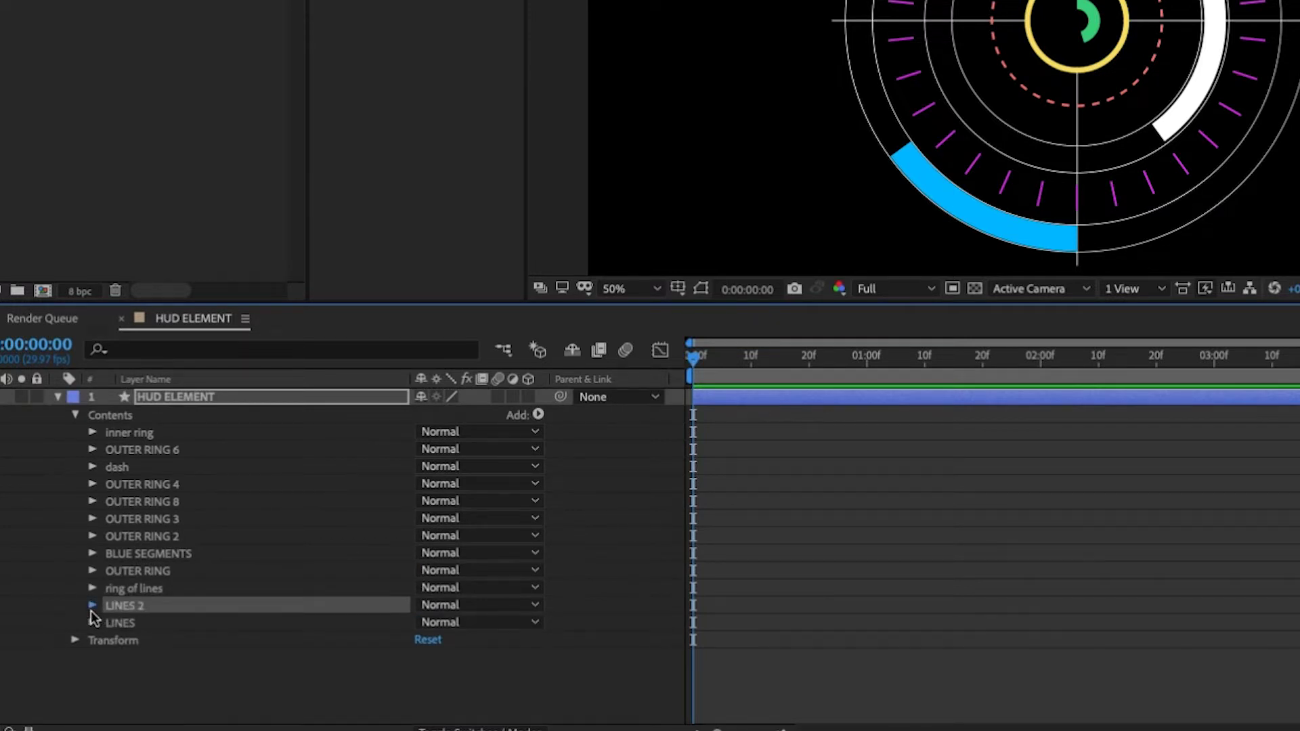
left_click(92, 605)
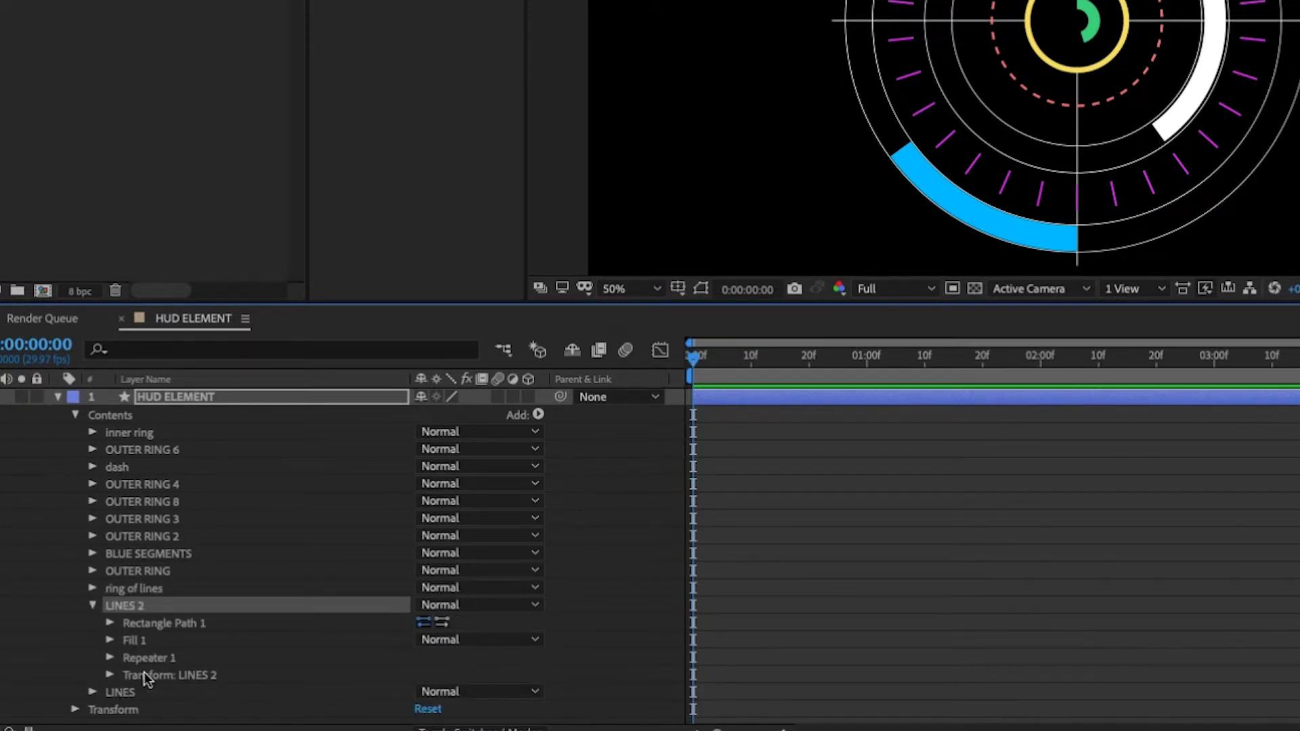
left_click(109, 676)
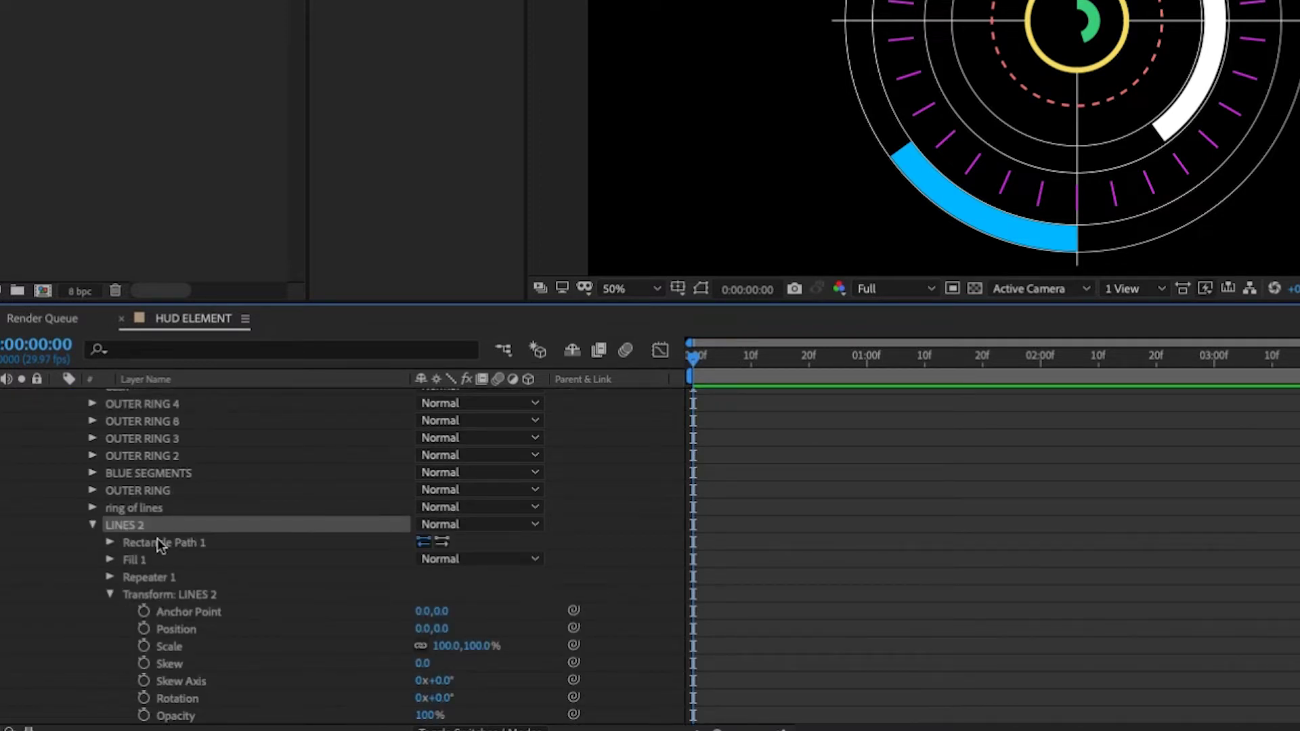
left_click(443, 698)
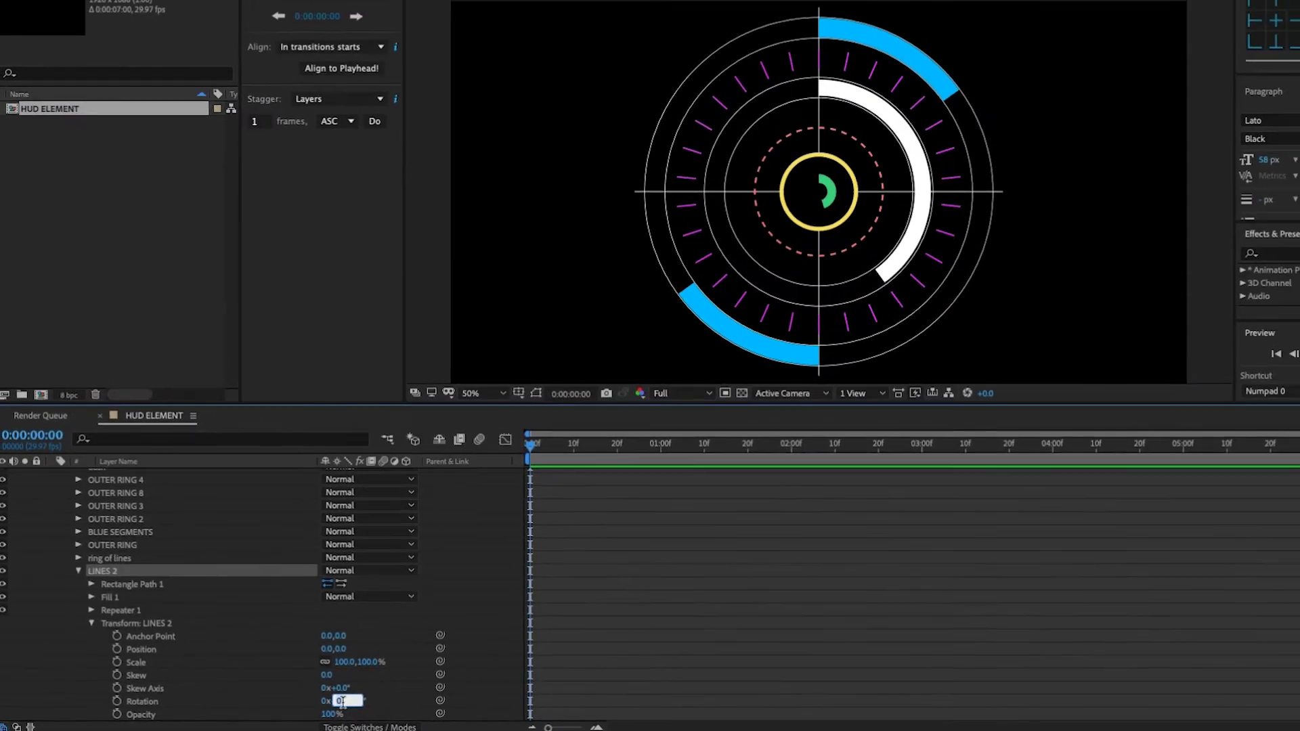
type("45")
key("Return")
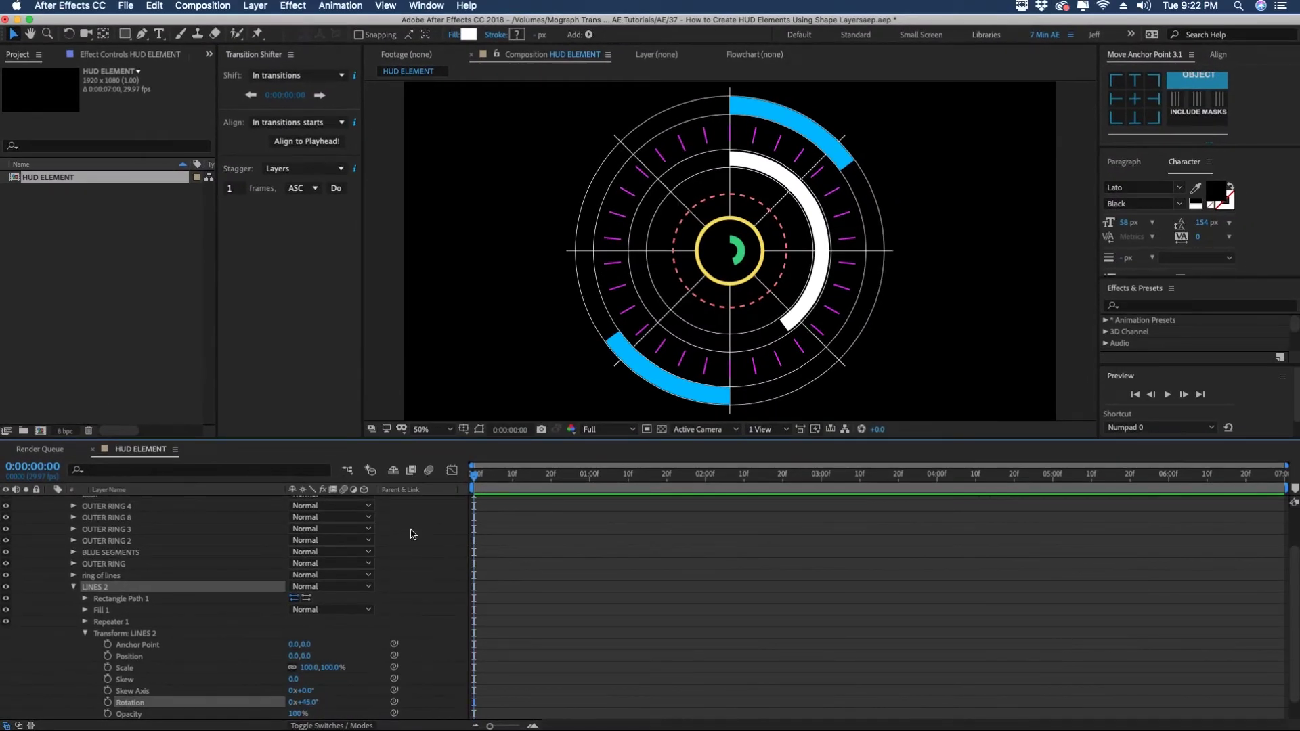
Step: Shorten the LINES 2 rectangle to a length of 45 and offset it beyond the outer ring to position 0, -521
left_click(85, 599)
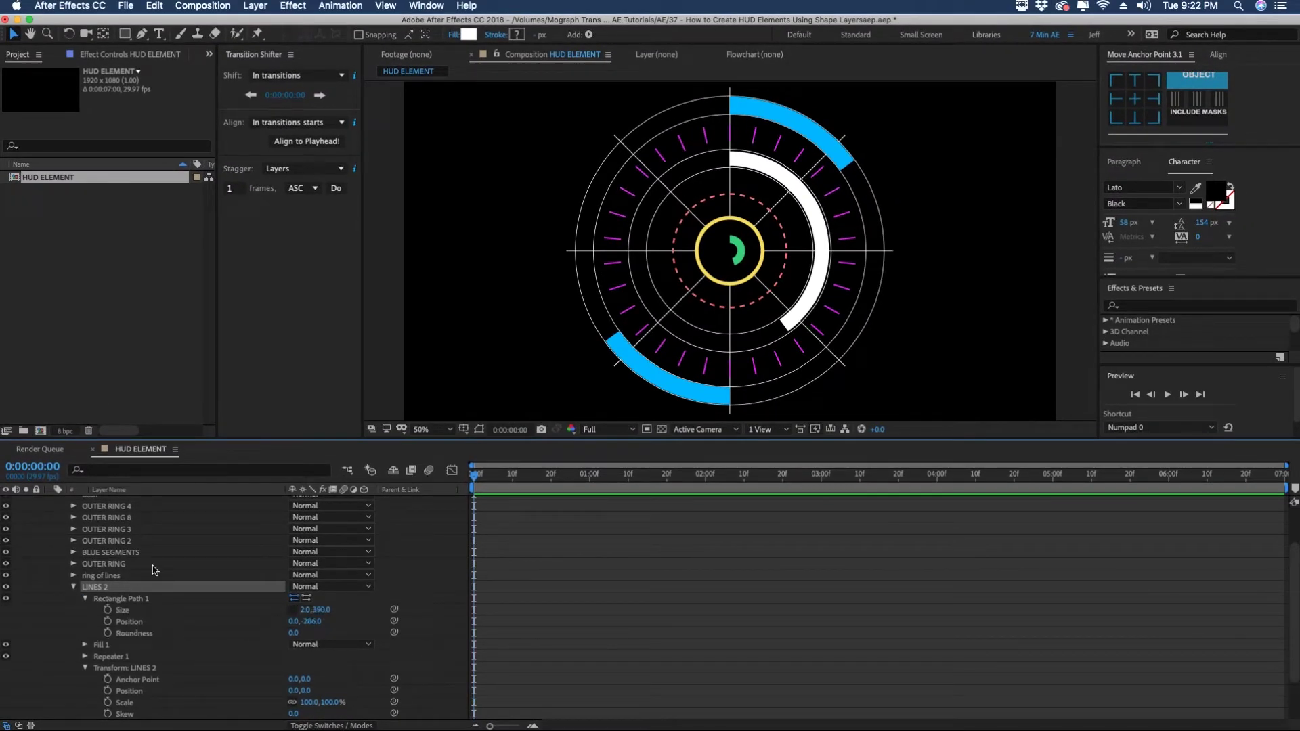
left_click(323, 609)
type("25")
key("Return")
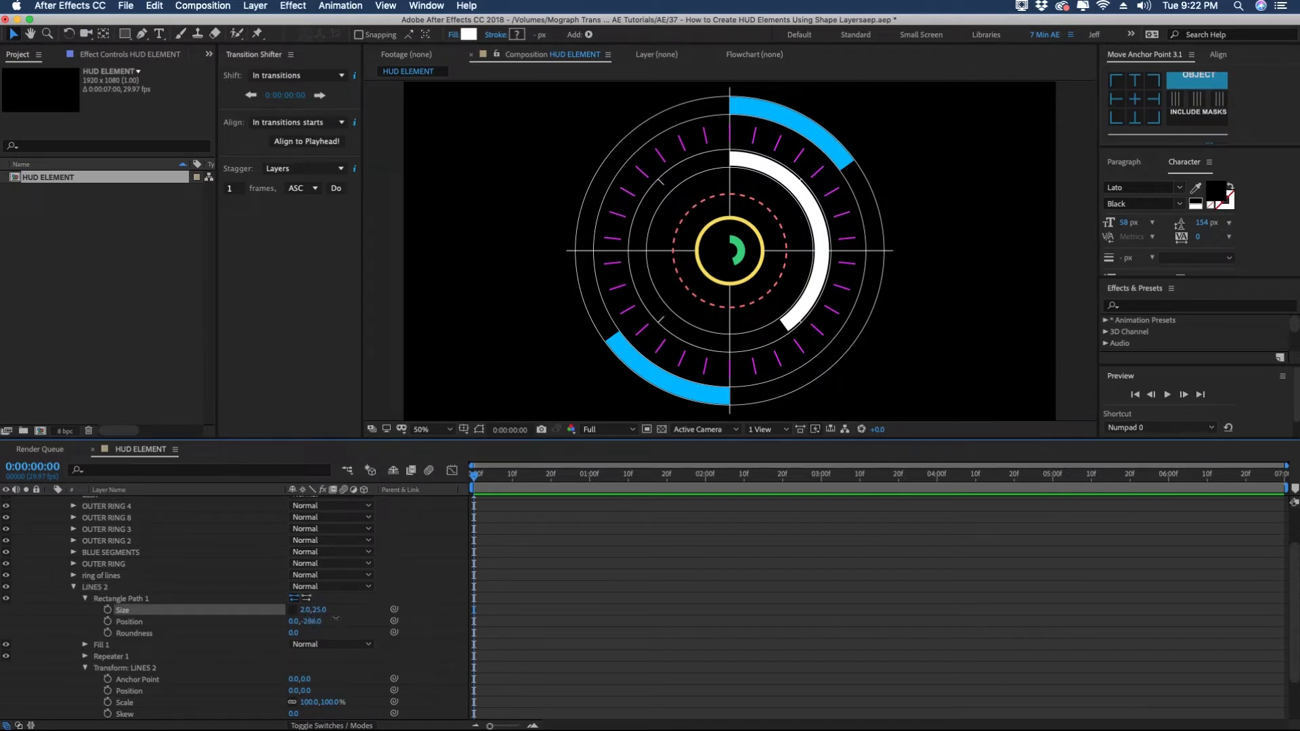
left_click_drag(335, 618, 401, 608)
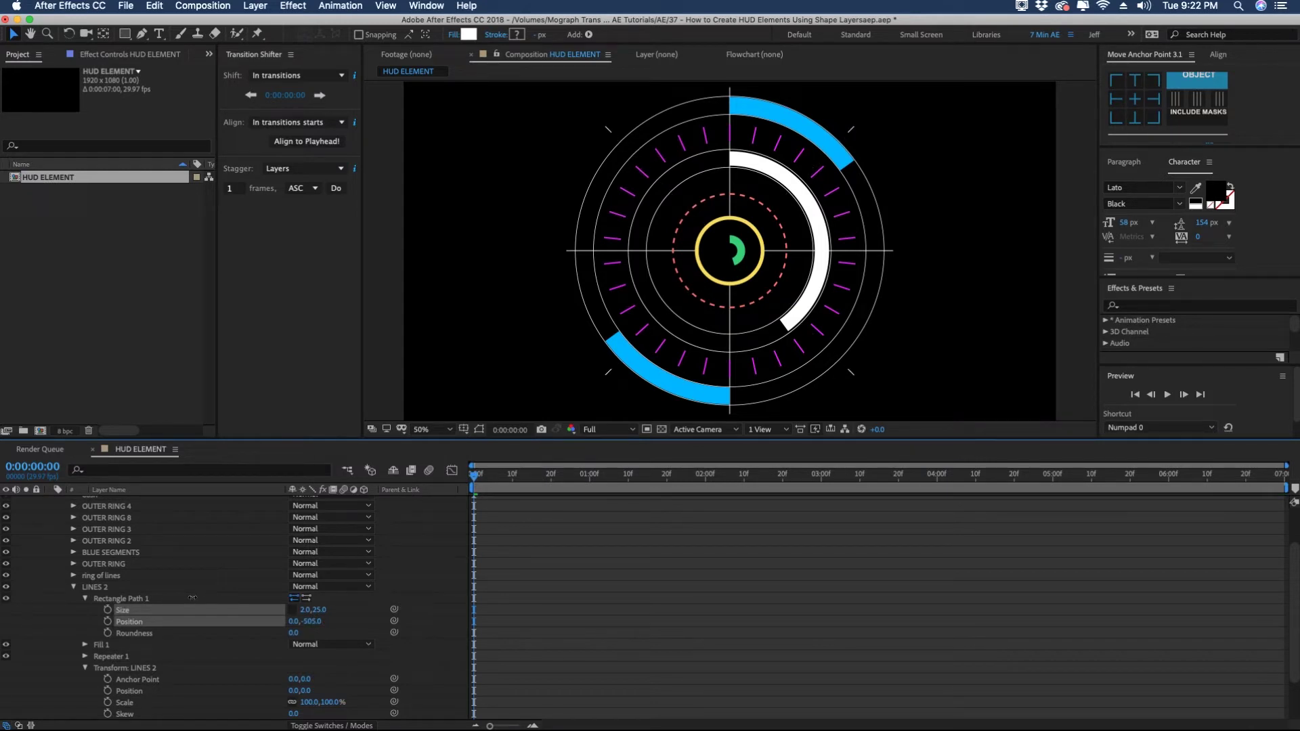
left_click(322, 610)
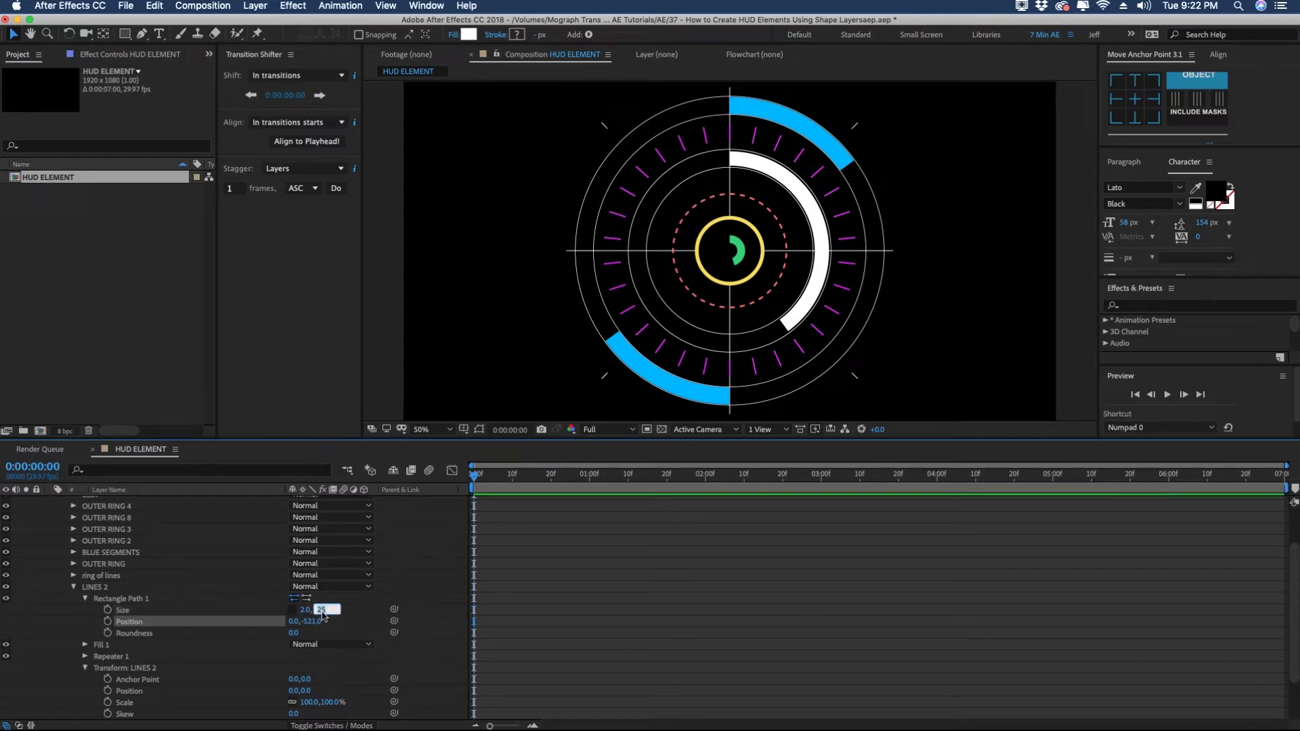
type("45")
key("Return")
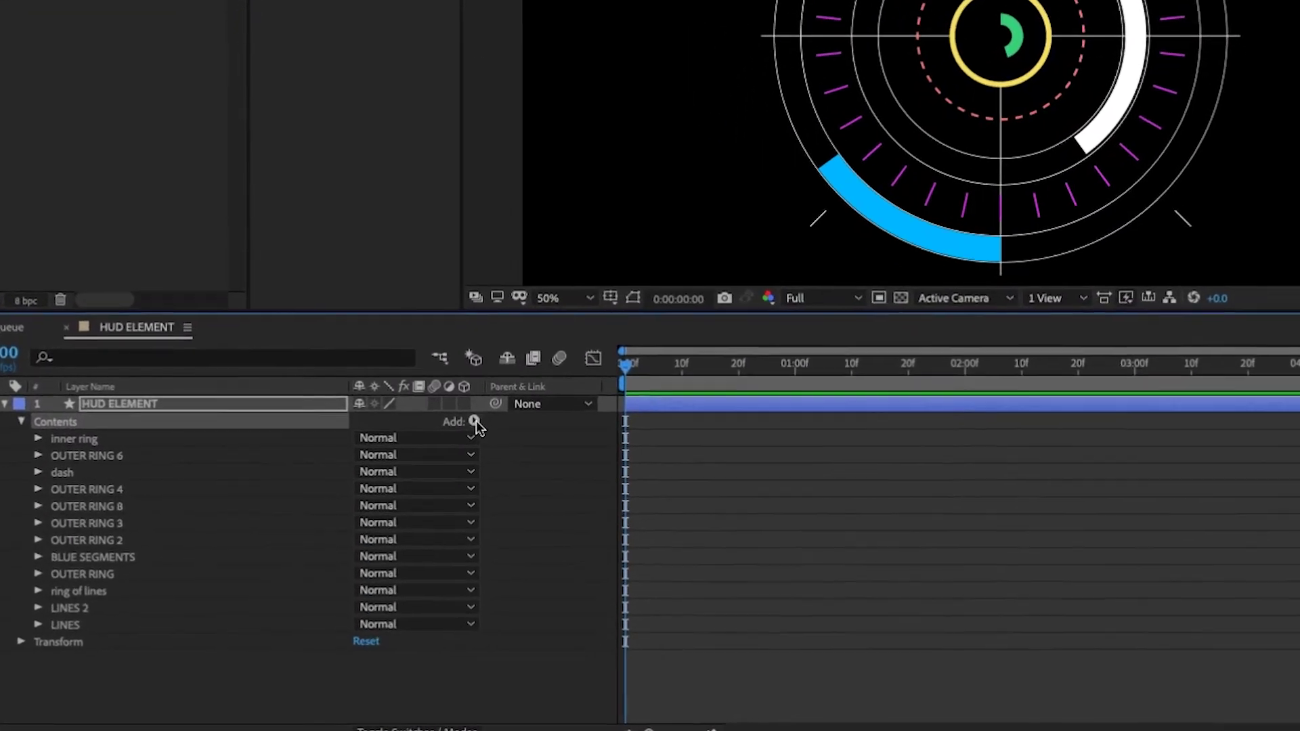
Step: Add an empty group named LIGHT to the shape layer and move it above all other groups
left_click(471, 416)
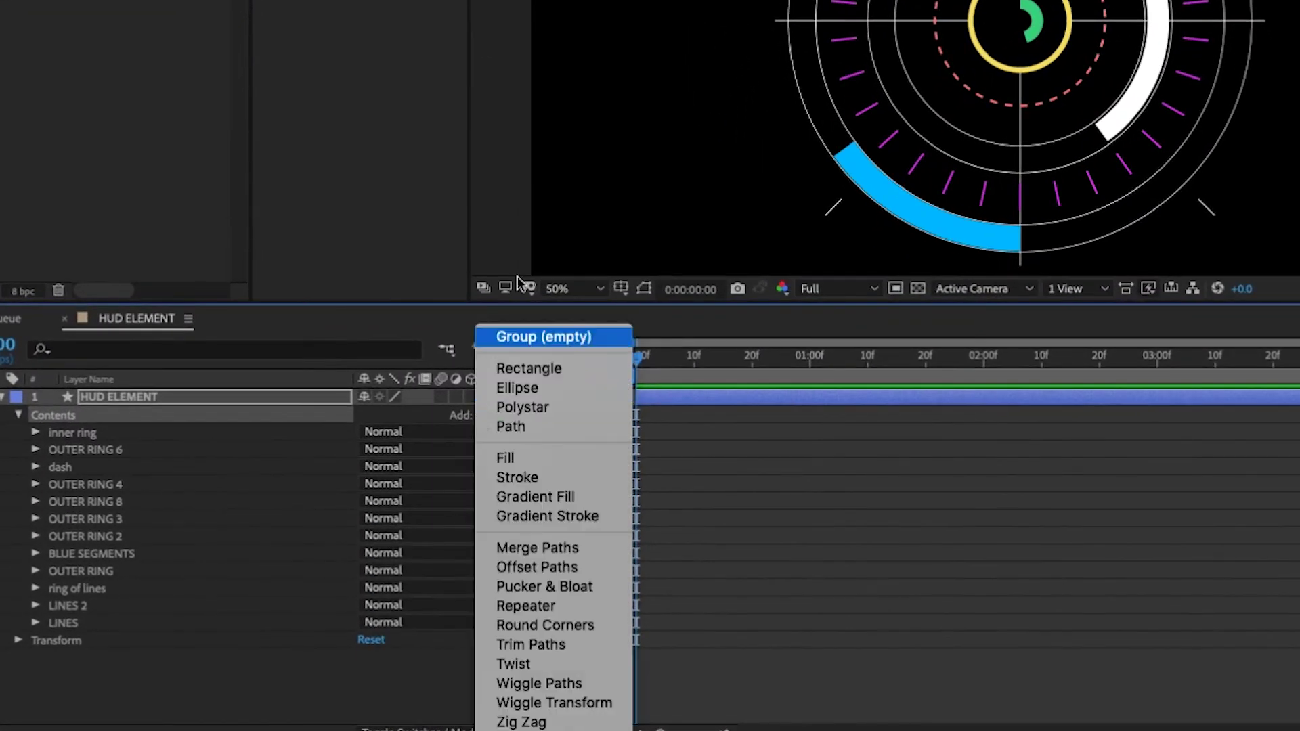
left_click(516, 338)
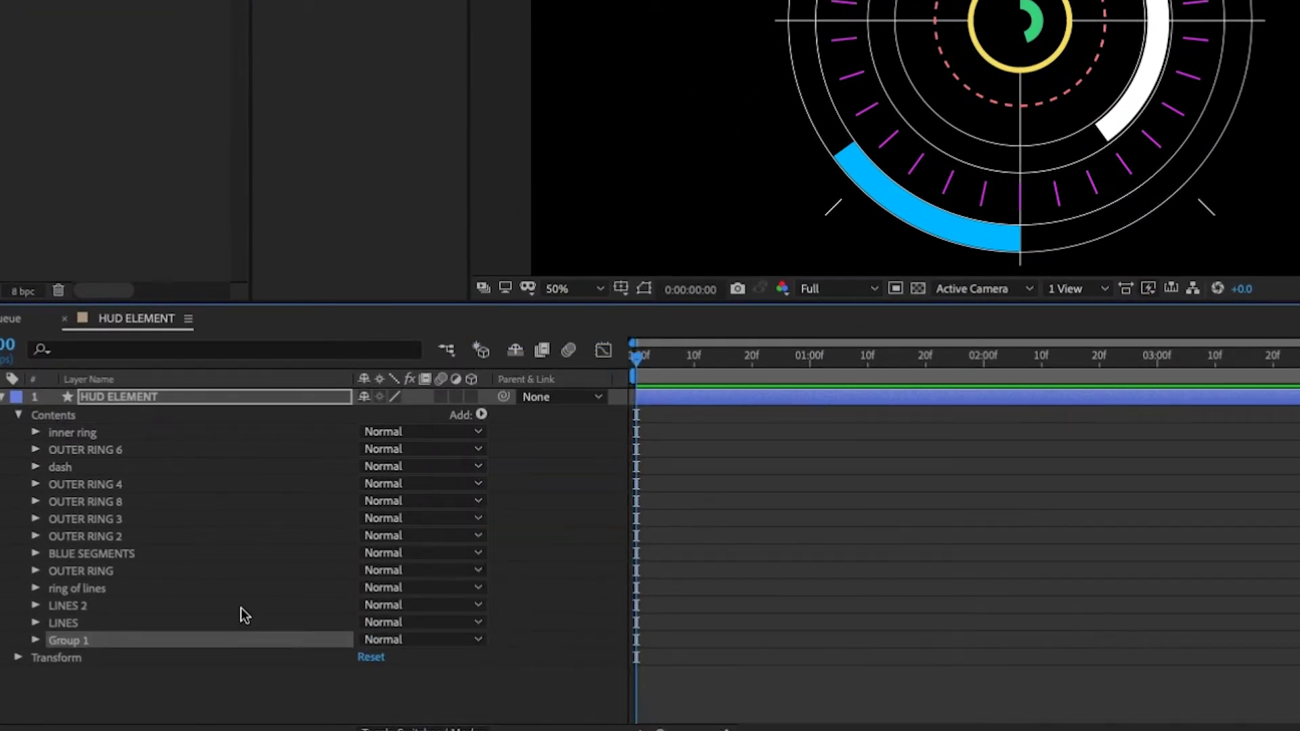
key("Return")
type("LIGHT")
key("Return")
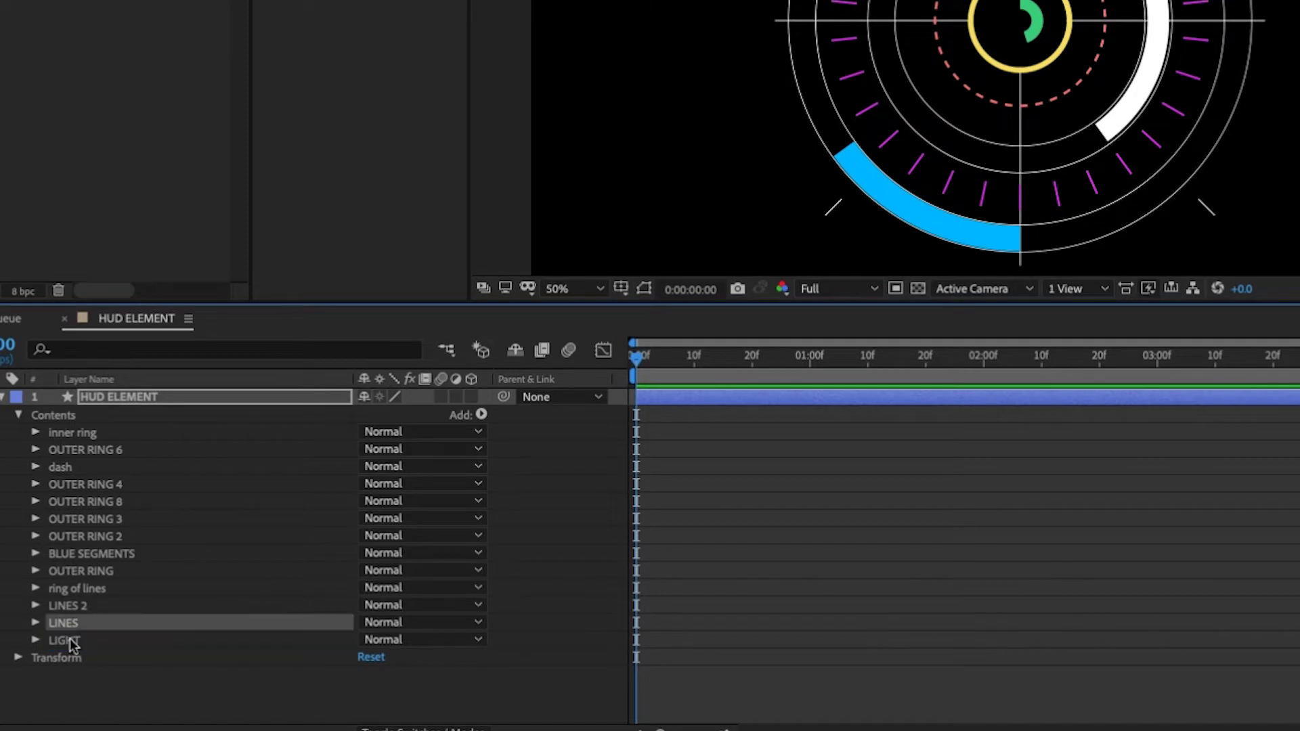
left_click(70, 642)
left_click_drag(71, 643, 107, 424)
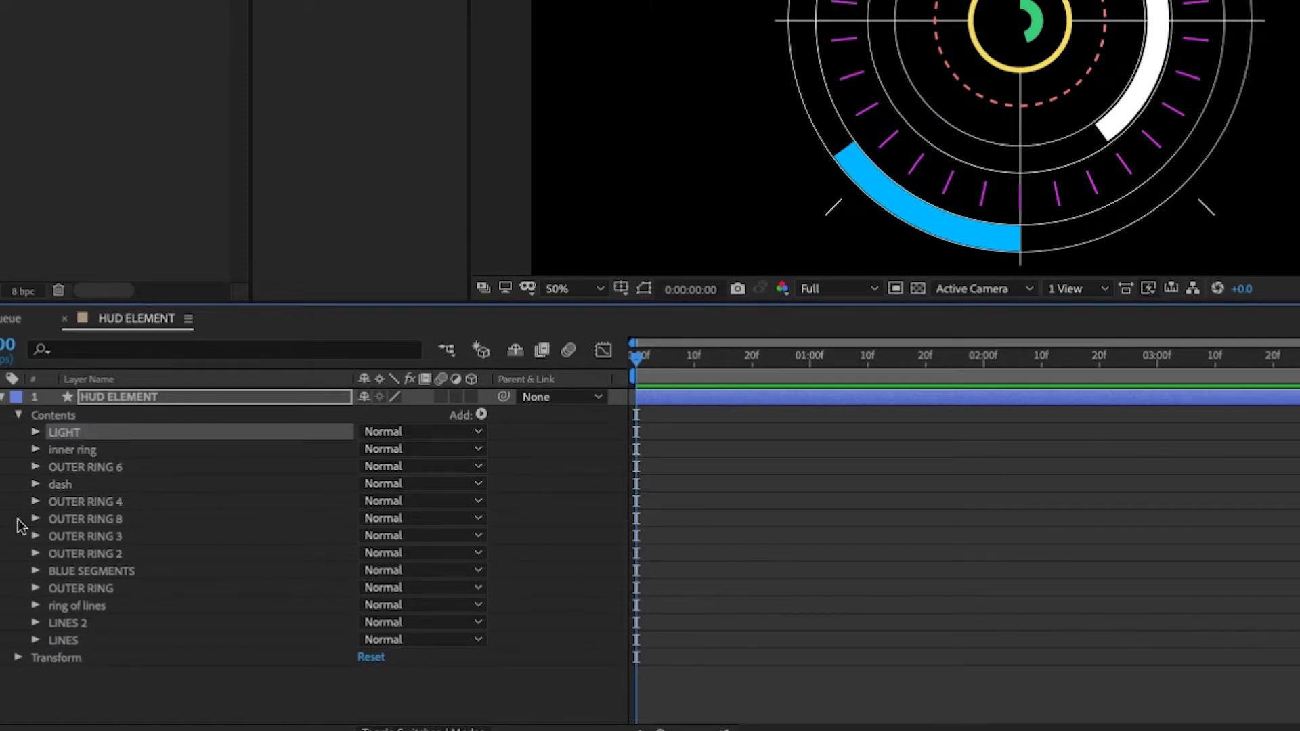
Step: Add an ellipse and a stroke inside the LIGHT group
left_click(35, 434)
left_click(481, 415)
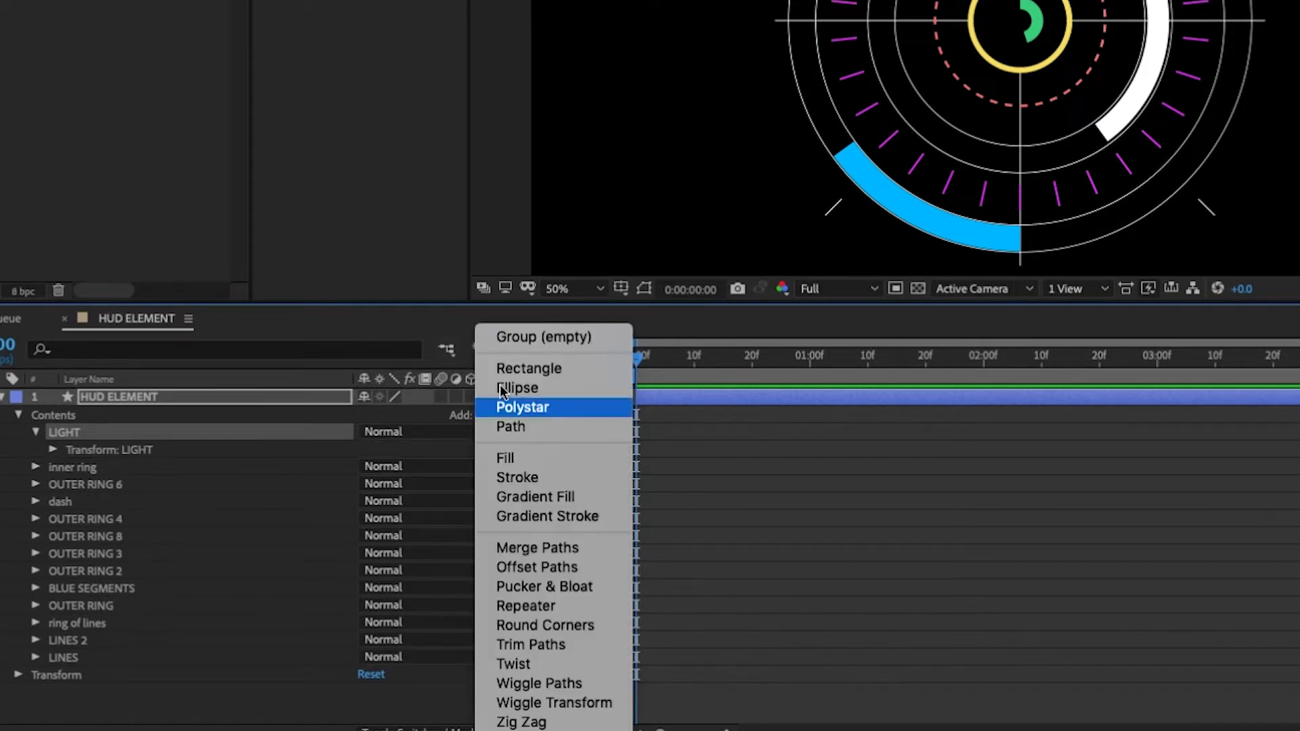
left_click(527, 390)
left_click(481, 416)
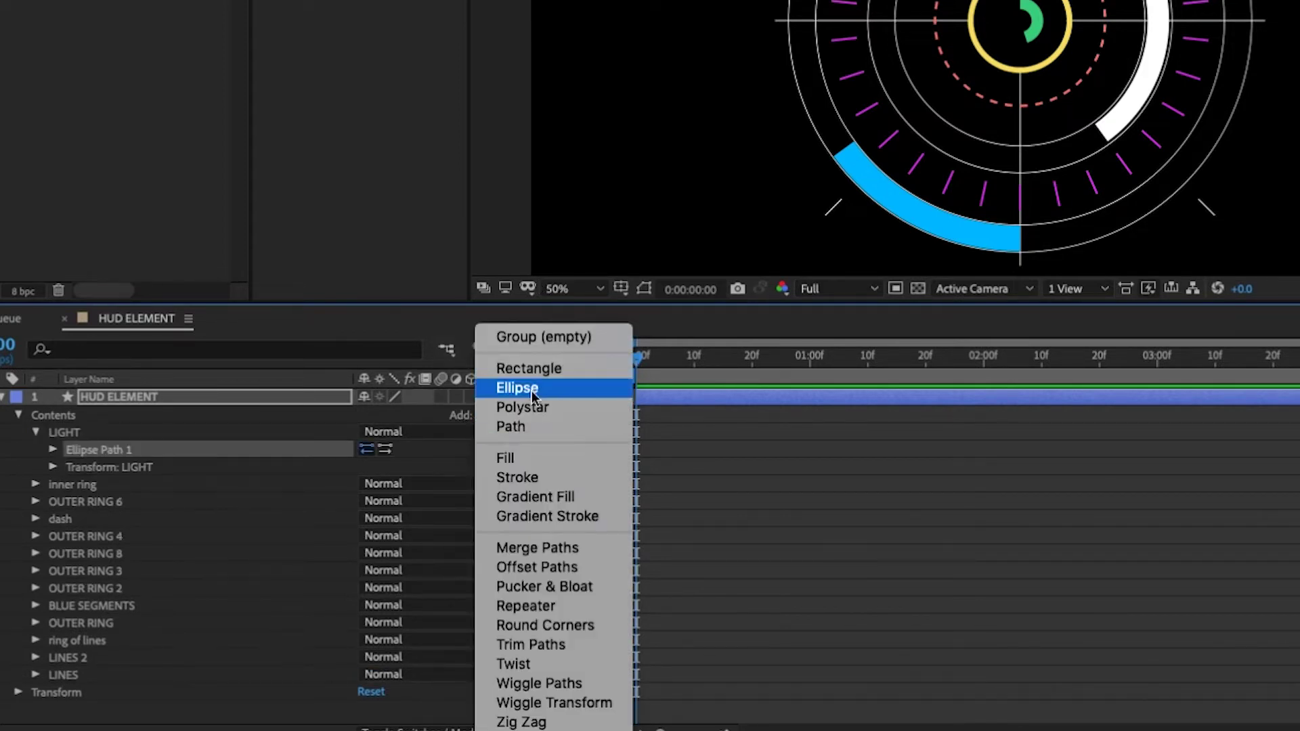
left_click(522, 478)
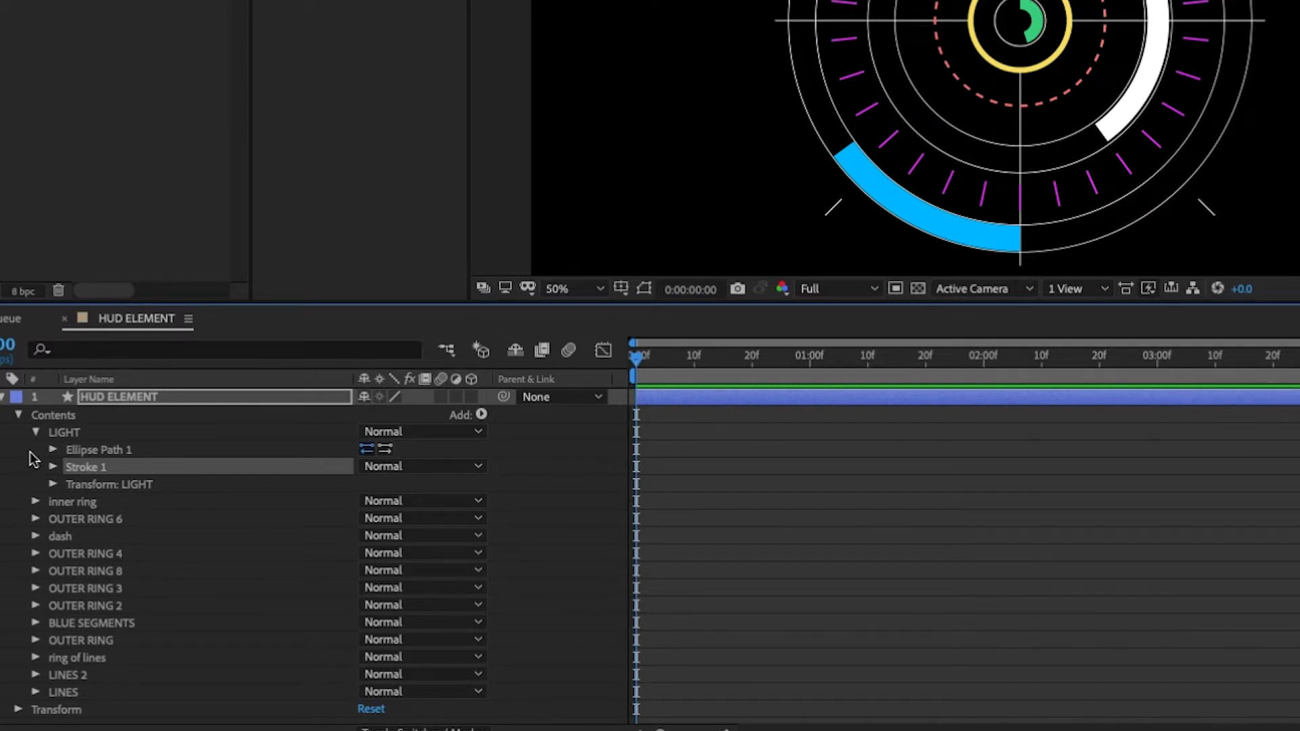
Step: Enlarge the LIGHT ellipse to about 345 and thicken its stroke to about 627 px so it forms a solid disc
left_click(52, 449)
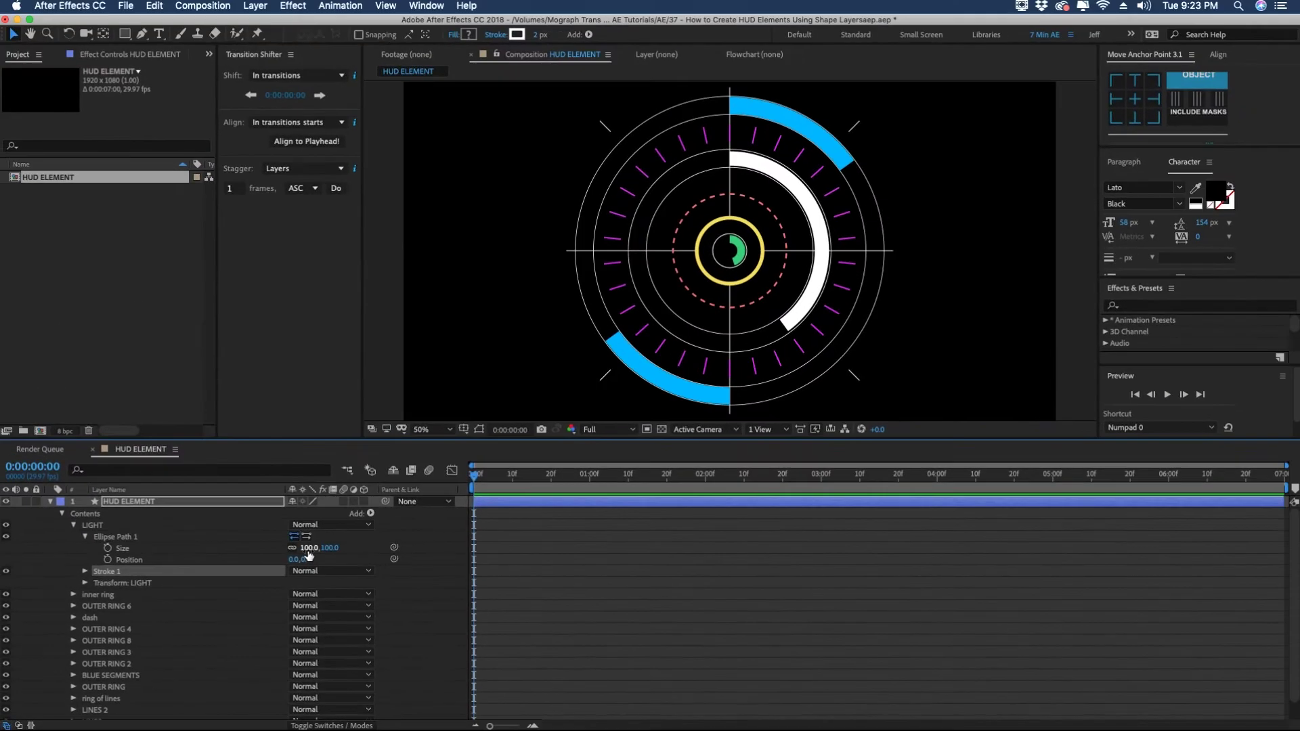
left_click_drag(308, 556, 557, 335)
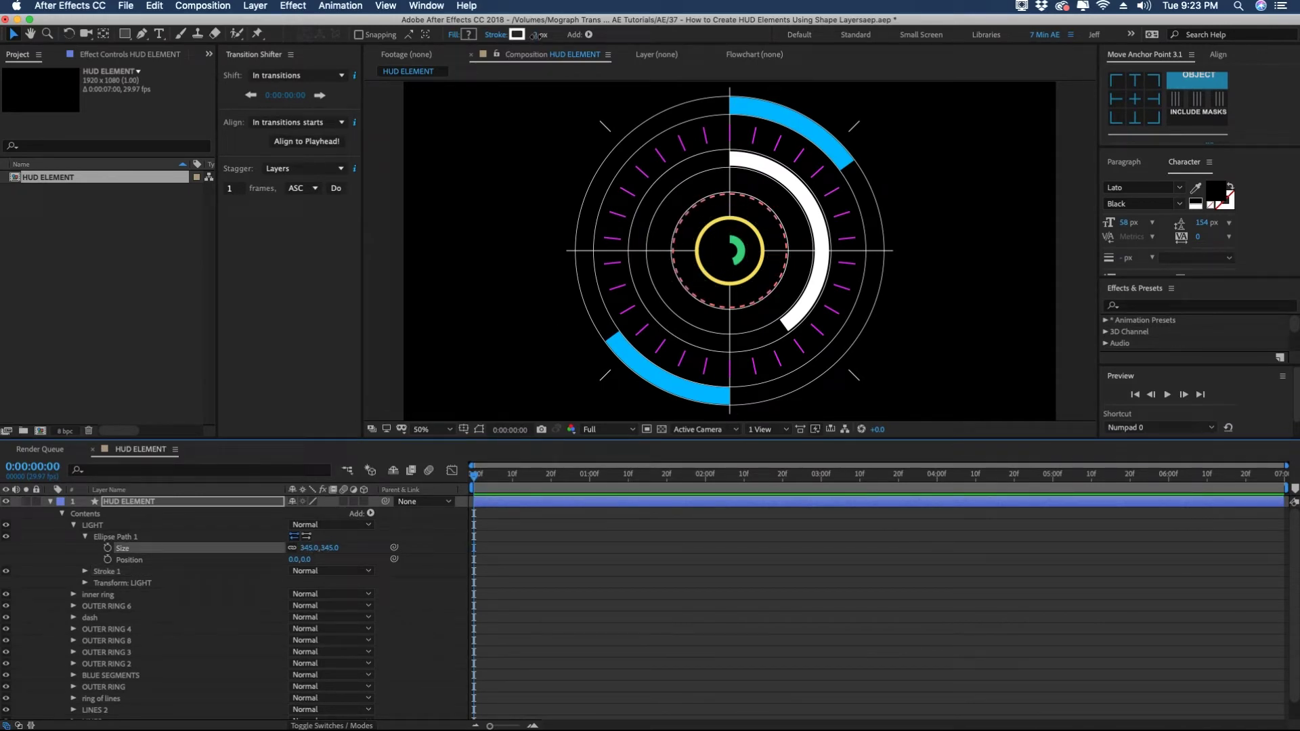
left_click_drag(536, 34, 958, 30)
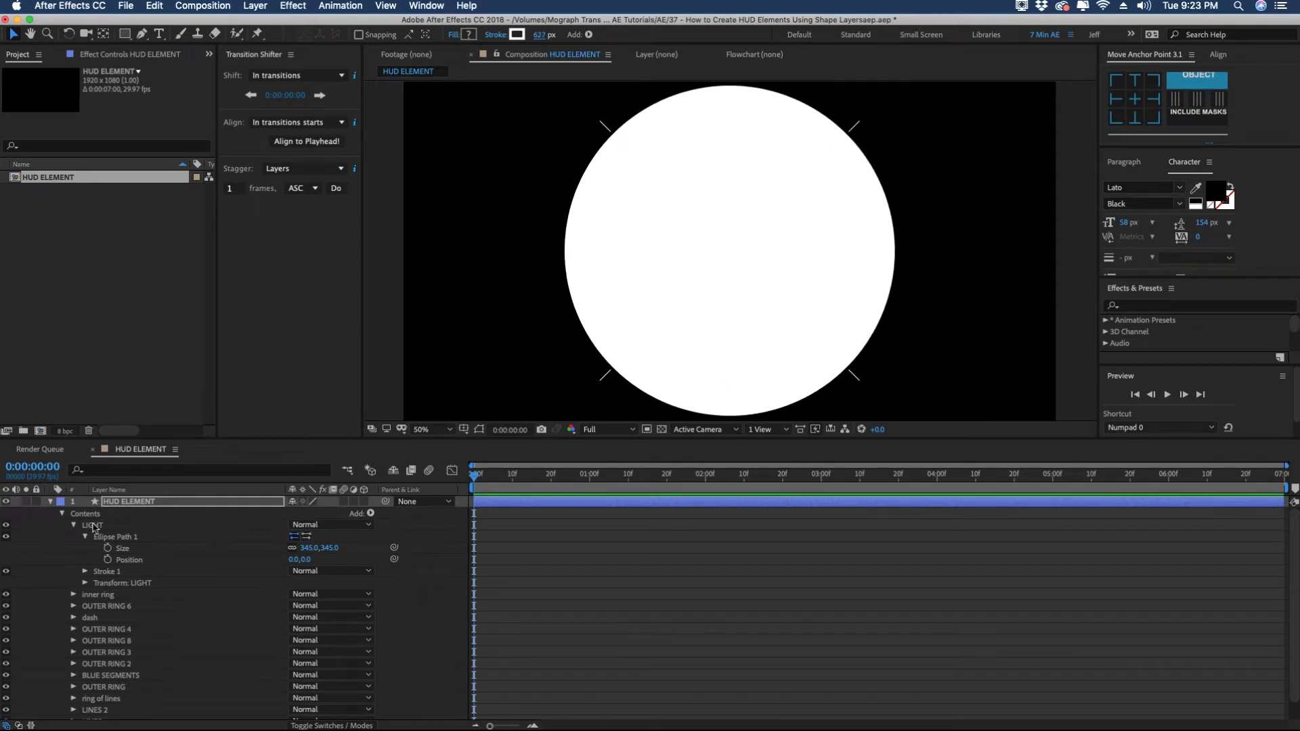
Step: Add Trim Paths to the LIGHT group and set its End to 20%
left_click(95, 525)
left_click(371, 515)
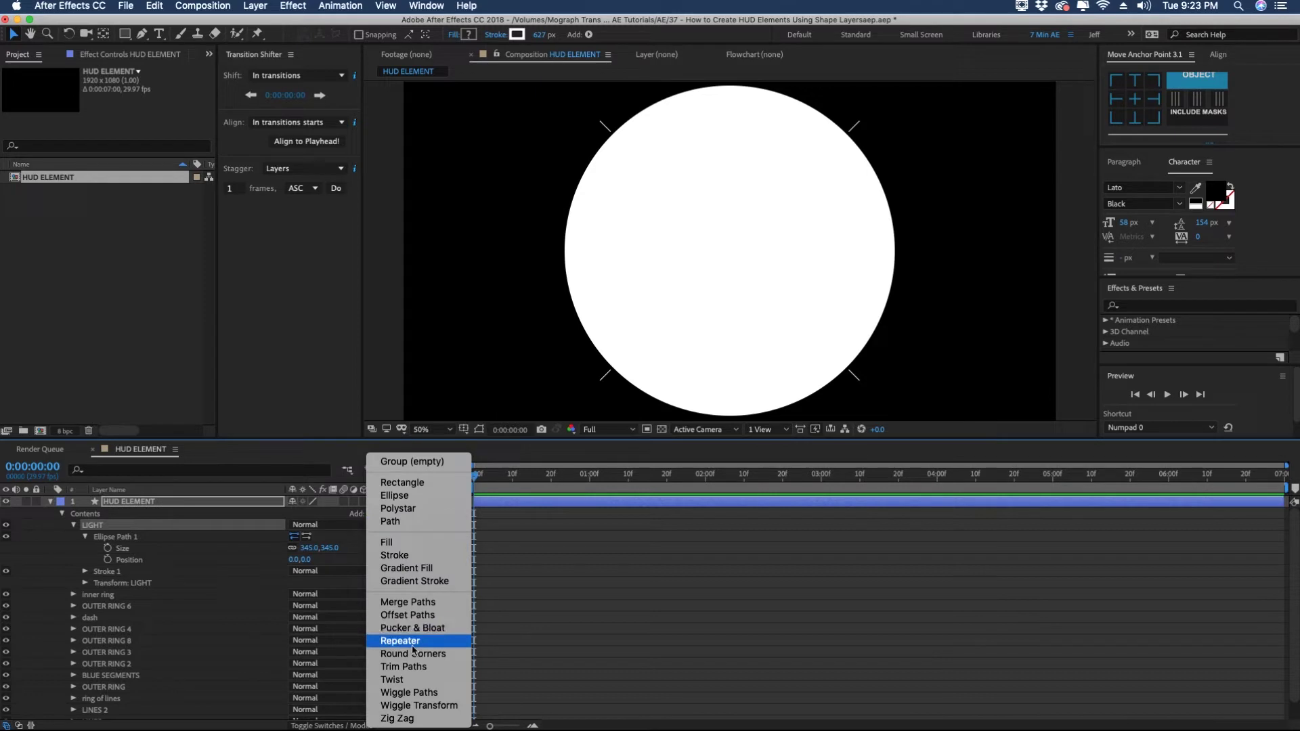
left_click(409, 667)
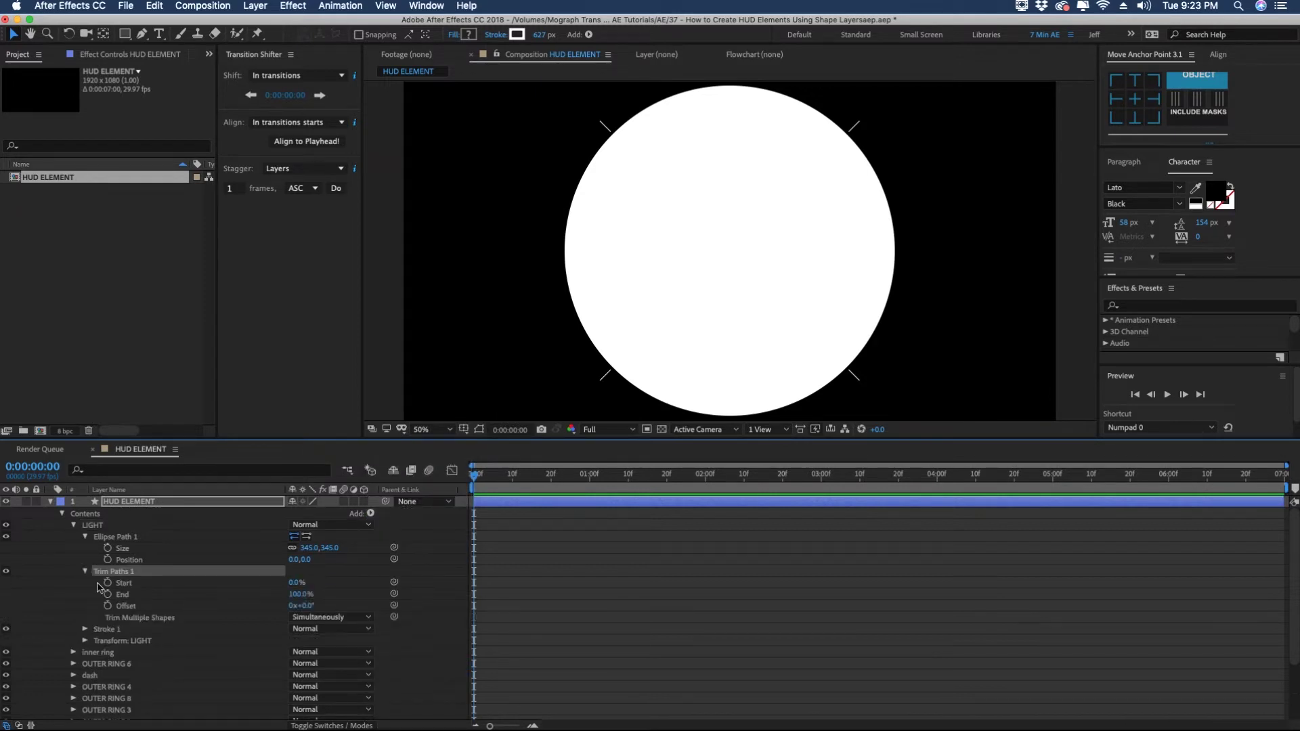
left_click(298, 597)
type("20")
key("Return")
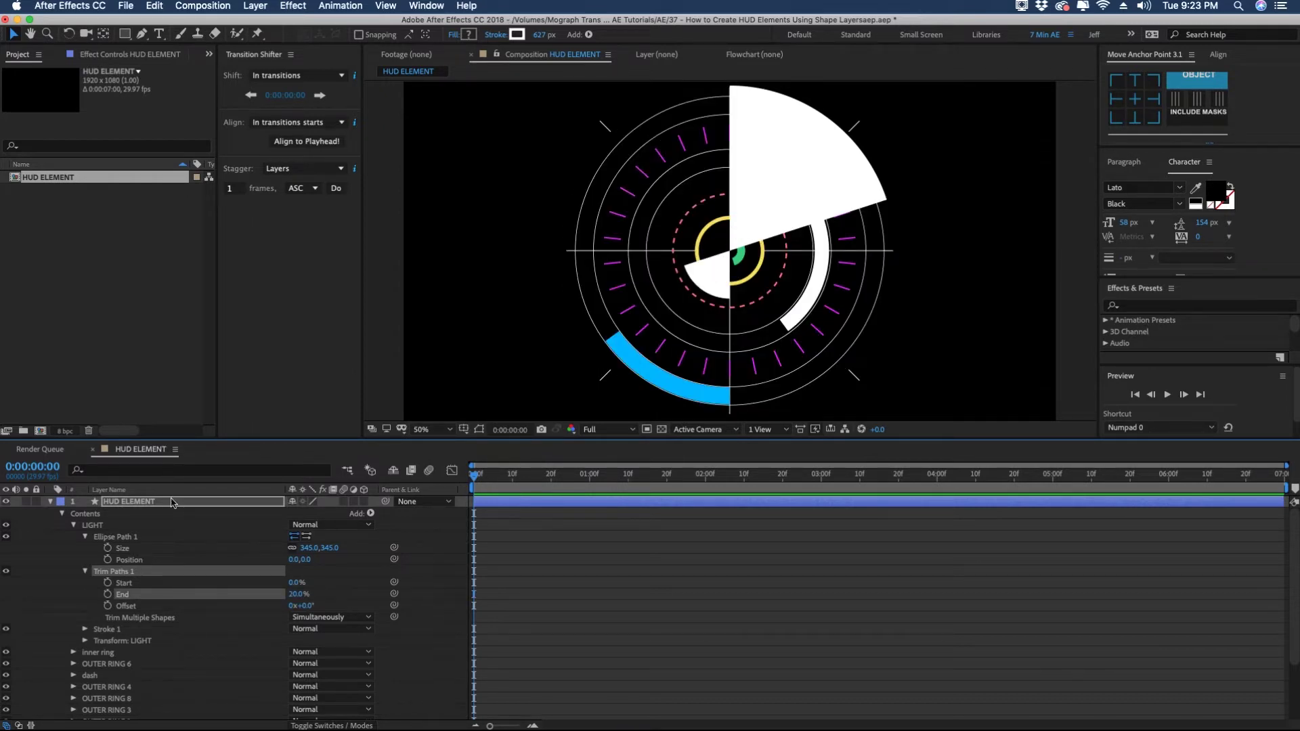
Step: Reshape the LIGHT wedge with a stroke width of 450, an ellipse size of 650 and a trim End of 13%
key("Return")
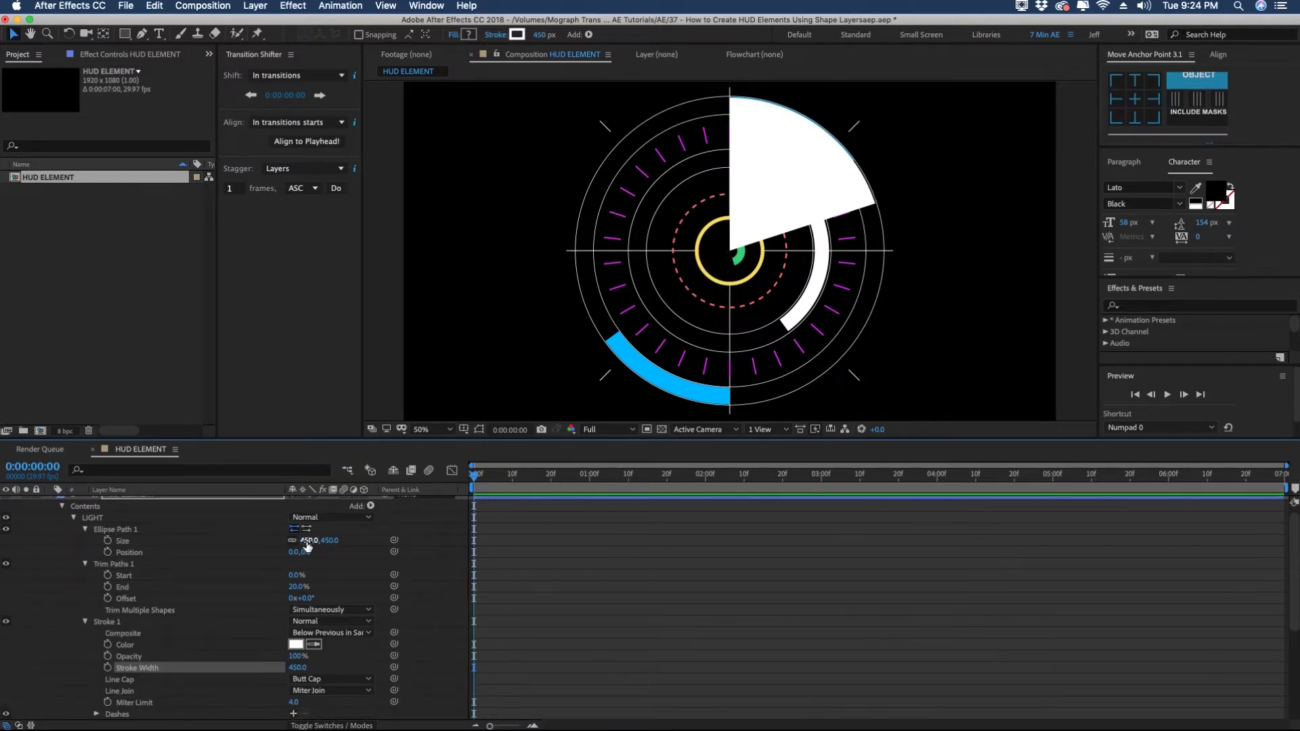
left_click_drag(309, 545, 439, 538)
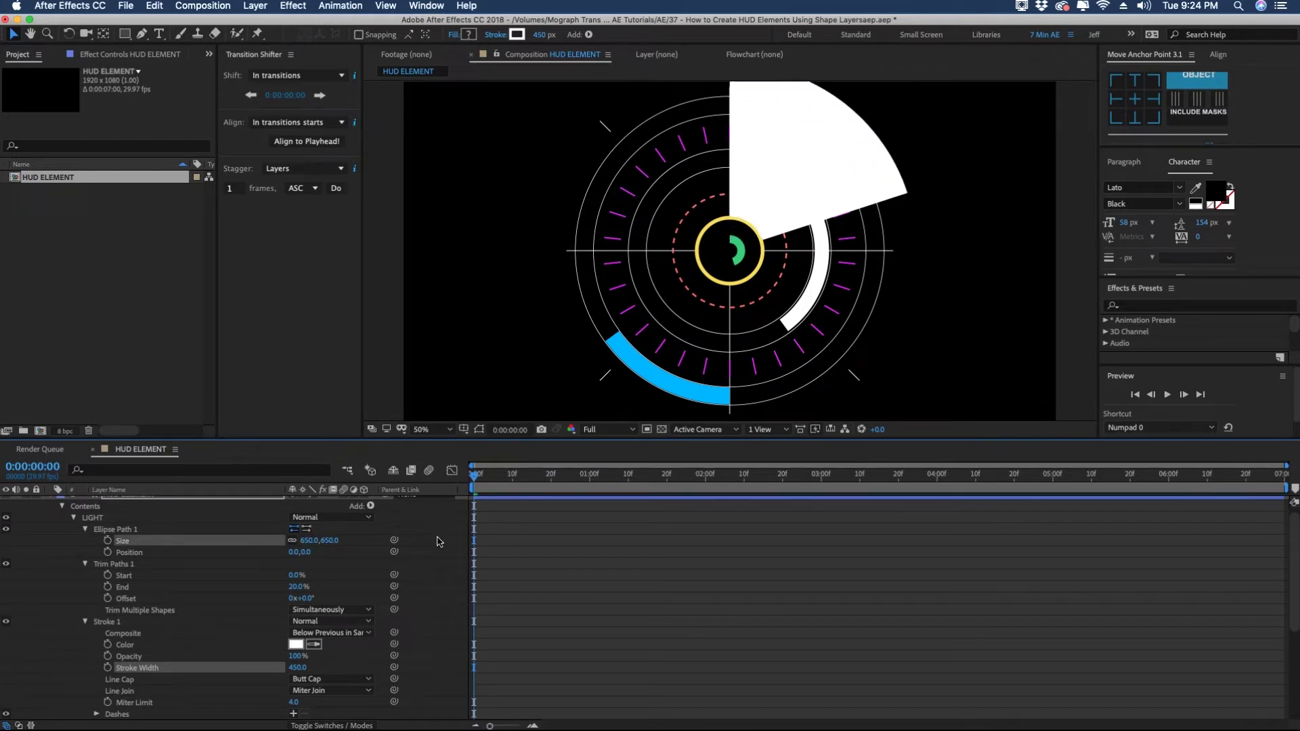
left_click(299, 587)
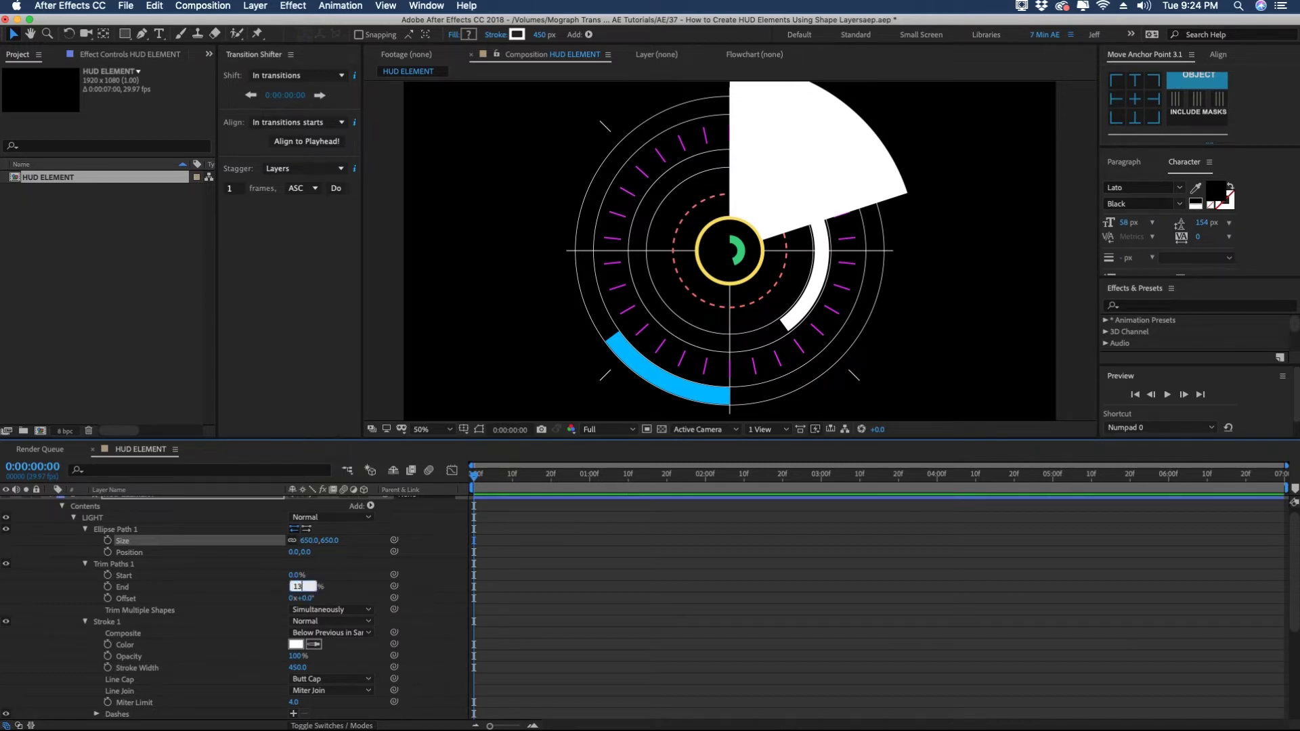
type("13")
key("Return")
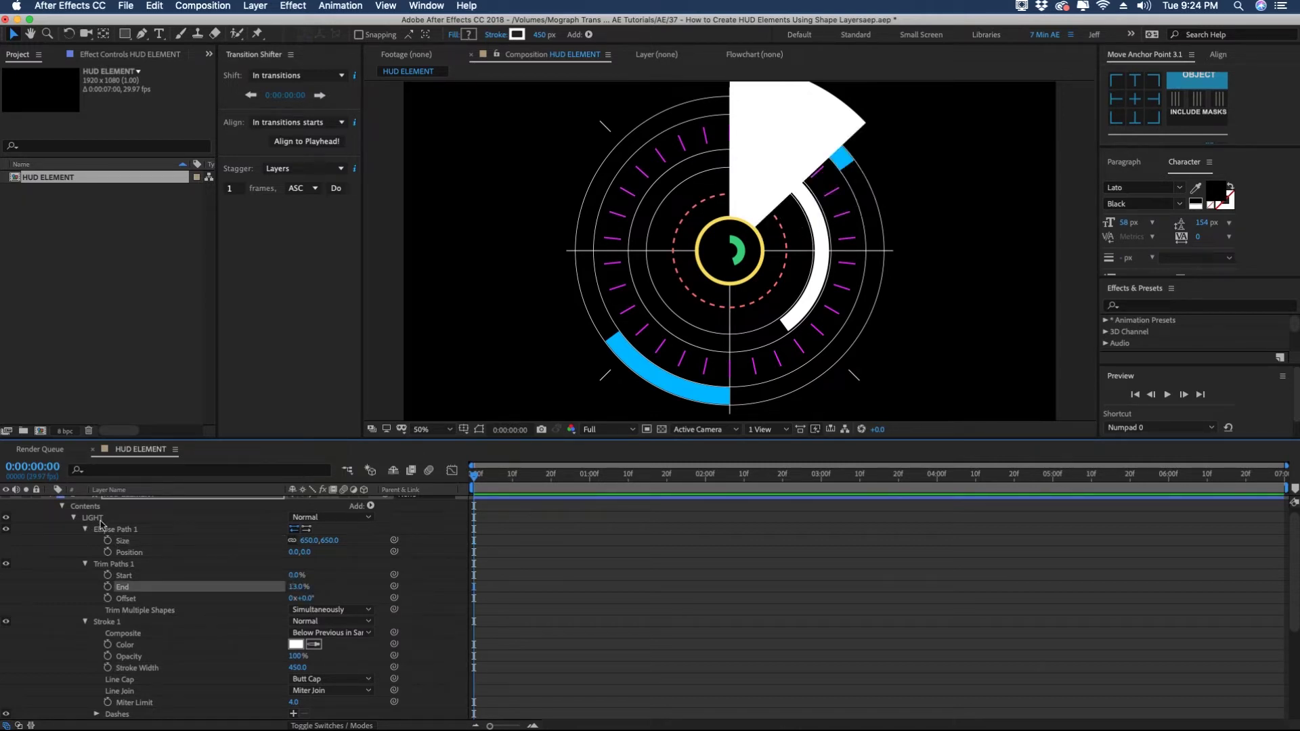
Step: Change the stroke color of the LIGHT group to teal and collapse its Trim Paths properties
left_click(99, 520)
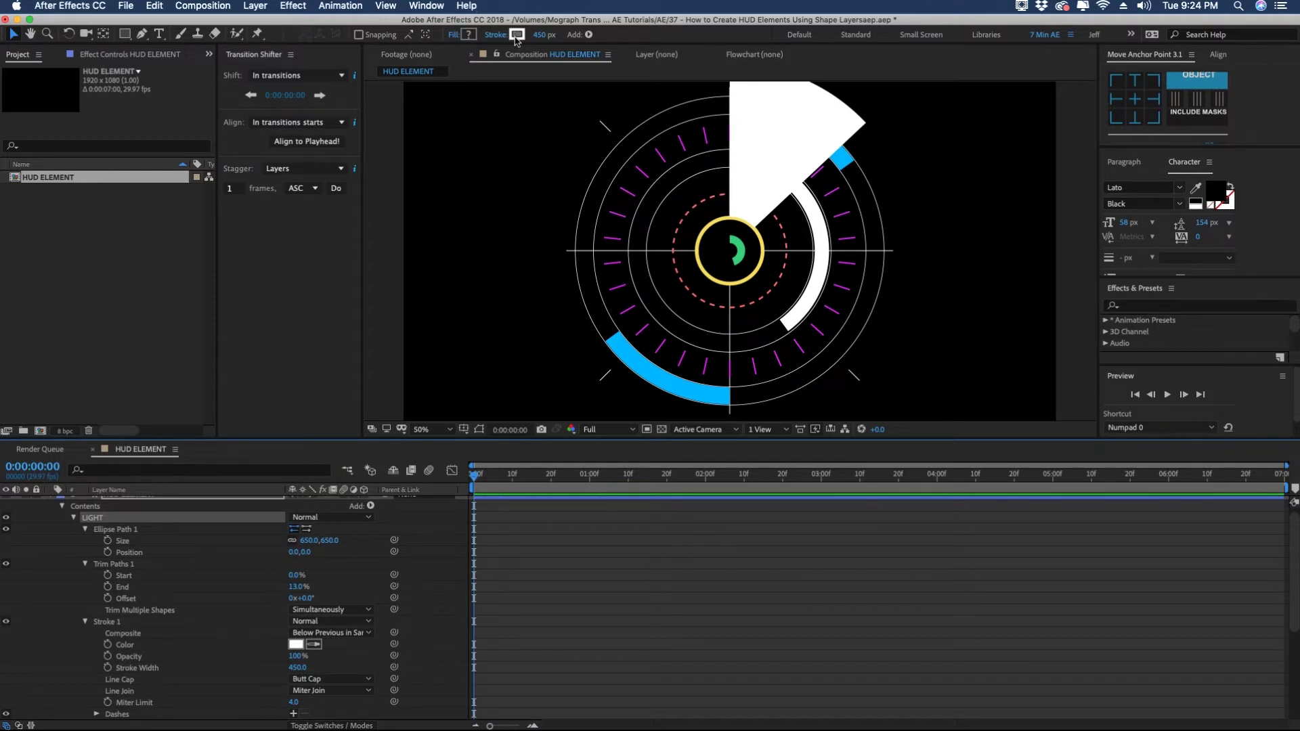
left_click(517, 34)
left_click(198, 189)
left_click(174, 133)
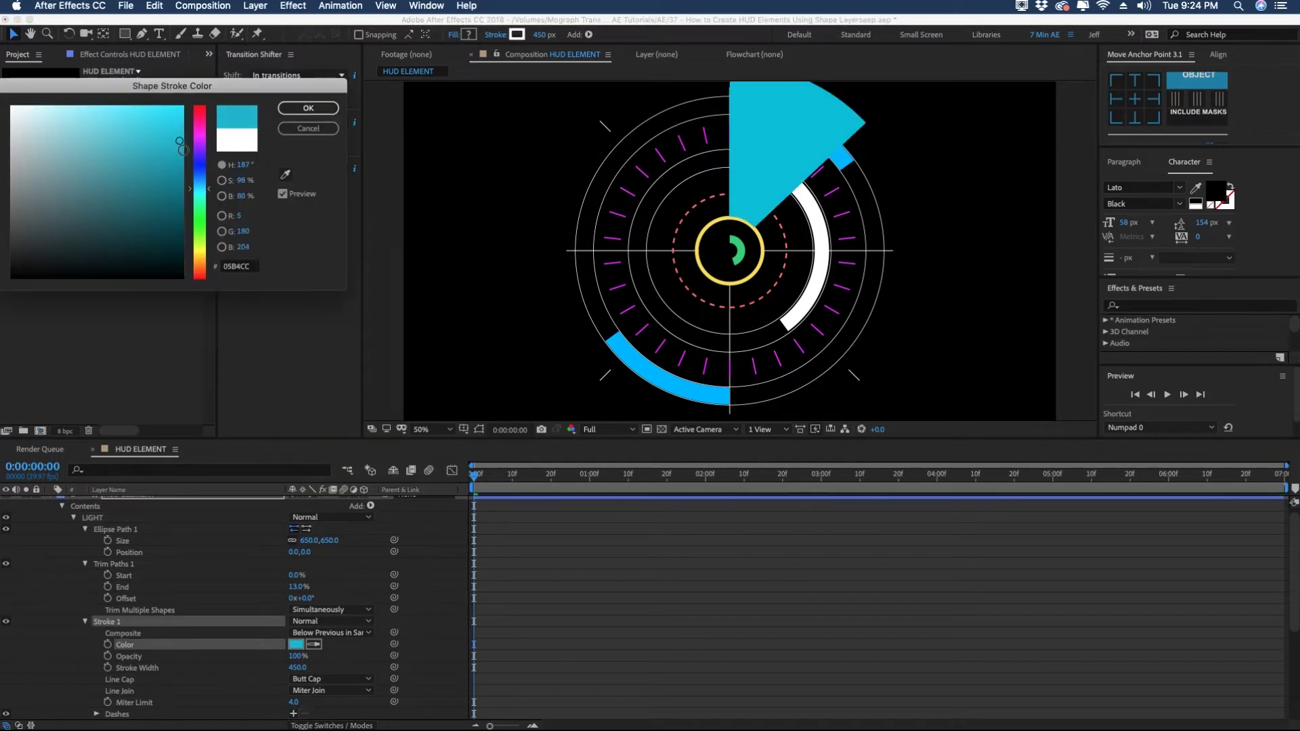
left_click(309, 109)
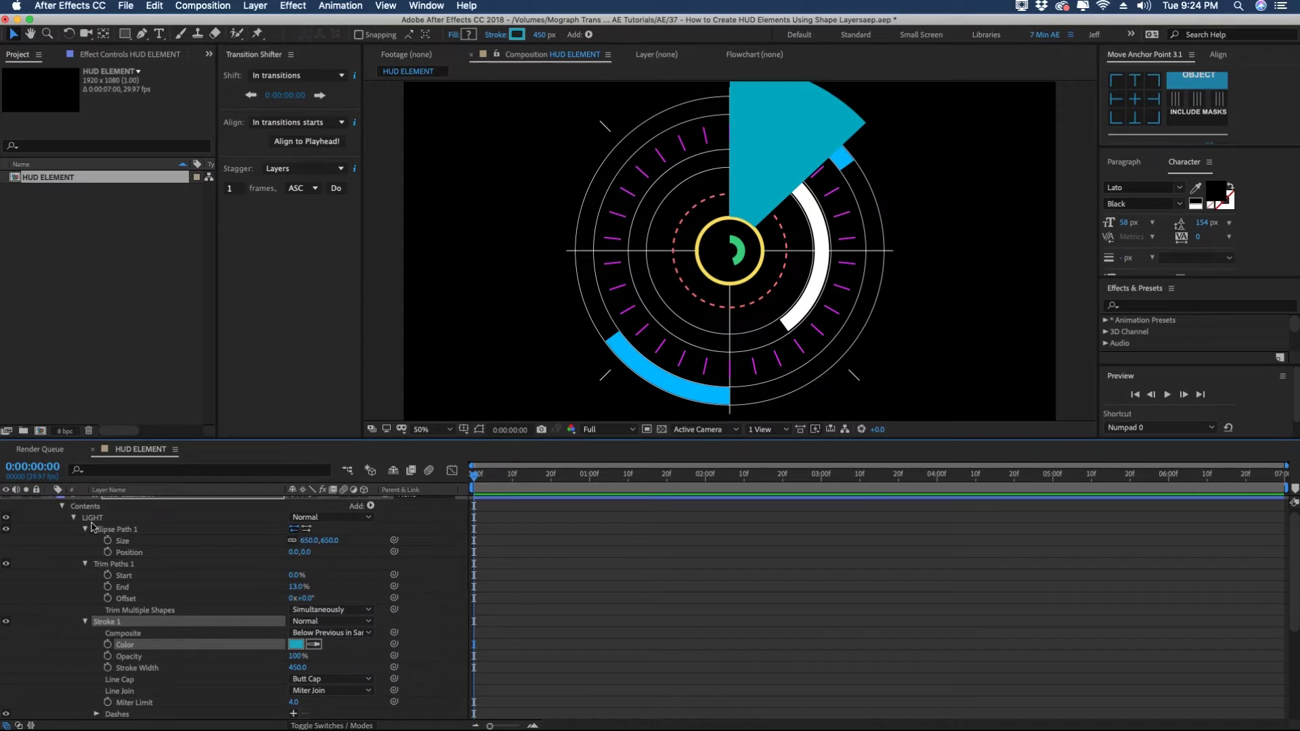
left_click(85, 564)
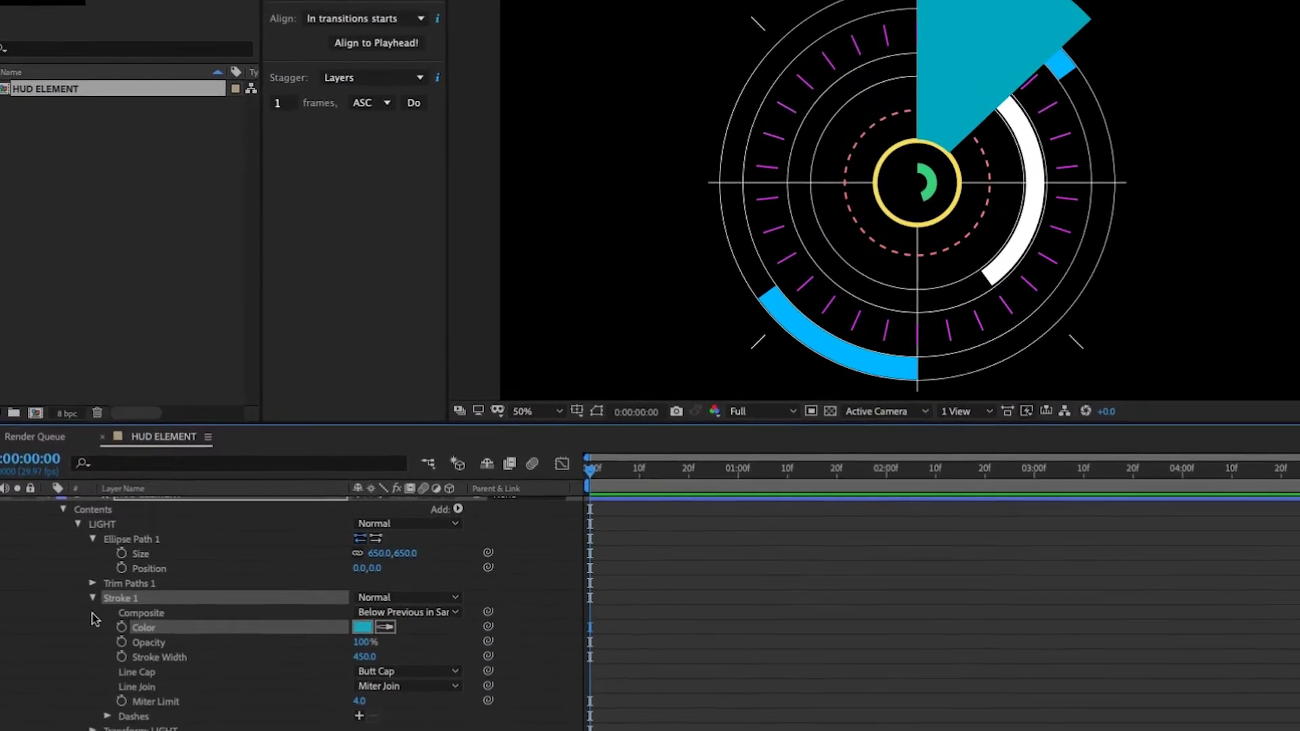
Step: Lower the stroke opacity of the LIGHT group to 10%, then settle on 20%
scroll(95, 555, "down", 3)
left_click(108, 531)
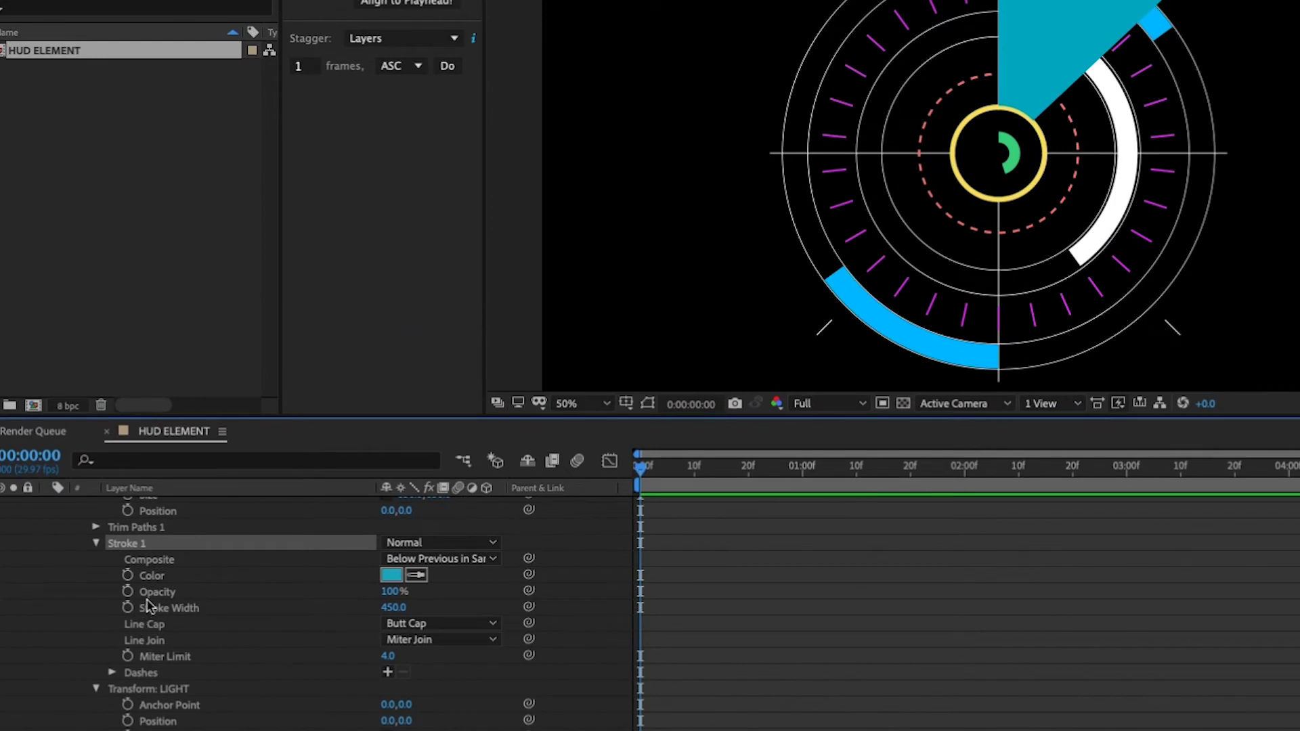
left_click(392, 593)
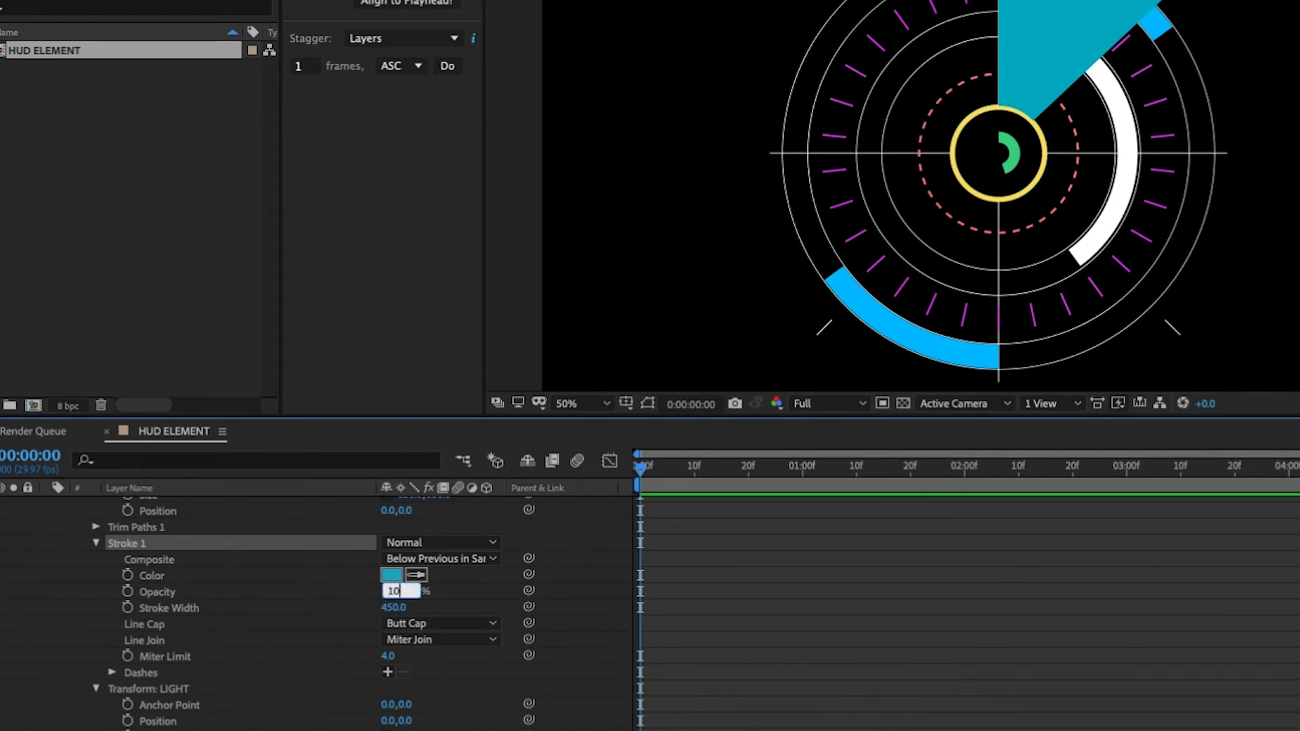
type("10")
key("Return")
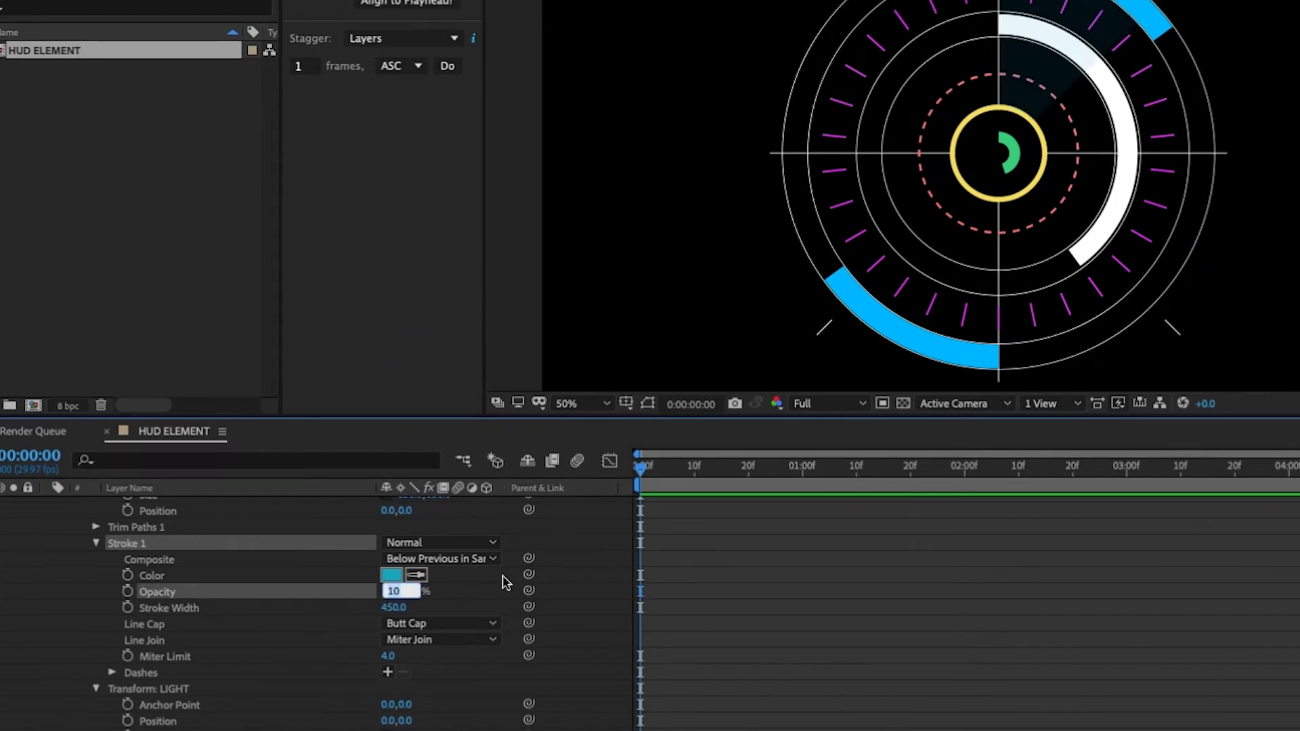
type("20")
key("Return")
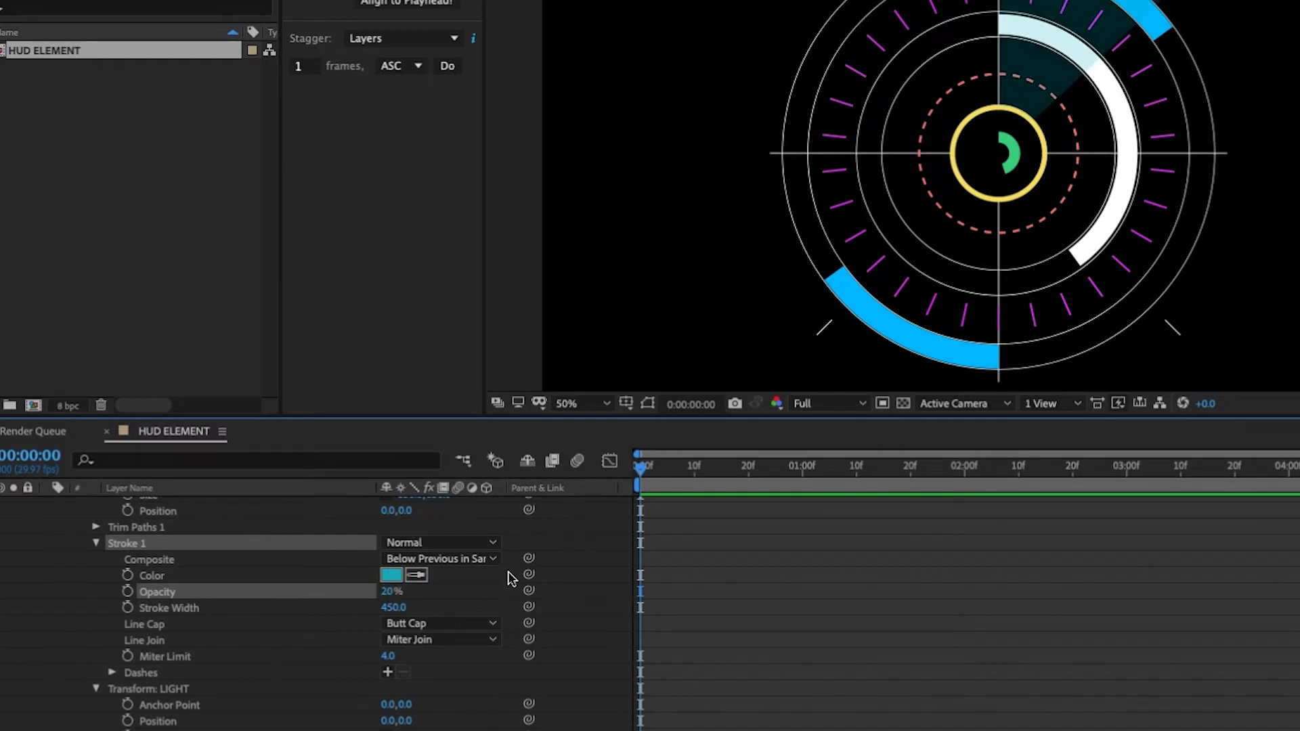
left_click_drag(787, 309, 782, 351)
mouse_move(403, 730)
left_mouse_down()
mouse_move(390, 730)
mouse_move(403, 730)
left_mouse_up()
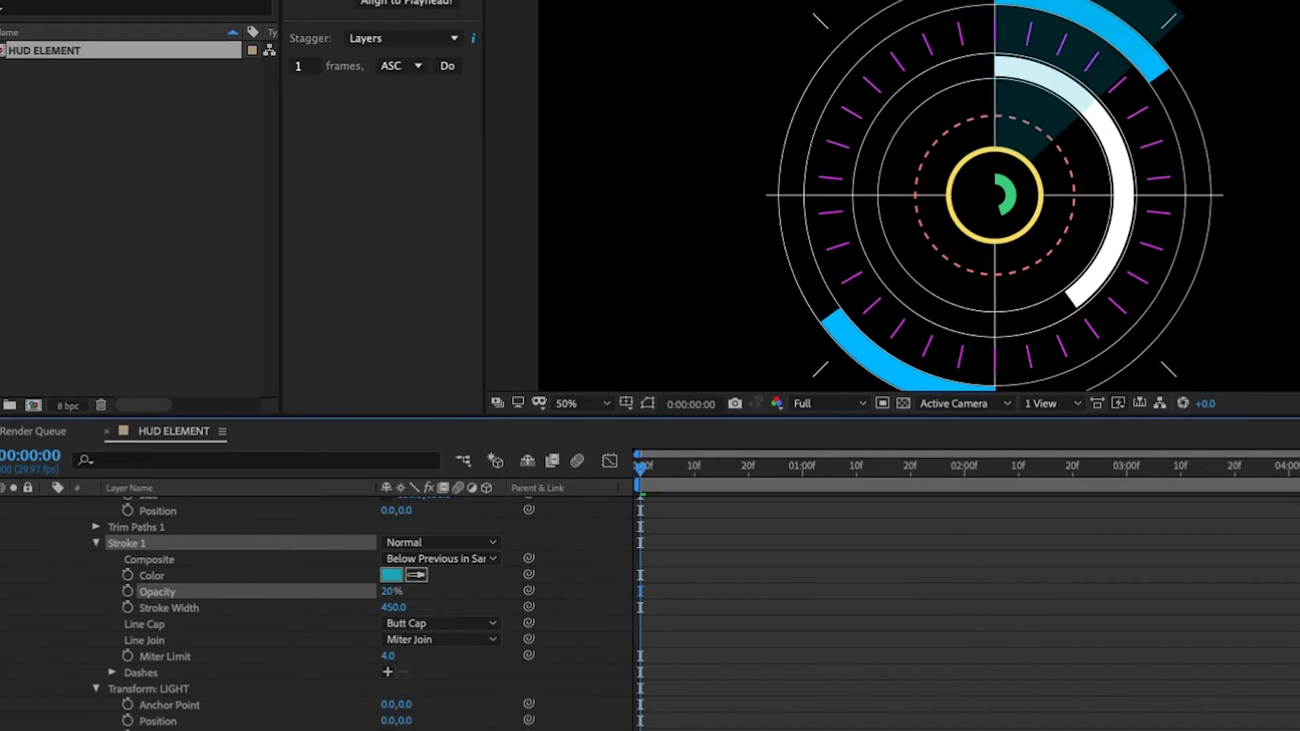
Step: Add the expression time*25 to the Rotation of the LIGHT group's transform and collapse the group
left_click(330, 633)
scroll(131, 569, "up", 5)
left_click(80, 538)
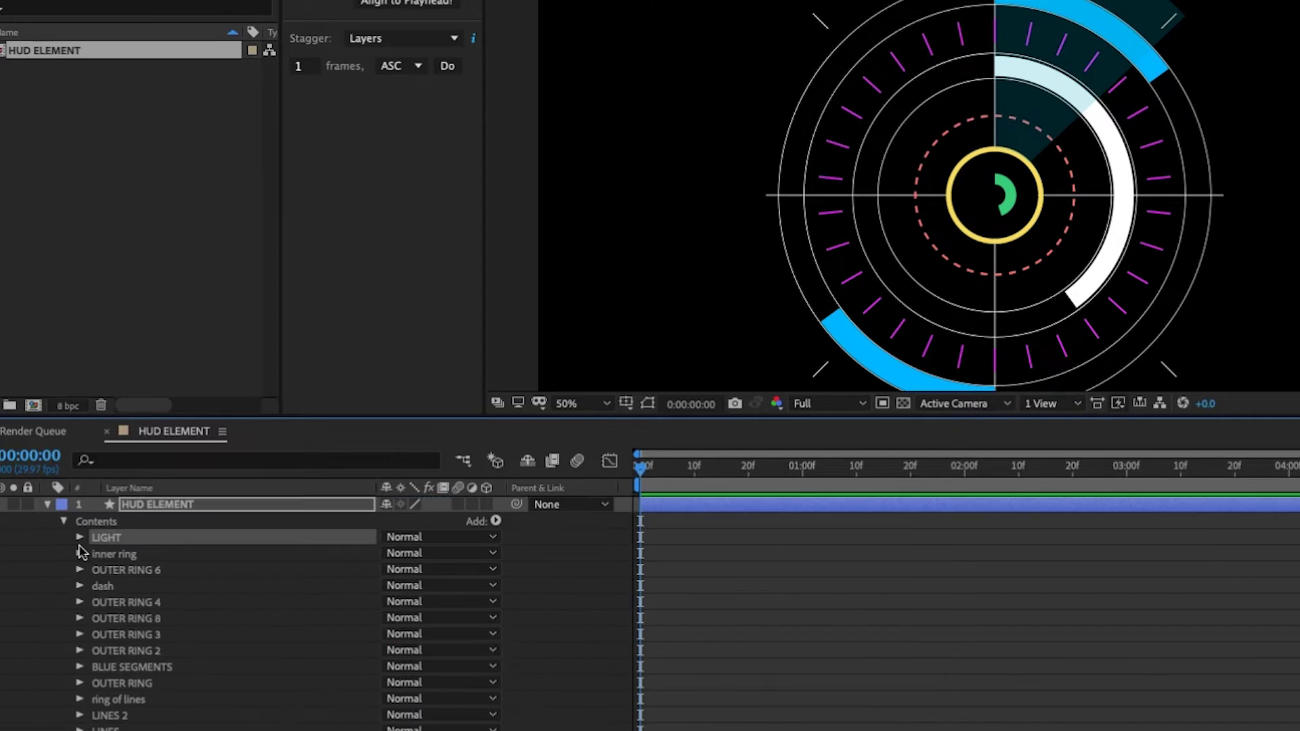
left_click(79, 539)
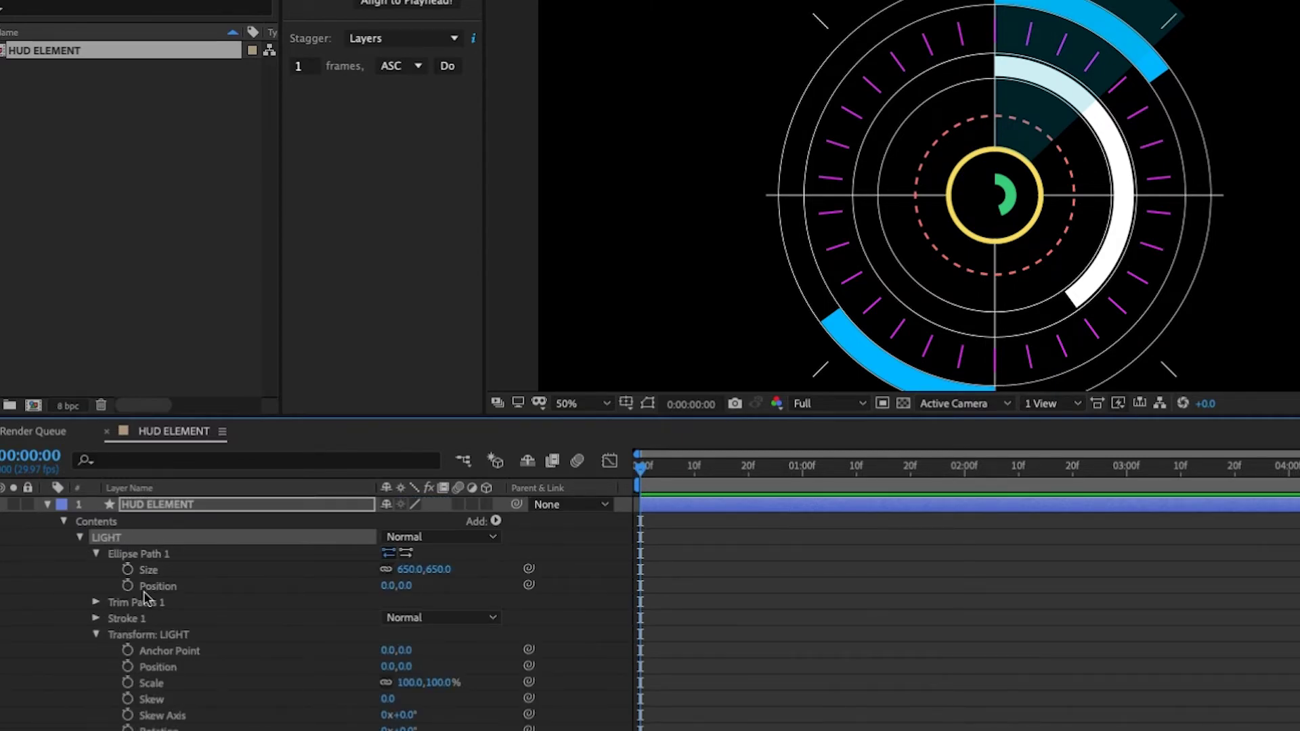
left_click(96, 554)
left_click(141, 606)
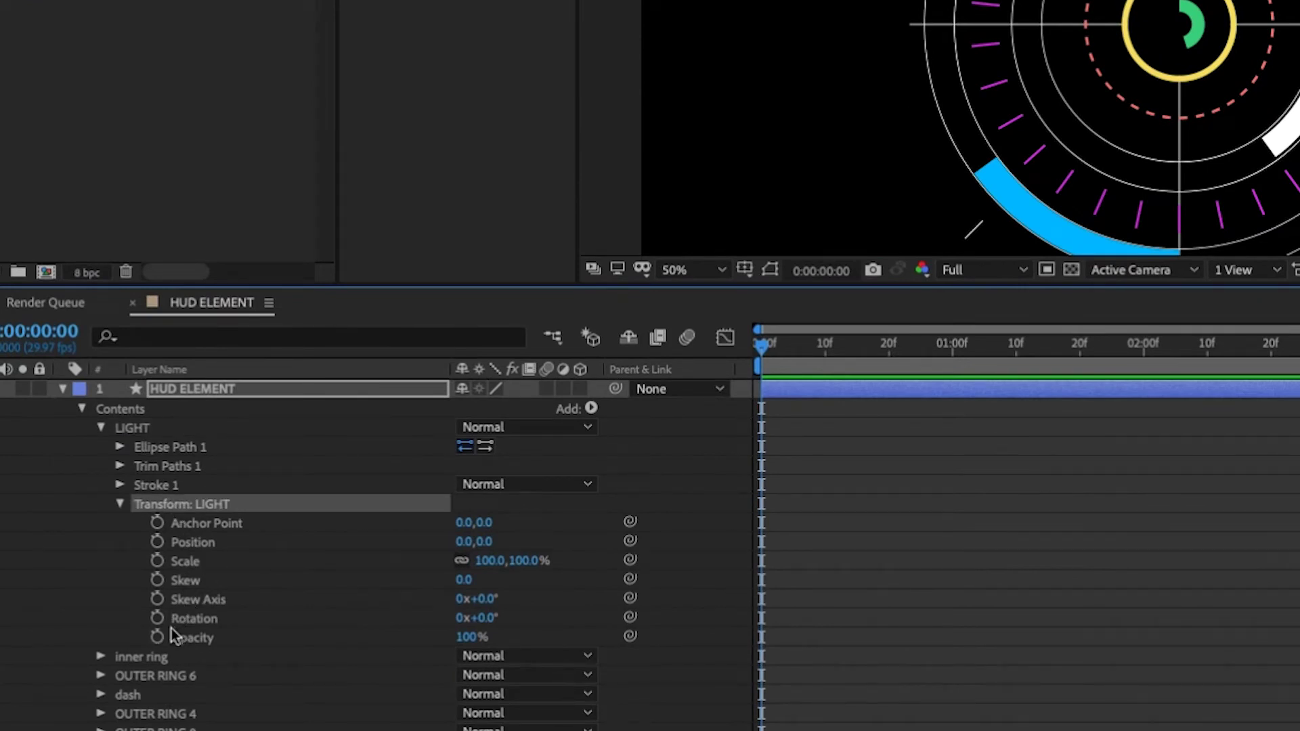
left_click(132, 433)
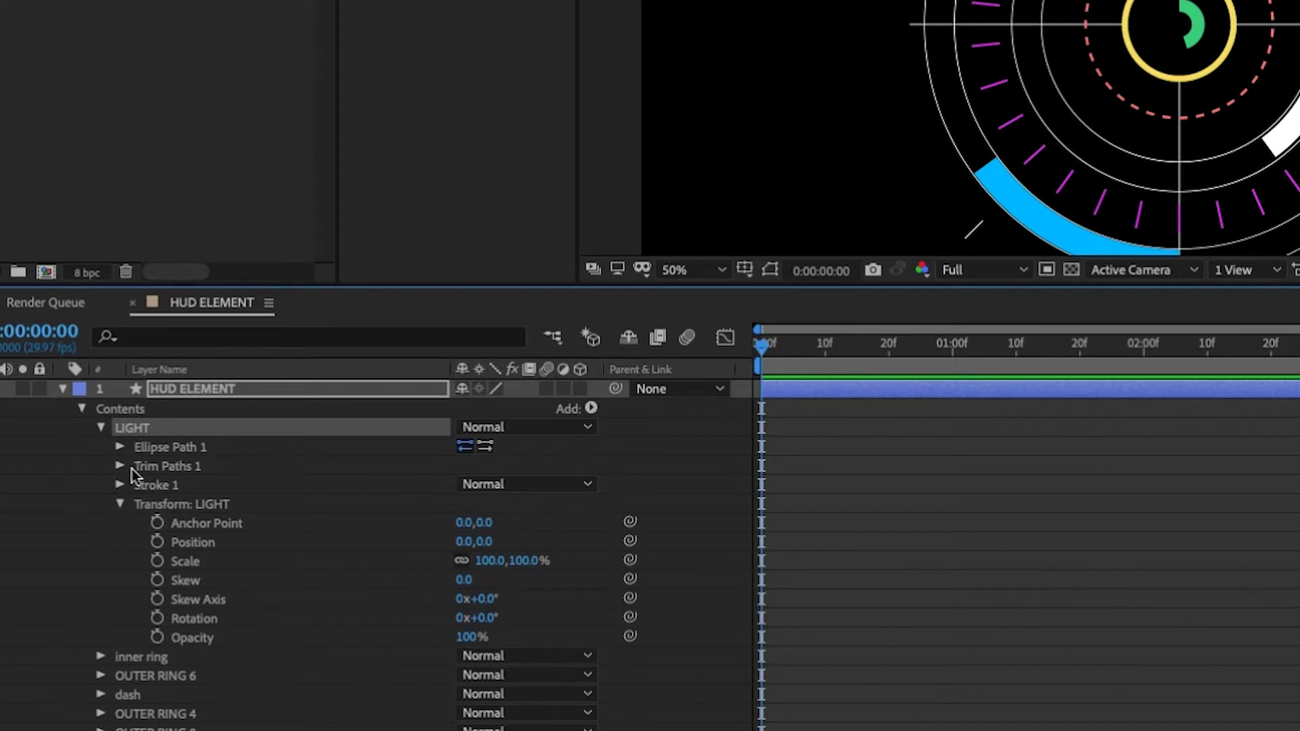
left_click(157, 618, "alt")
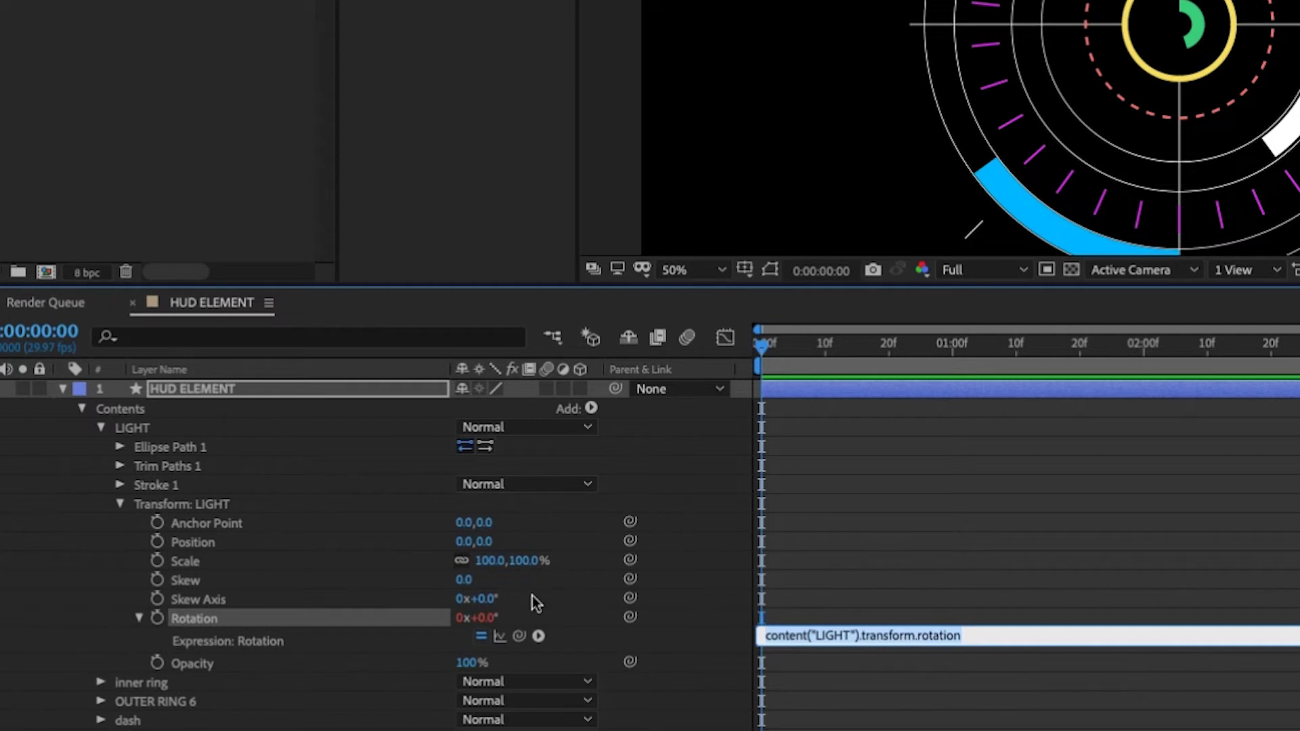
type("time*")
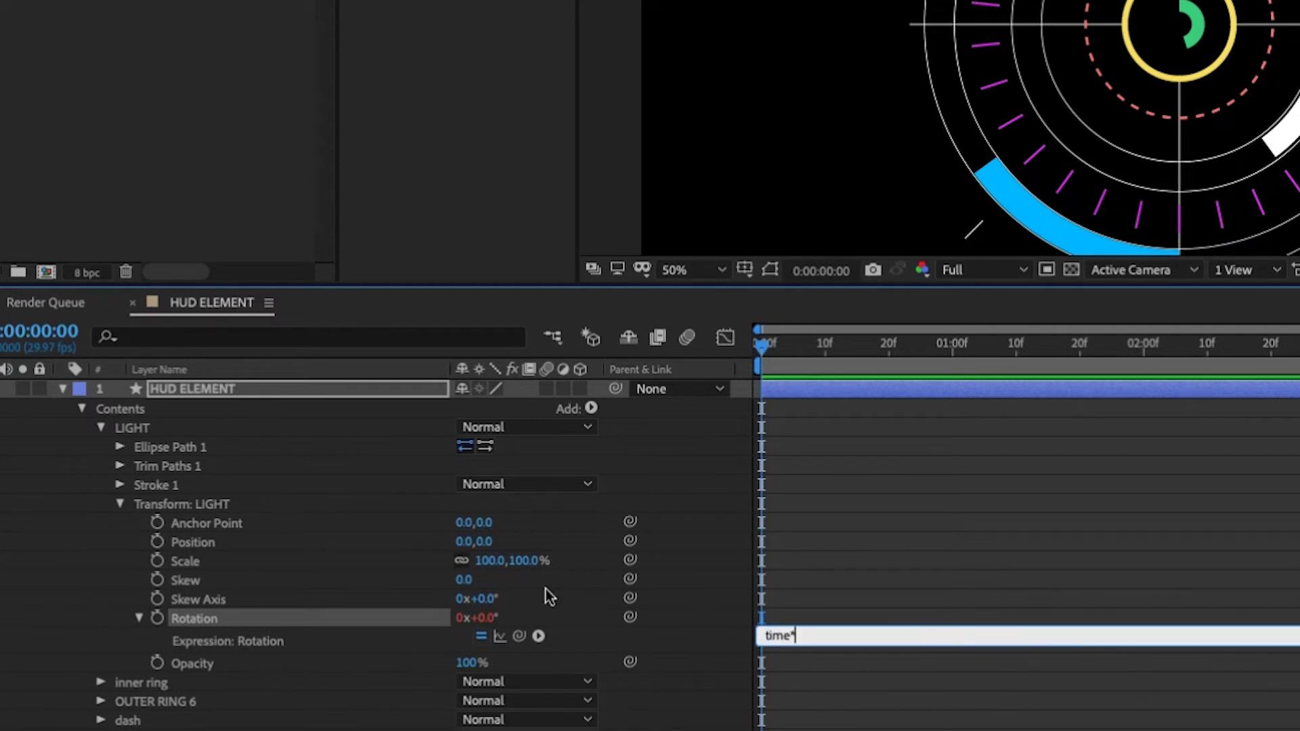
type("25")
left_click(865, 476)
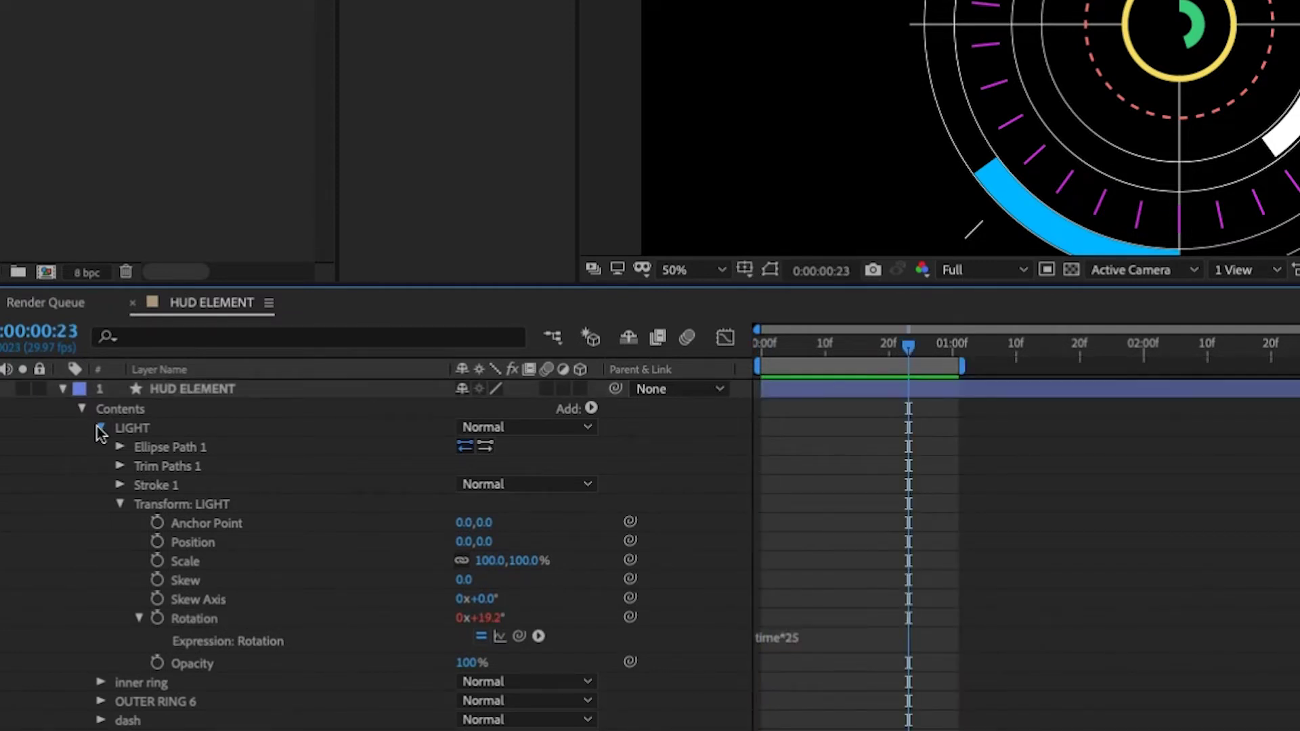
left_click(101, 428)
Step: Set the inner ring's Trim Paths Offset to 25° and animate it with the expression wiggle(2,200)
left_click(144, 447)
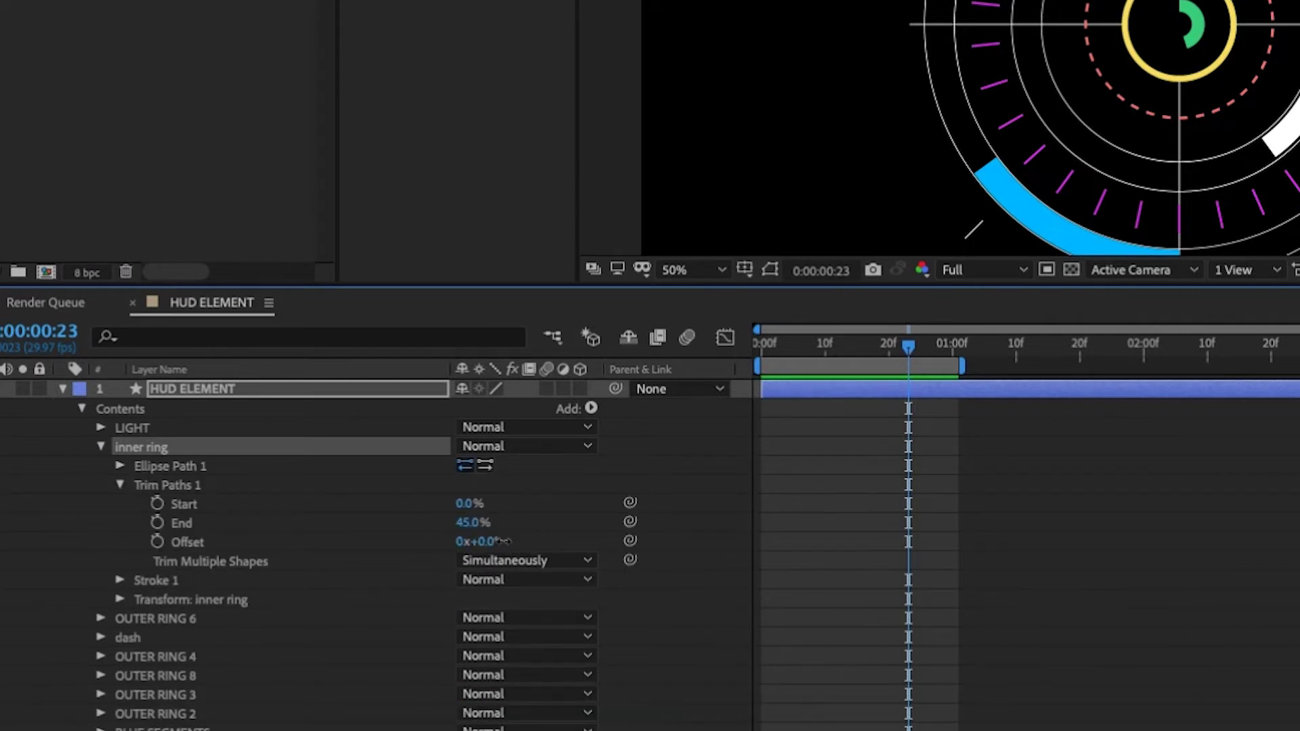
mouse_move(503, 541)
left_mouse_down()
mouse_move(406, 542)
mouse_move(500, 525)
left_mouse_up()
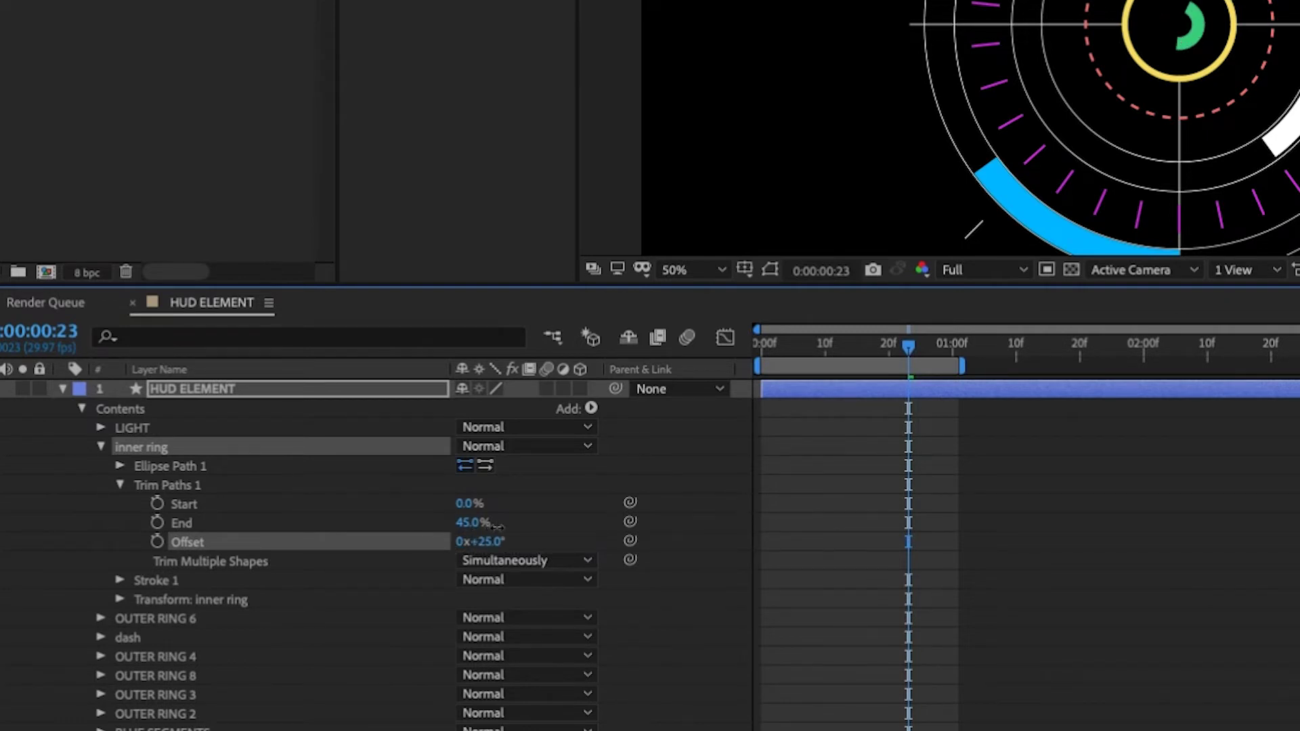
left_click(157, 543)
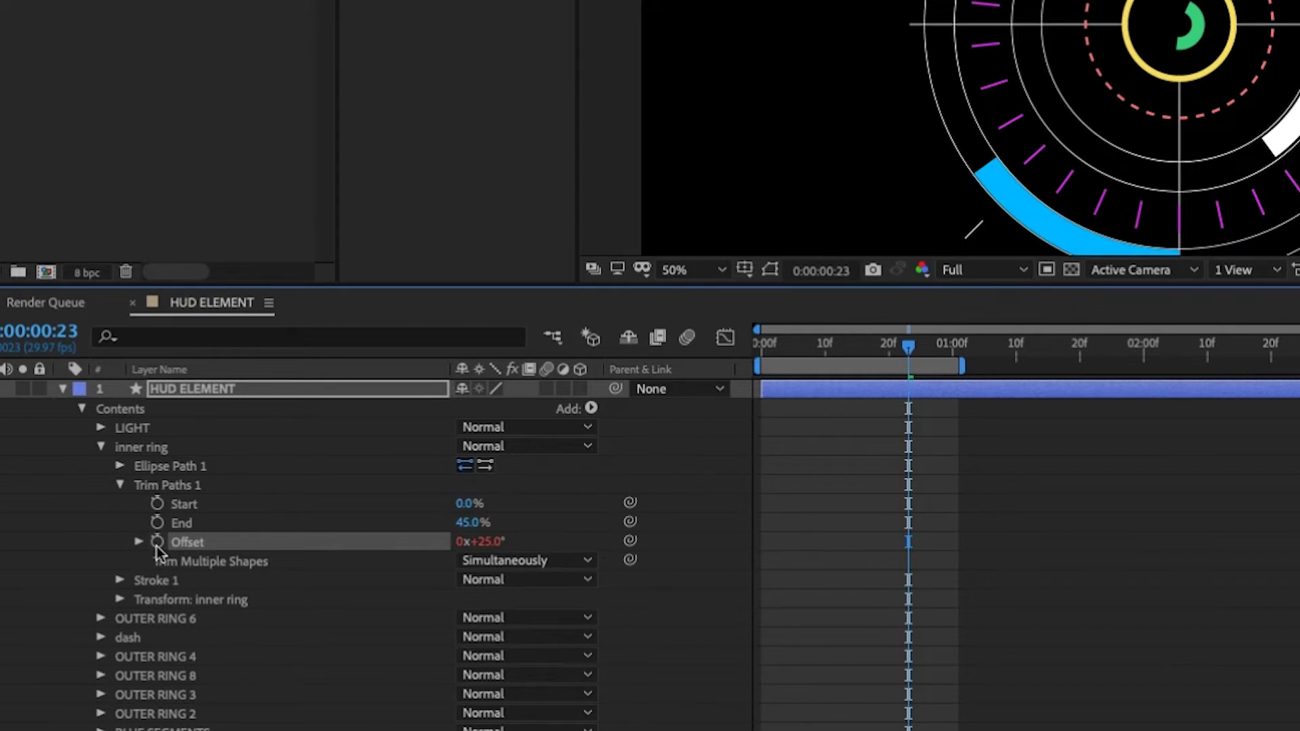
type("wiggle(2")
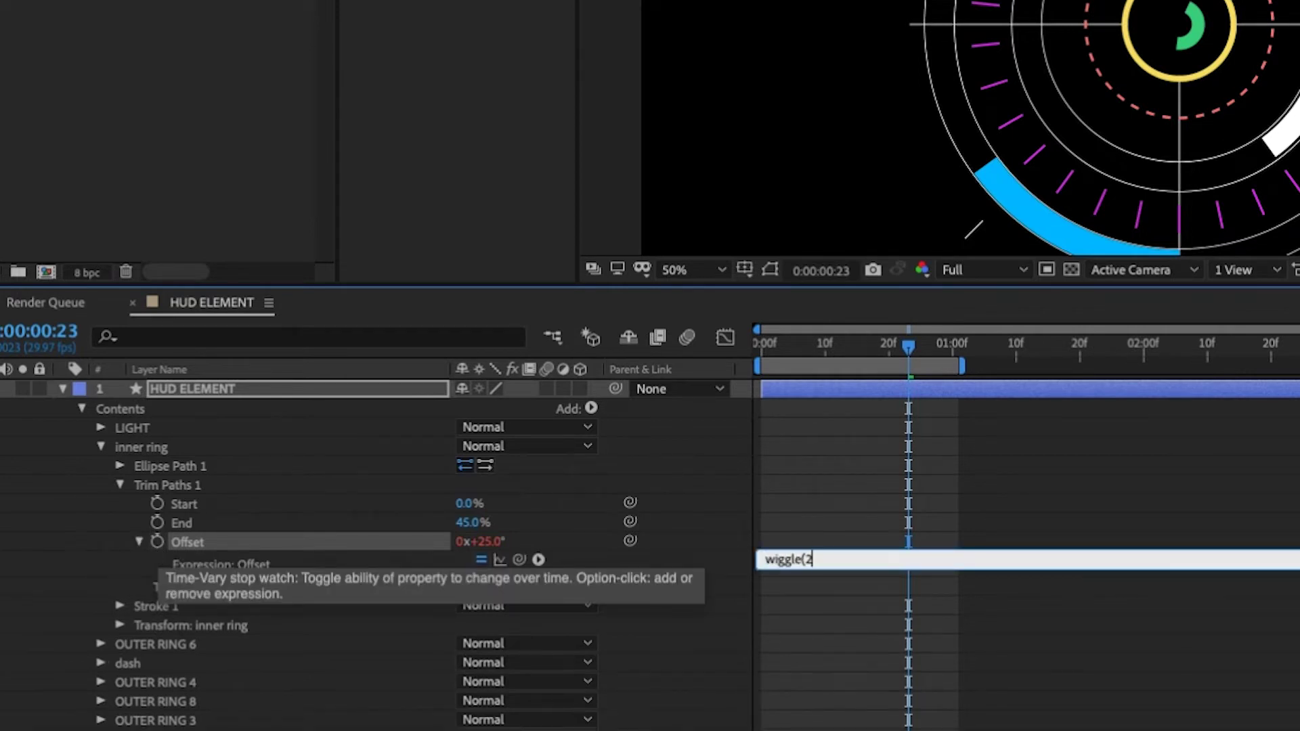
type(",200")
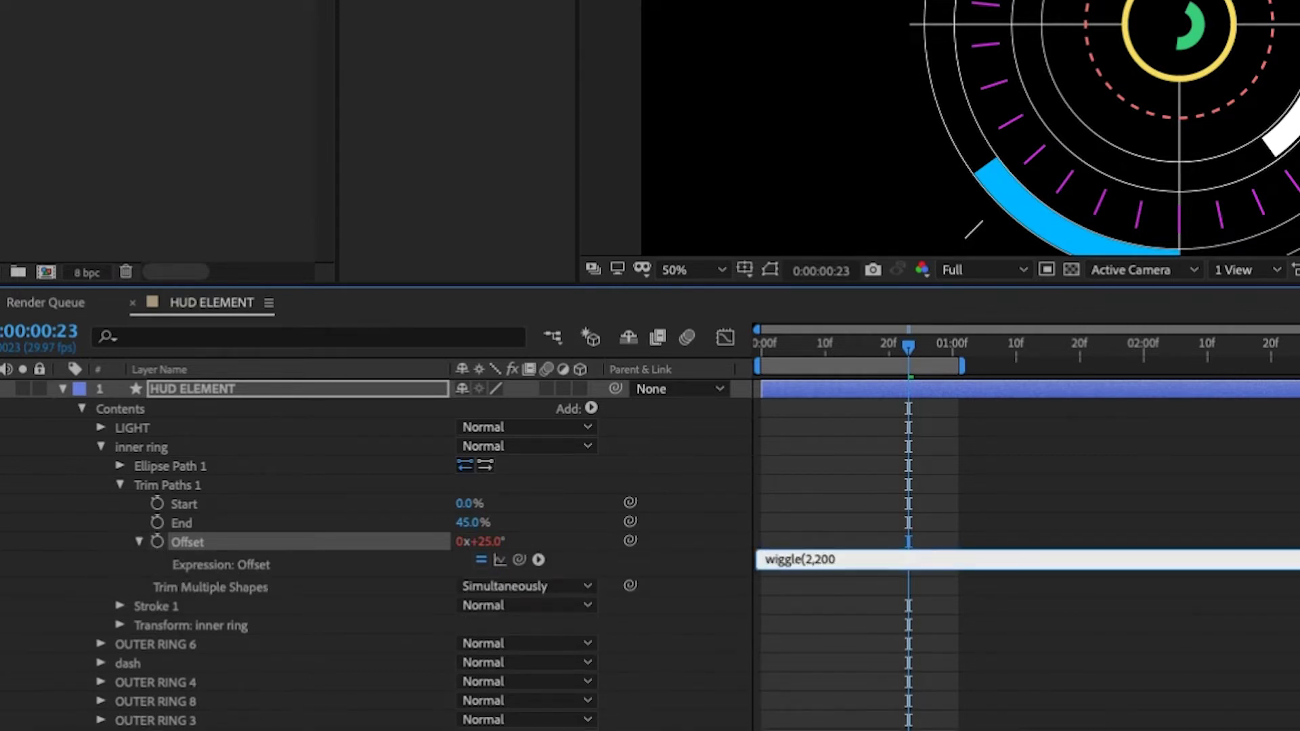
left_click(787, 344)
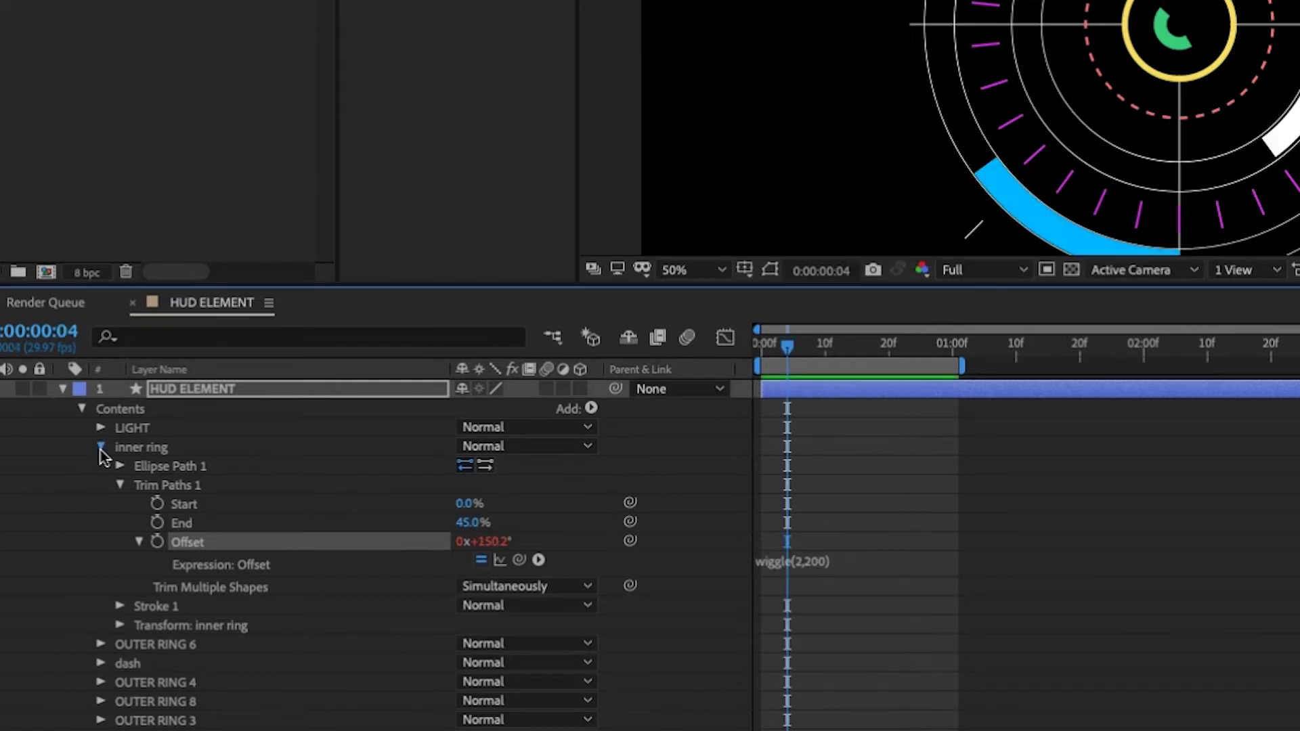
left_click(102, 447)
Step: Add the expression time*35 to the Rotation of the dash group's transform
left_click(143, 469)
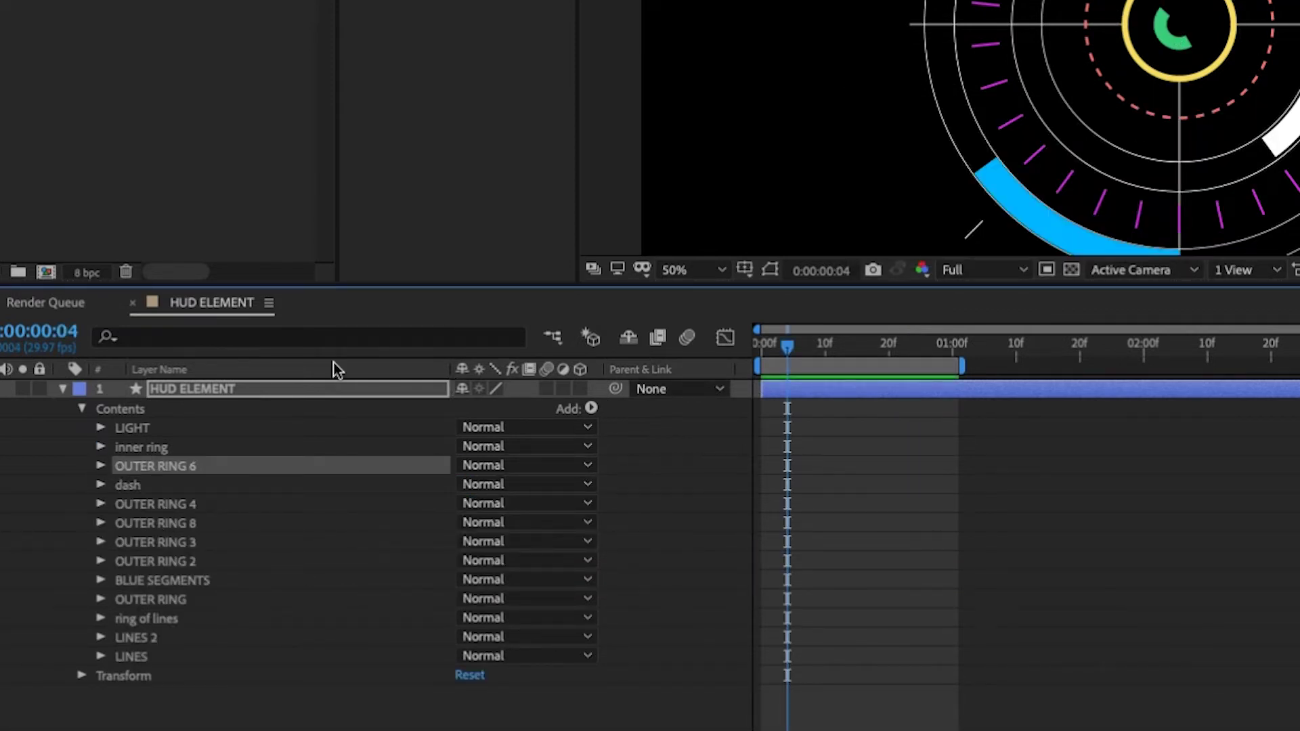
left_click(123, 485)
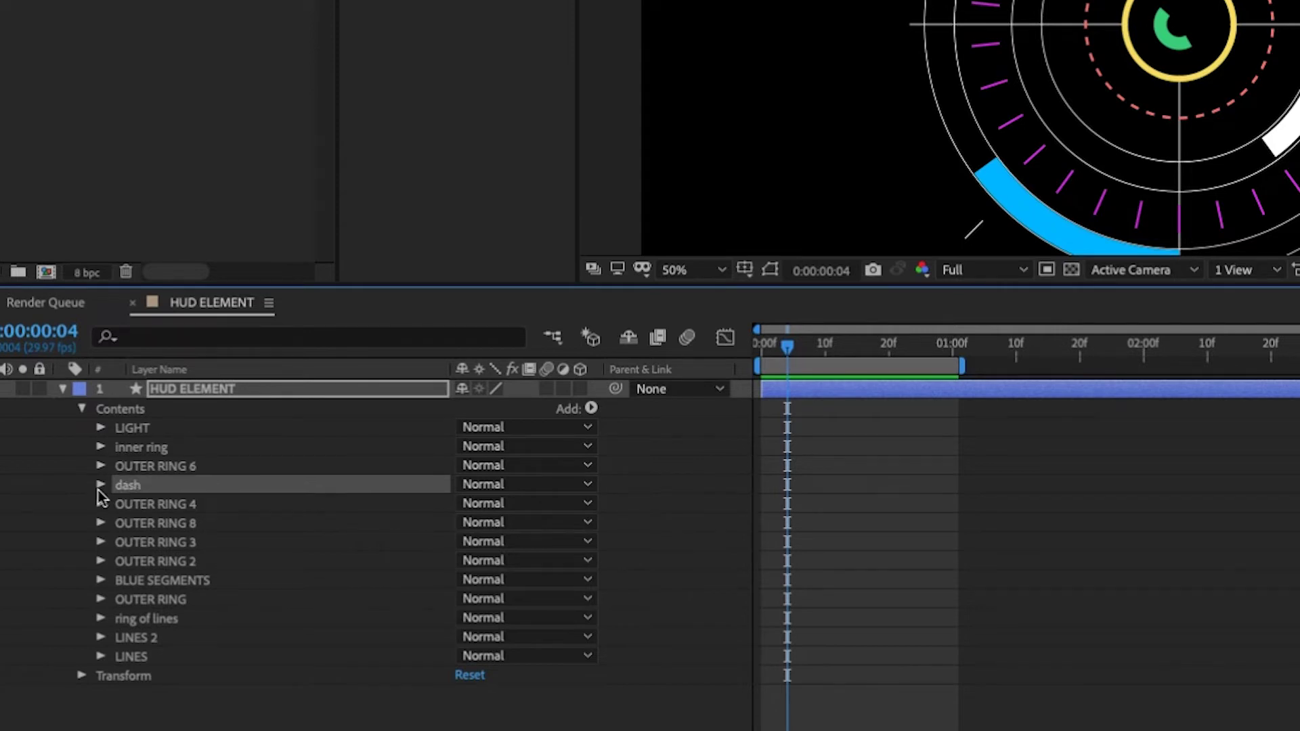
left_click(101, 485)
left_click(120, 502)
scroll(120, 501, "down", 1)
left_click(121, 498)
left_click(162, 545)
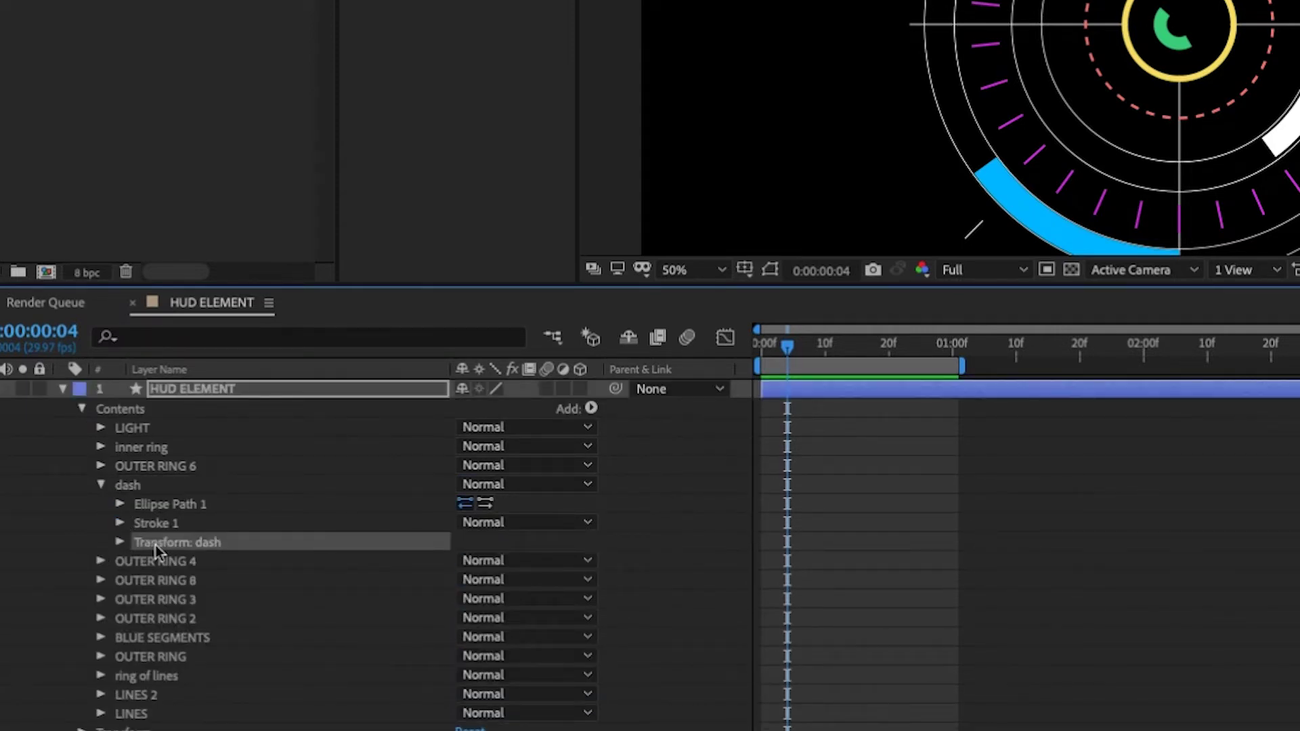
left_click(120, 541)
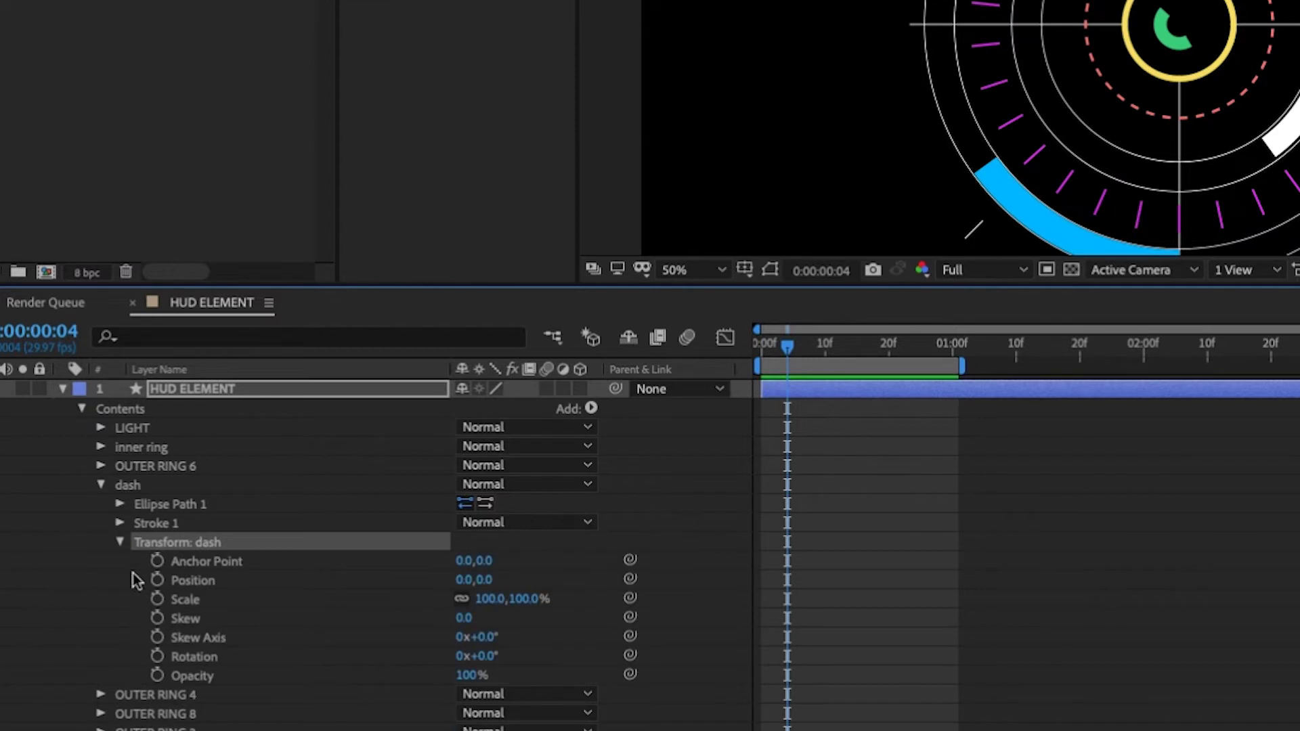
left_click(157, 656, "alt")
type("time")
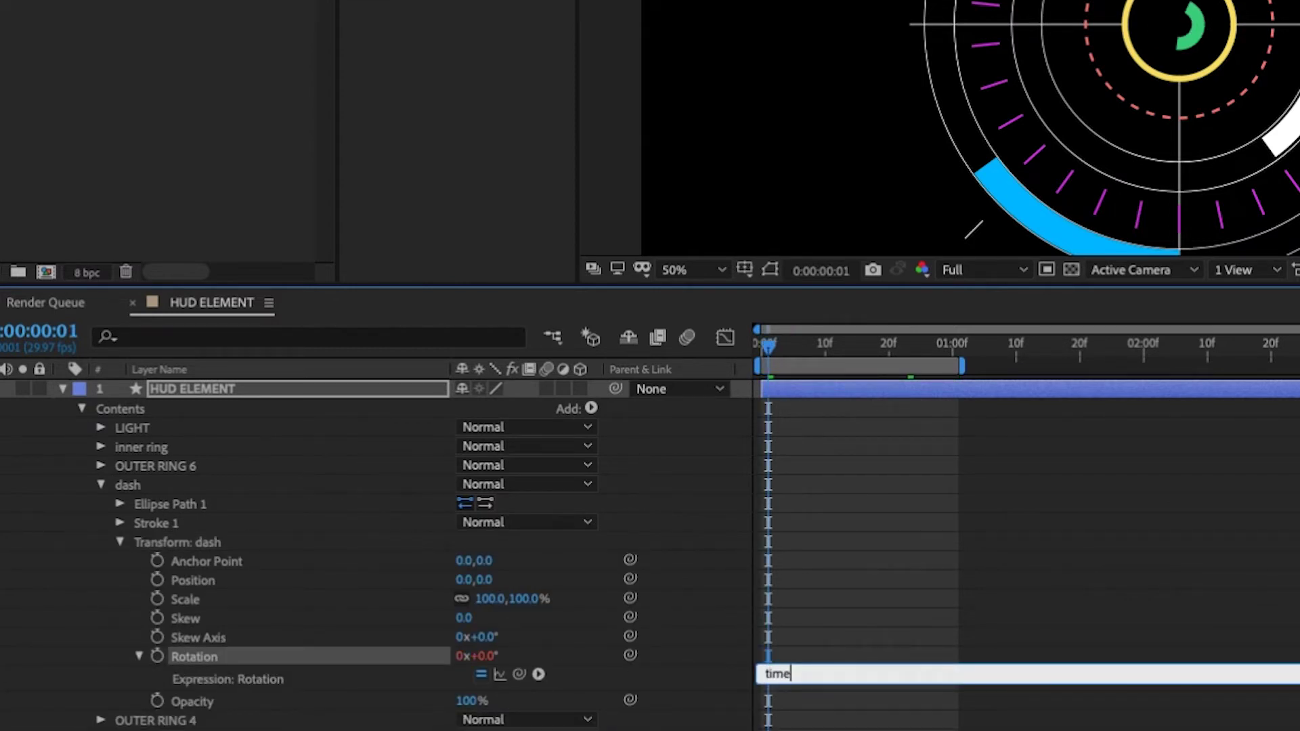
type("*35")
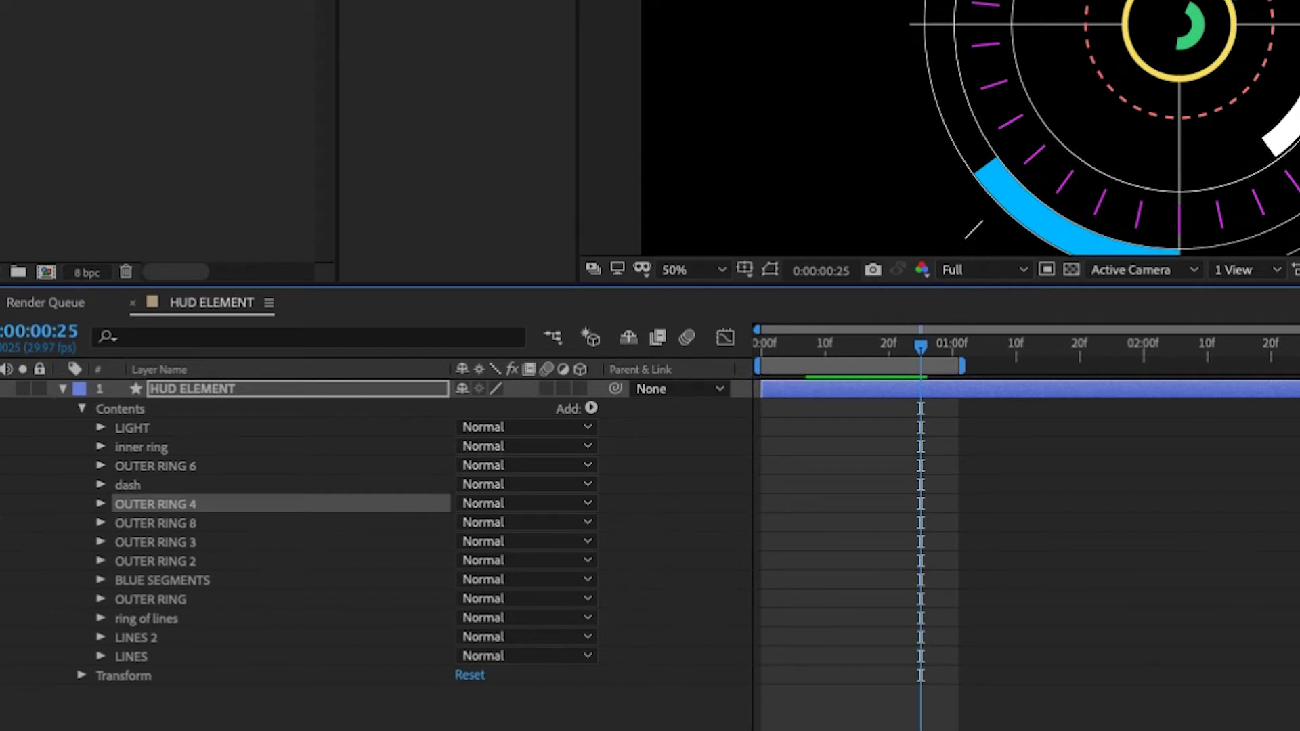
Step: Rename the OUTER RING 4 group to "bordeer 1" and the OUTER RING 3 group to "border"
key("Return")
type("bordeer 1")
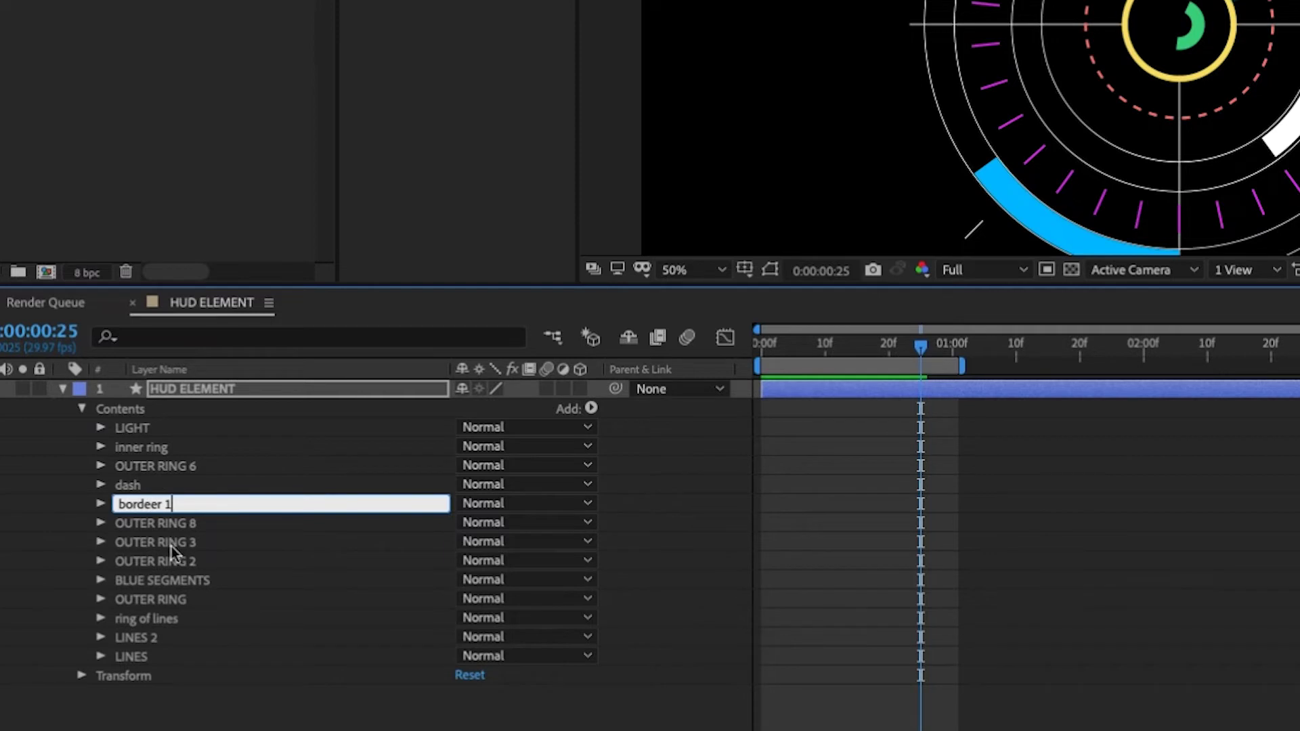
left_click(172, 547)
key("Return")
type("bo")
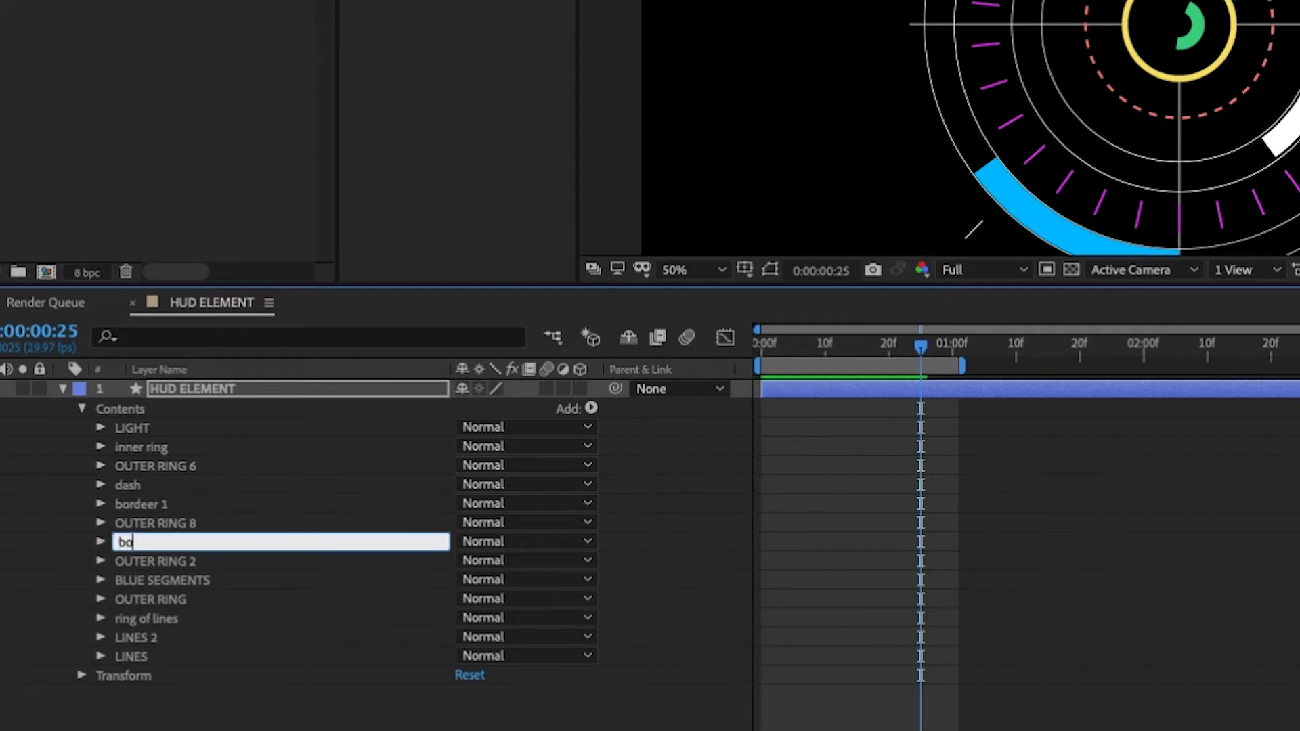
type("rder")
Step: Rename the OUTER RING 8 group to "white light"
left_click(168, 526)
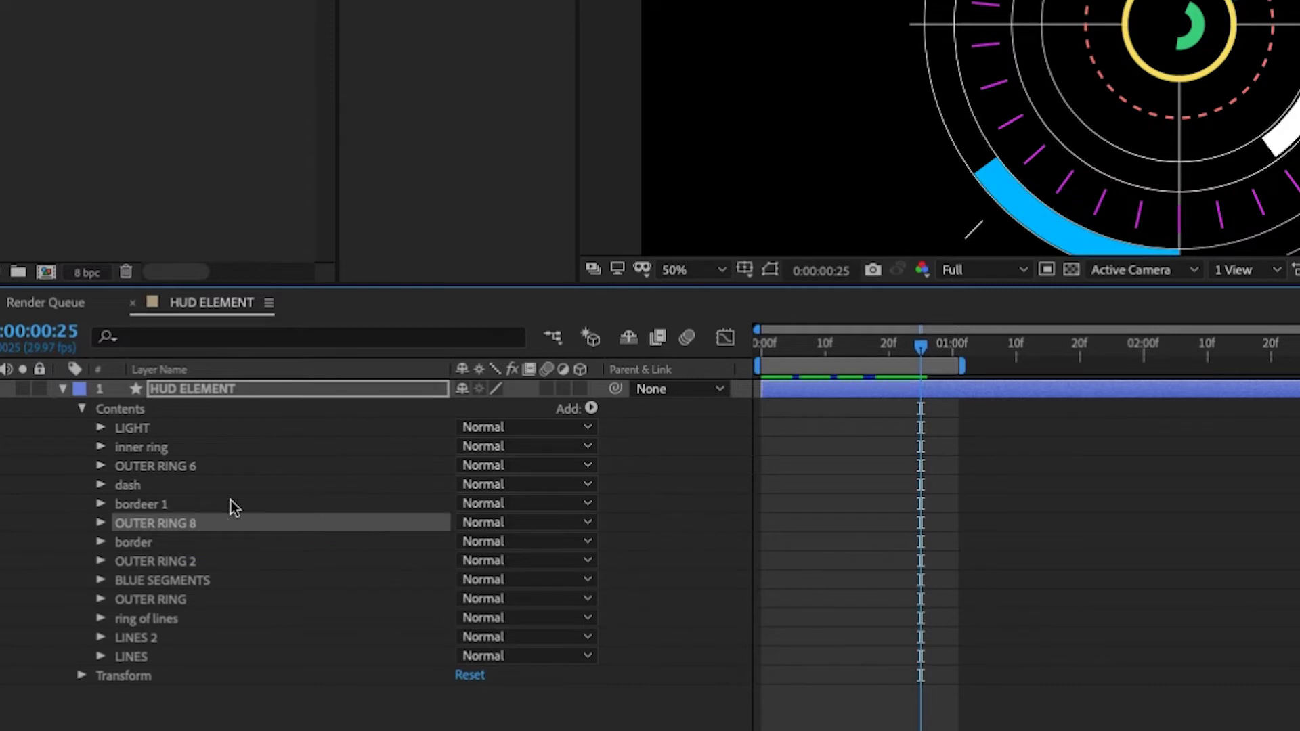
key("Return")
type("white light")
key("Return")
Step: Add the expression wiggle(1,250) to the Trim Paths Offset of the white light group and collapse the group
left_click(100, 523)
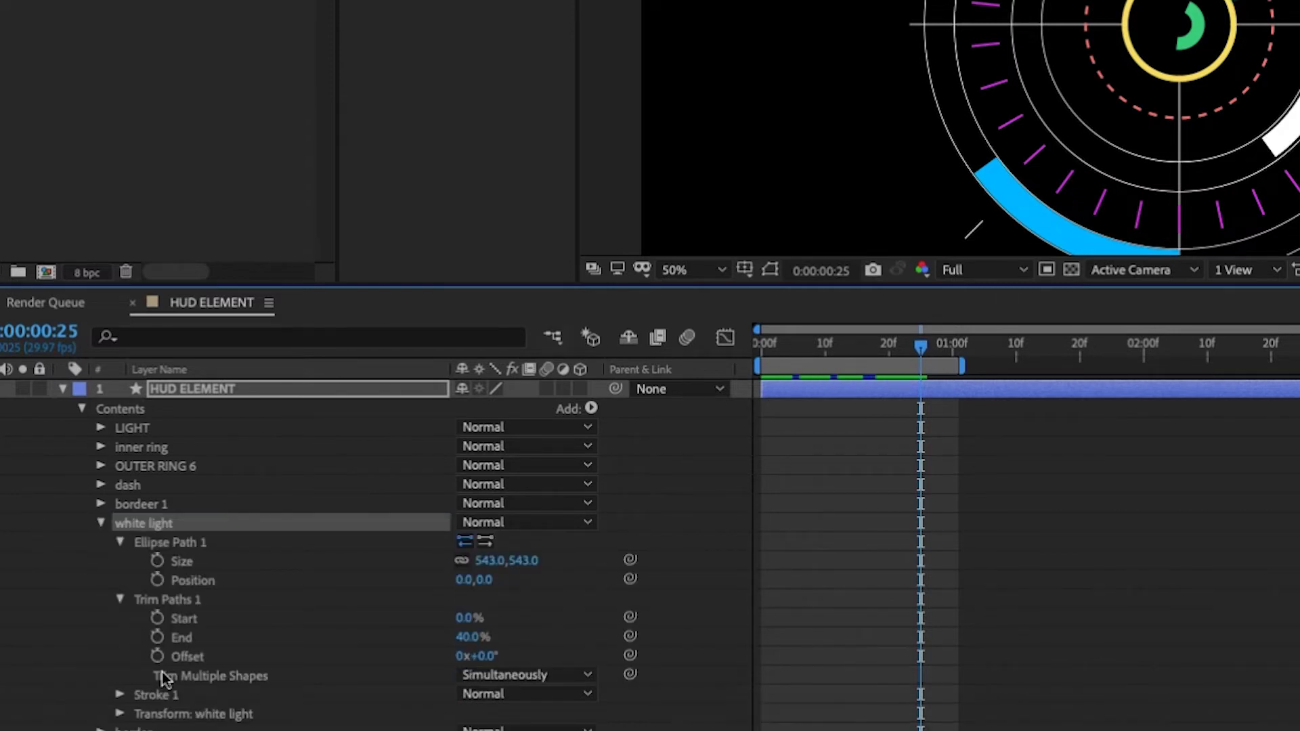
left_click(158, 659, "alt")
type("wiggle(1,250")
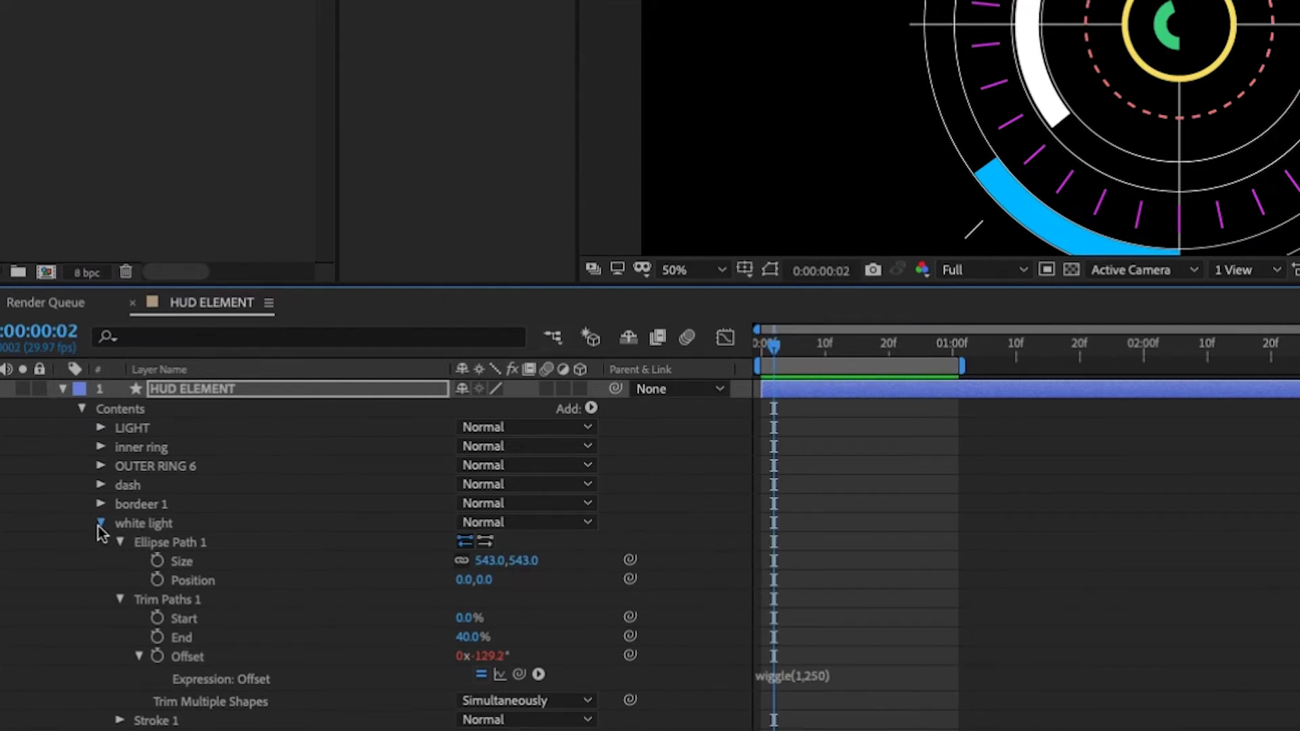
left_click(100, 523)
Step: Add the expression wiggle(1,90) to the Trim Paths Offset of the BLUE 2 group inside BLUE SEGMENTS
left_click(139, 580)
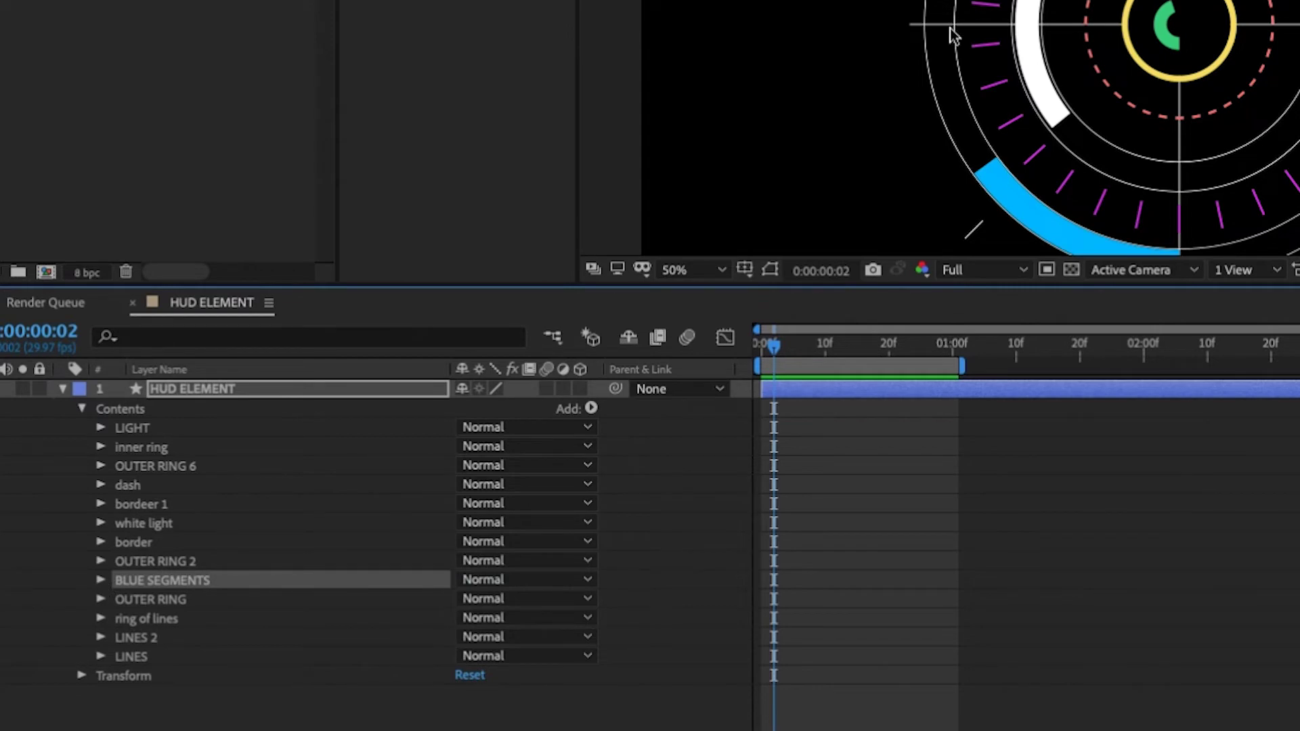
left_click(99, 580)
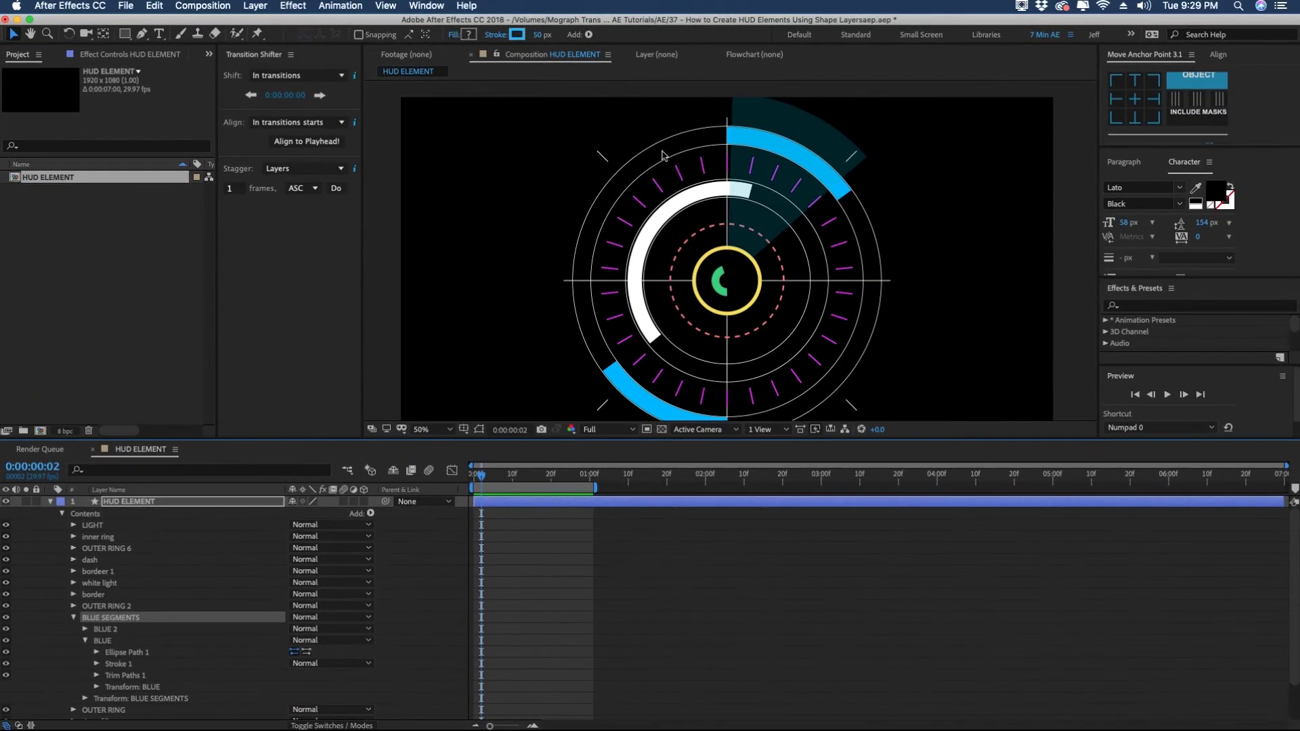
left_click(85, 630)
scroll(92, 647, "down", 1)
left_click(97, 659)
left_click(104, 627)
scroll(122, 636, "down", 1)
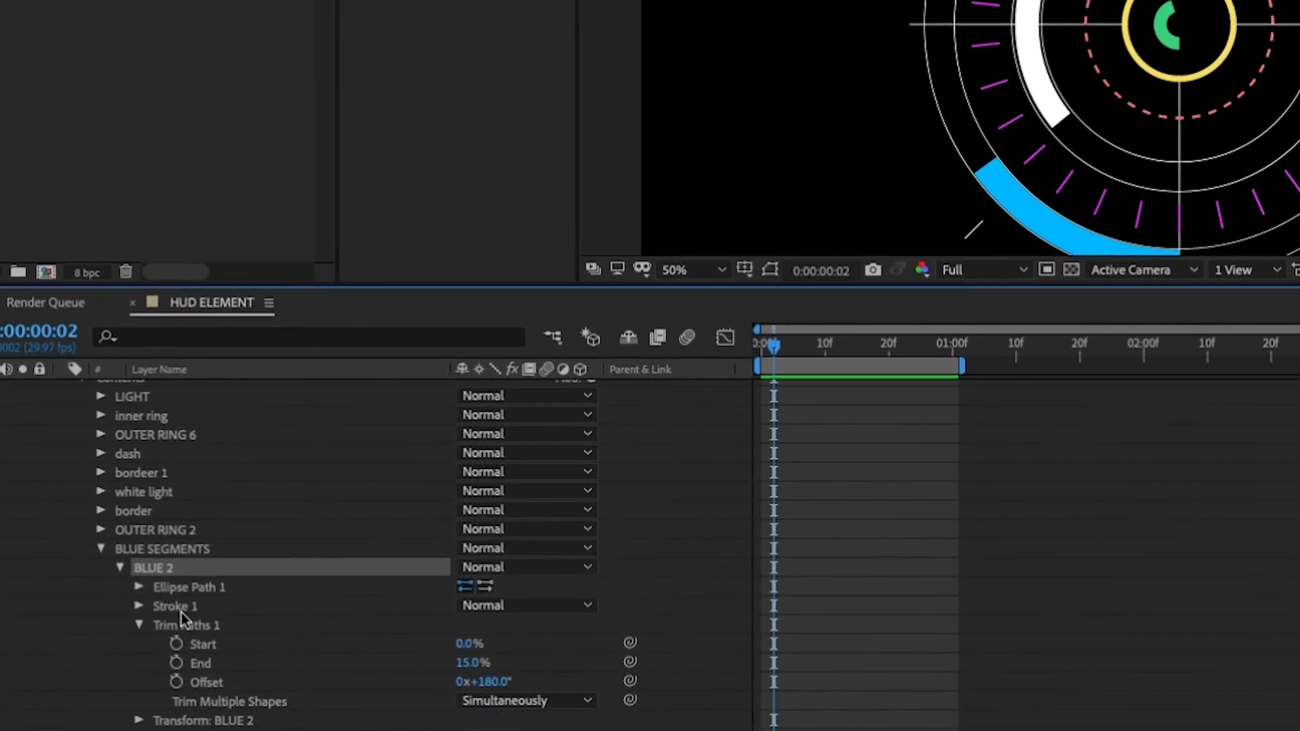
scroll(172, 624, "down", 4)
left_click(145, 667)
left_click(142, 493)
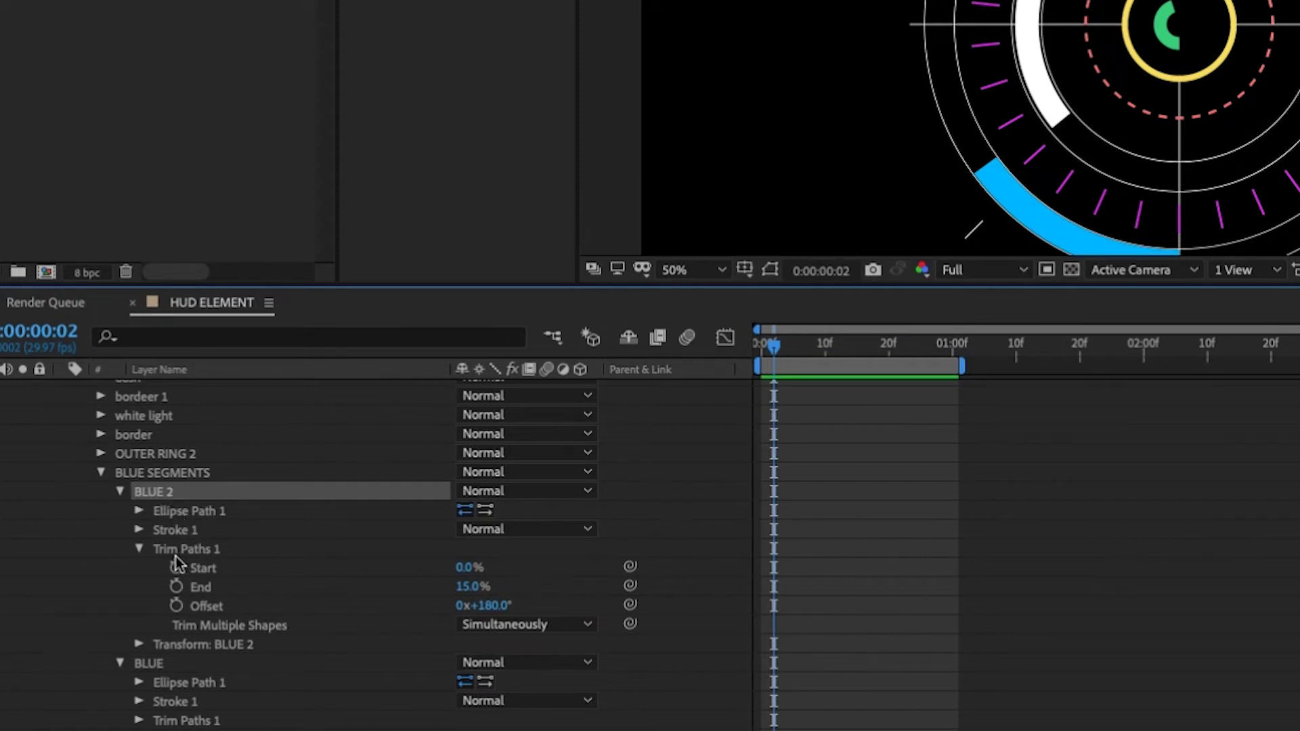
left_click(176, 605, "alt")
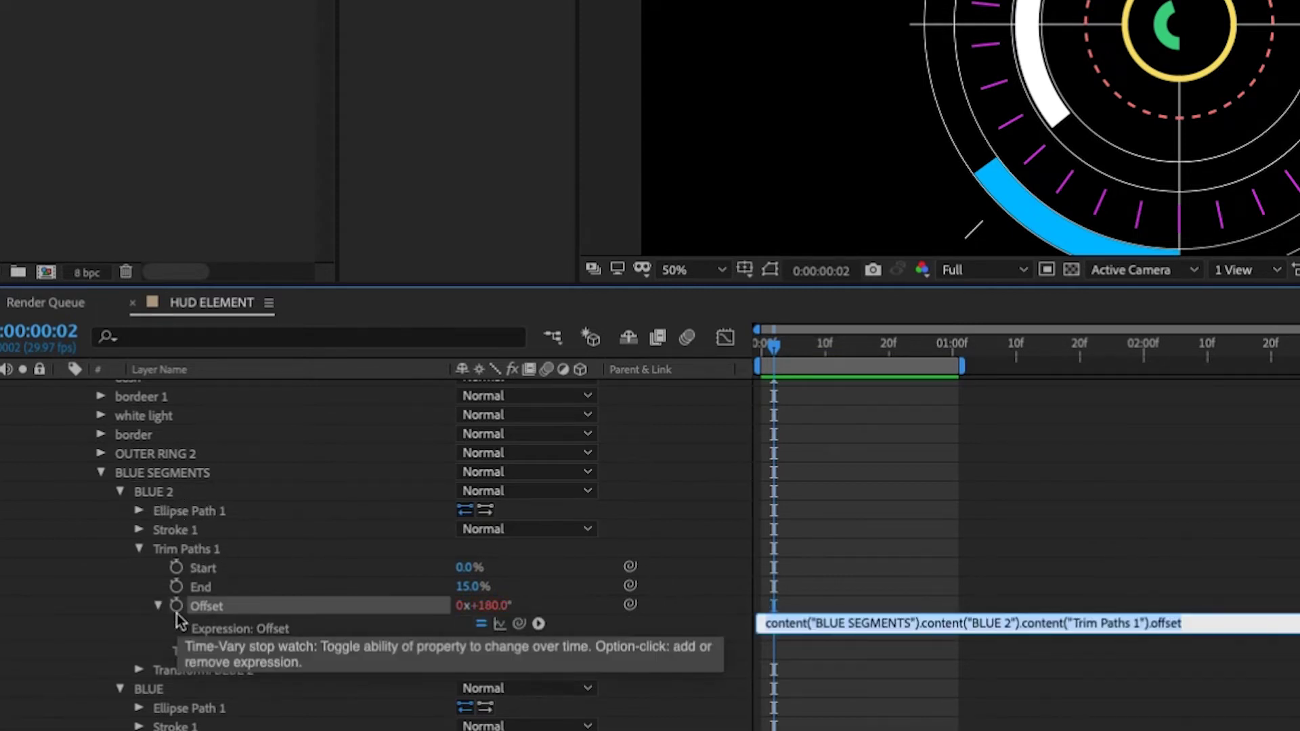
type("wiggle(")
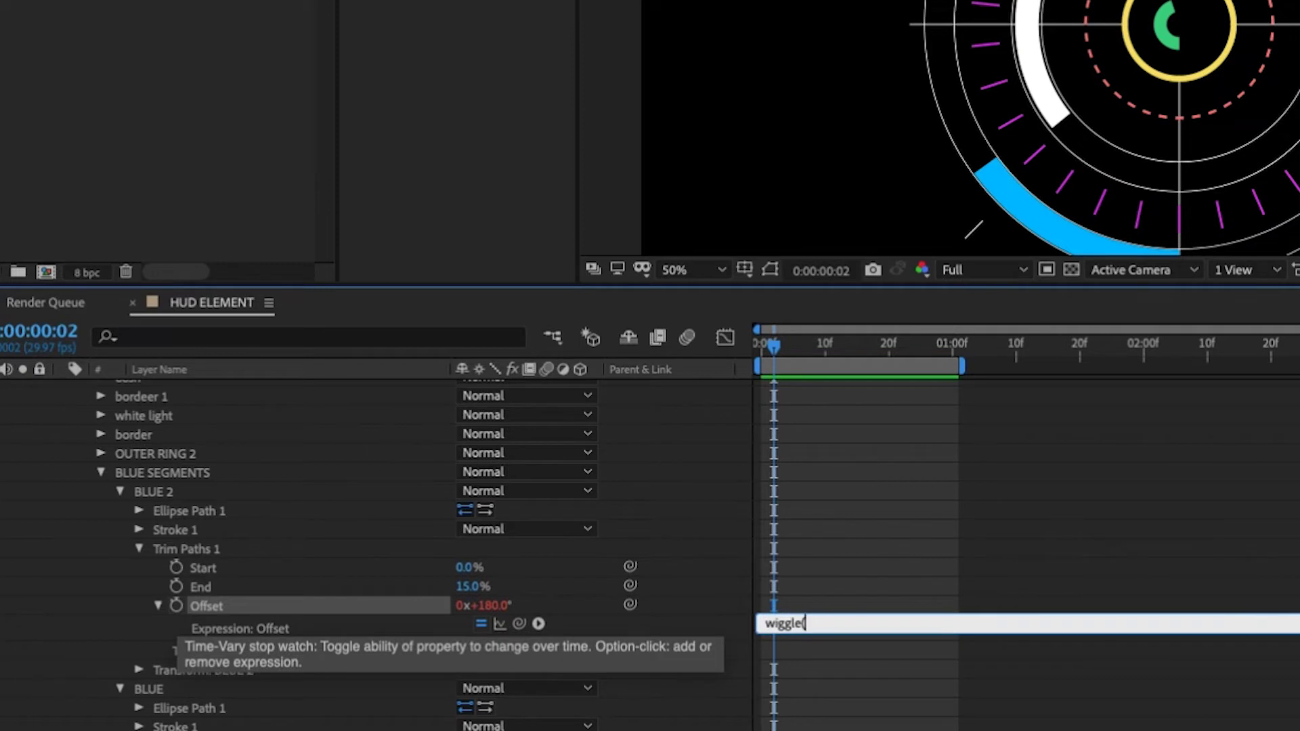
type("1,90)")
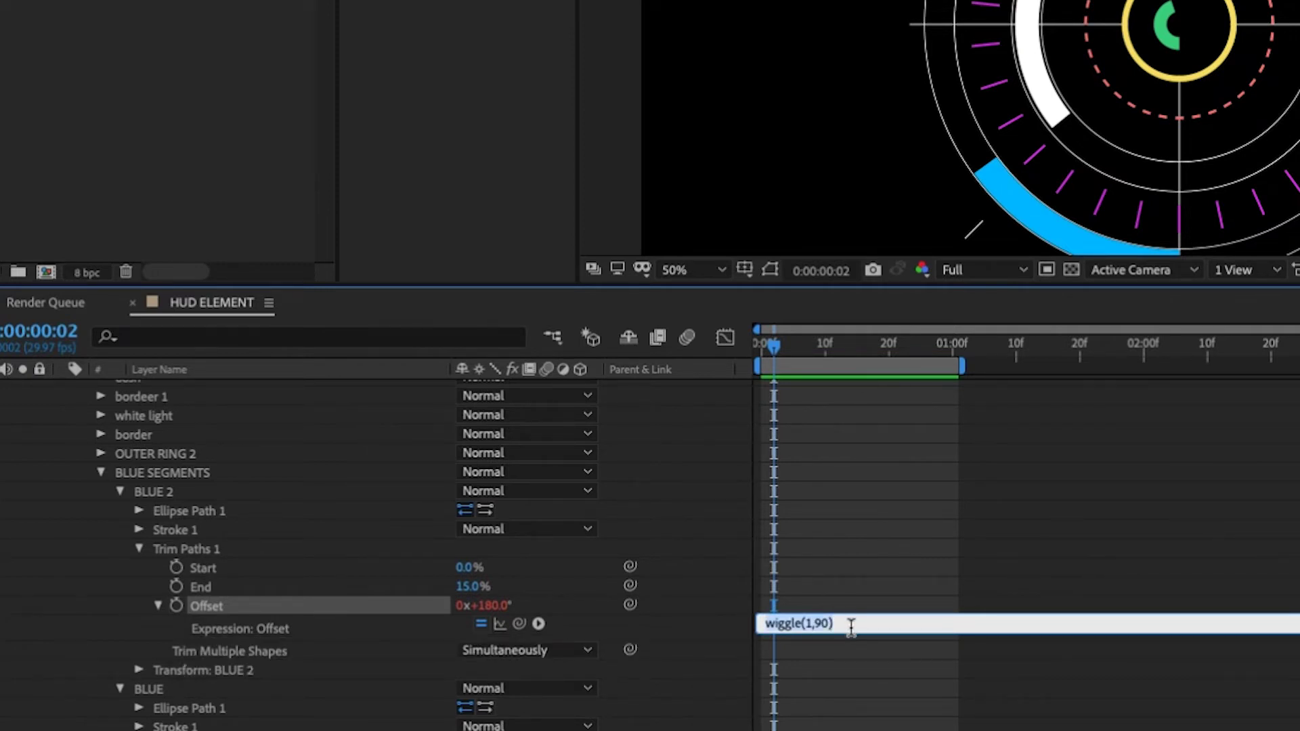
Step: Add the expression wiggle(1,90) to the Trim Paths Offset of the BLUE group inside BLUE SEGMENTS
left_click(157, 688)
scroll(158, 678, "down", 3)
left_click(139, 669)
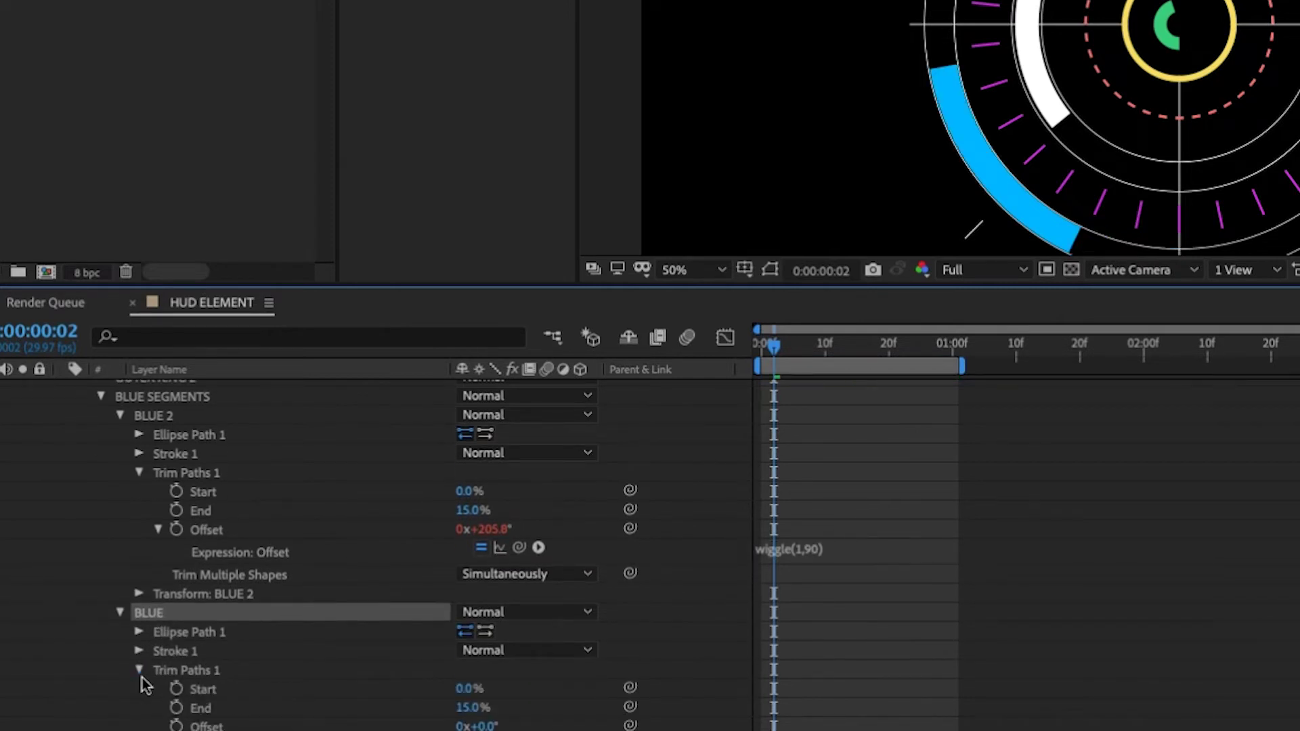
left_click(177, 694, "alt")
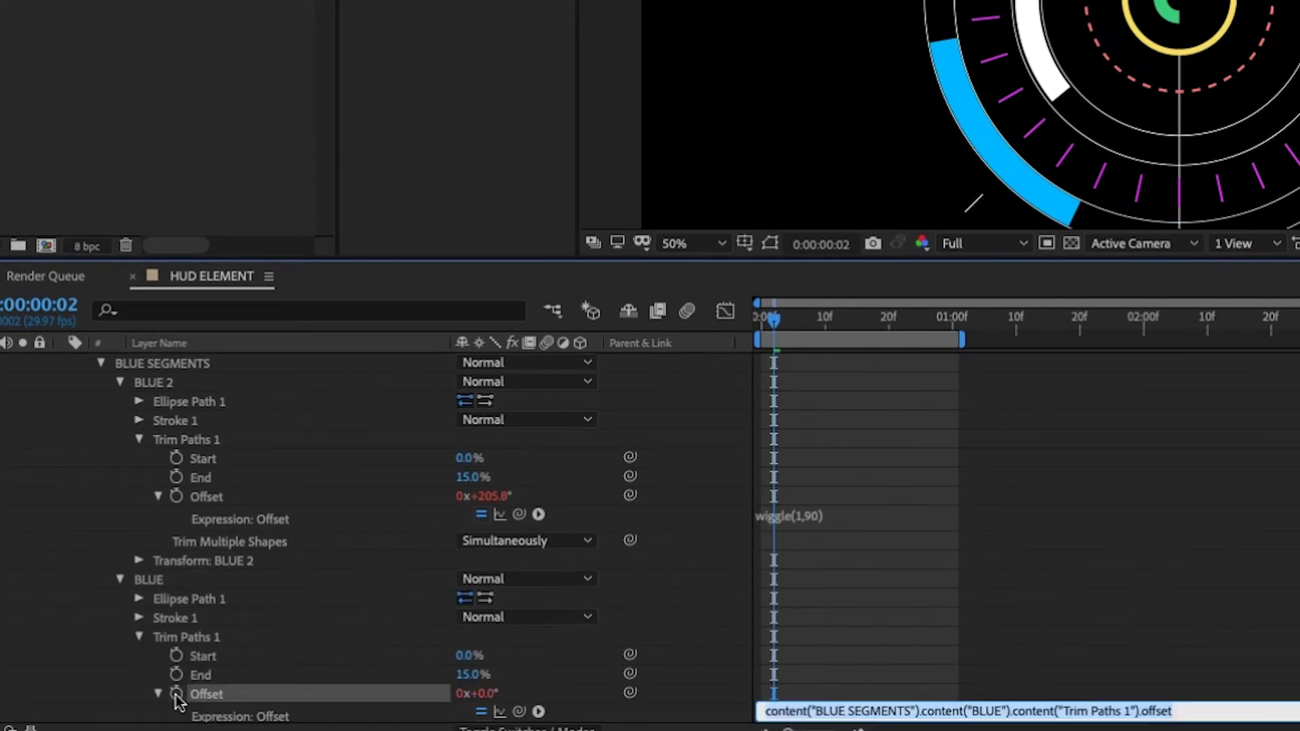
type("wiggle(1,90)")
left_click(1144, 338)
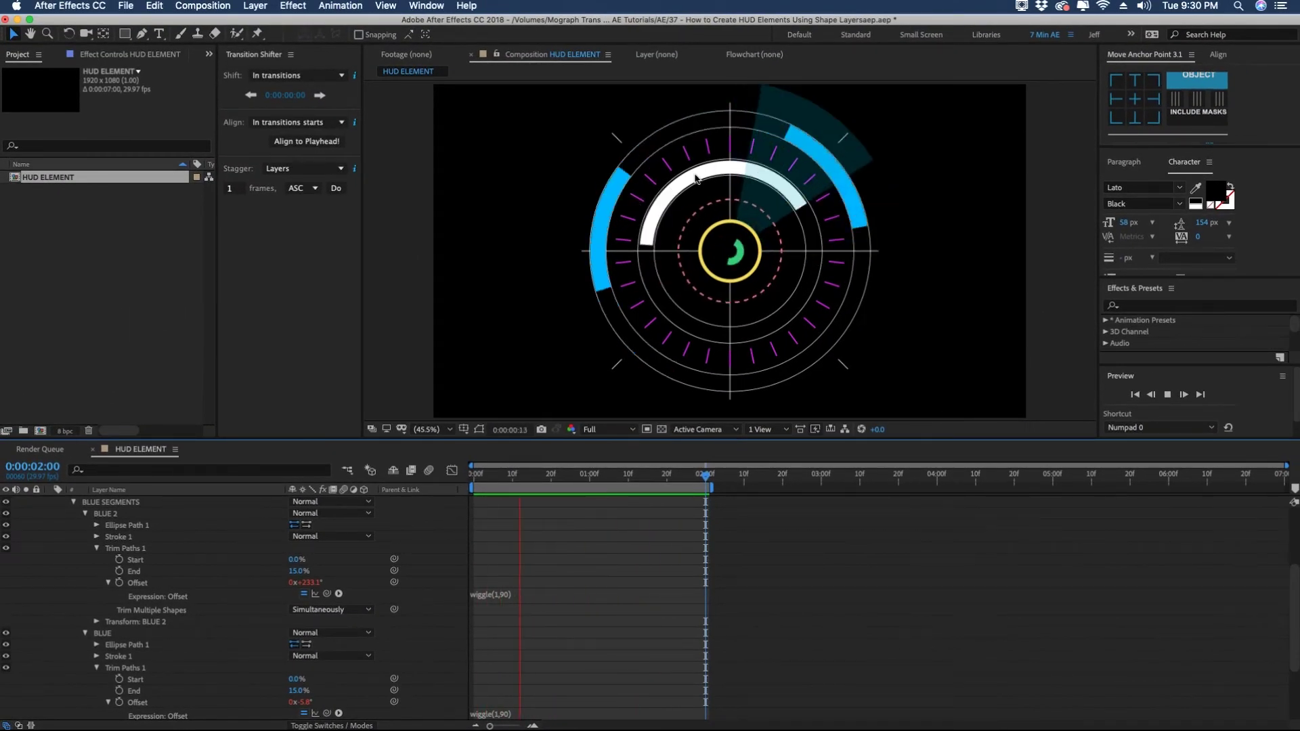
Step: Set the Rotation of the BLUE group's transform to 51° and preview the animation
key("space")
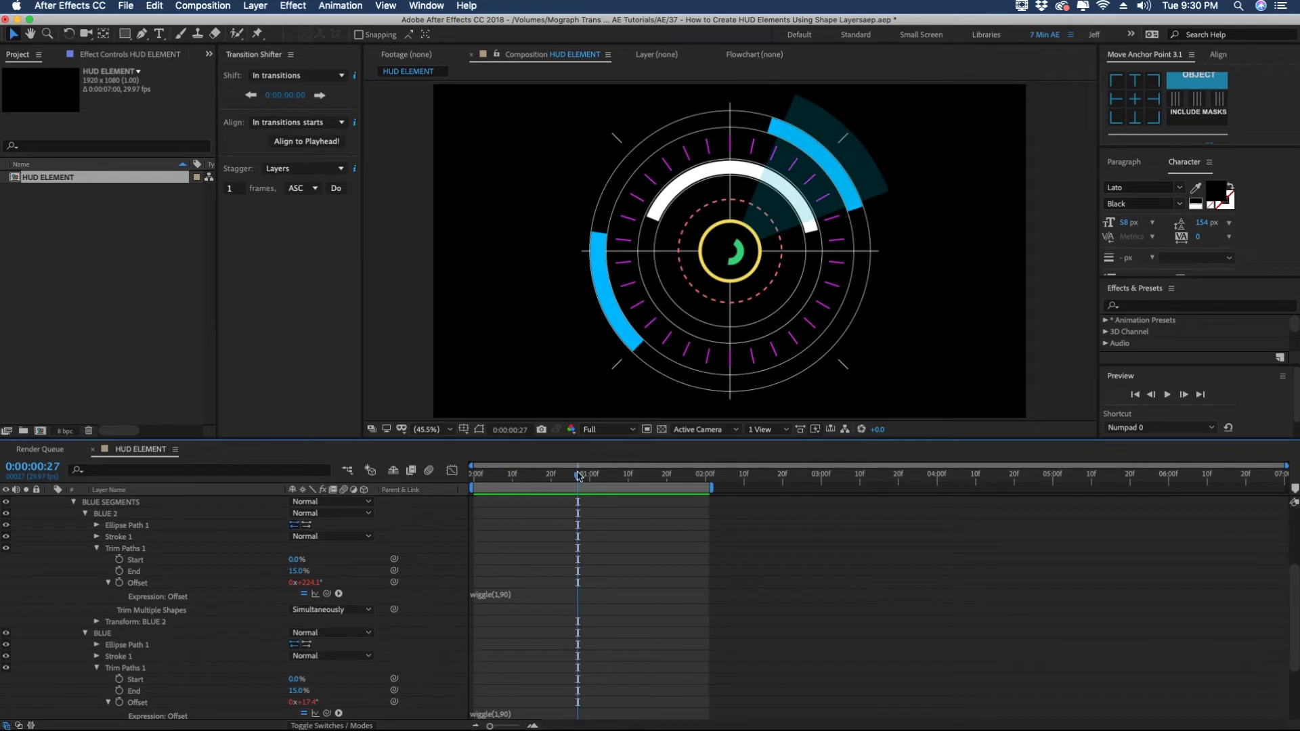
left_click_drag(545, 484, 533, 486)
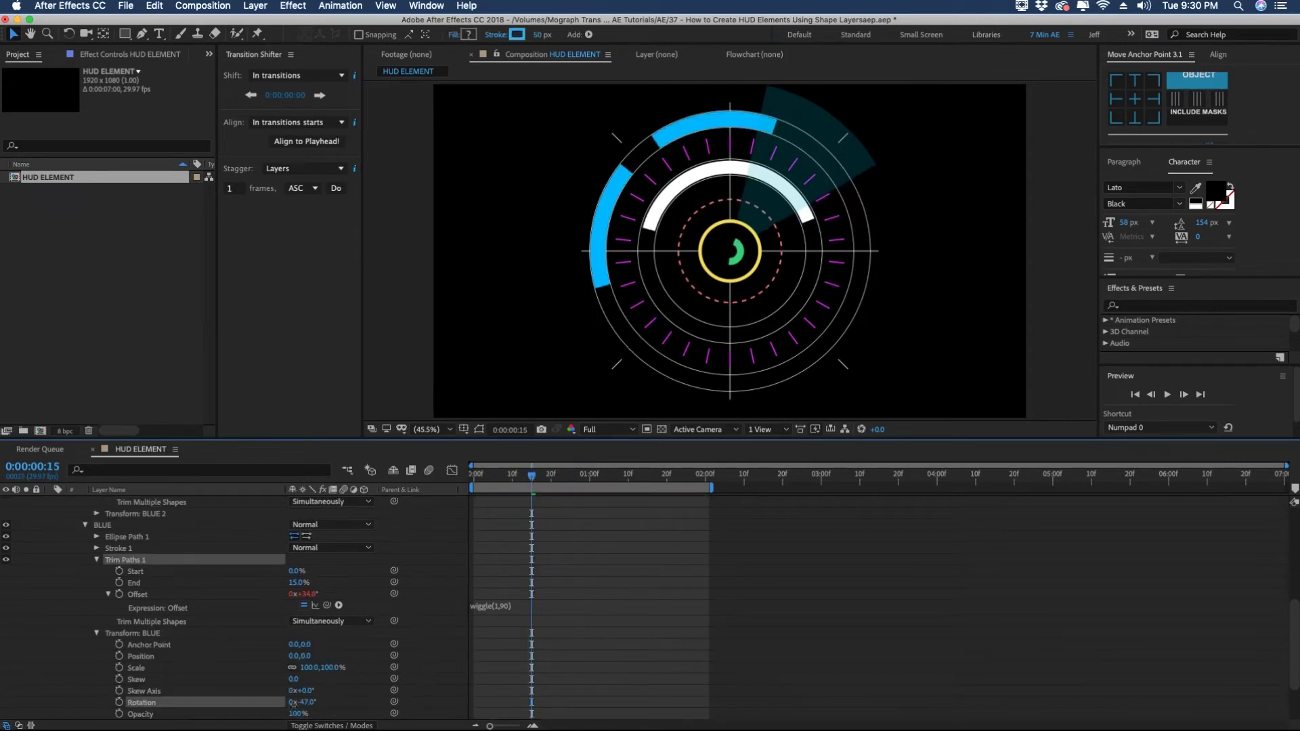
left_click_drag(279, 705, 340, 706)
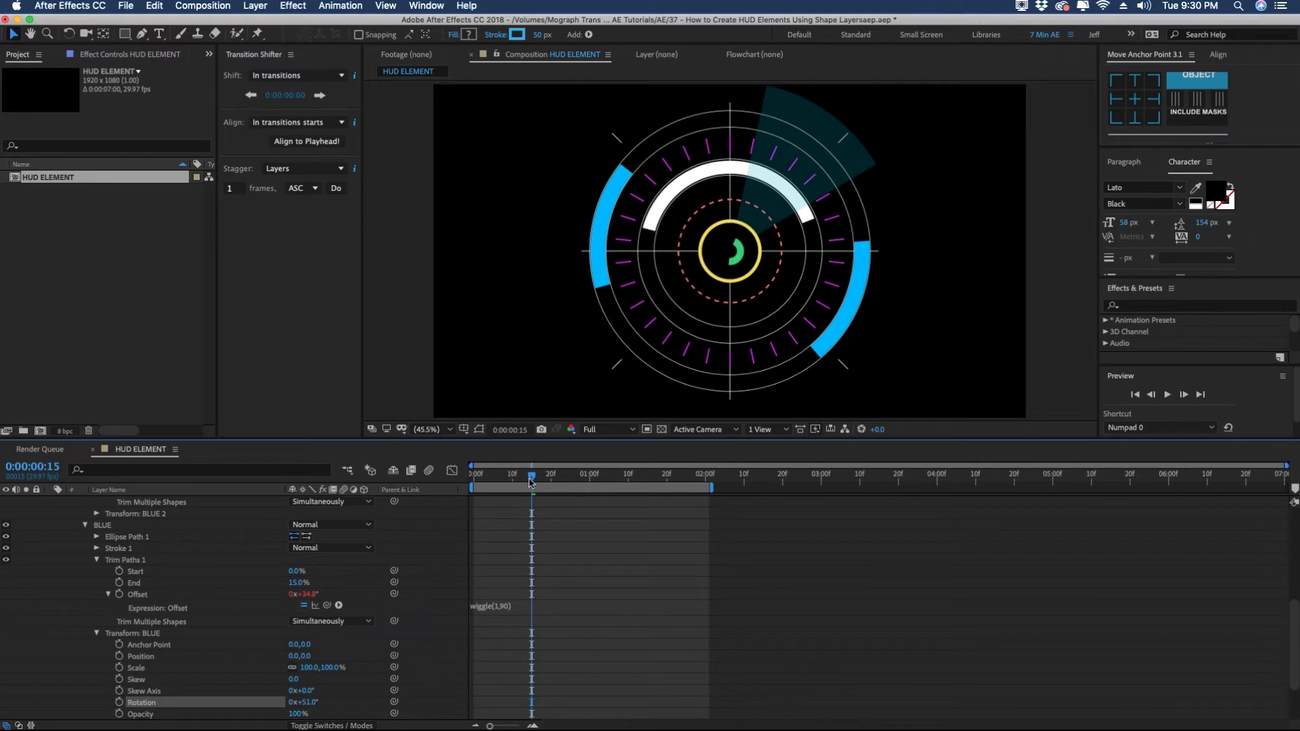
key("space")
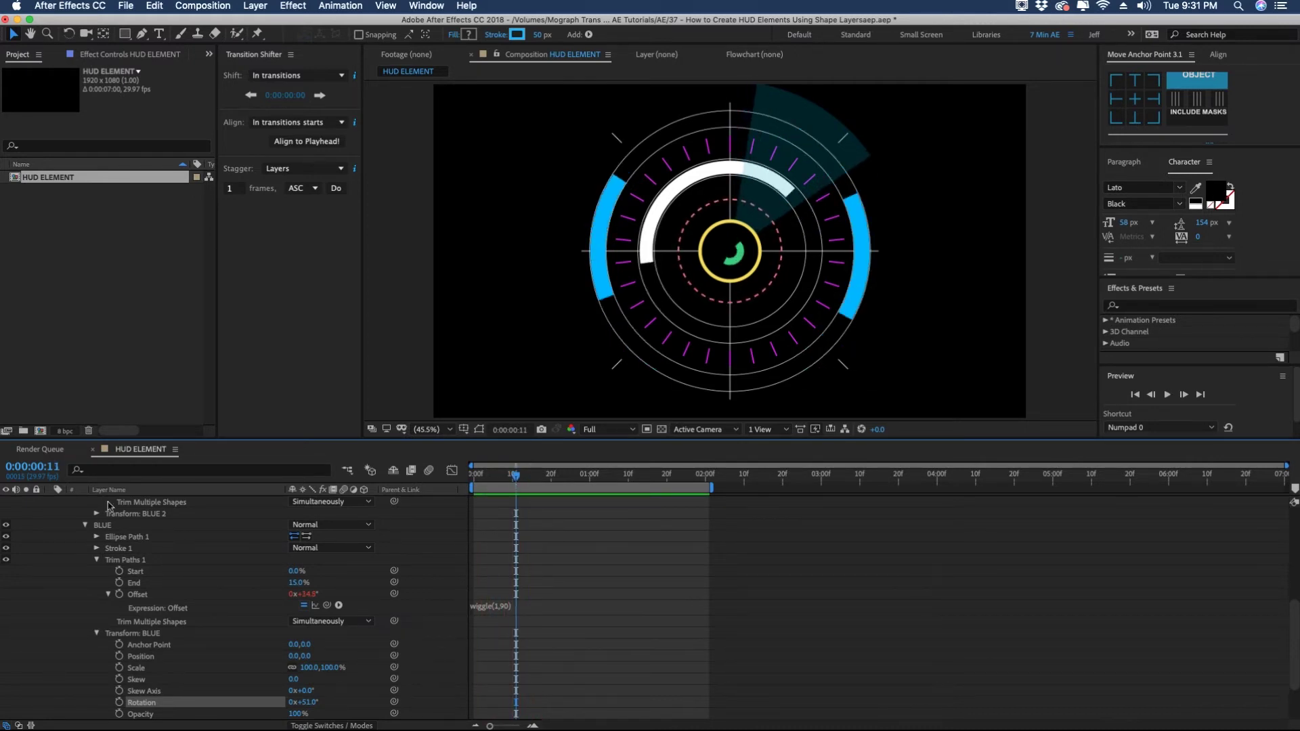
Step: Collapse the BLUE and BLUE SEGMENTS groups and stop the preview
left_click(85, 526)
left_click(74, 514)
key("space")
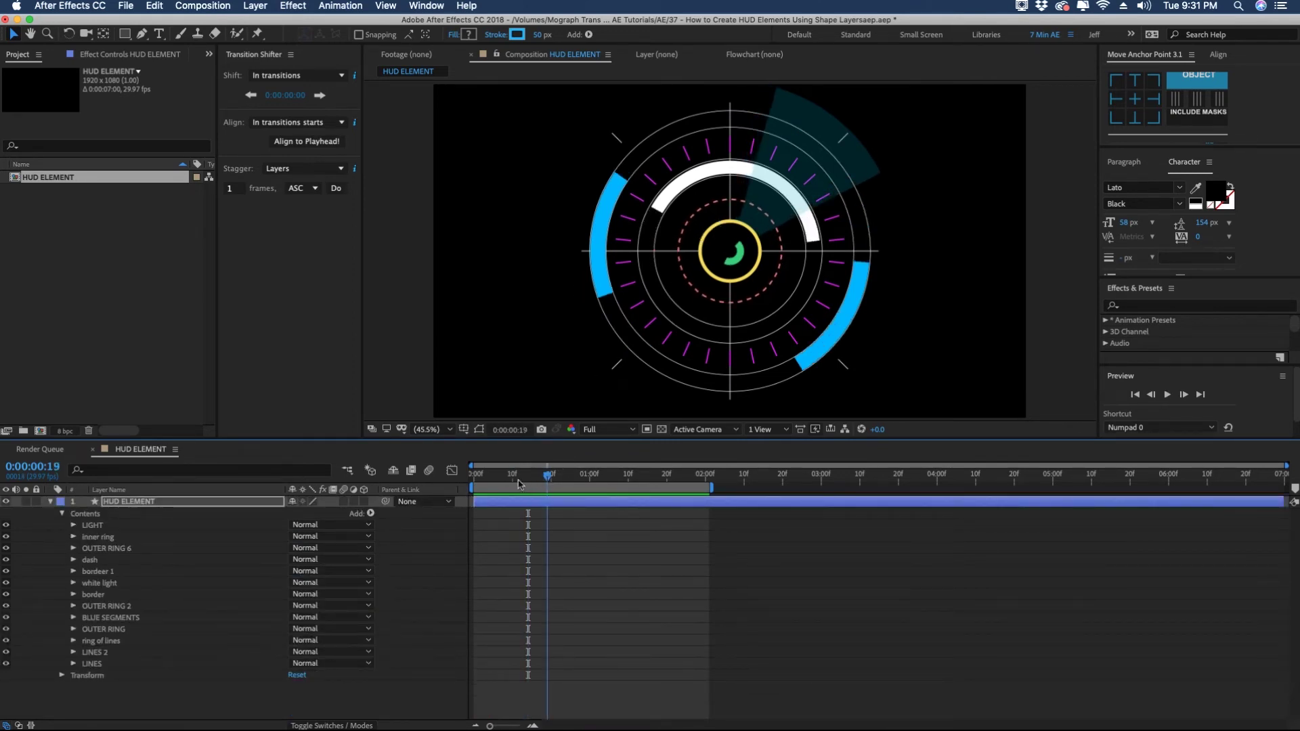
Step: Add the expression time*-20 to the Rotation of the ring of lines group's transform and preview the animation
left_click(92, 640)
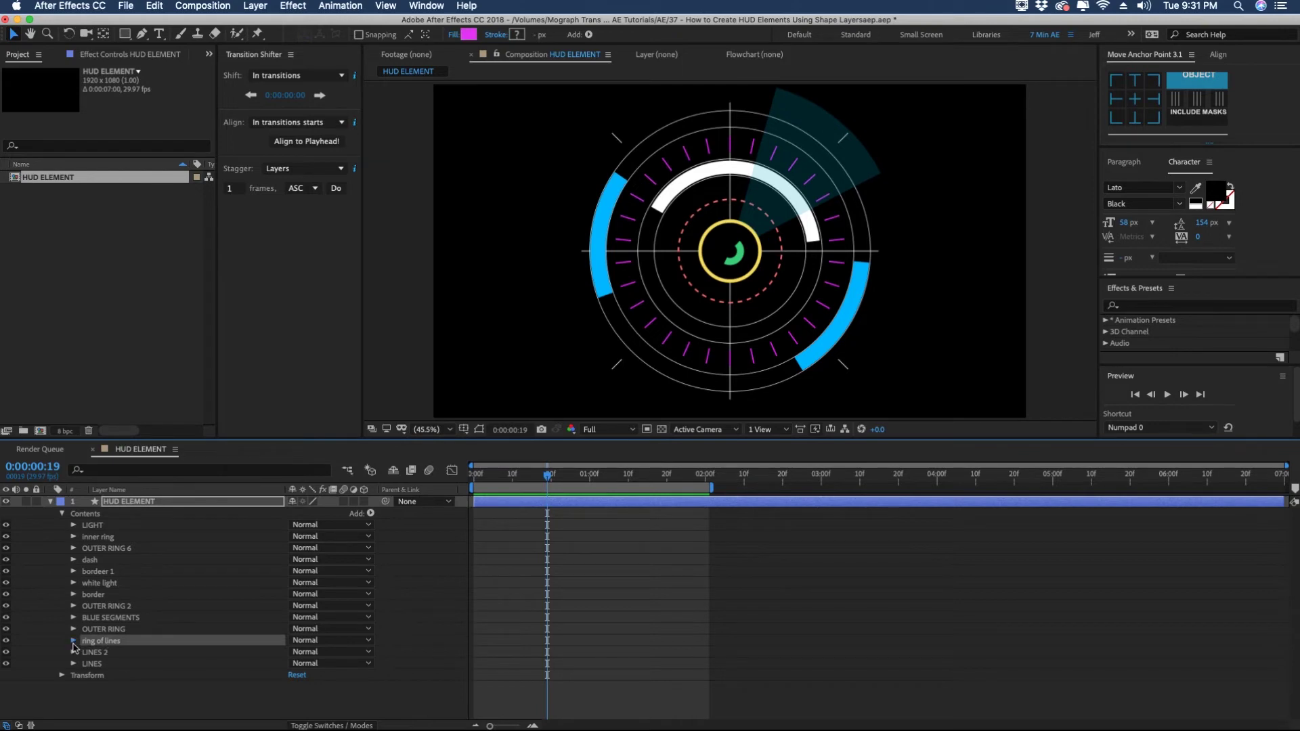
left_click(74, 641)
left_click(85, 528)
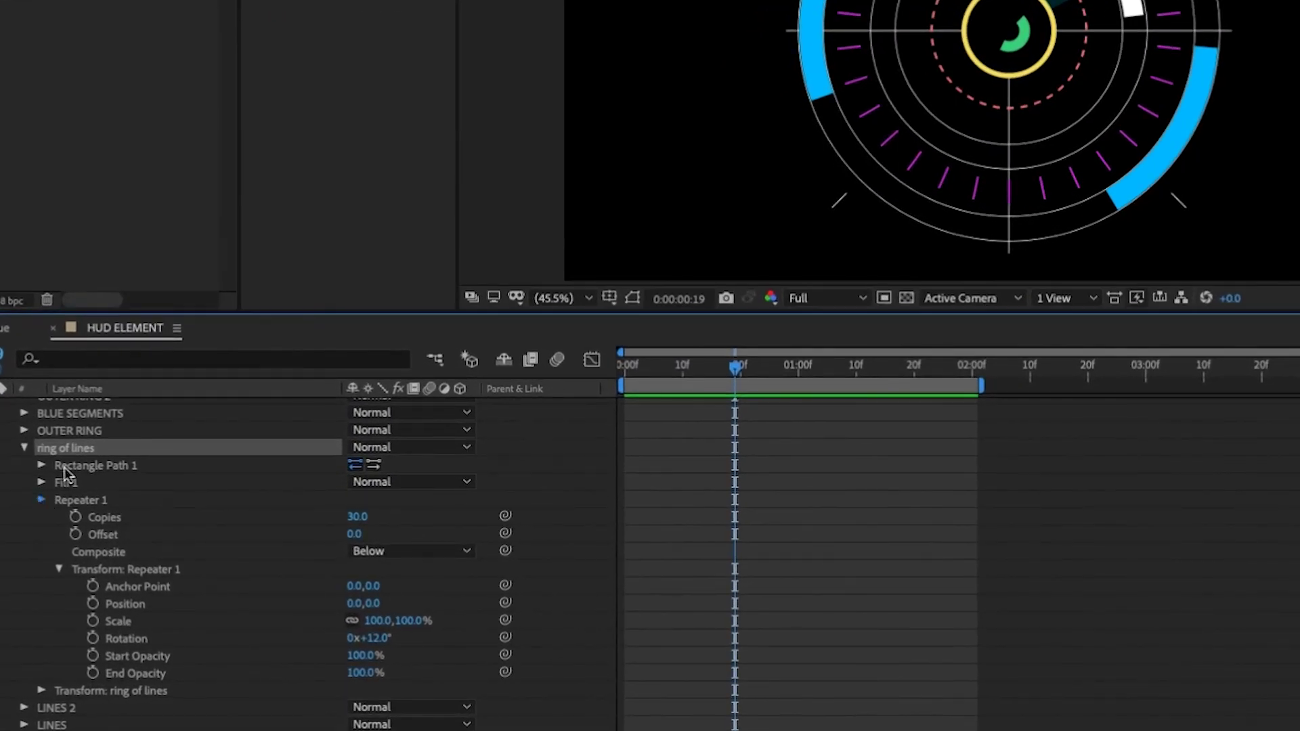
left_click(43, 503)
left_click(78, 676)
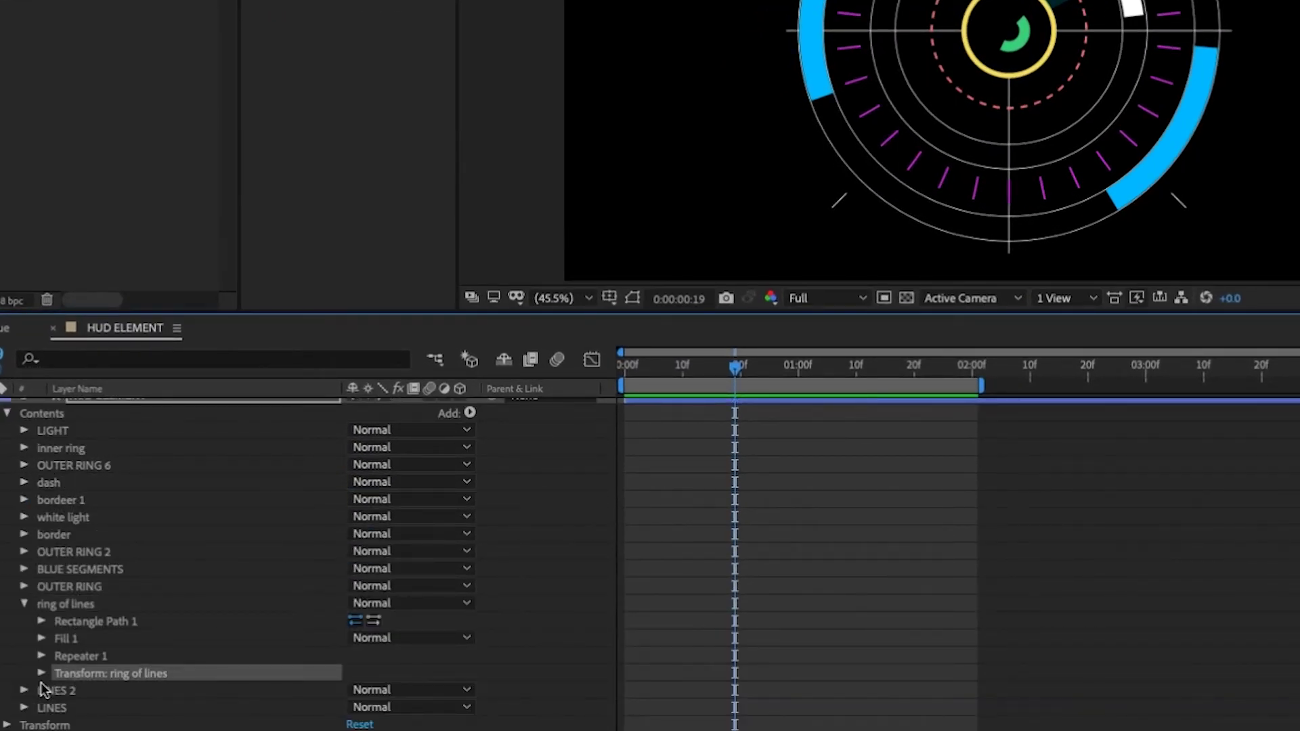
left_click(41, 673)
scroll(103, 726, "down", 2)
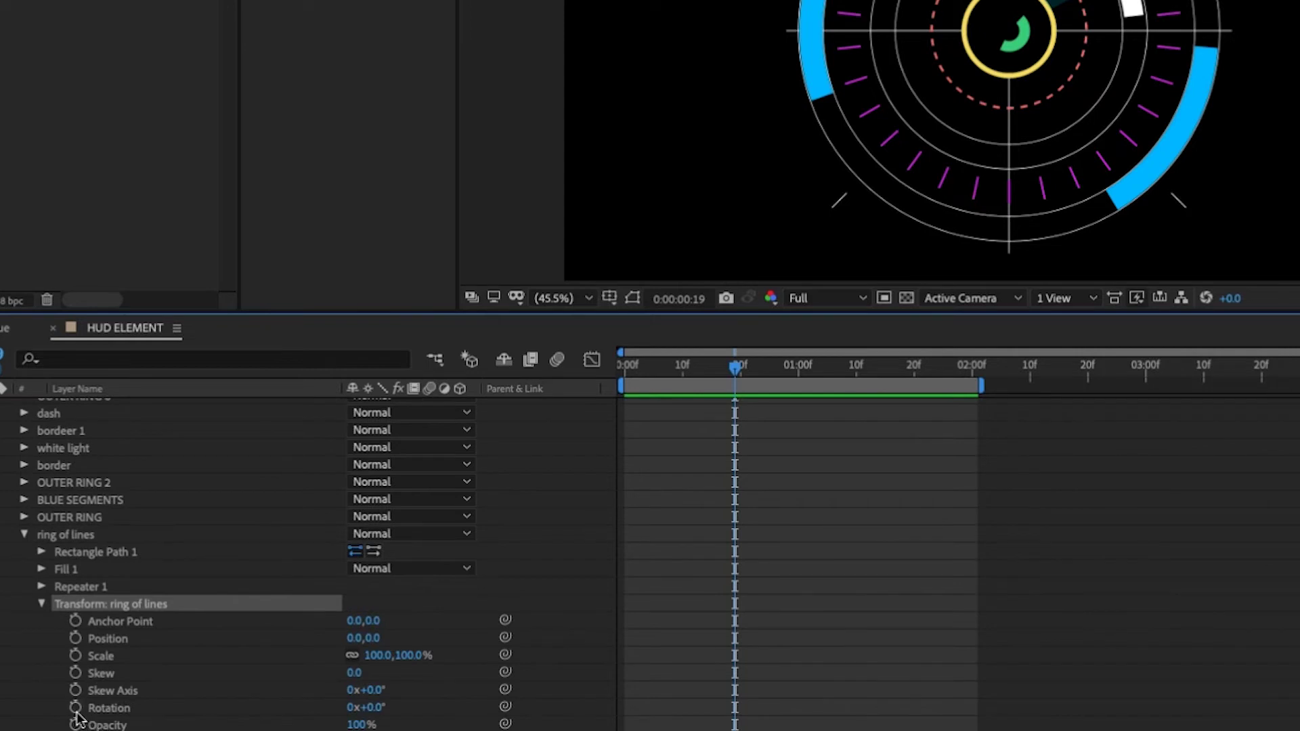
left_click(75, 708, "alt")
type("time*-20")
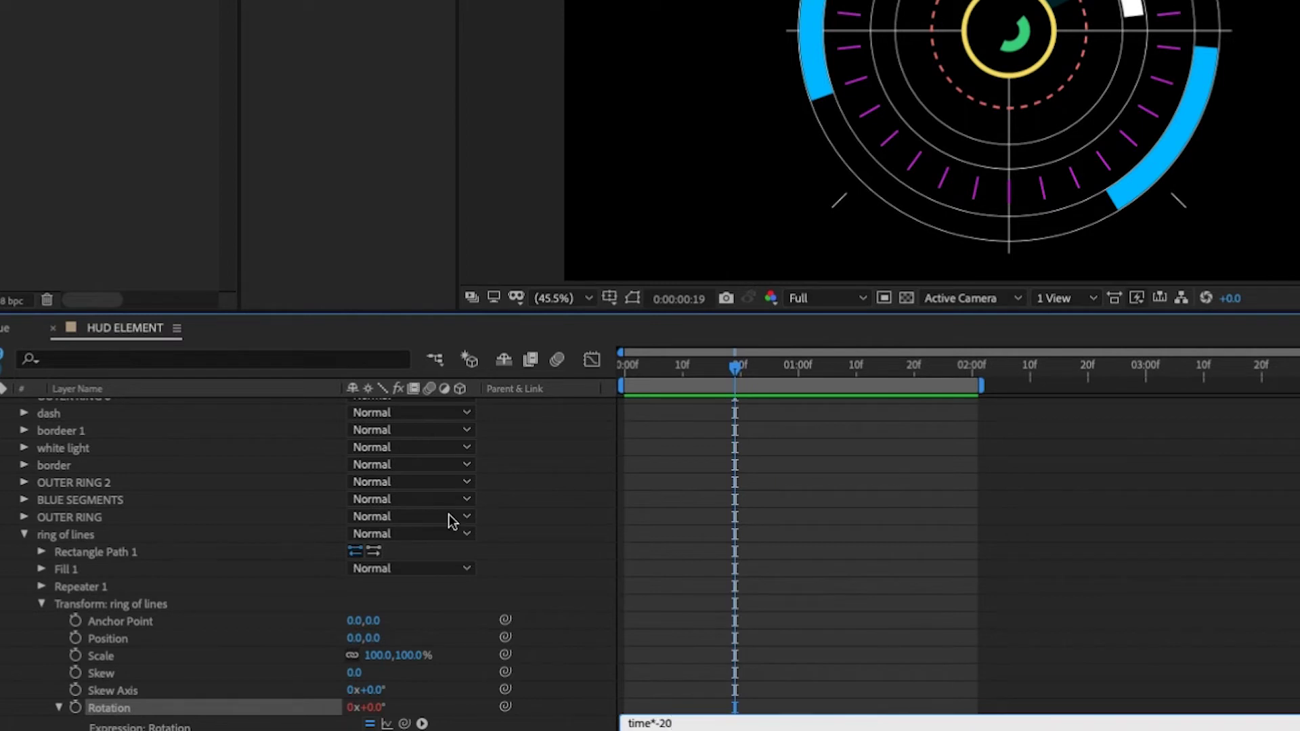
left_click(722, 371)
key("space")
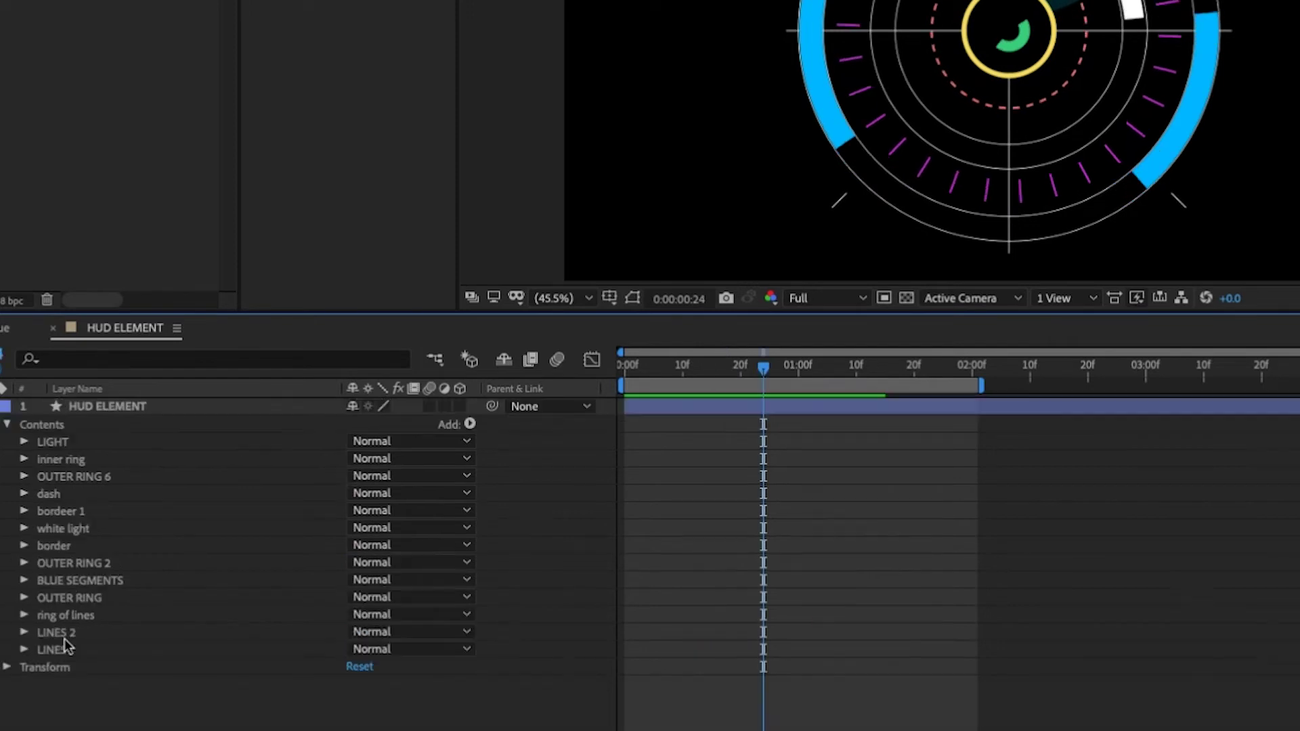
Step: Add a wiggle expression to the Rotation of the LINES 2 group's transform
left_click(53, 639)
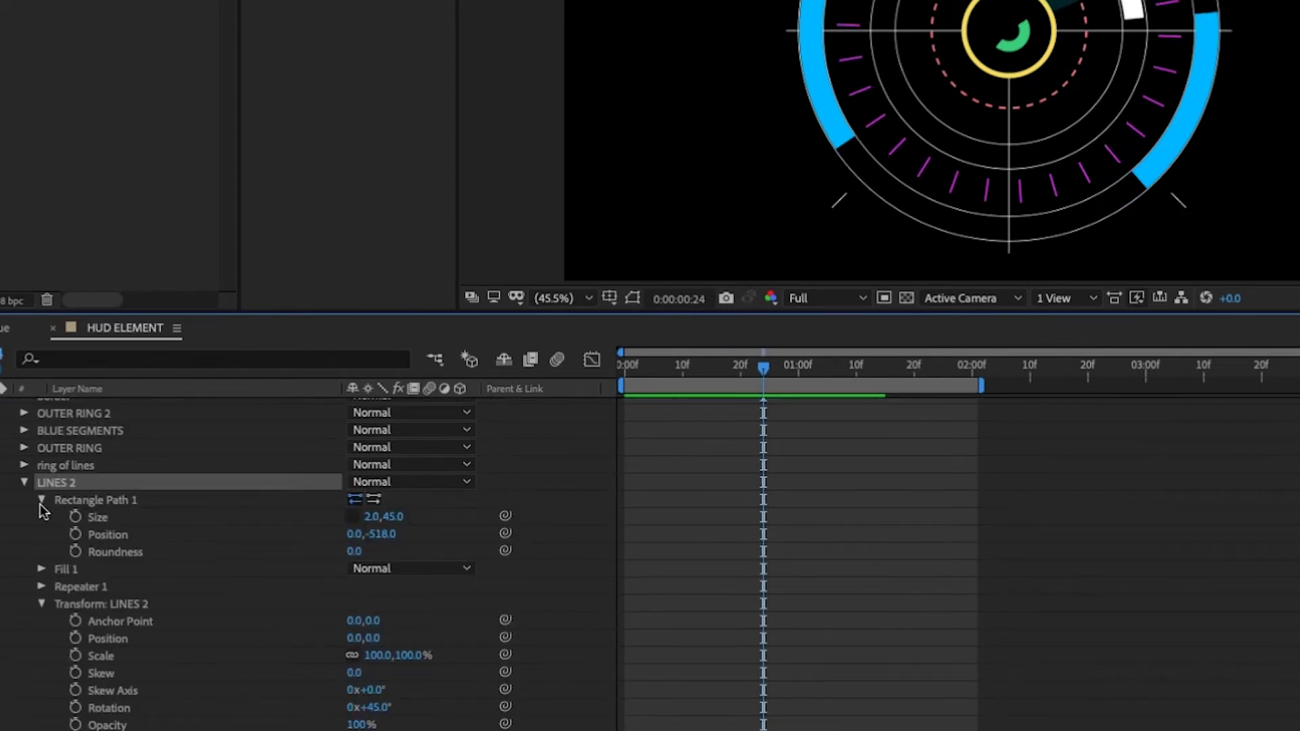
left_click(41, 501)
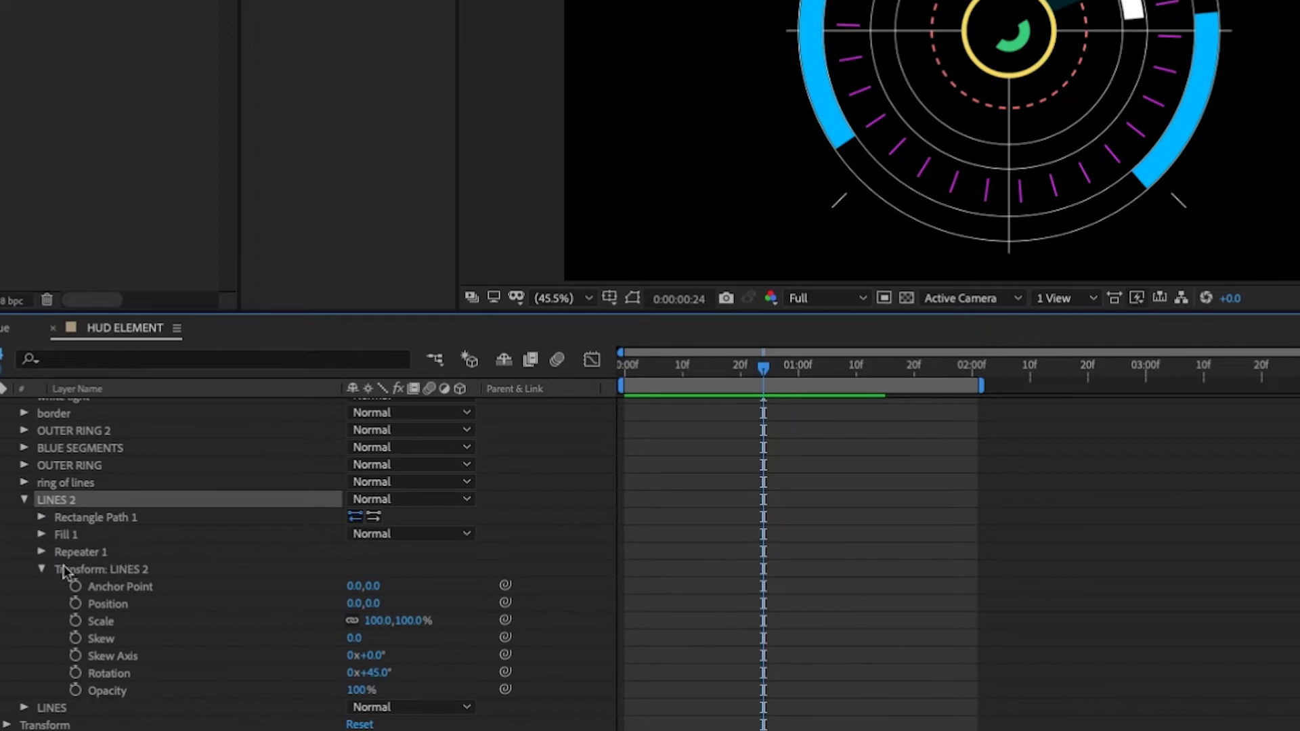
left_click(93, 570)
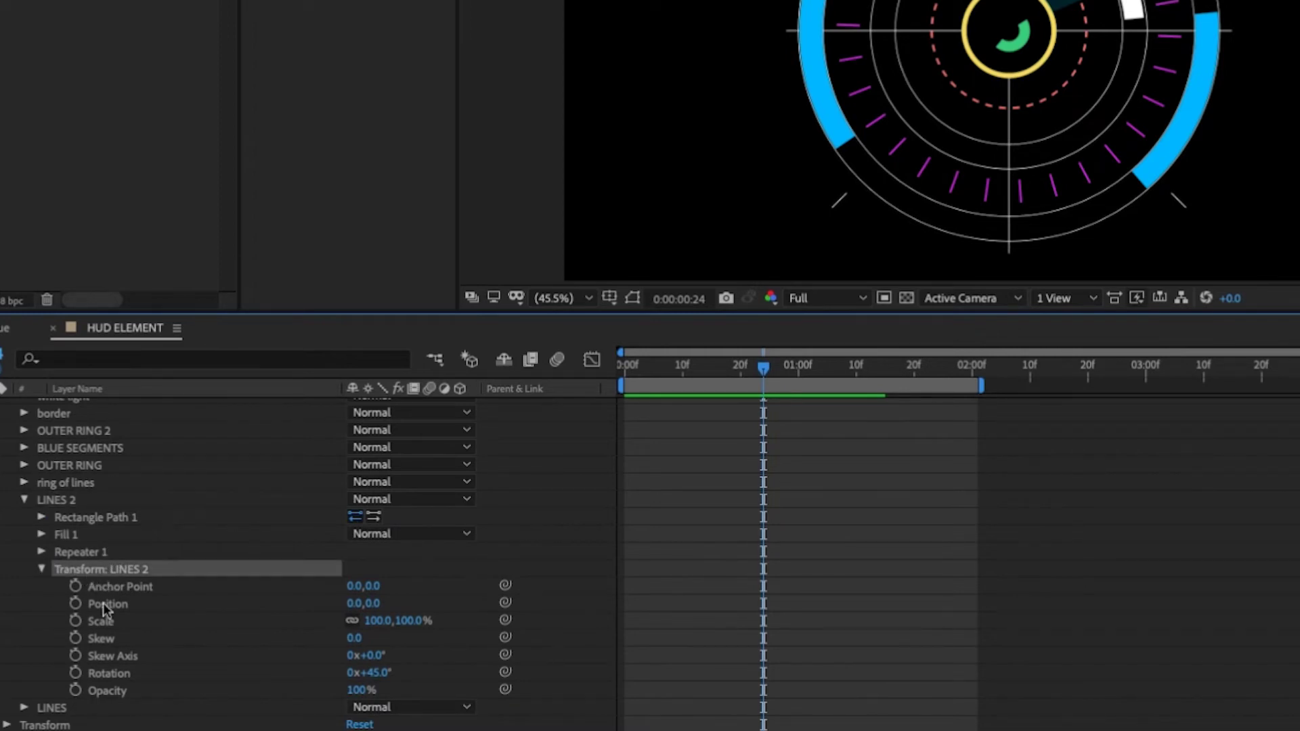
left_click(75, 673, "alt")
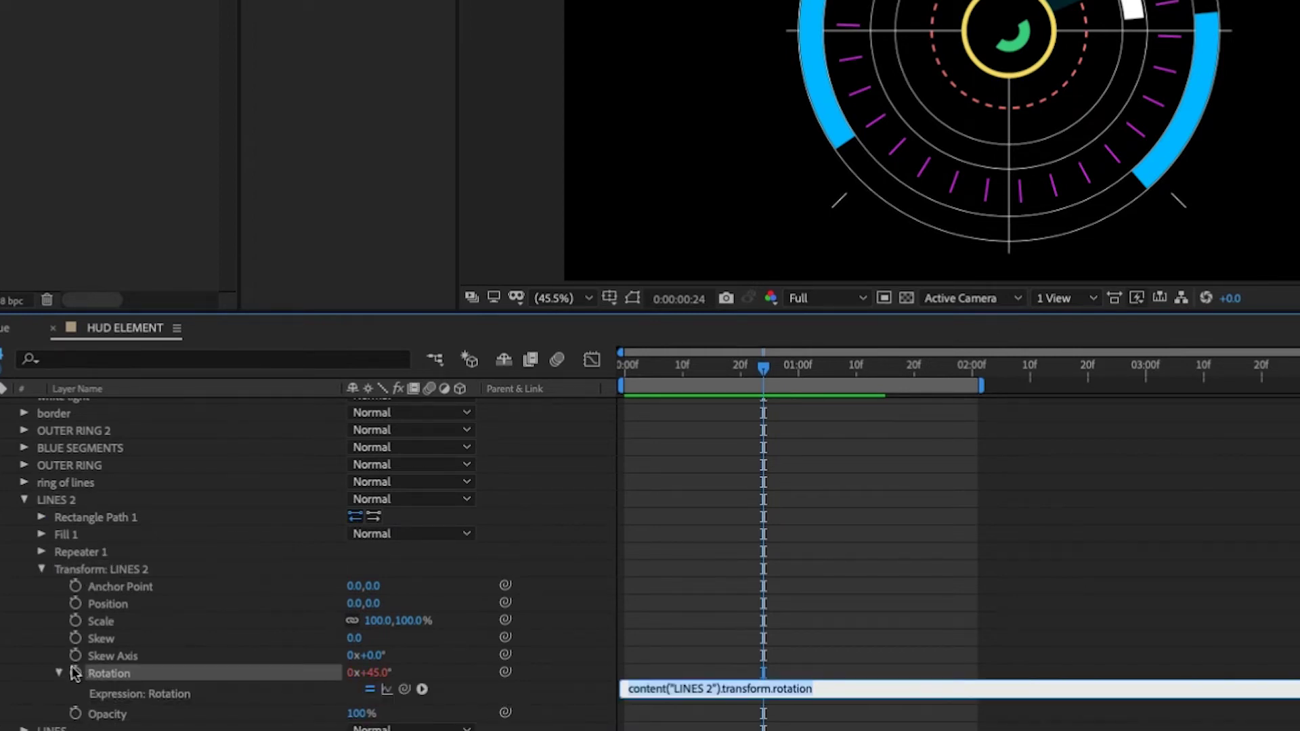
type("wi")
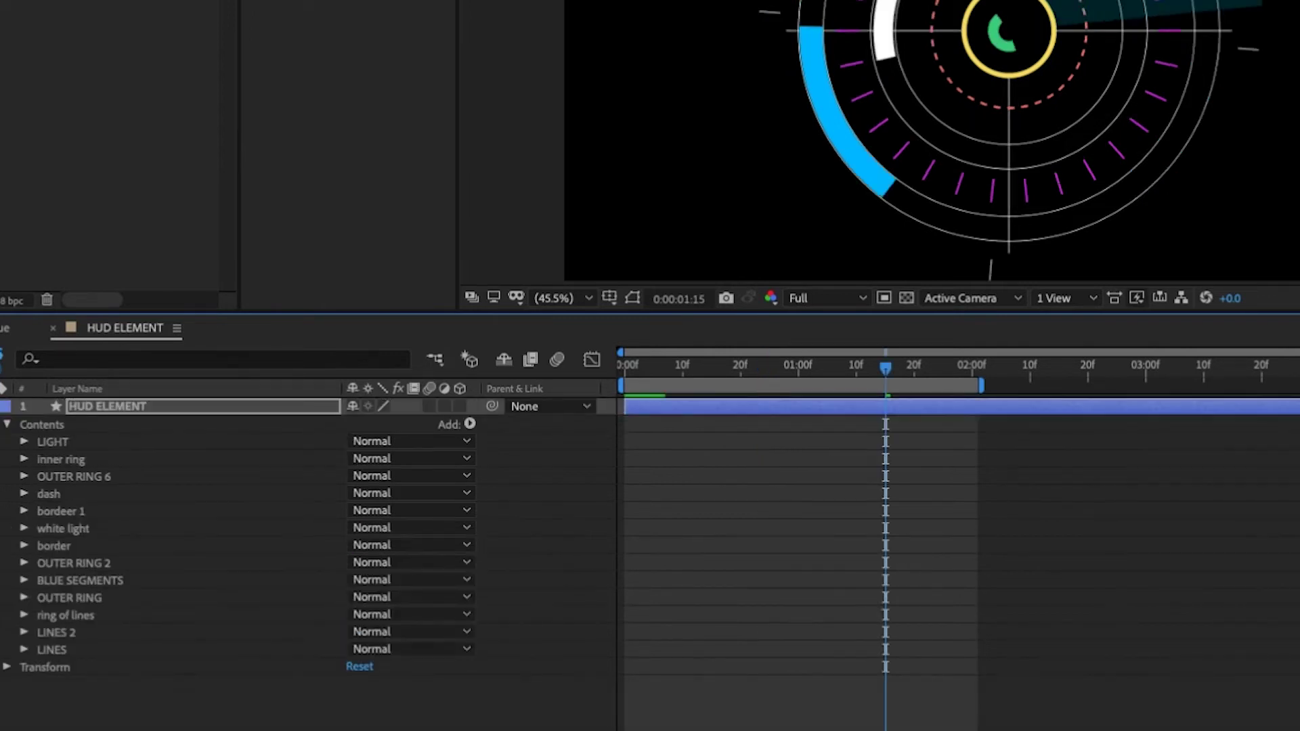
Step: Set the LINES group's repeater to 6 copies with a repeater rotation of 60°
left_click(42, 652)
left_click(24, 650)
scroll(169, 542, "down", 4)
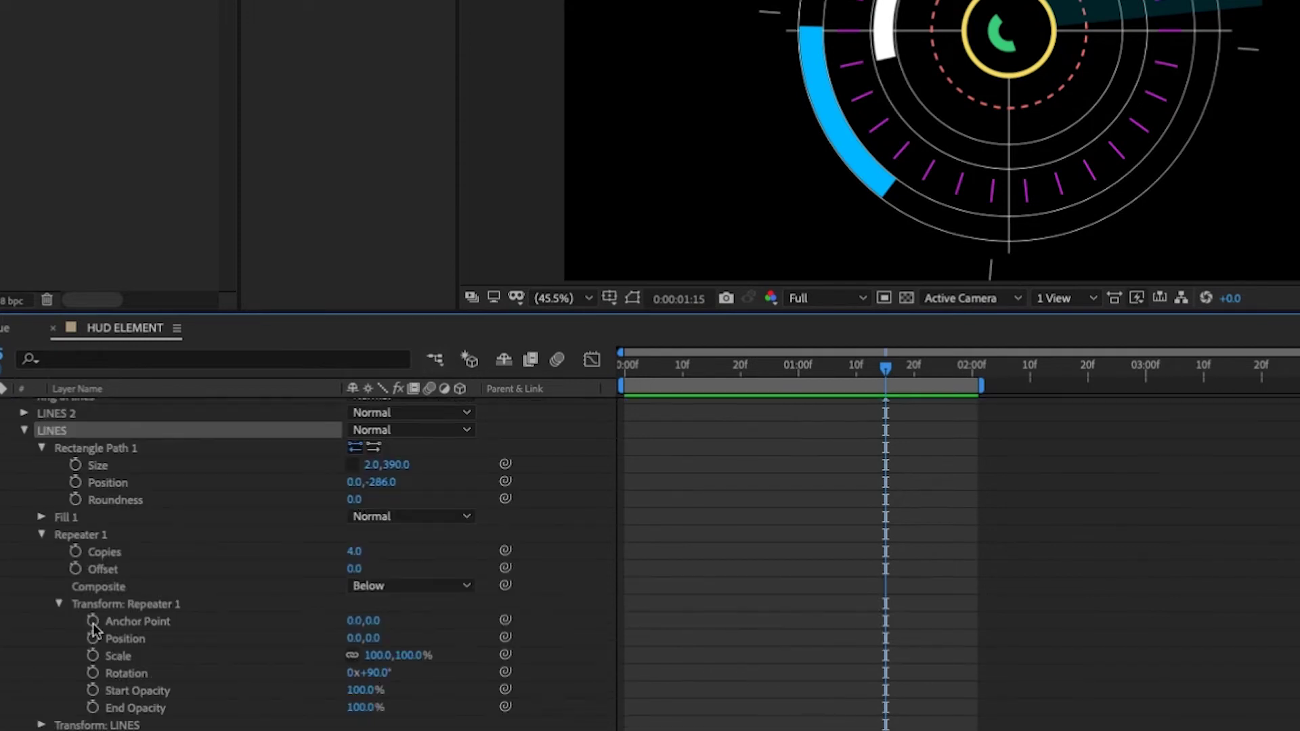
left_click(357, 551)
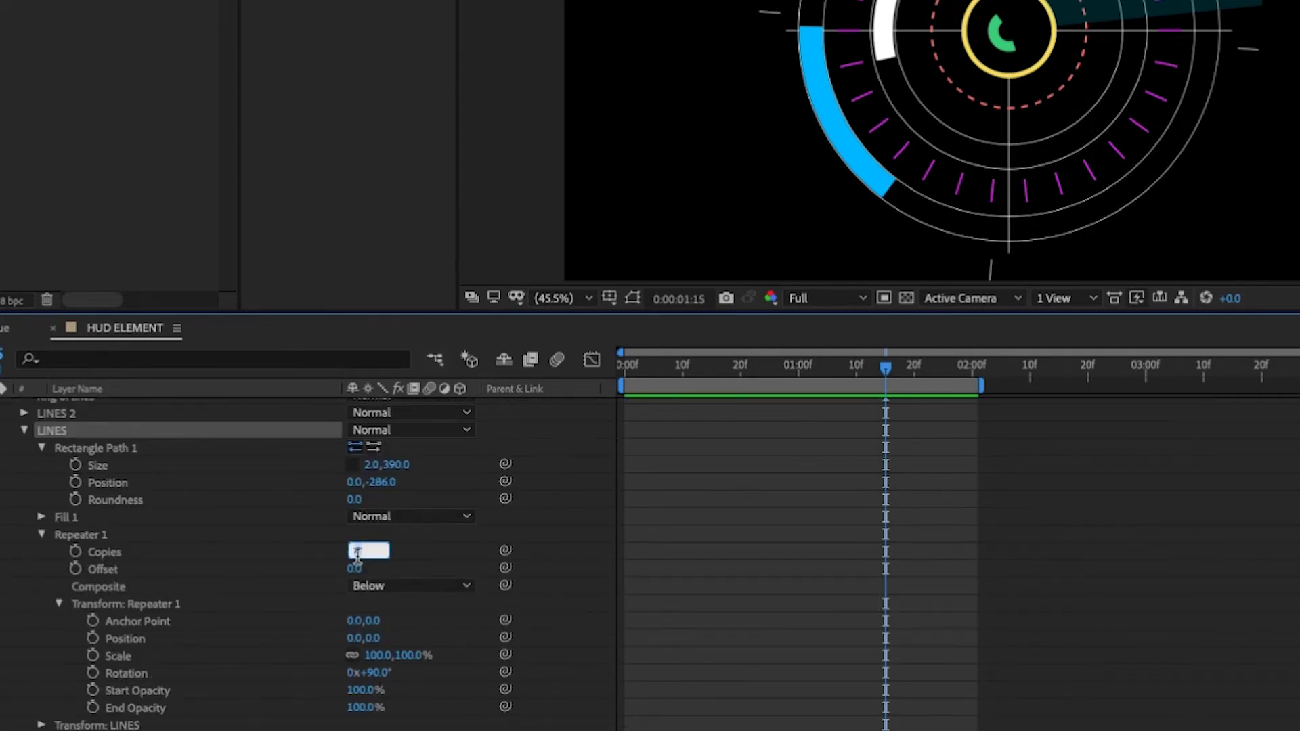
type("6")
left_click(377, 672)
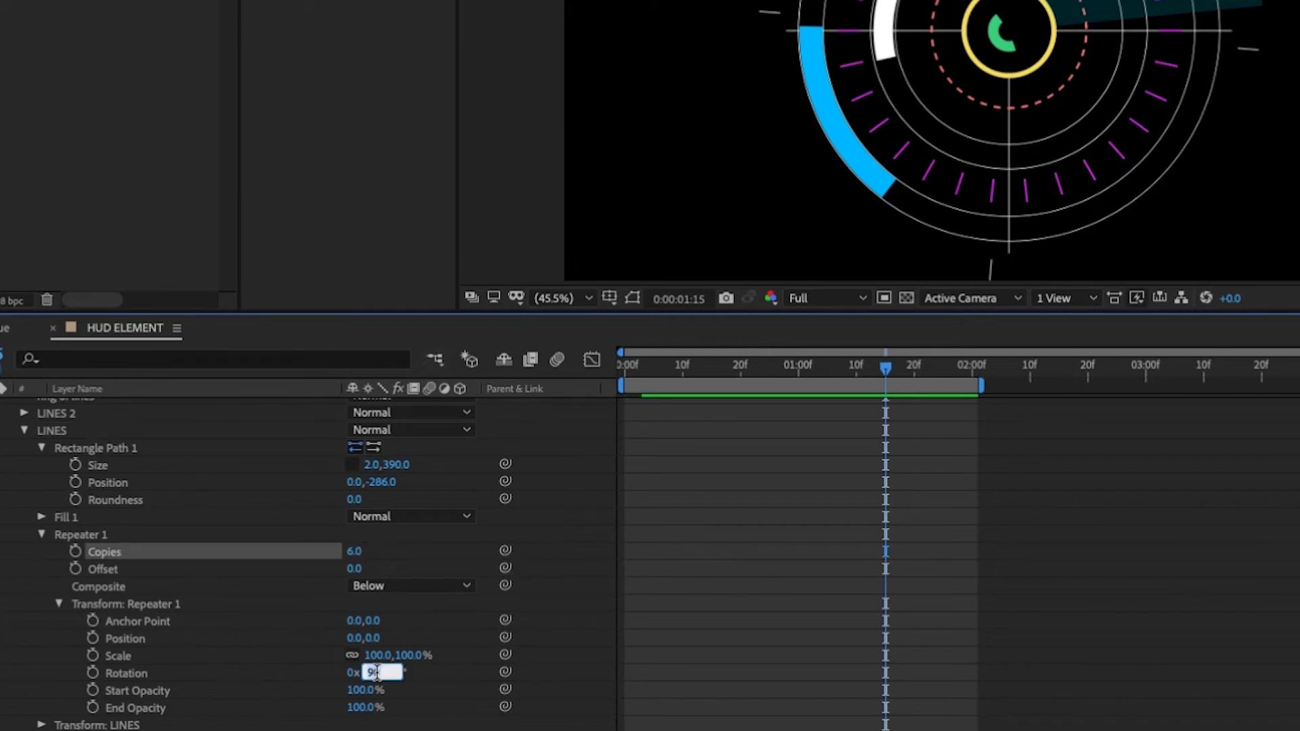
type("60.0")
key("Return")
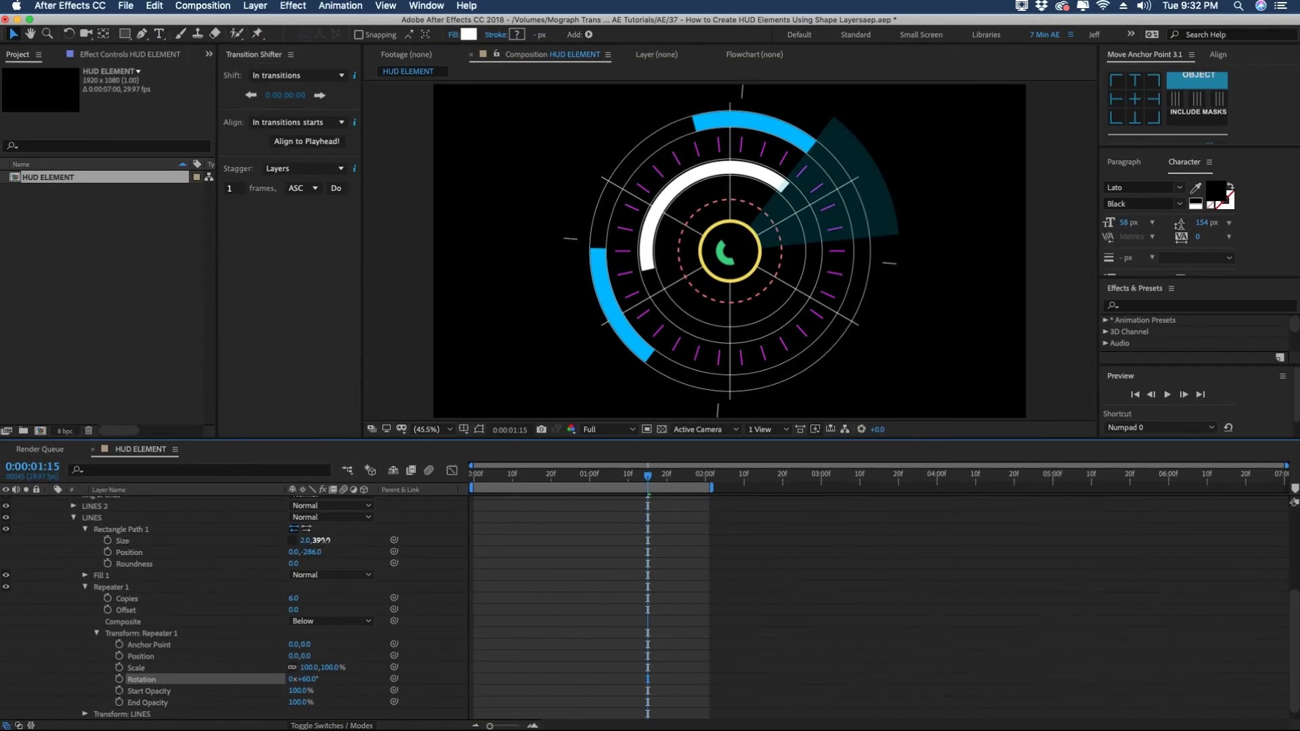
Step: Set the LINES rectangle path's size to 2, 300 and its position to 0, -252
mouse_move(325, 540)
left_mouse_down()
mouse_move(246, 539)
mouse_move(350, 543)
mouse_move(330, 541)
left_mouse_up()
key("/")
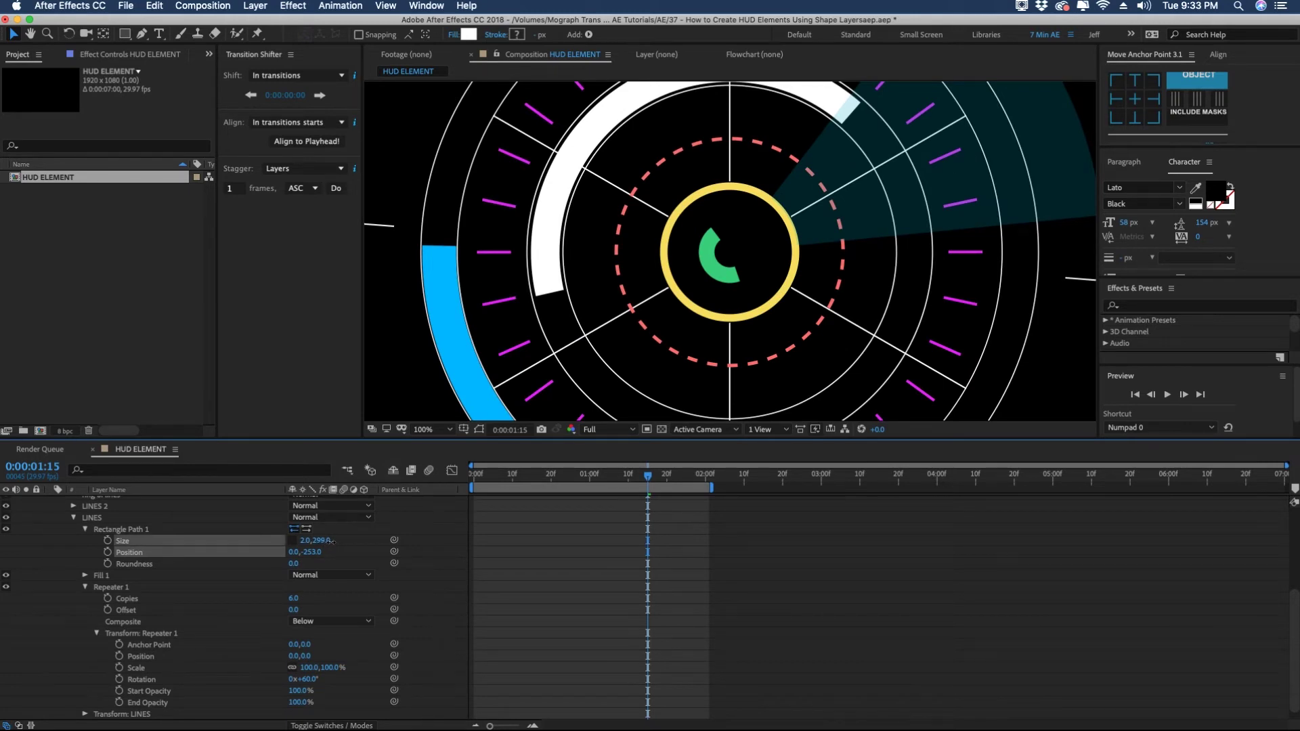
left_click(314, 553)
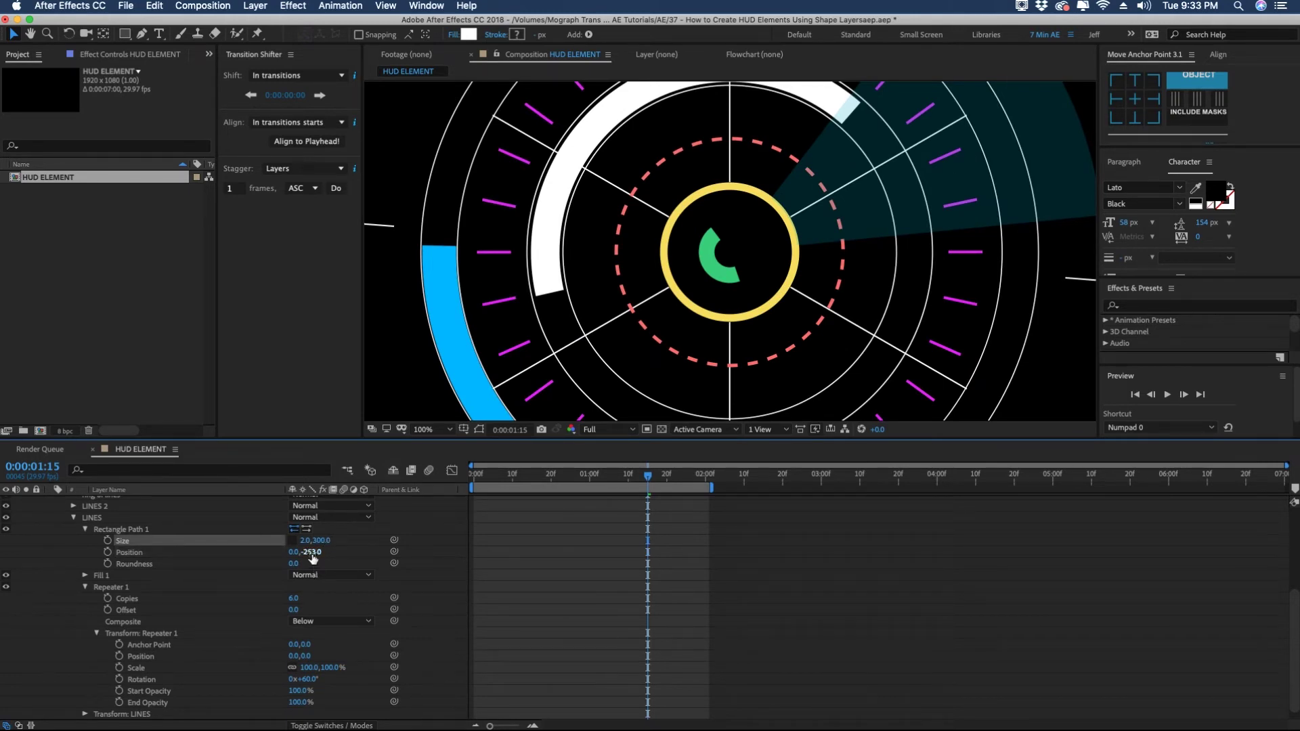
key("Up")
left_click(429, 533)
key("comma")
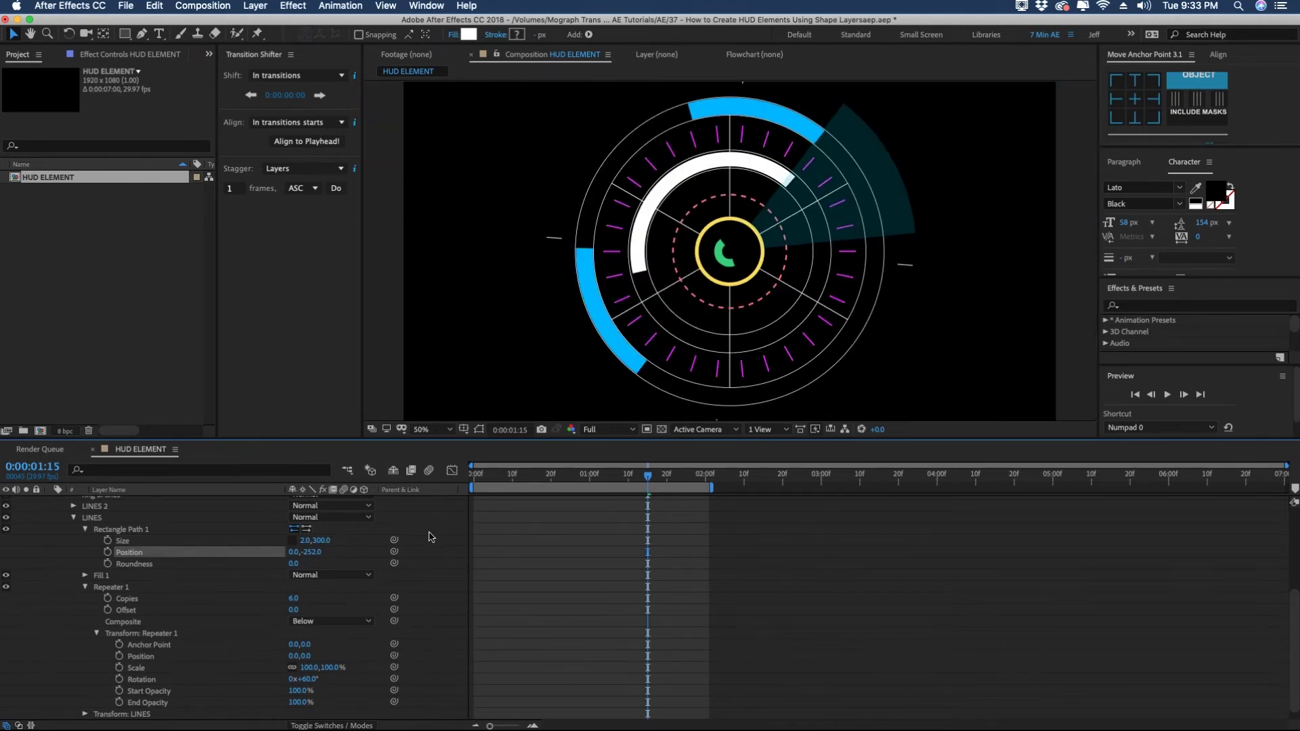
Step: Set the LINES group's repeater to 10 copies with a repeater rotation of 360/10 degrees
left_click(296, 599)
left_click(308, 680)
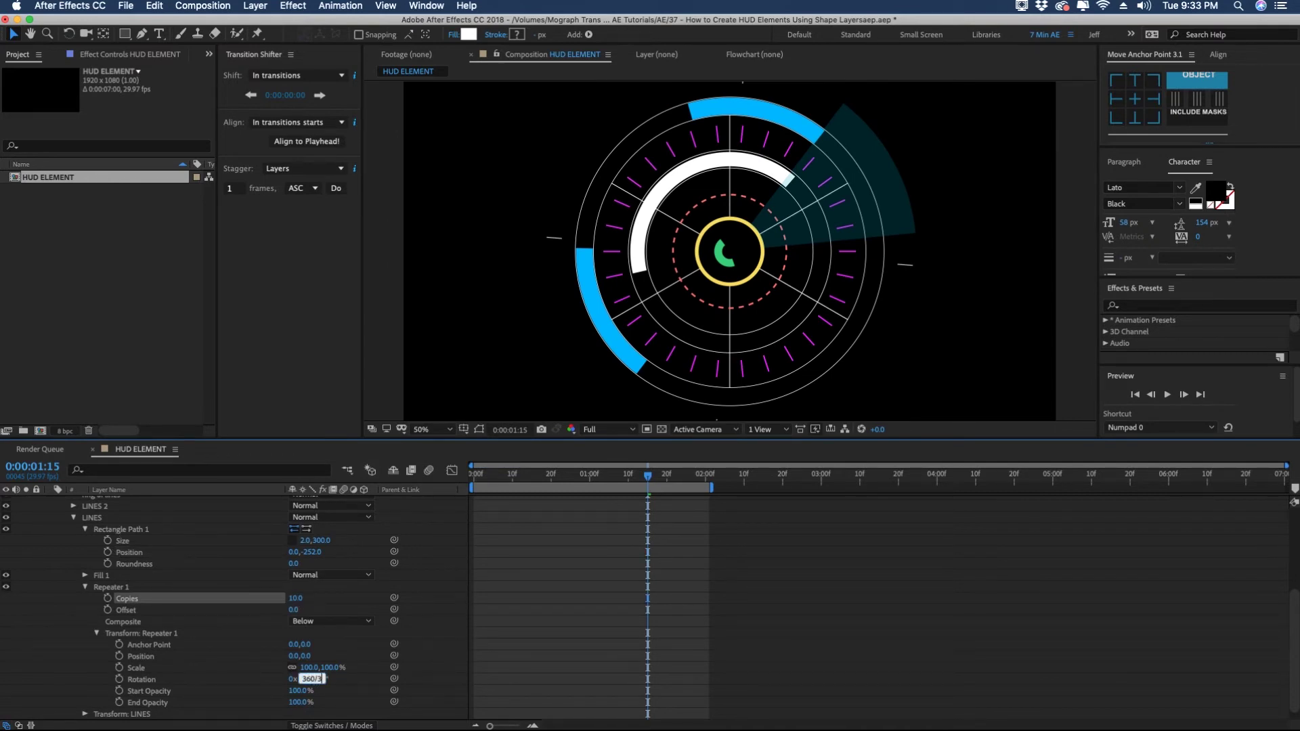
type("360/10")
key("Return")
left_click(121, 539)
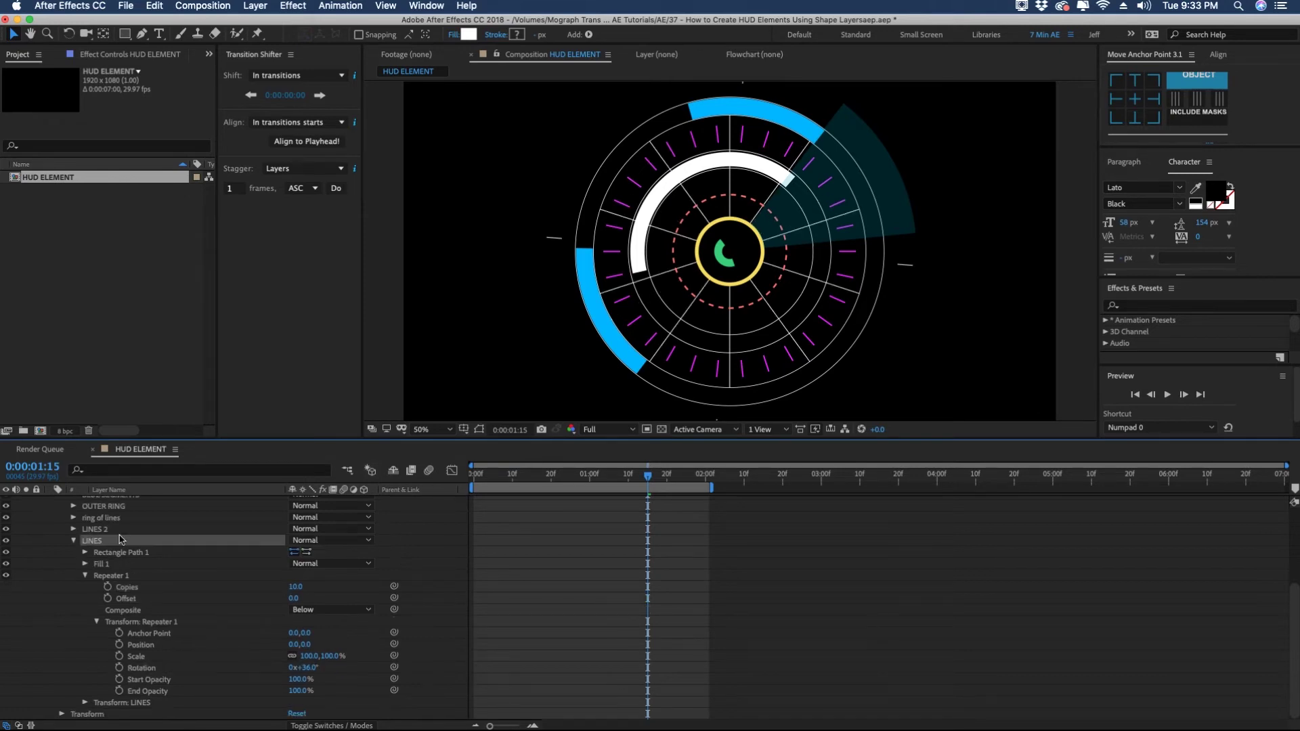
Step: Set the LINES group's rectangle path size to 1, 300
left_click(85, 564)
left_click(86, 552)
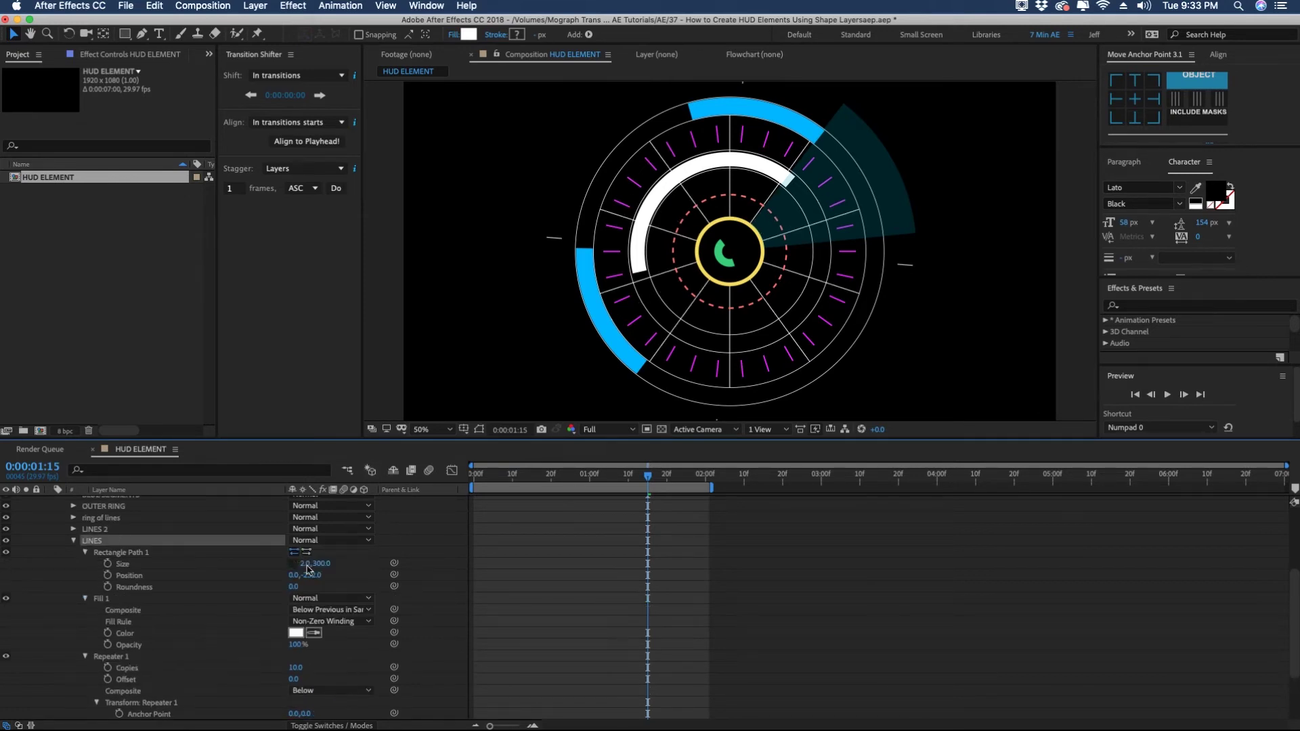
left_click(309, 563)
type("1")
key("Return")
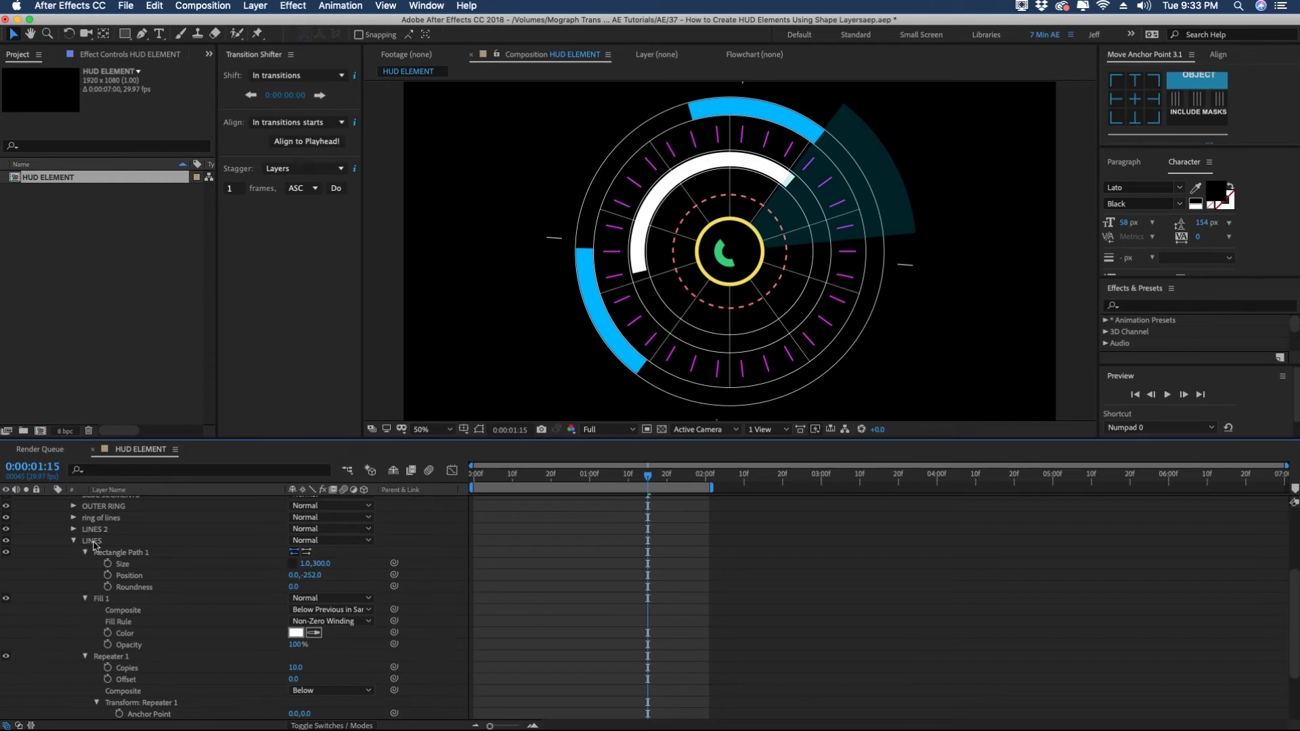
Step: Add the expression time*15 to the Rotation of the LINES group's transform and preview the animation
left_click(102, 541)
left_click(85, 552)
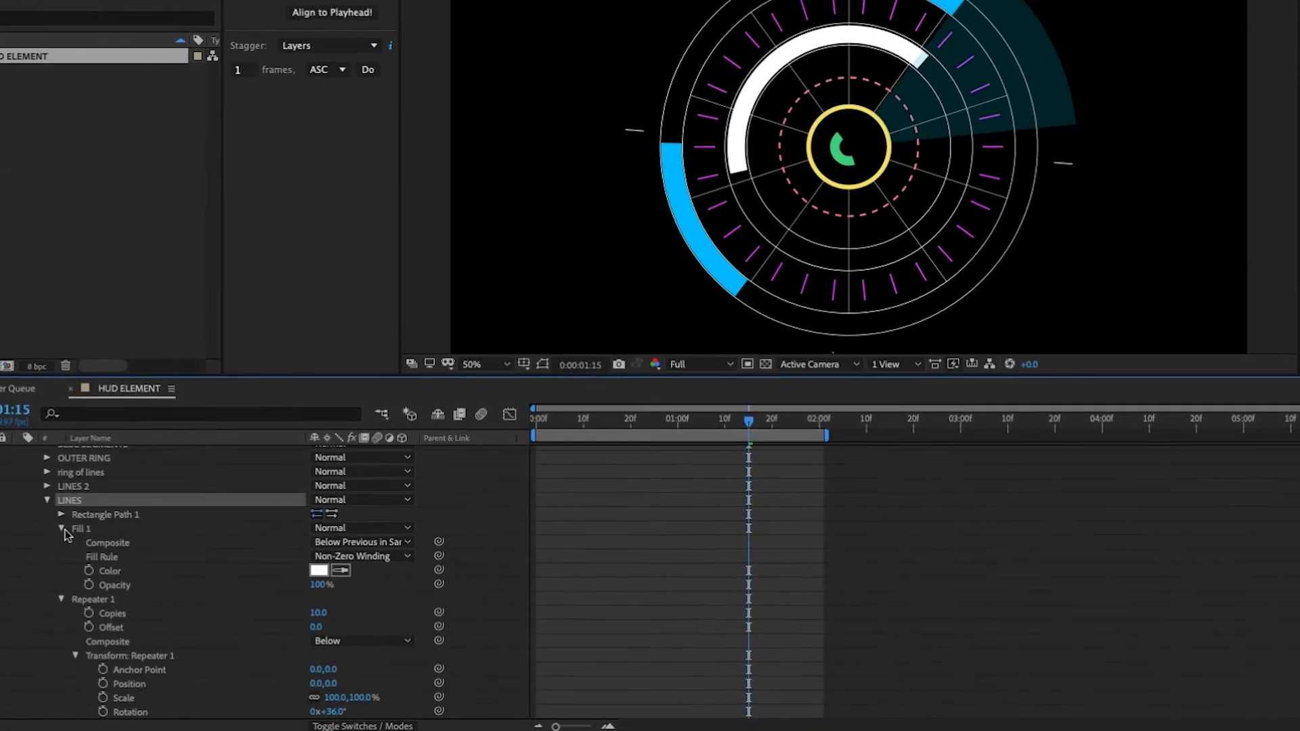
left_click(85, 565)
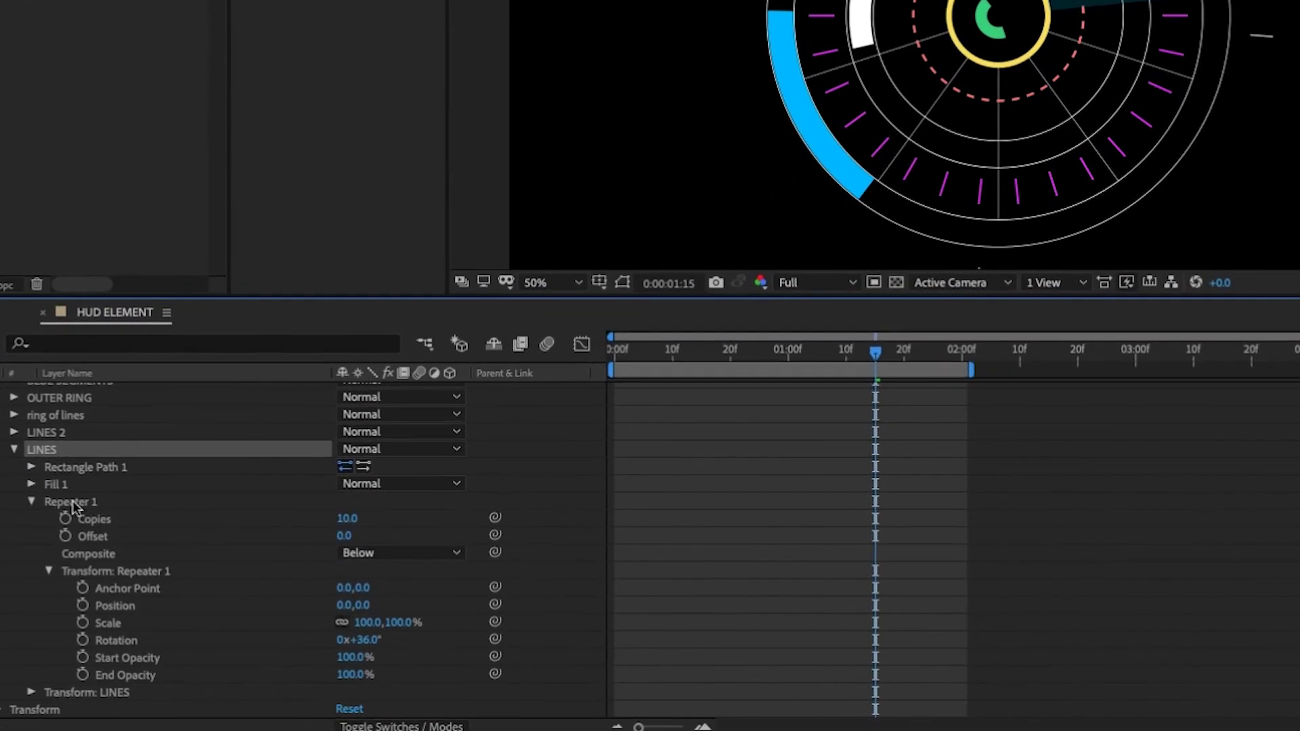
left_click(31, 504)
left_click(30, 694)
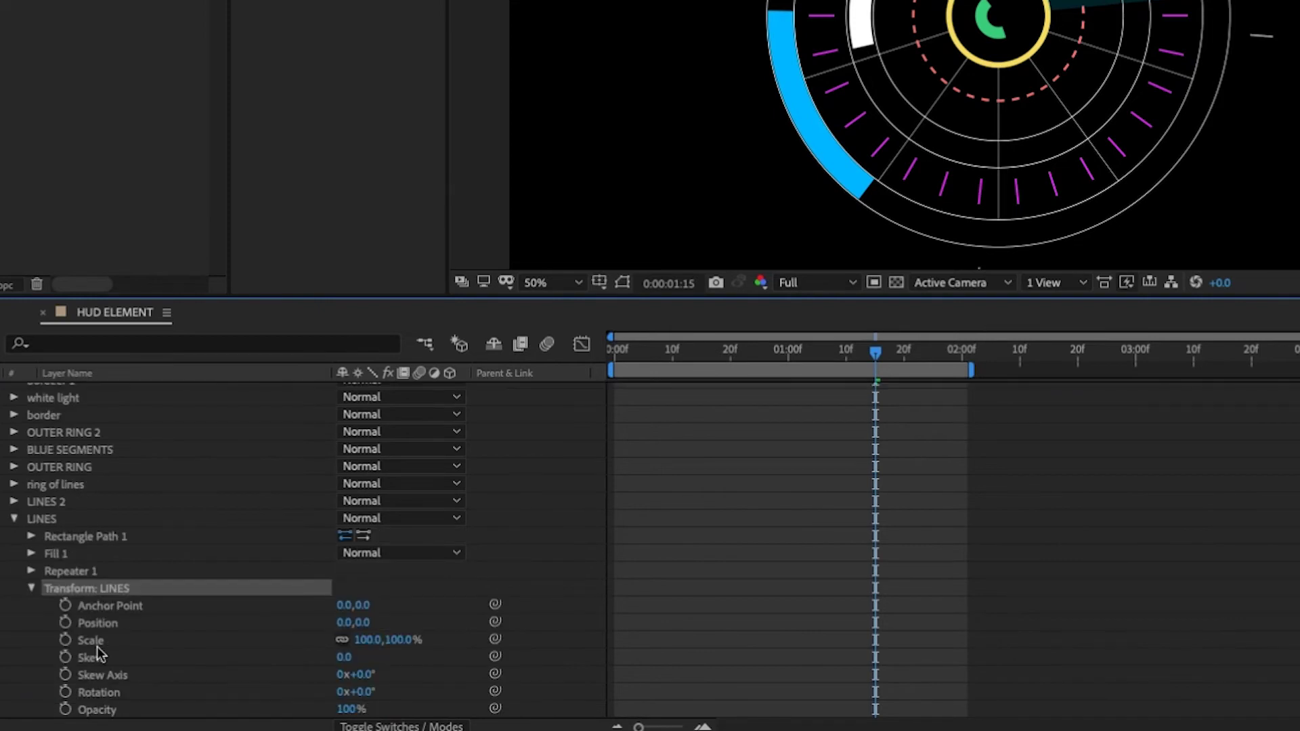
left_click(65, 692, "alt")
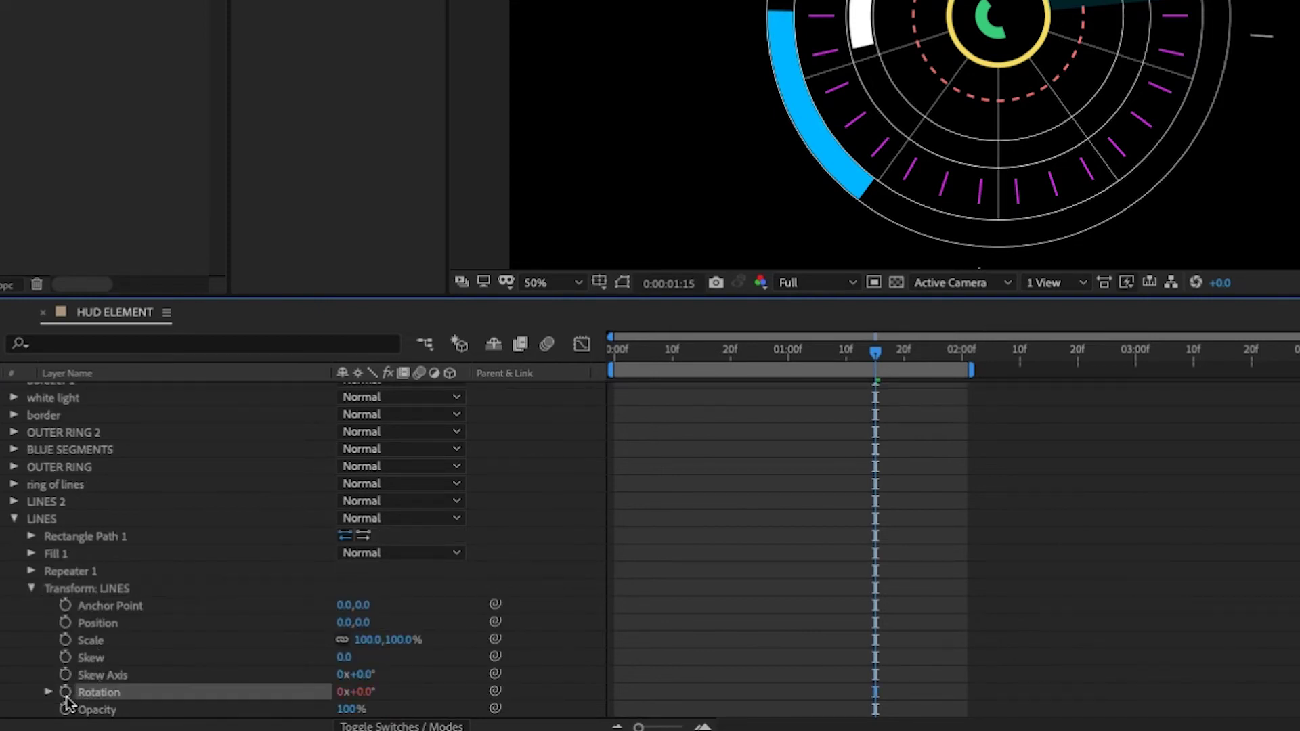
type("time*15")
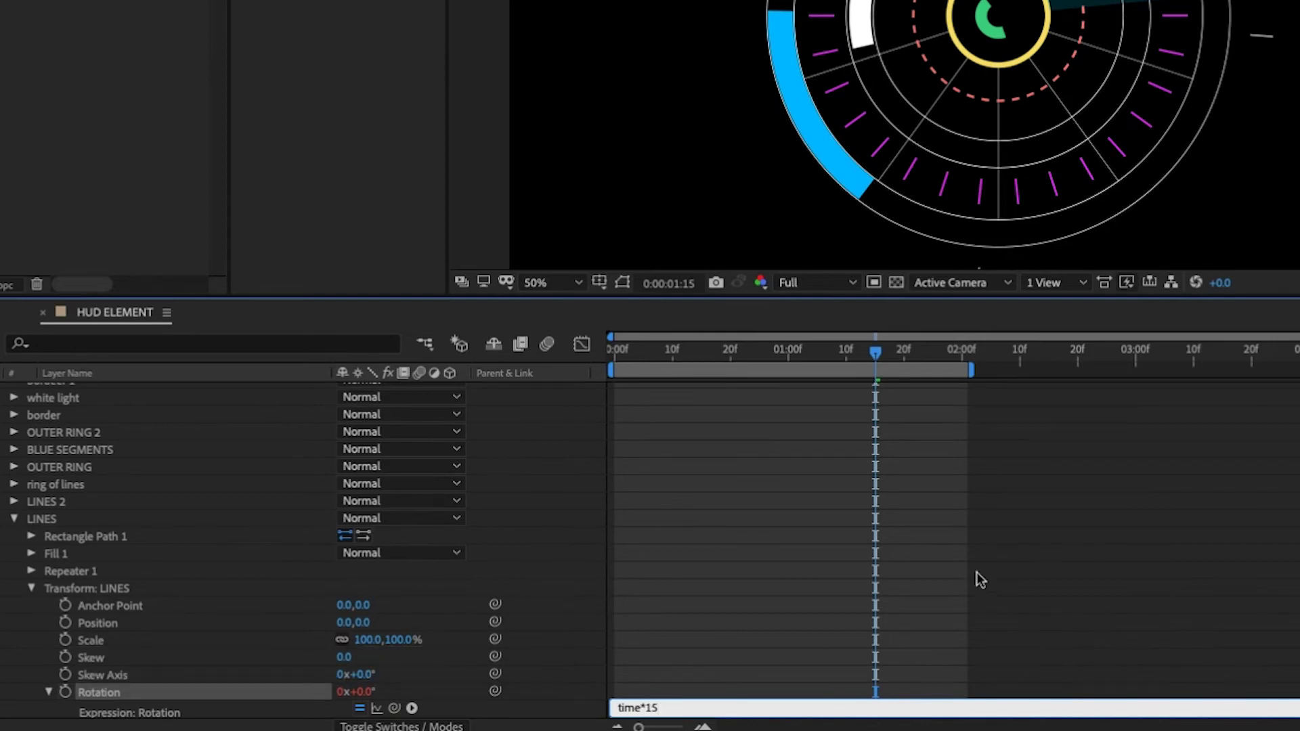
left_click(851, 537)
key("space")
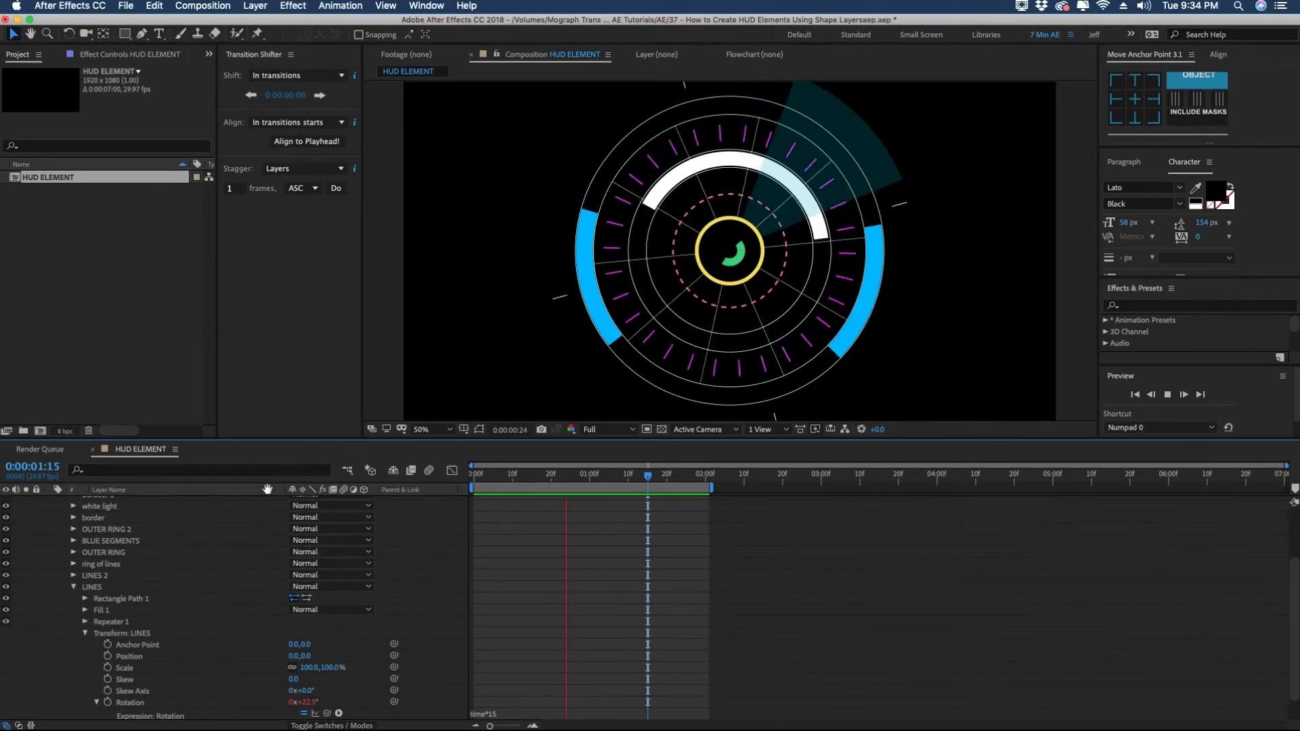
key("space")
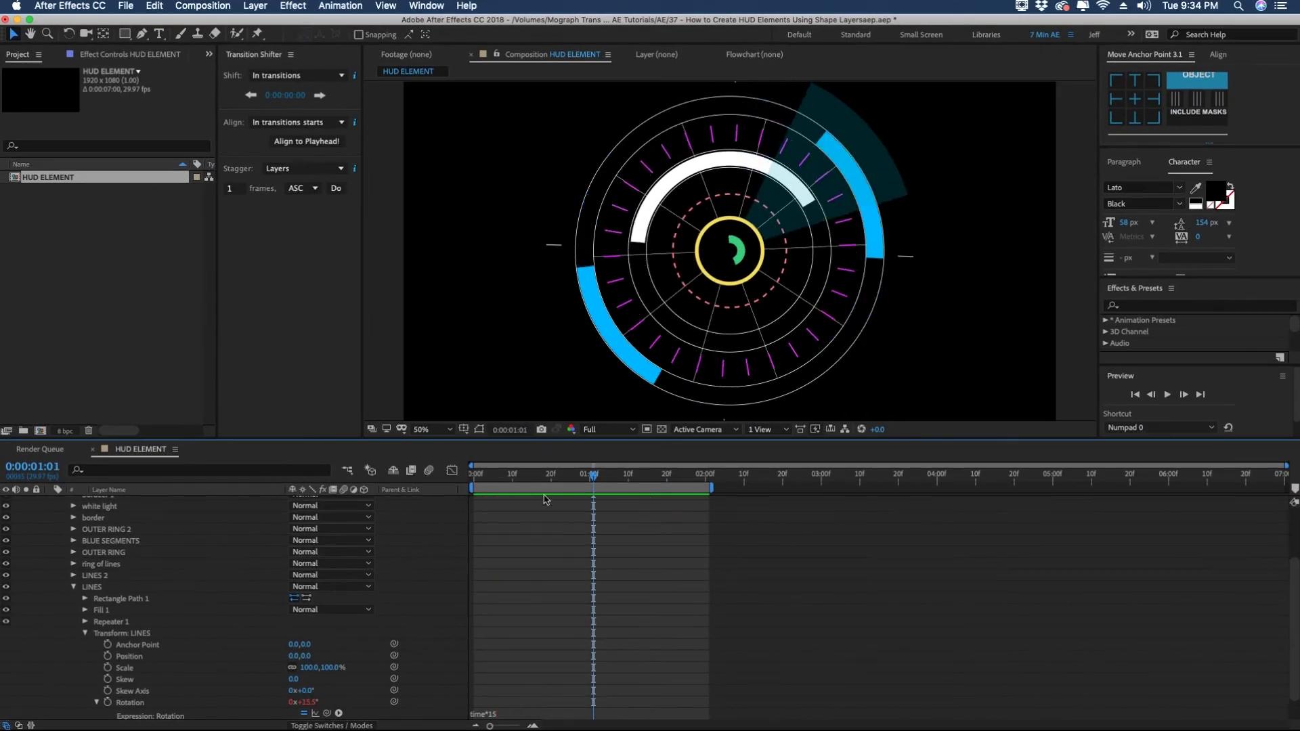
Step: Set the inner ring group's stroke width to 10 px
scroll(120, 555, "up", 3)
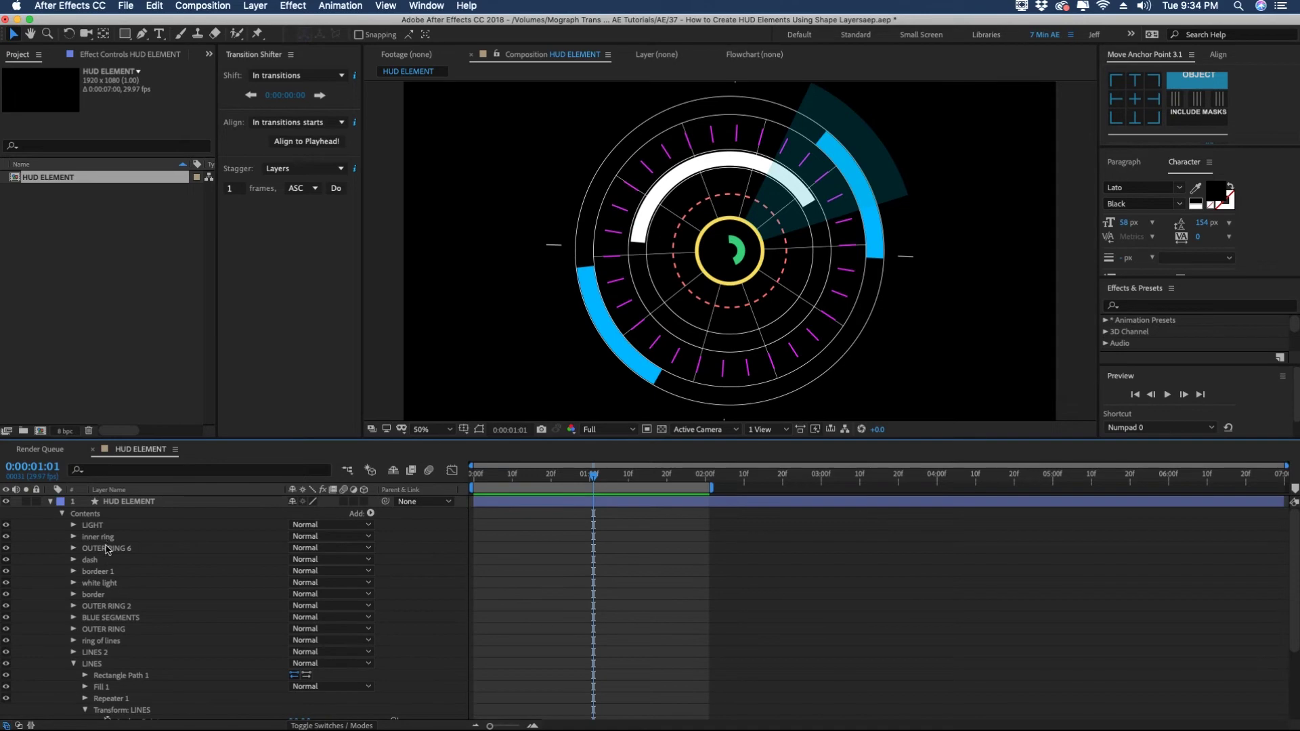
left_click(101, 548)
left_click(93, 539)
left_click(540, 35)
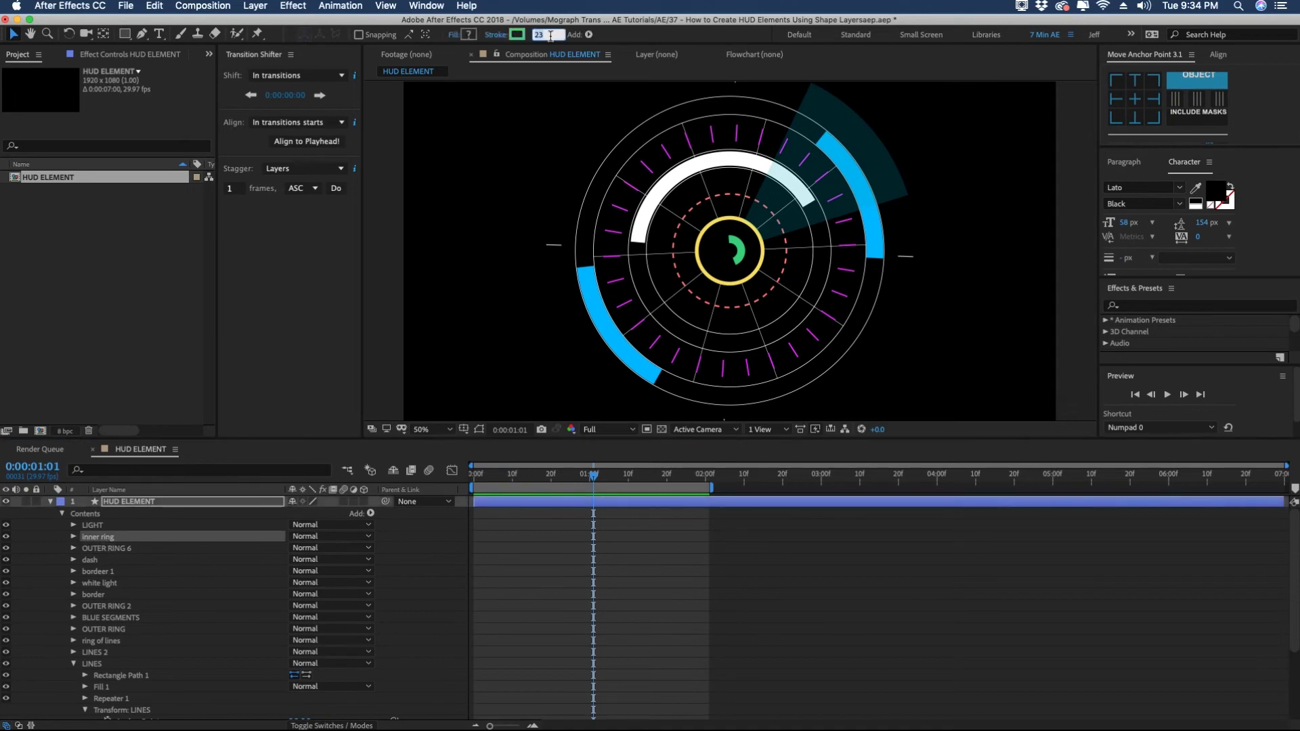
type("10")
key("Return")
Step: Set the End of the inner ring's Trim Paths to 65%
left_click(73, 531)
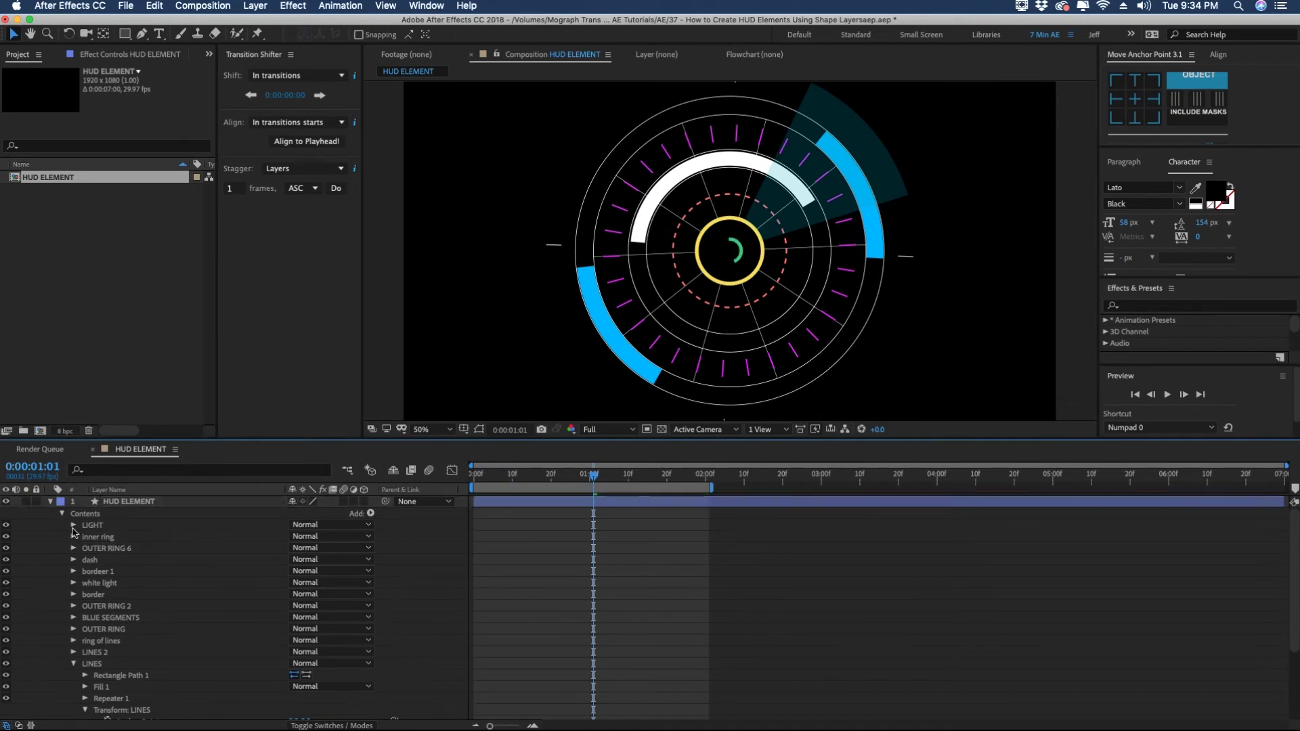
left_click(73, 536)
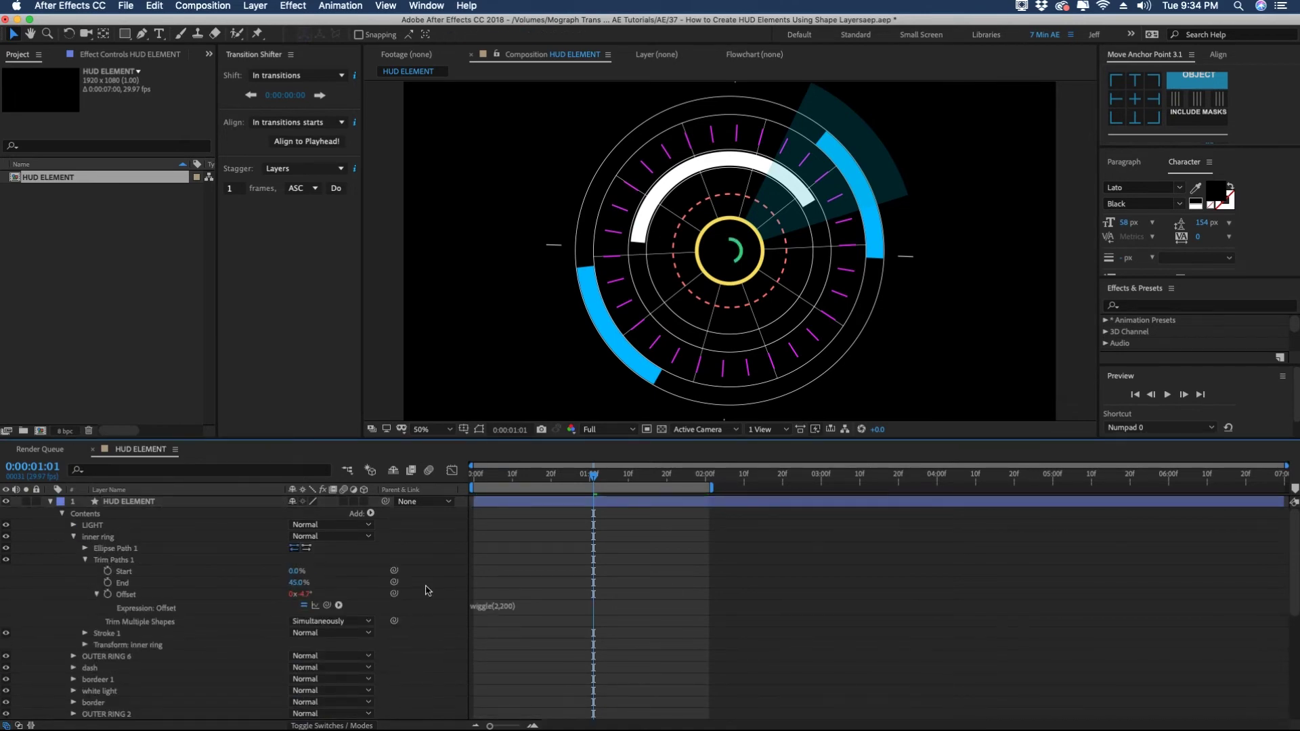
left_click(297, 583)
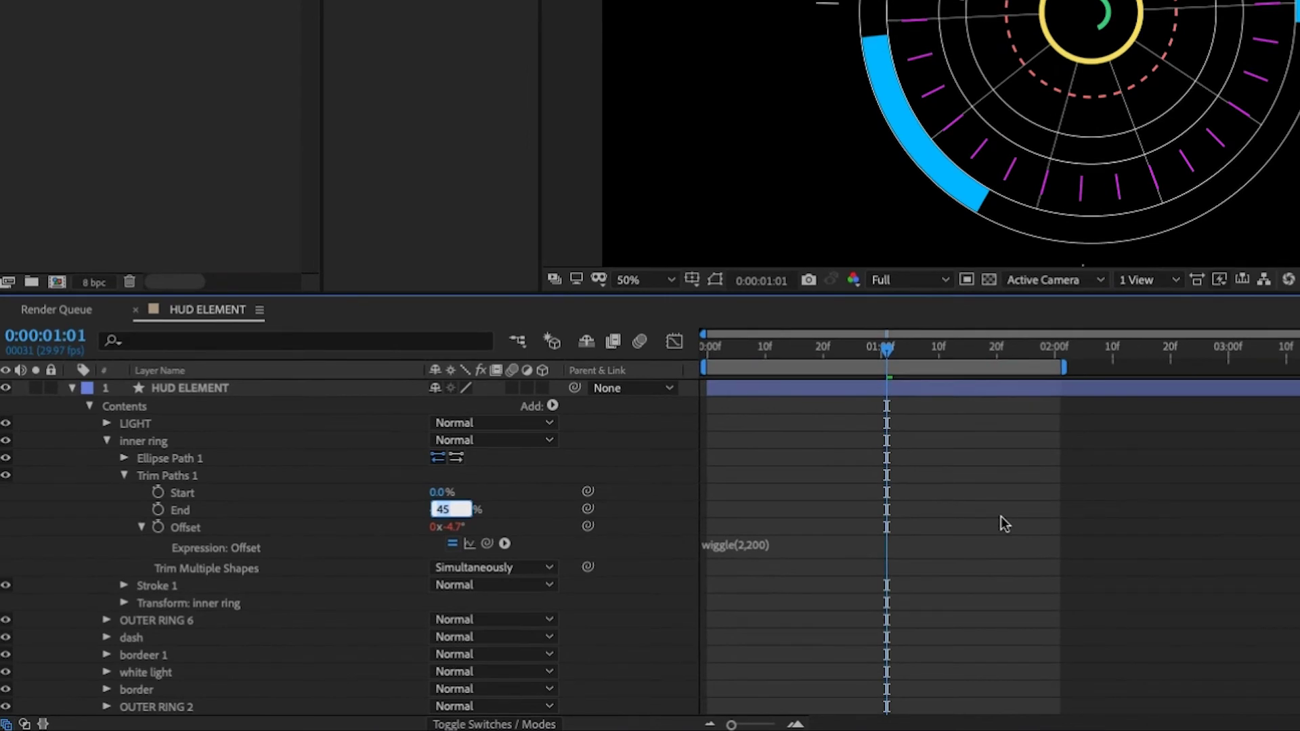
type("65")
key("Return")
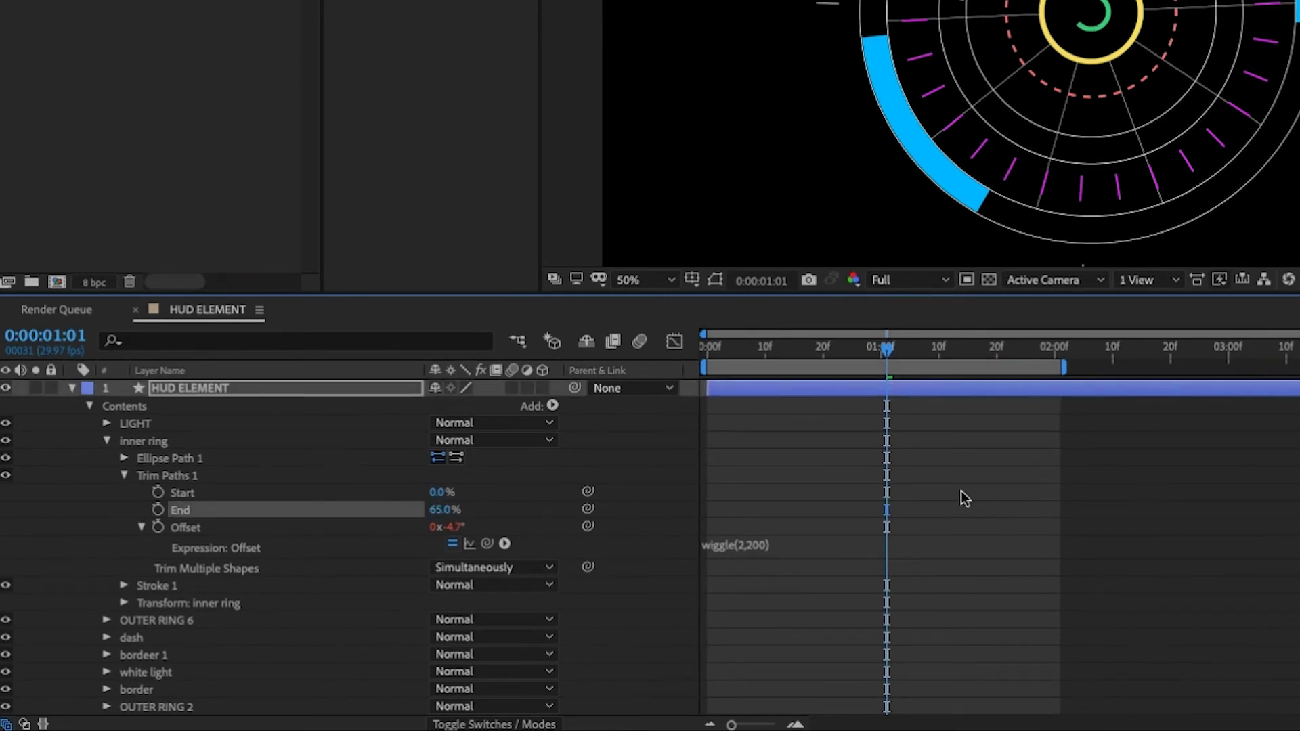
Step: Duplicate the inner ring group and rename the copy "start"
left_click(84, 439)
key("ctrl+d")
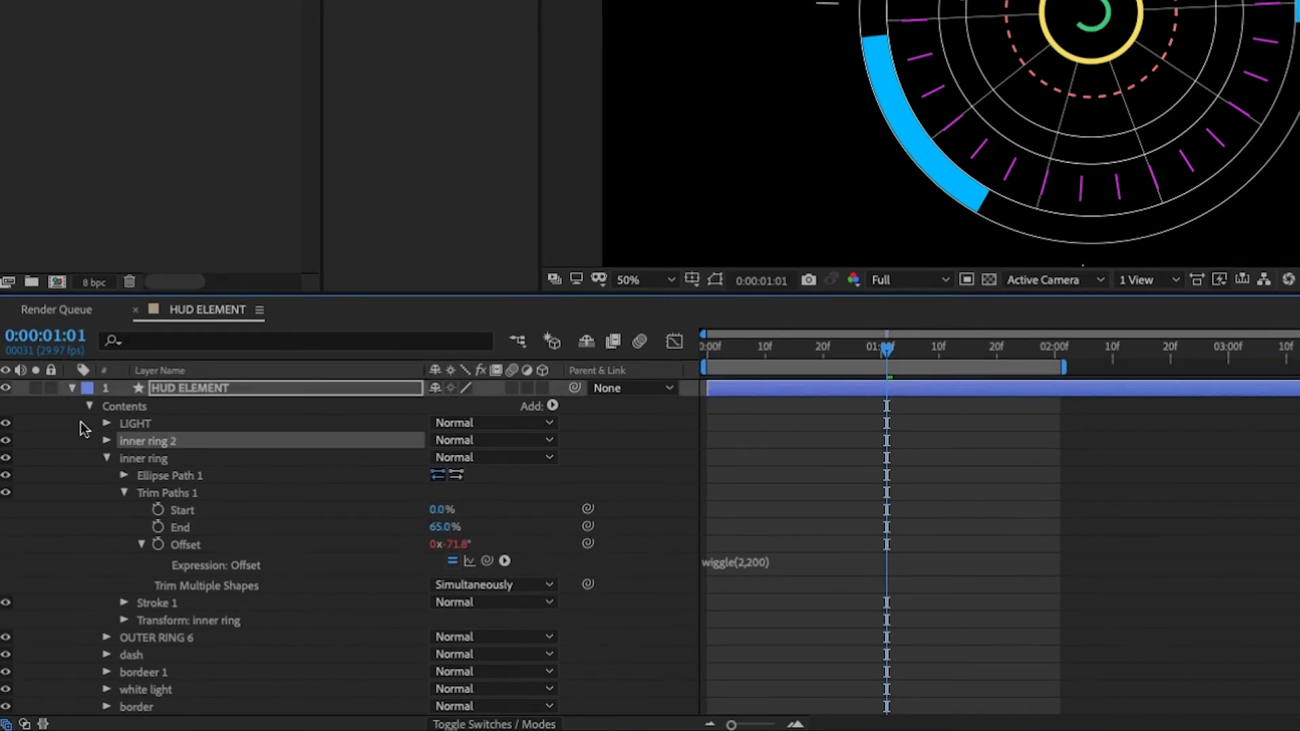
key("Return")
type("start")
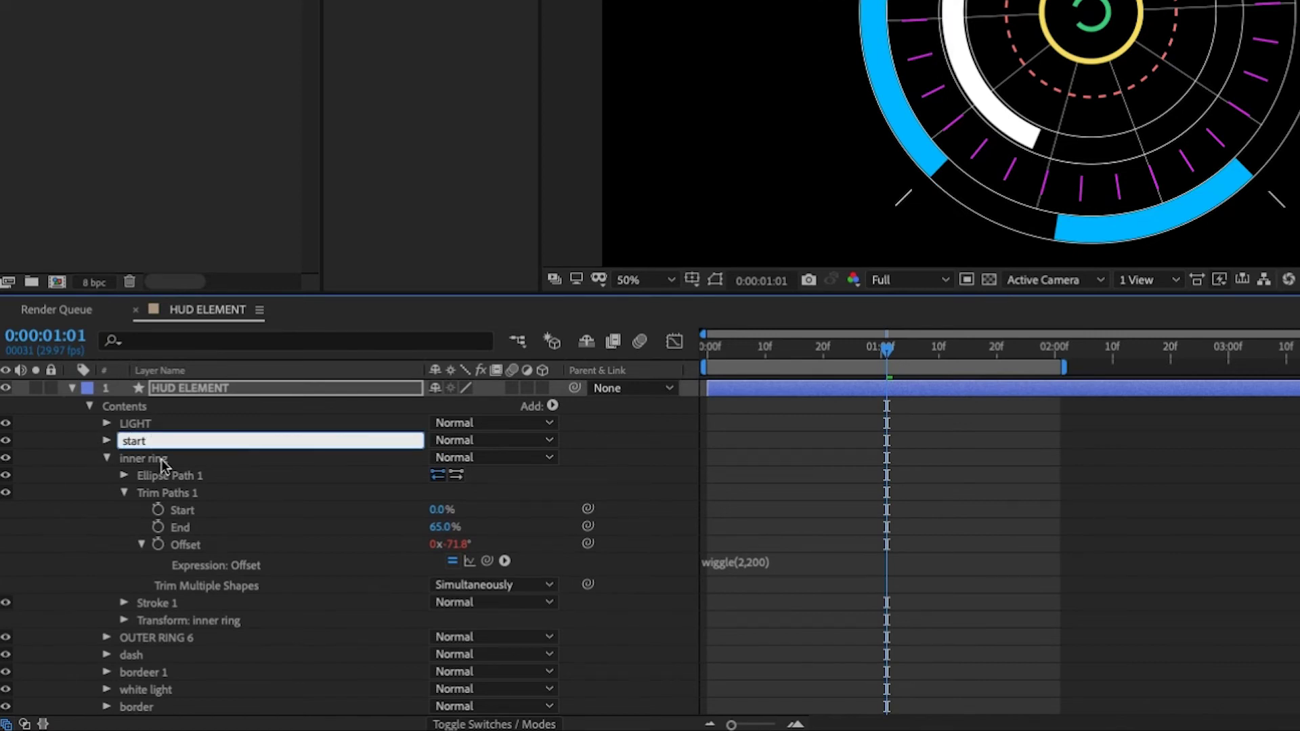
key("Return")
Step: Delete the Trim Paths from the start group and reduce its ellipse size to 23, 23
left_click(145, 477)
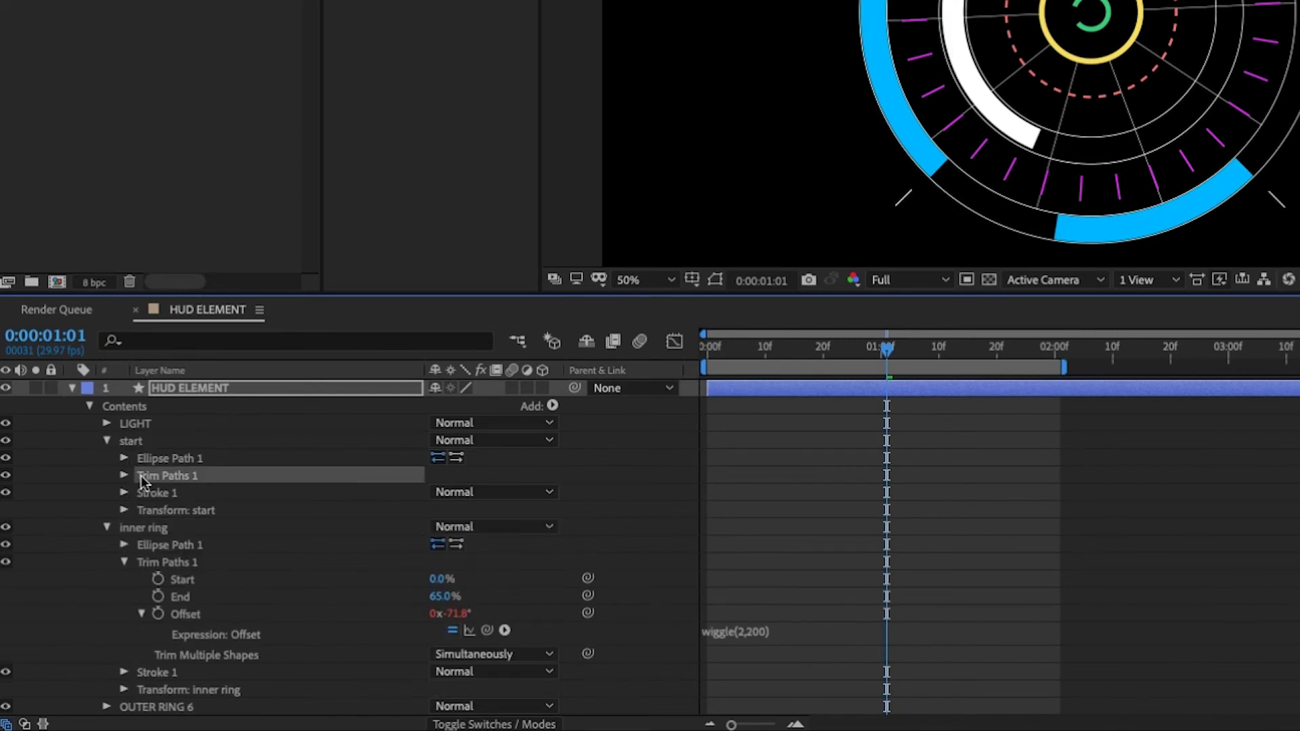
key("Delete")
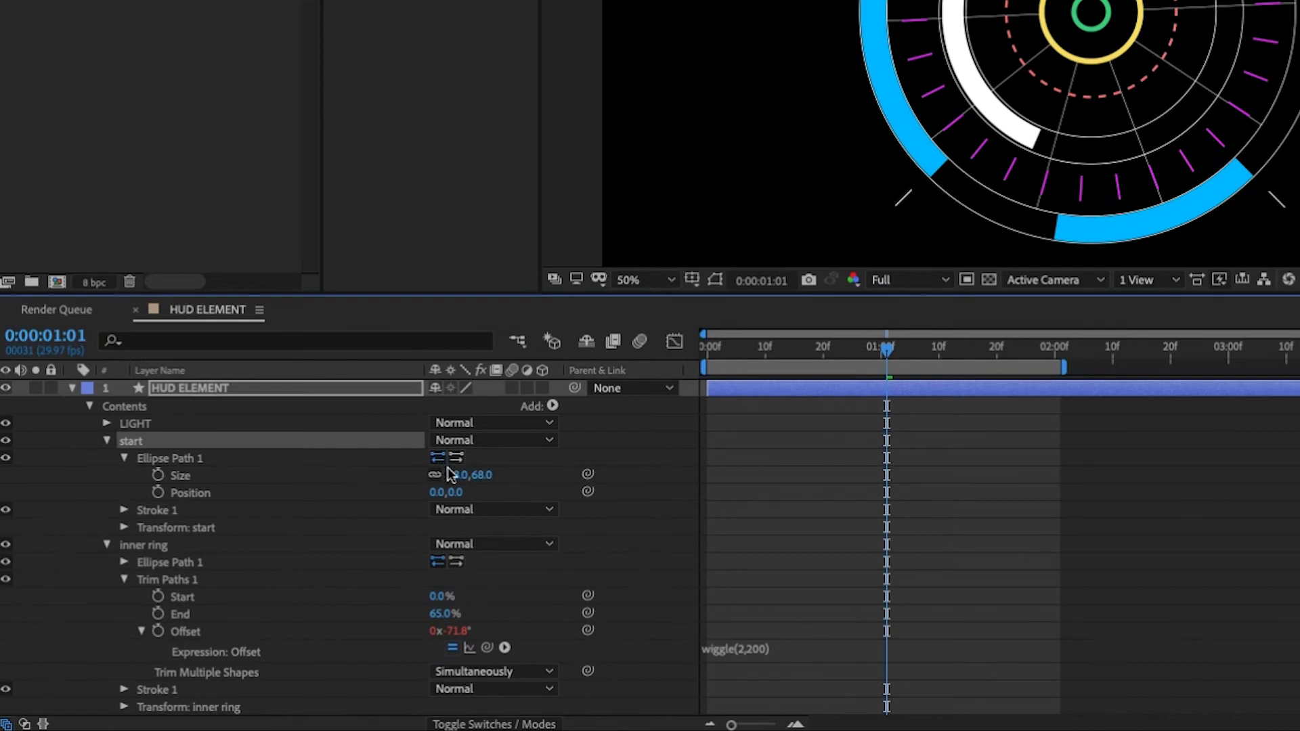
left_click_drag(453, 476, 411, 477)
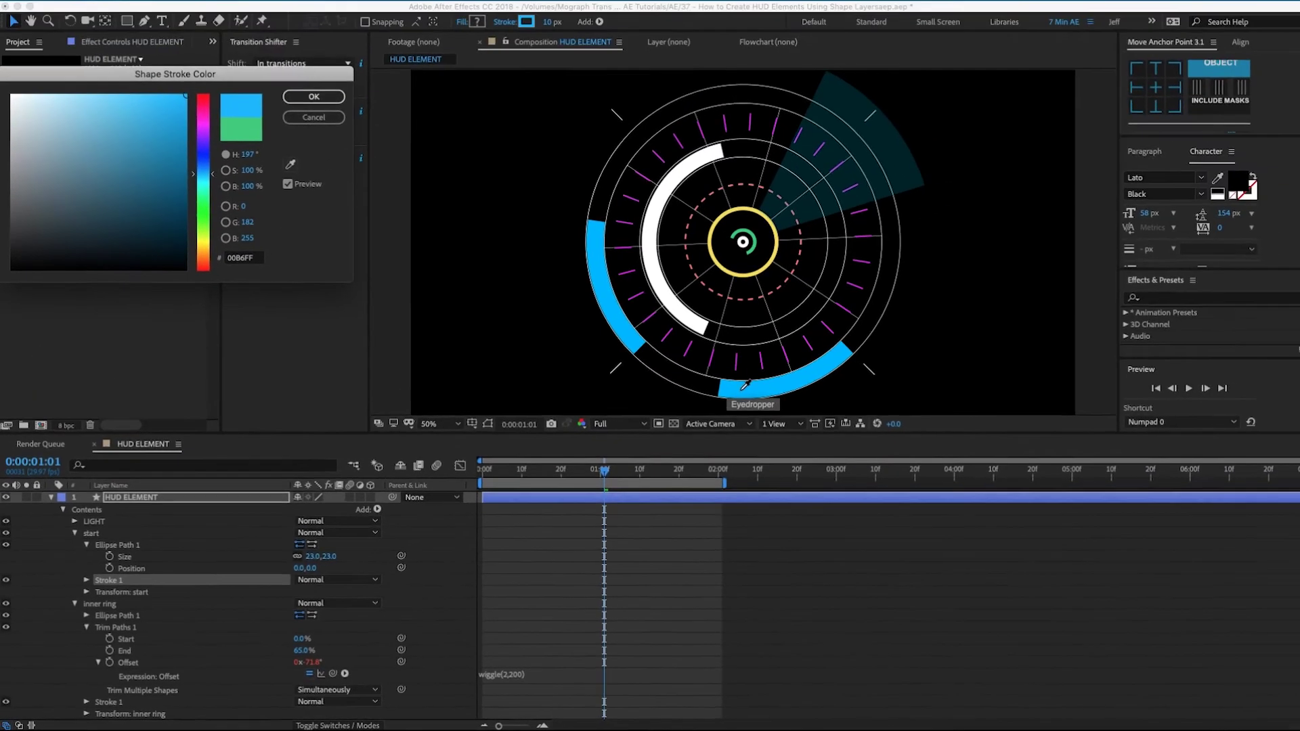
Step: Give the start ellipse a 5 px stroke in the blue sampled from the blue segments (00B6FF)
left_click(1099, 226)
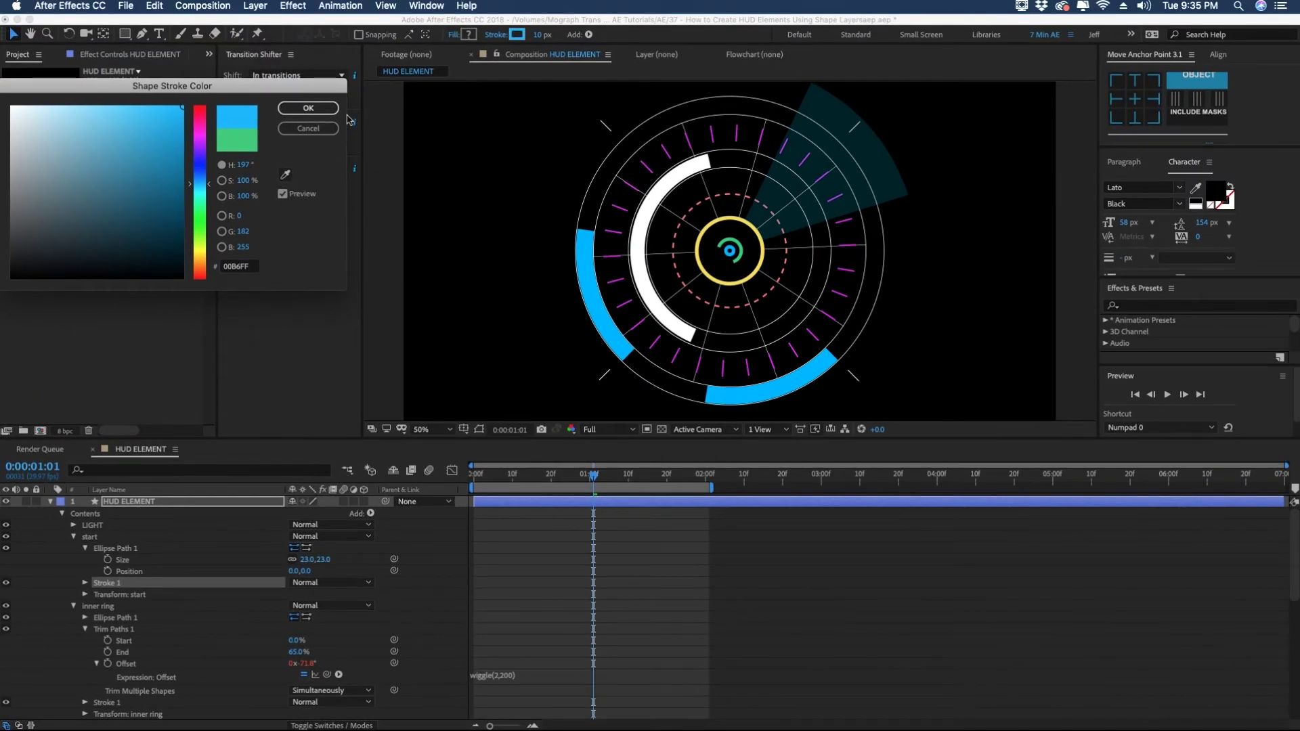
left_click(308, 108)
left_click(542, 35)
type("5")
key("Return")
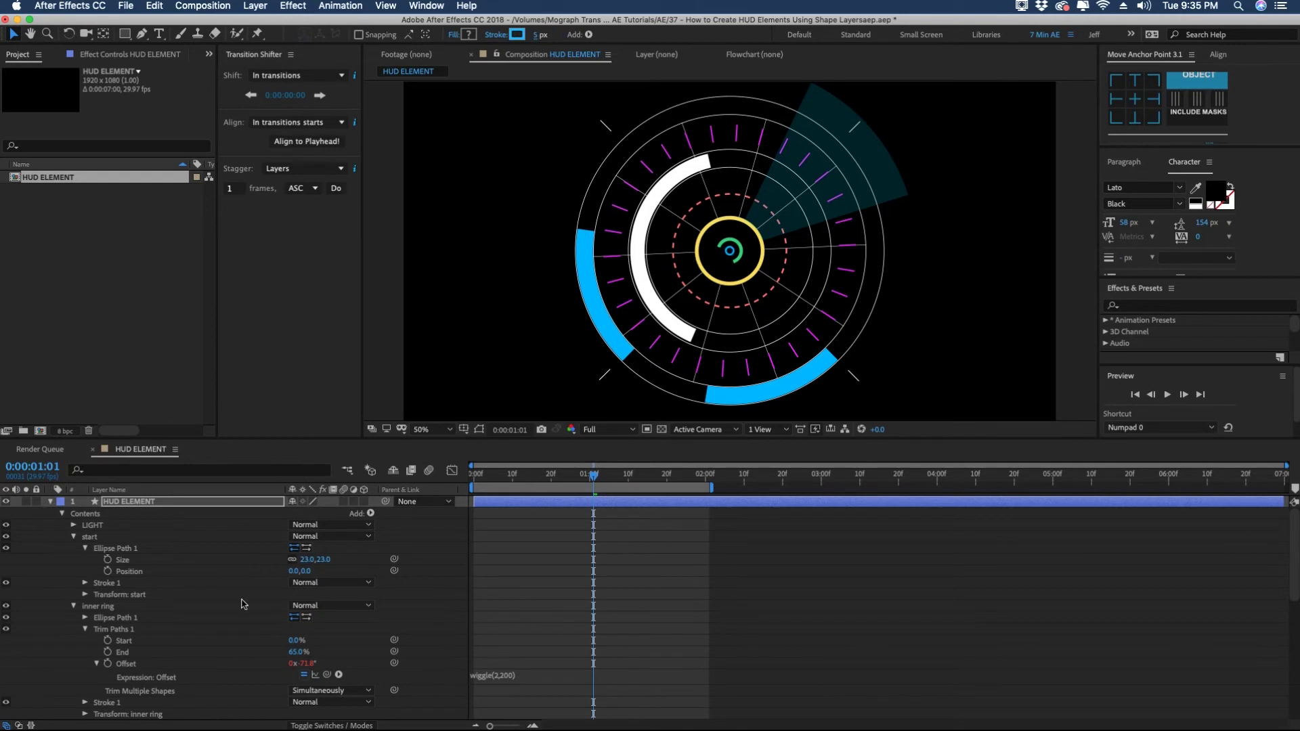
Step: Extend the LINES rectangle path to the centre with a size of 1, 478 and a position of 0, -211
left_click(74, 537)
left_click(74, 548)
left_click(83, 676)
left_click(11, 683)
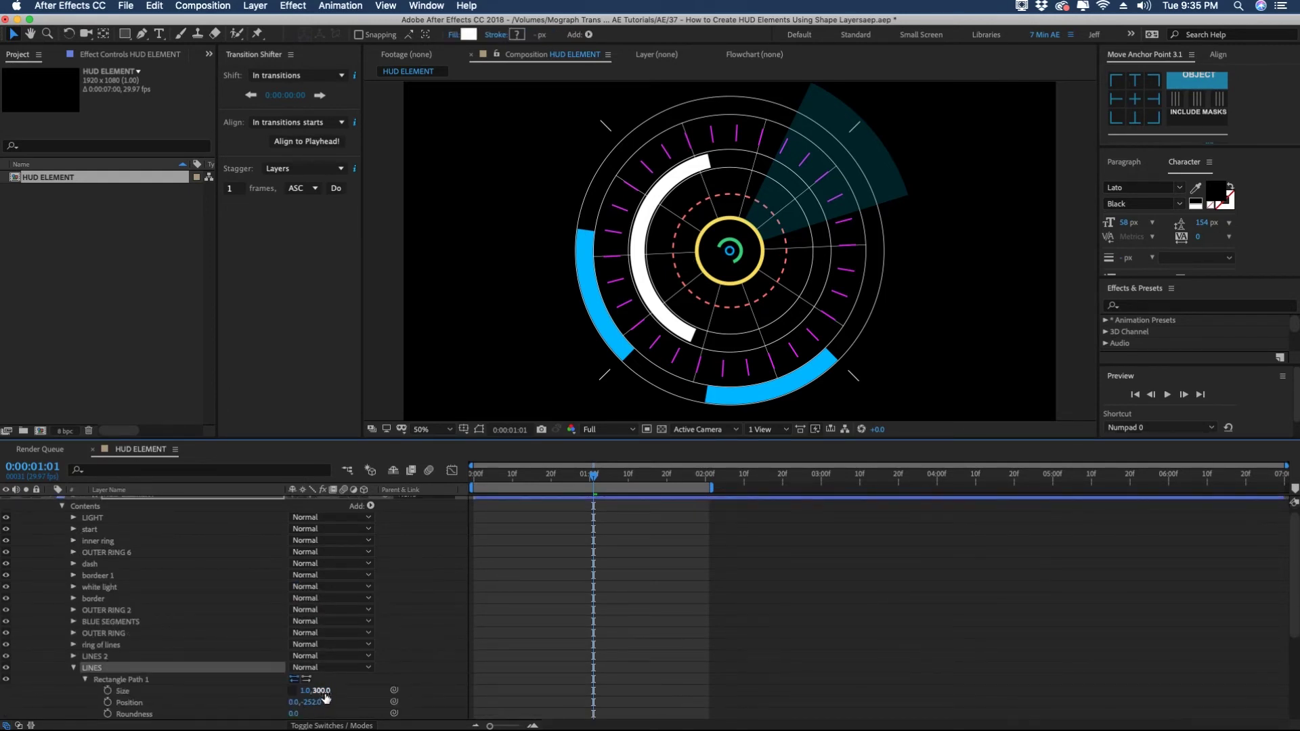
left_click_drag(323, 691, 405, 690)
left_click_drag(314, 703, 342, 702)
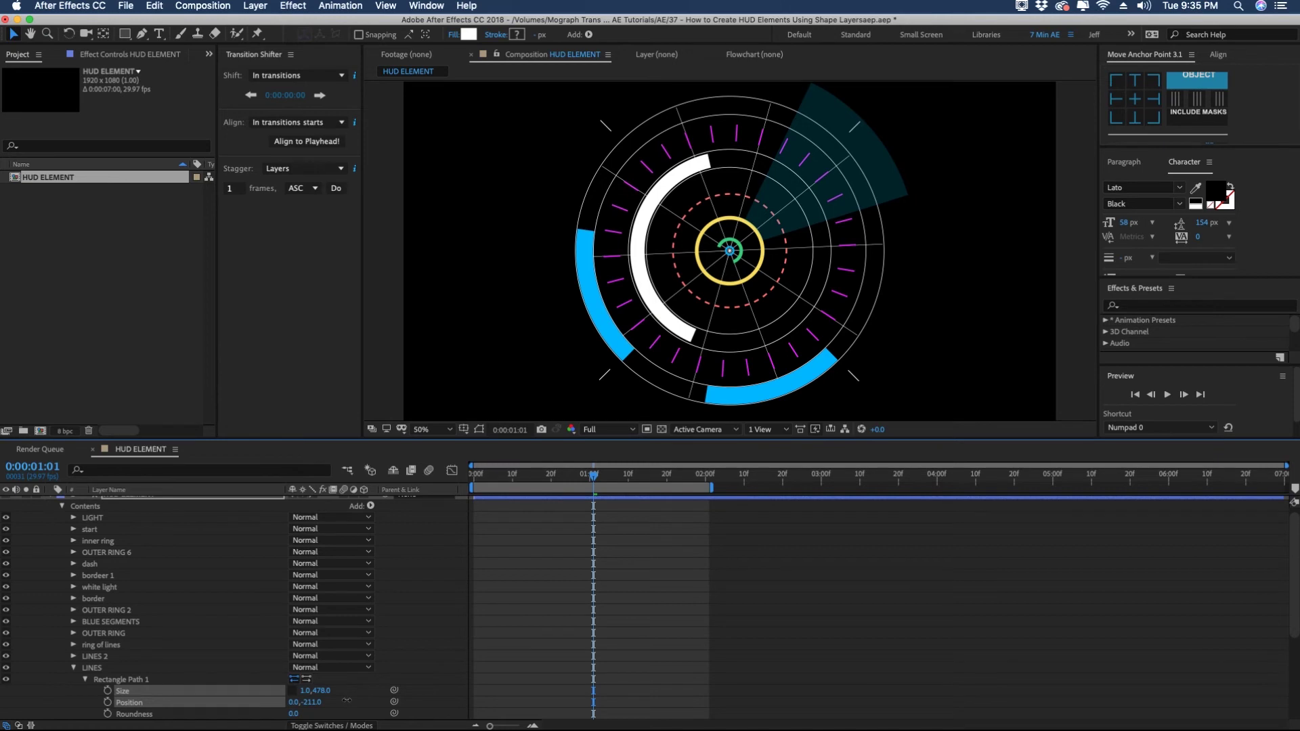
left_click_drag(347, 701, 346, 702)
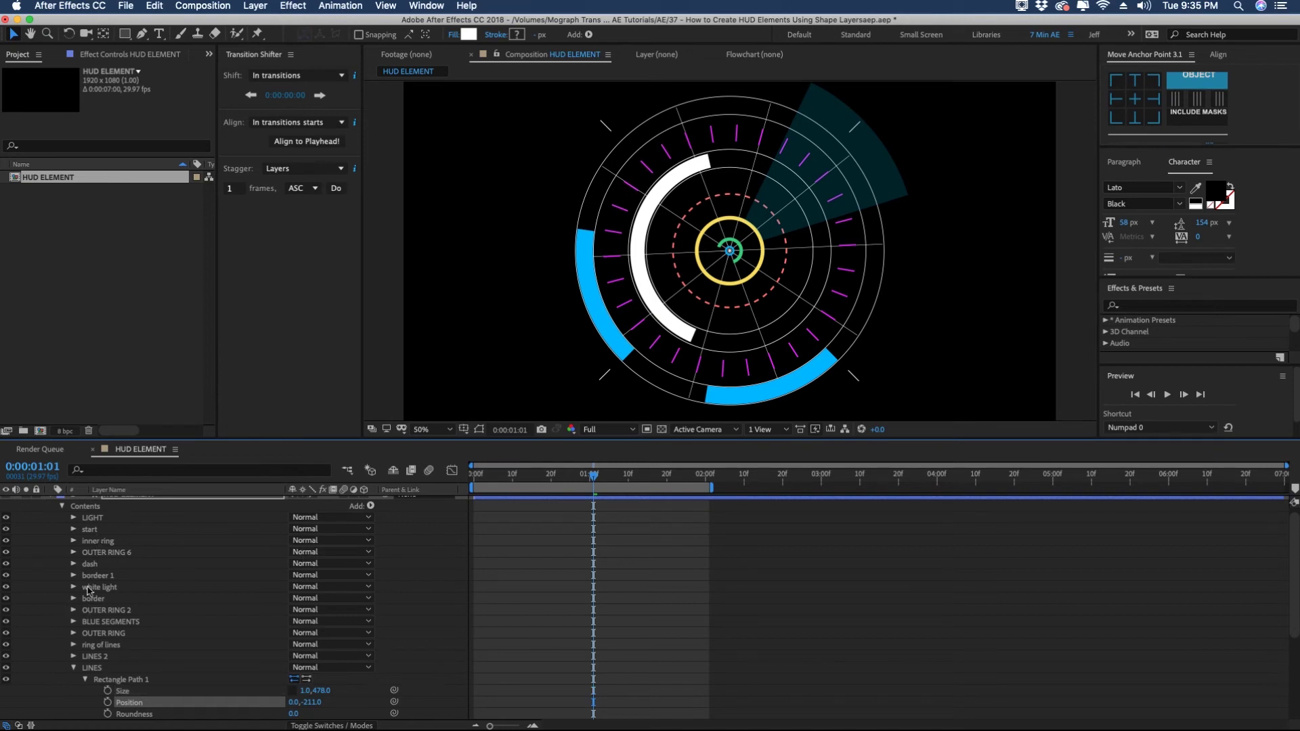
Step: Apply the Glow effect to the HUD ELEMENT layer
key("super+shift+a")
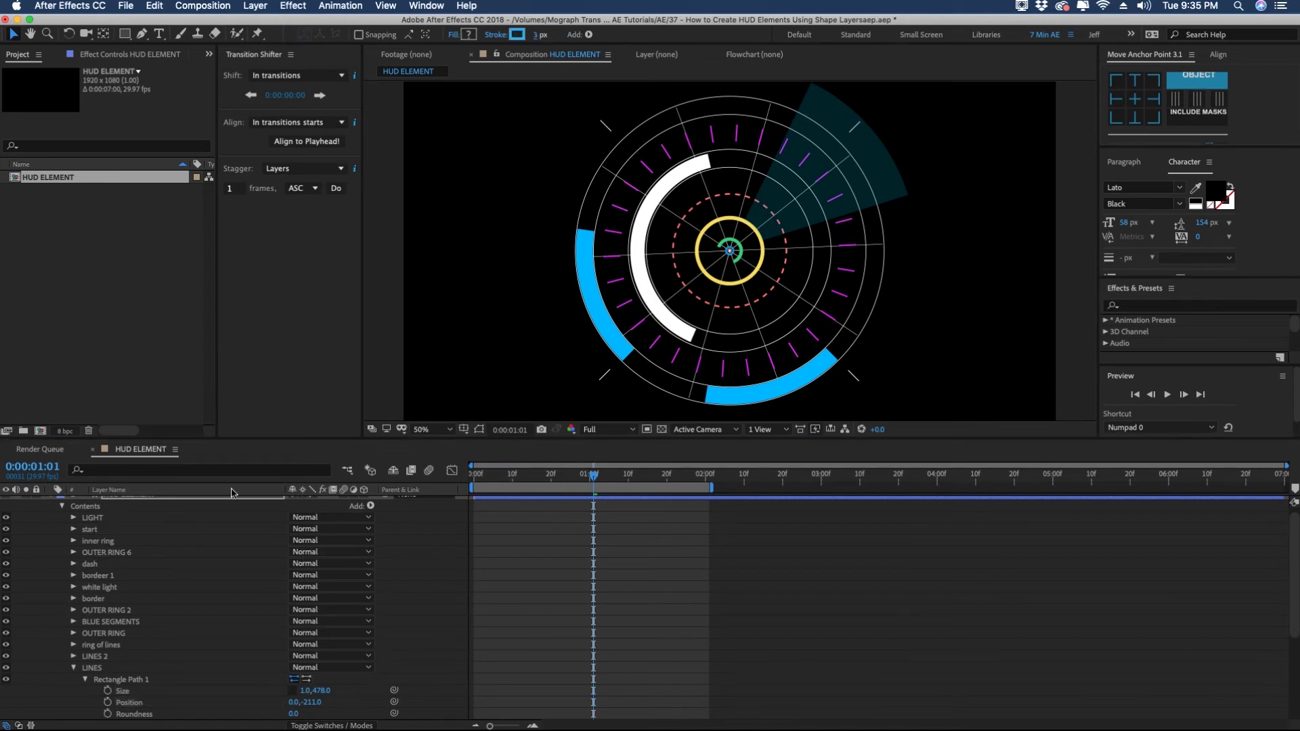
left_click(74, 532)
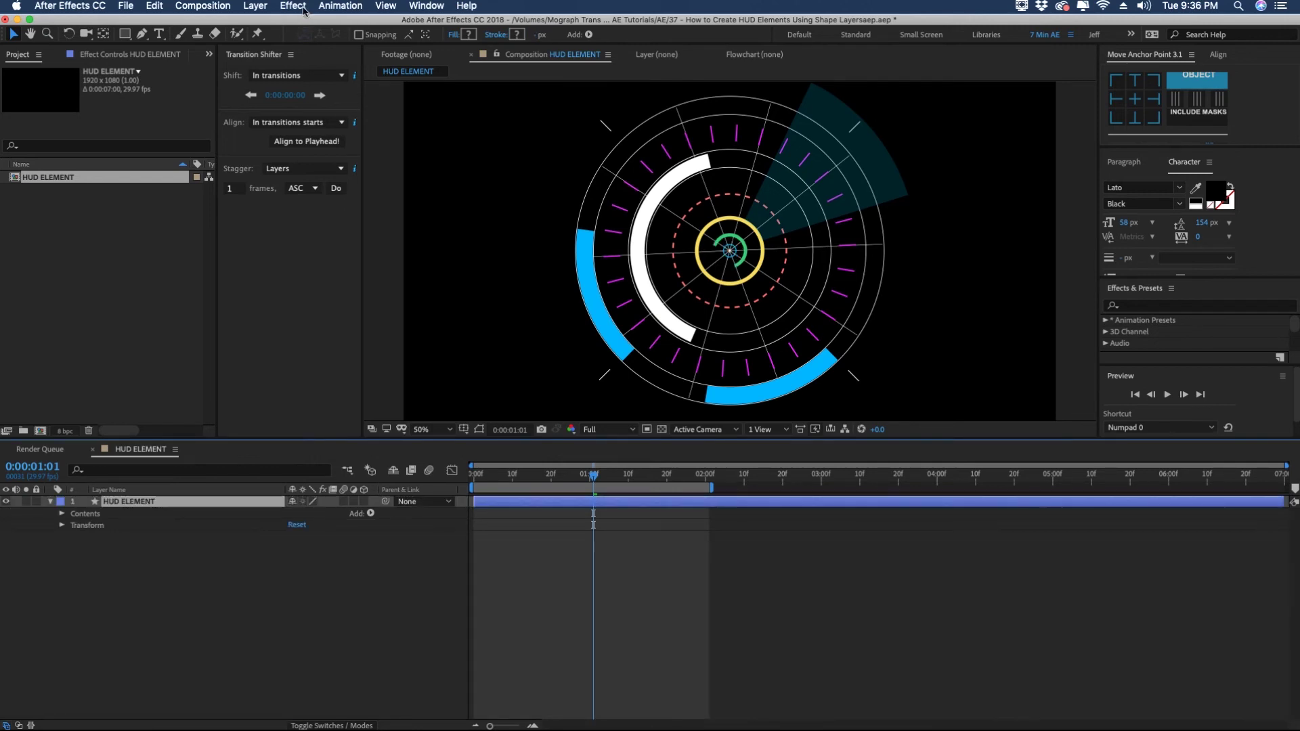
left_click(303, 8)
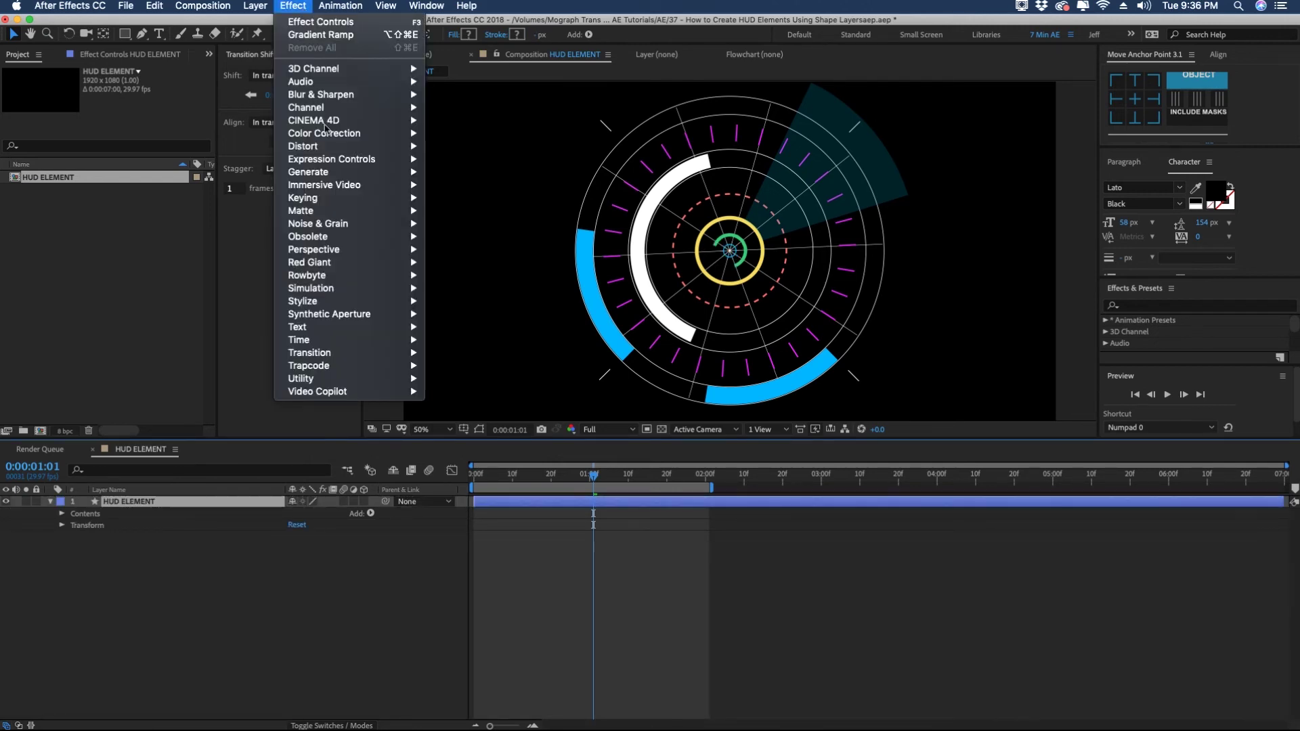
mouse_move(329, 302)
left_click(451, 508)
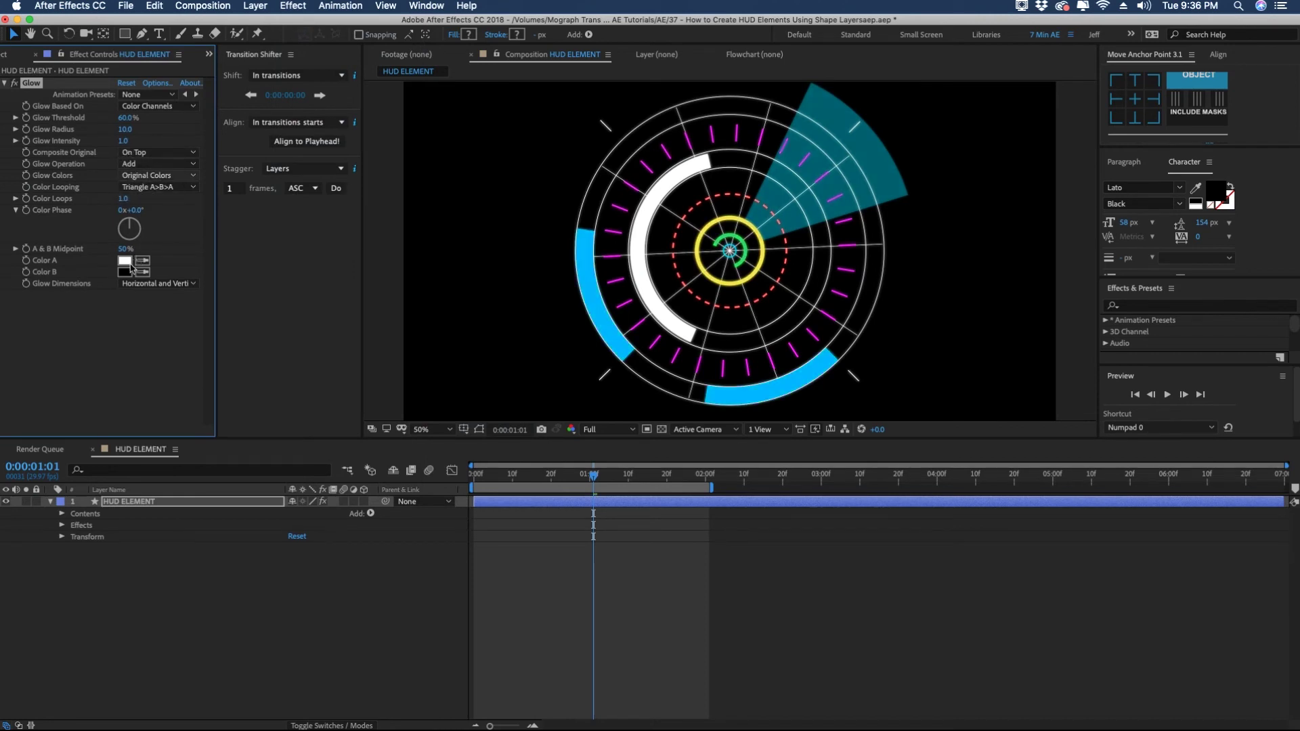
Step: Set the Glow's Color B to white, Glow Colors to A & B Colors, and Glow Threshold to 0%
left_click(141, 272)
left_click(126, 262)
left_click(159, 175)
left_click(161, 196)
left_click(126, 119)
key("Return")
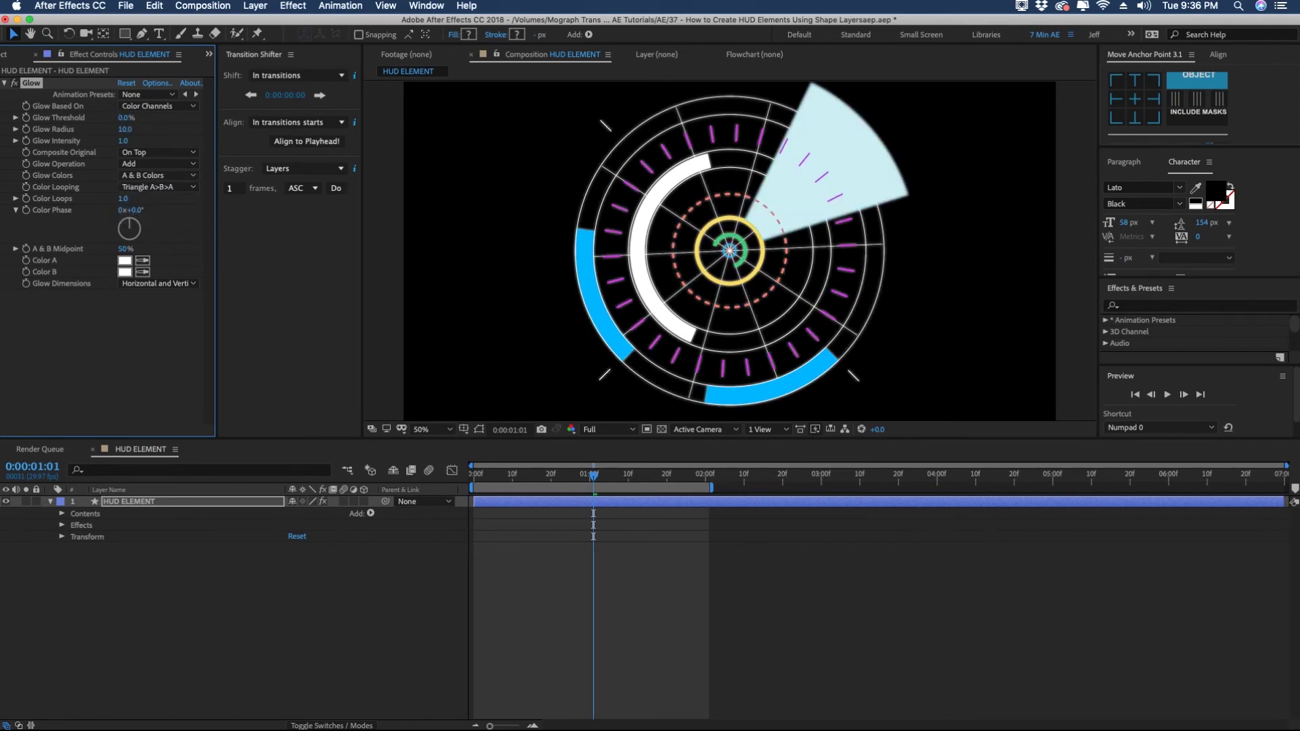
Step: Increase the Glow Radius to 87 and sample the blue segments' colour for the Glow's Color A and Color B
left_click_drag(125, 129, 164, 129)
left_click(142, 261)
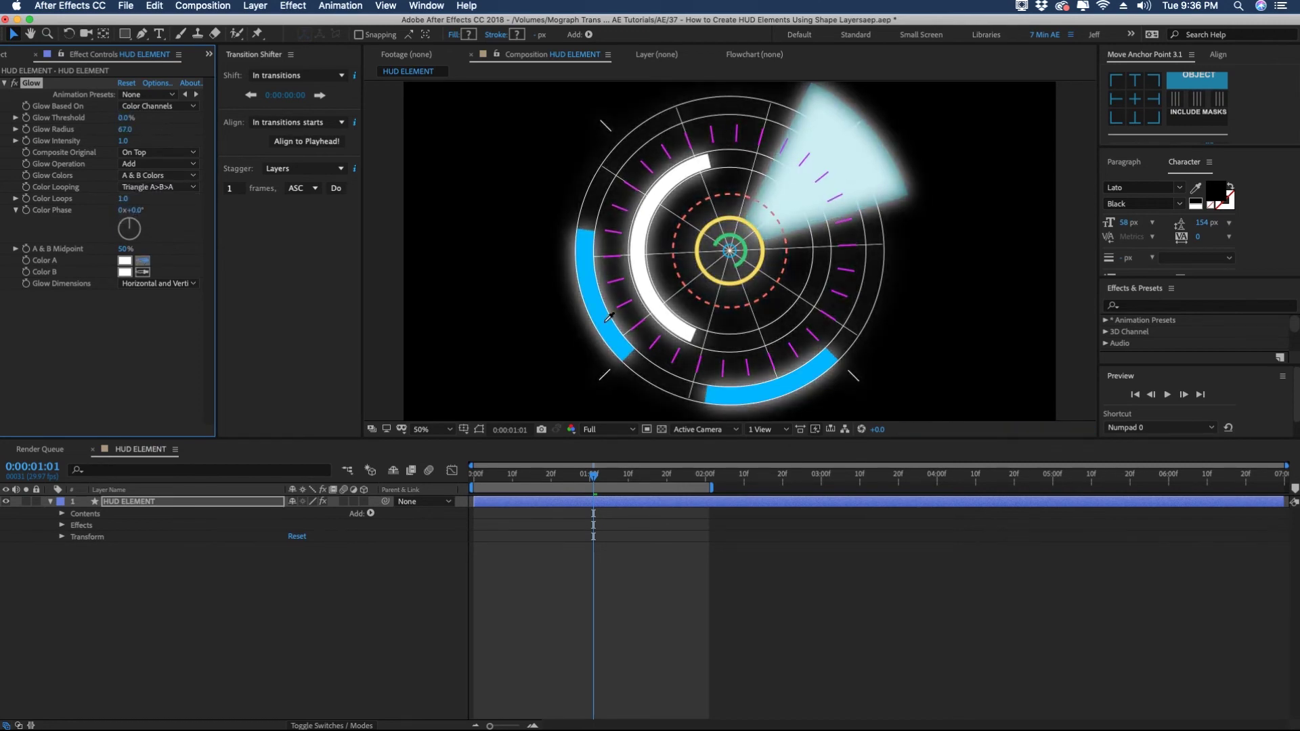
left_click(605, 321)
left_click(142, 272)
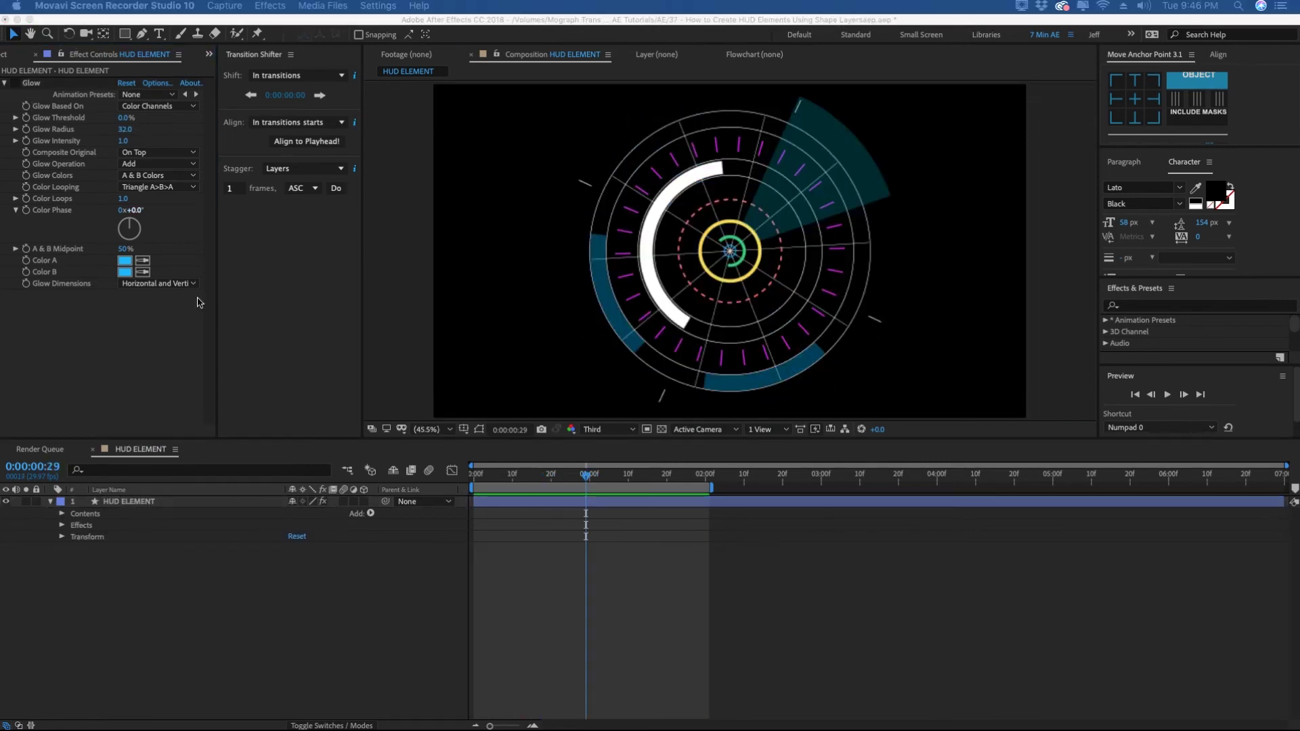
Step: Begin saving the HUD ELEMENT layer's Contents, Effects and Transform as an animation preset, choosing the After Effects CC 2018 User Presets folder
left_click(87, 516)
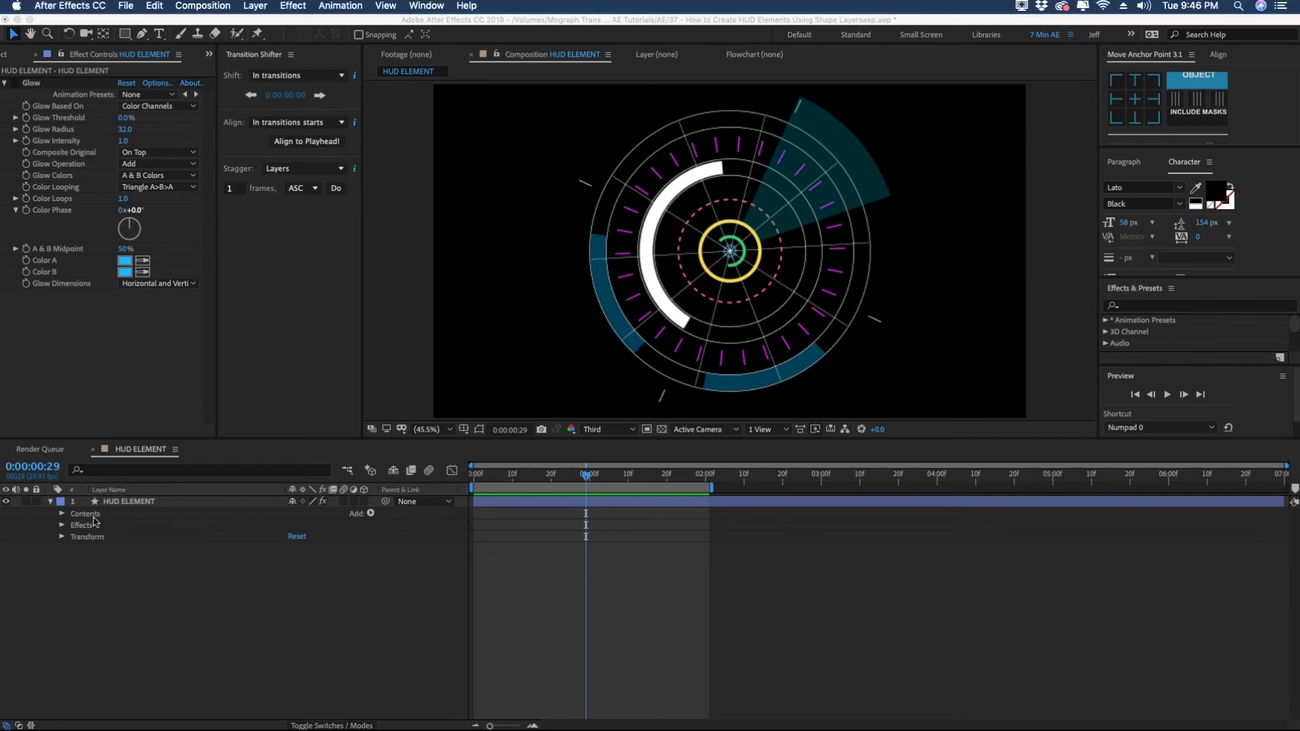
left_click(88, 537, "shift")
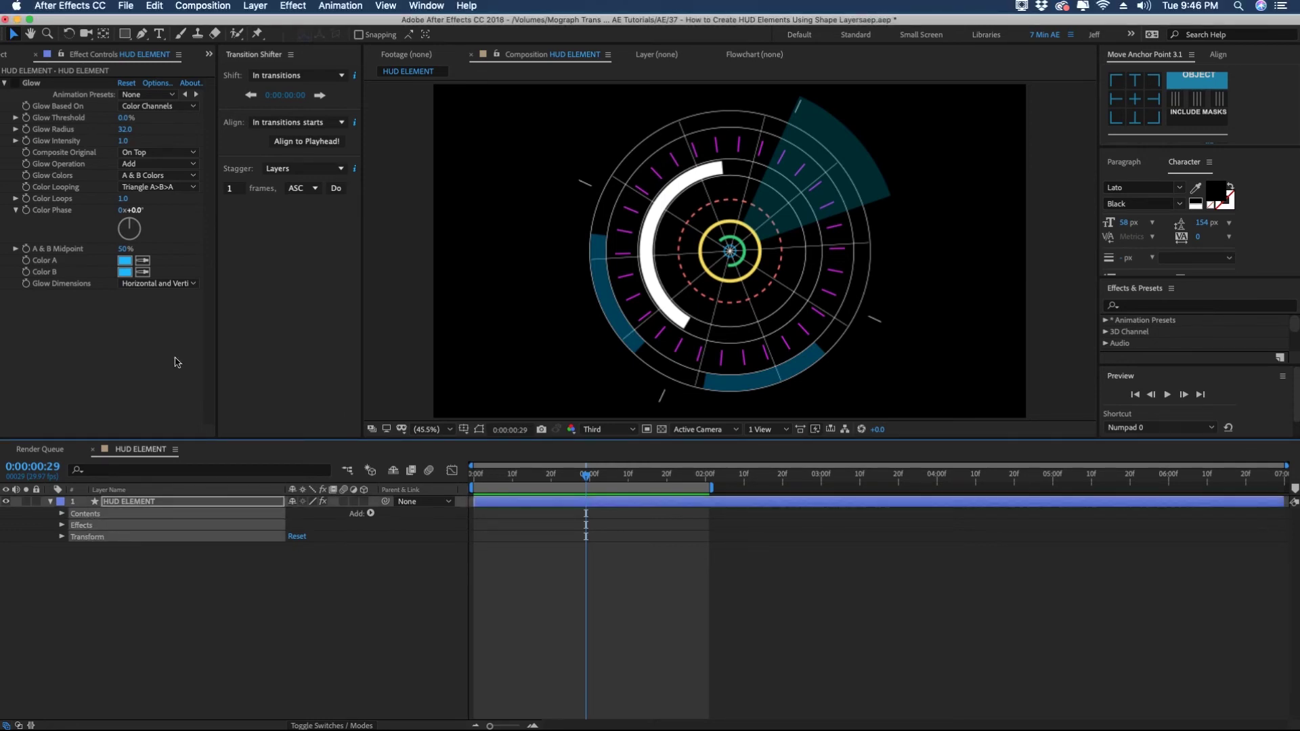
left_click(340, 7)
left_click(350, 23)
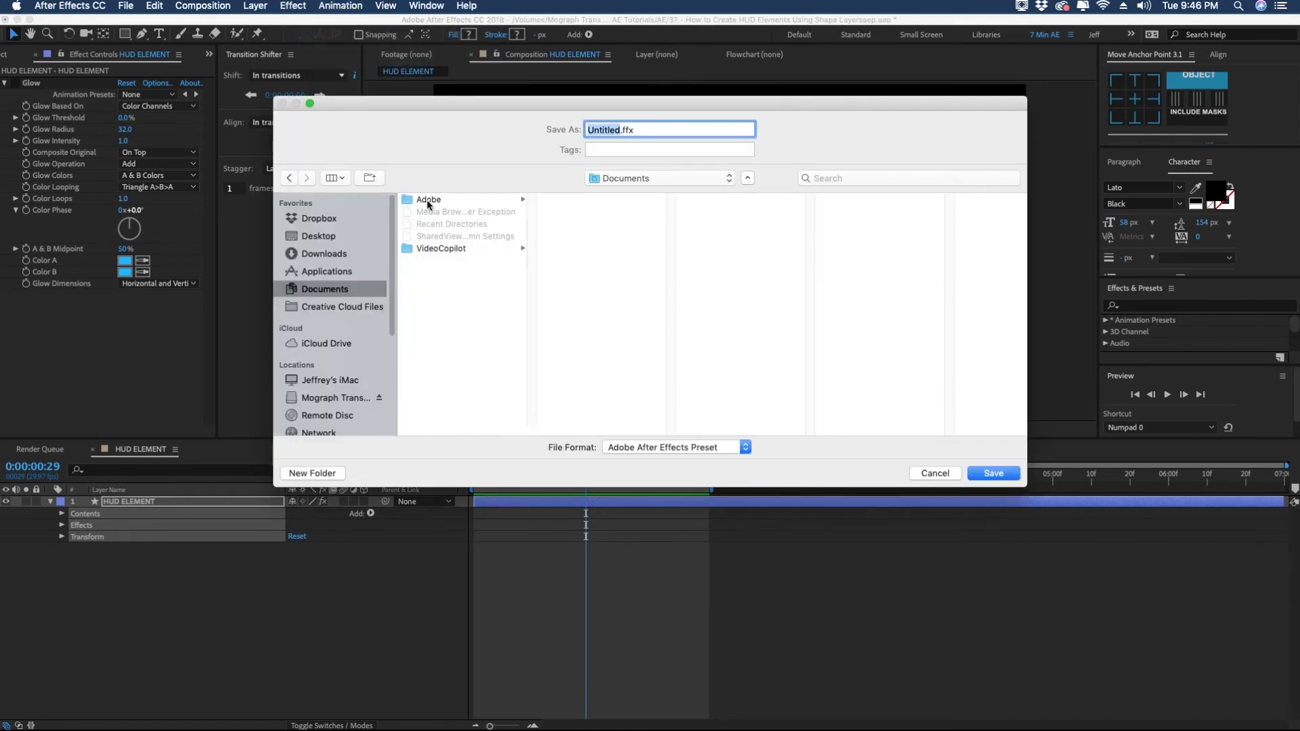
left_click(432, 201)
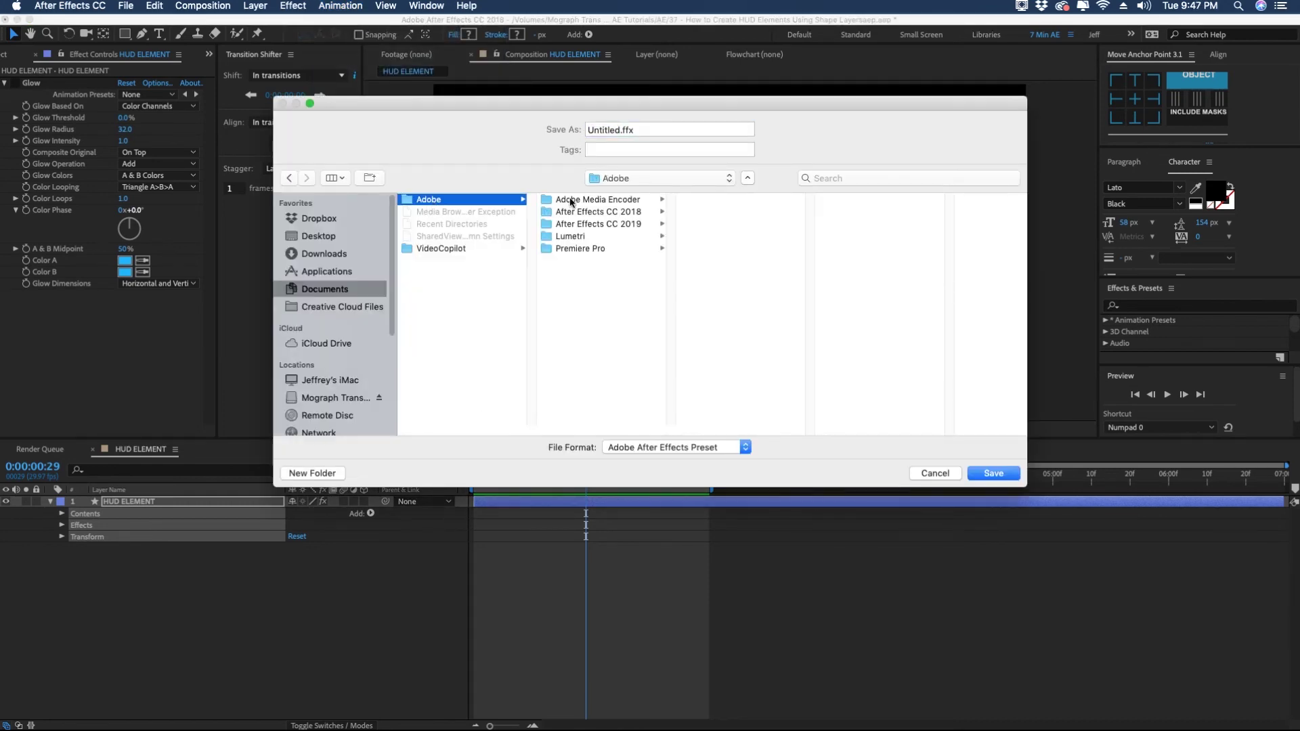
left_click(612, 214)
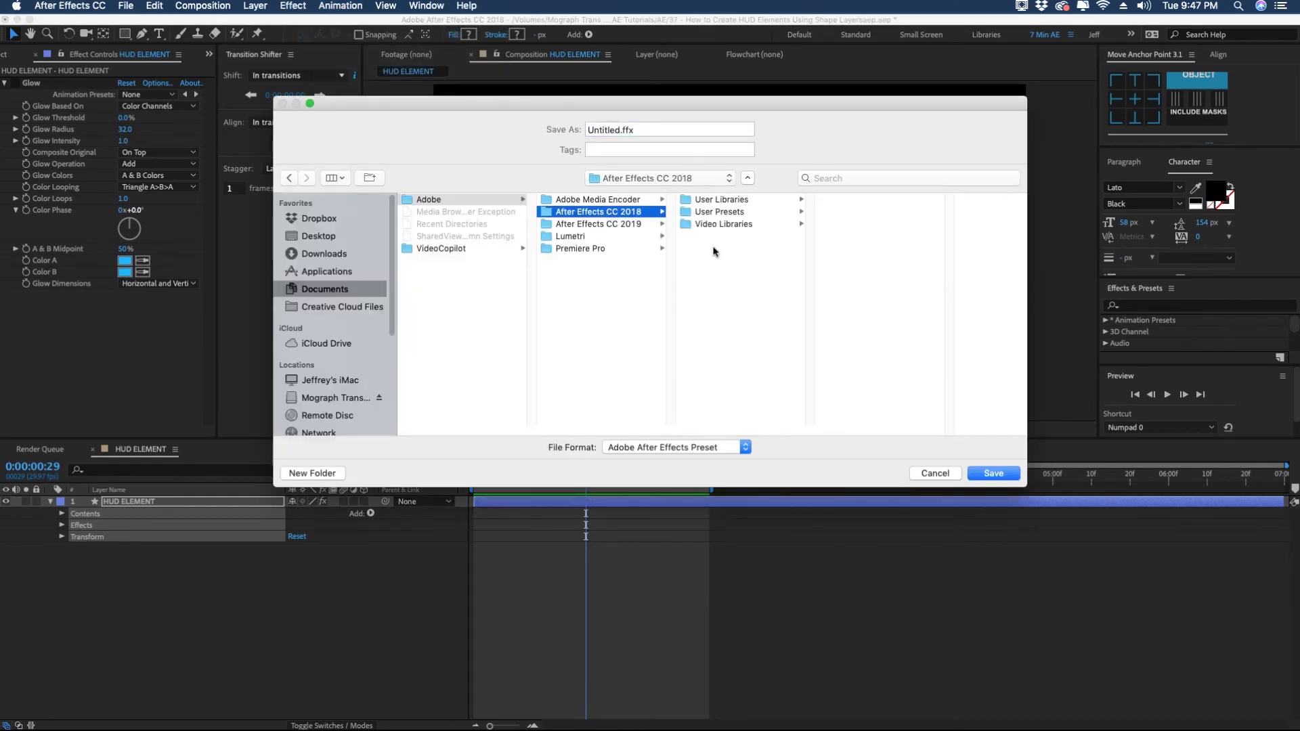
left_click(718, 212)
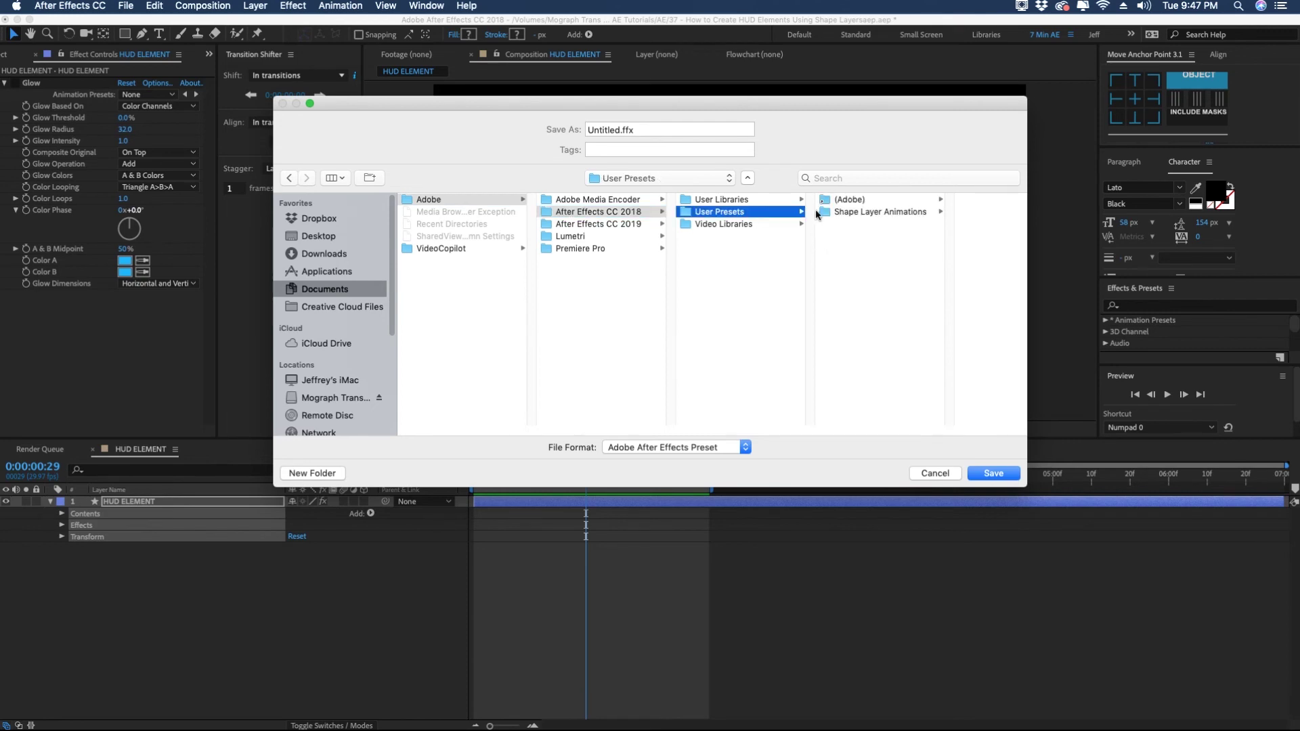
Step: Create a HUD ELEMENTS folder inside User Presets and save the preset in it as HUD 01
left_click(312, 473)
type("HUD ELEMENT")
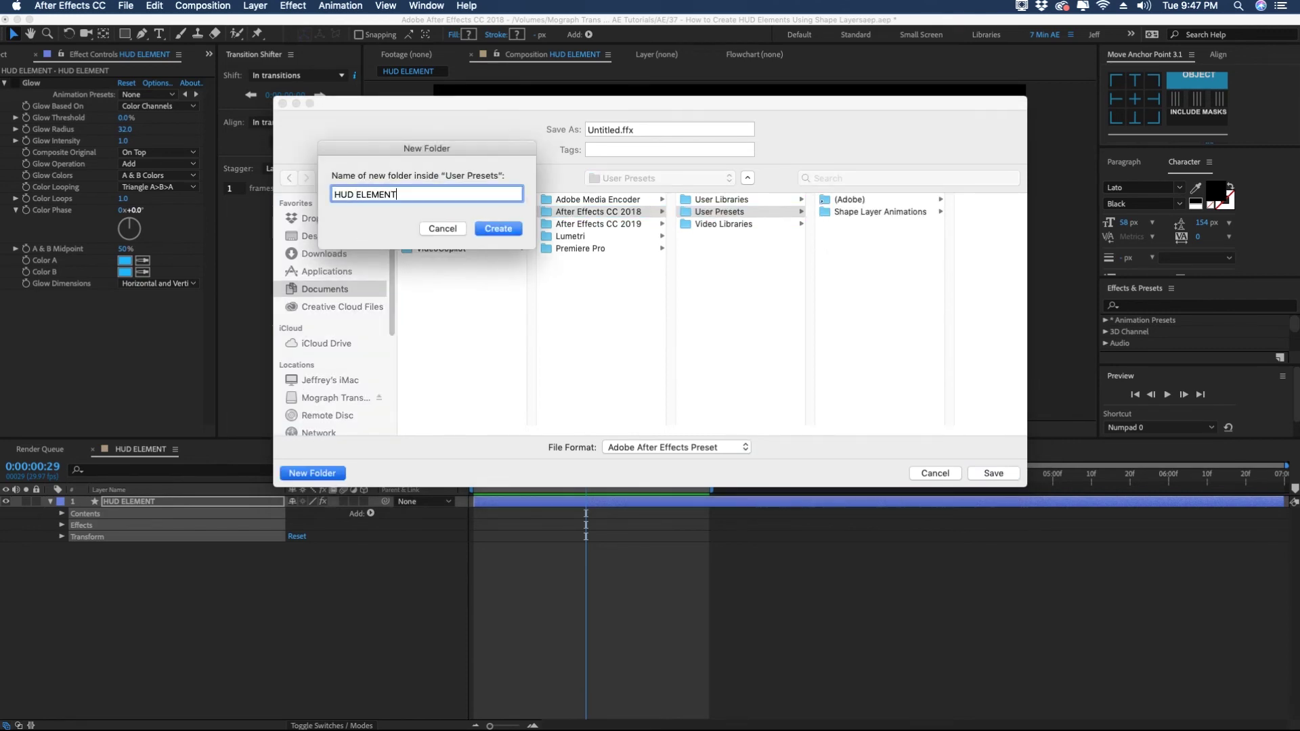
type("S")
key("Return")
type("HUD 01")
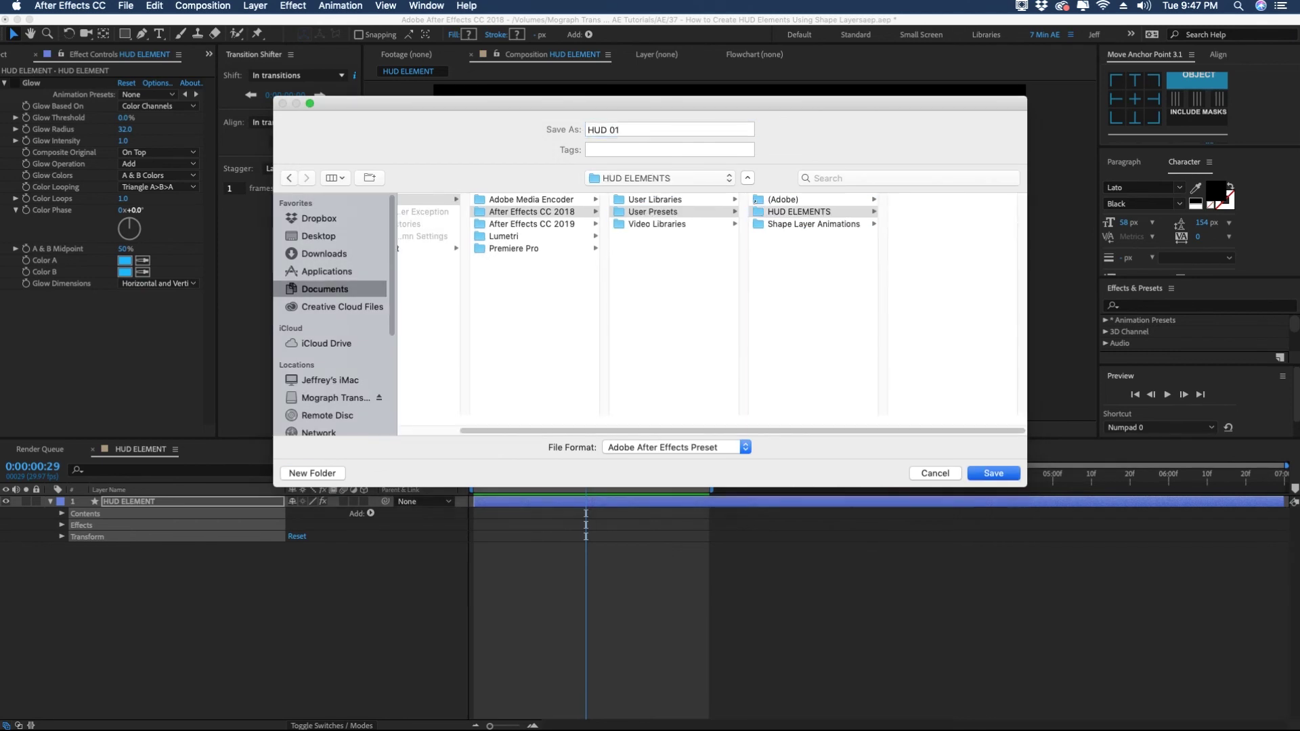
key("Return")
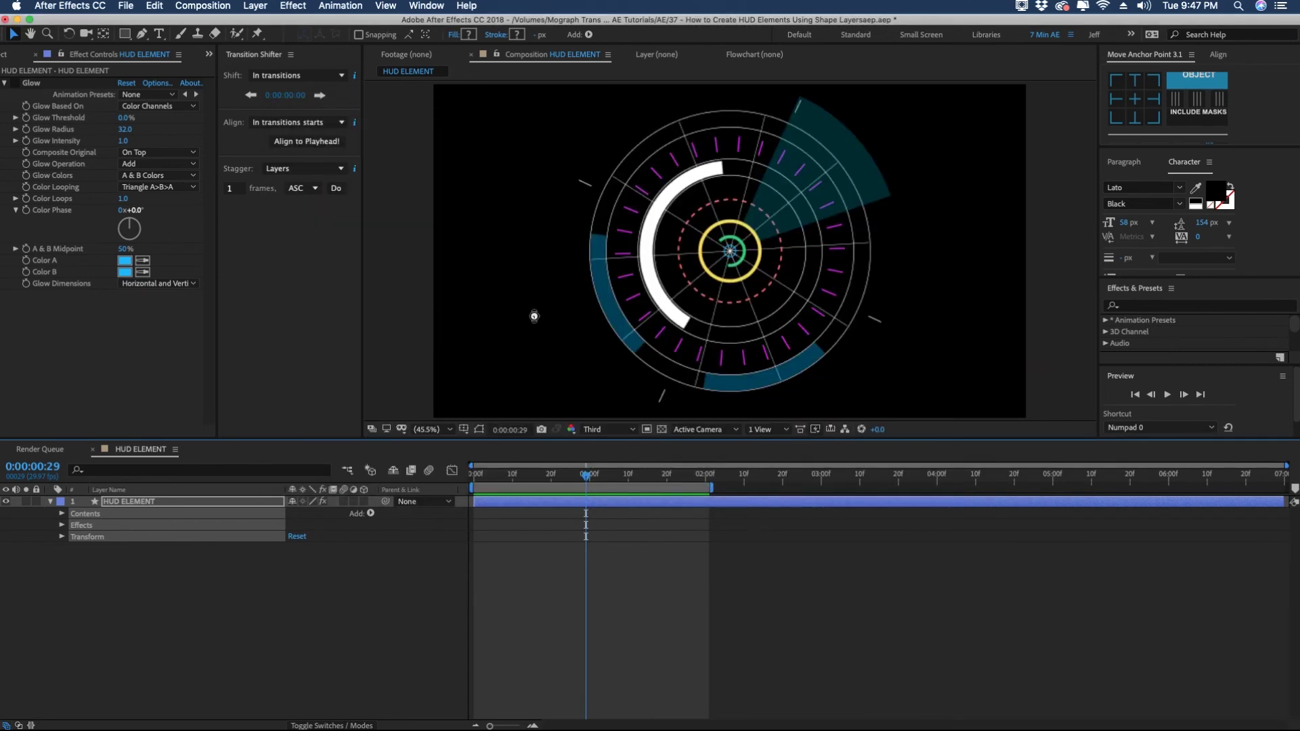
key("Return")
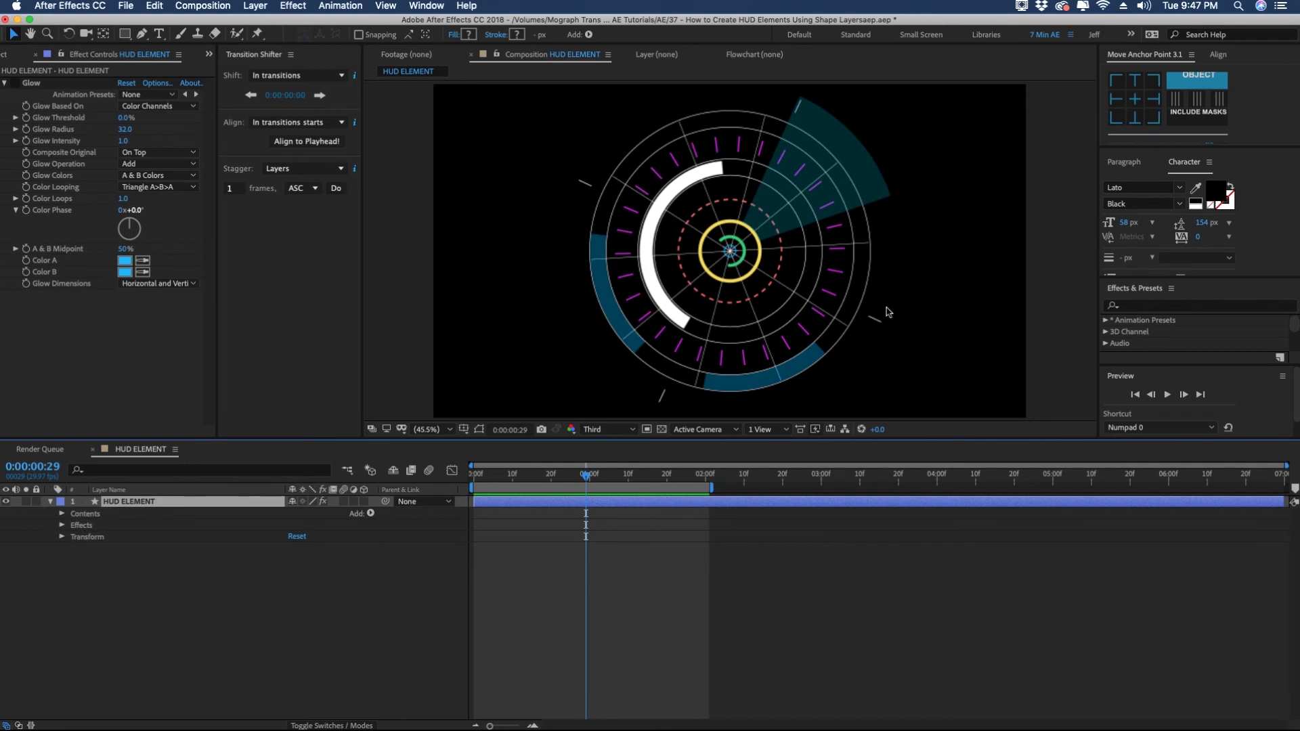
Step: Delete the Contents and the Glow effect from the HUD ELEMENT layer, leaving it empty
left_click(85, 519)
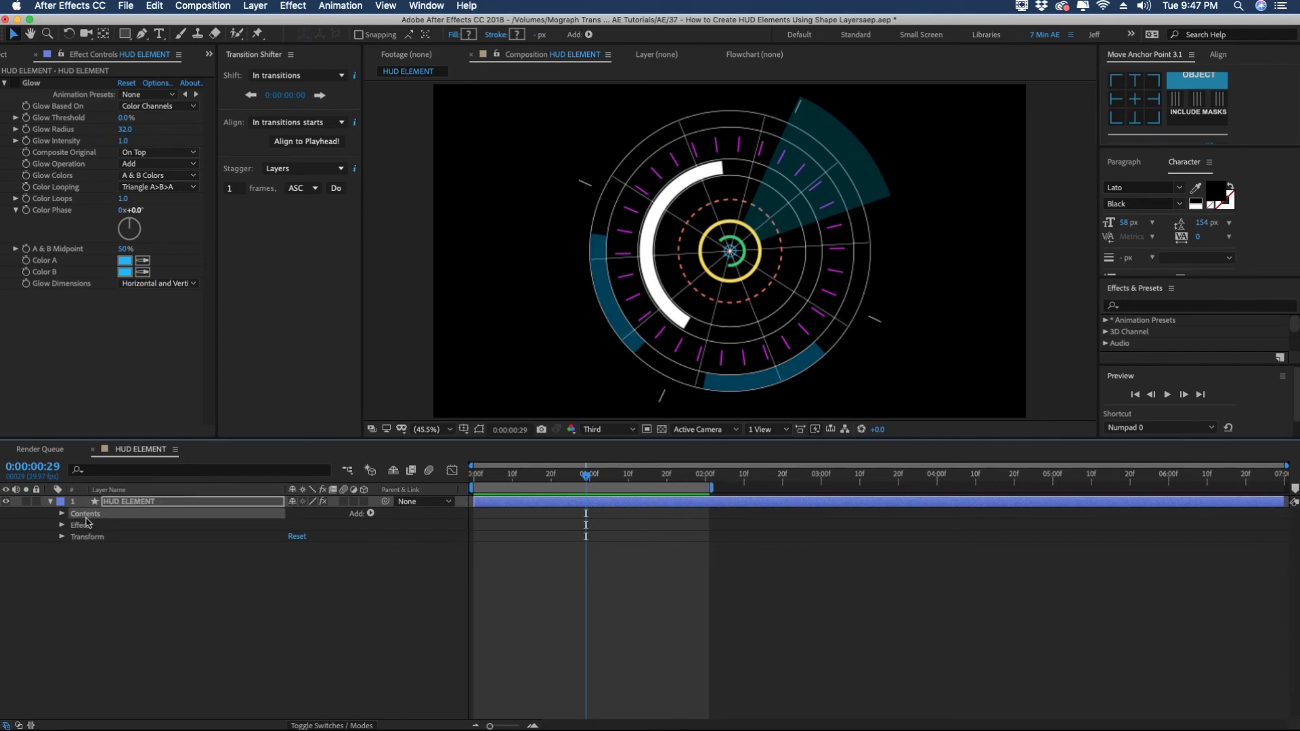
key("Delete")
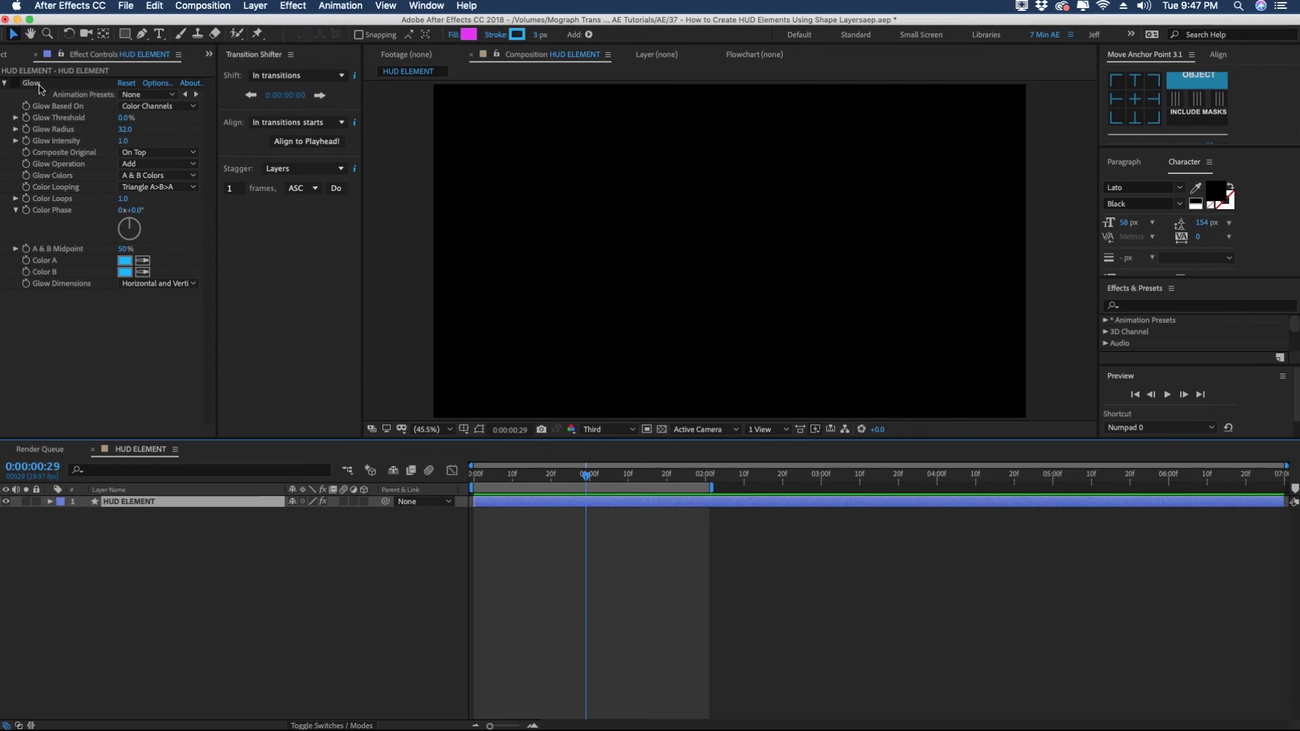
left_click(41, 84)
key("Delete")
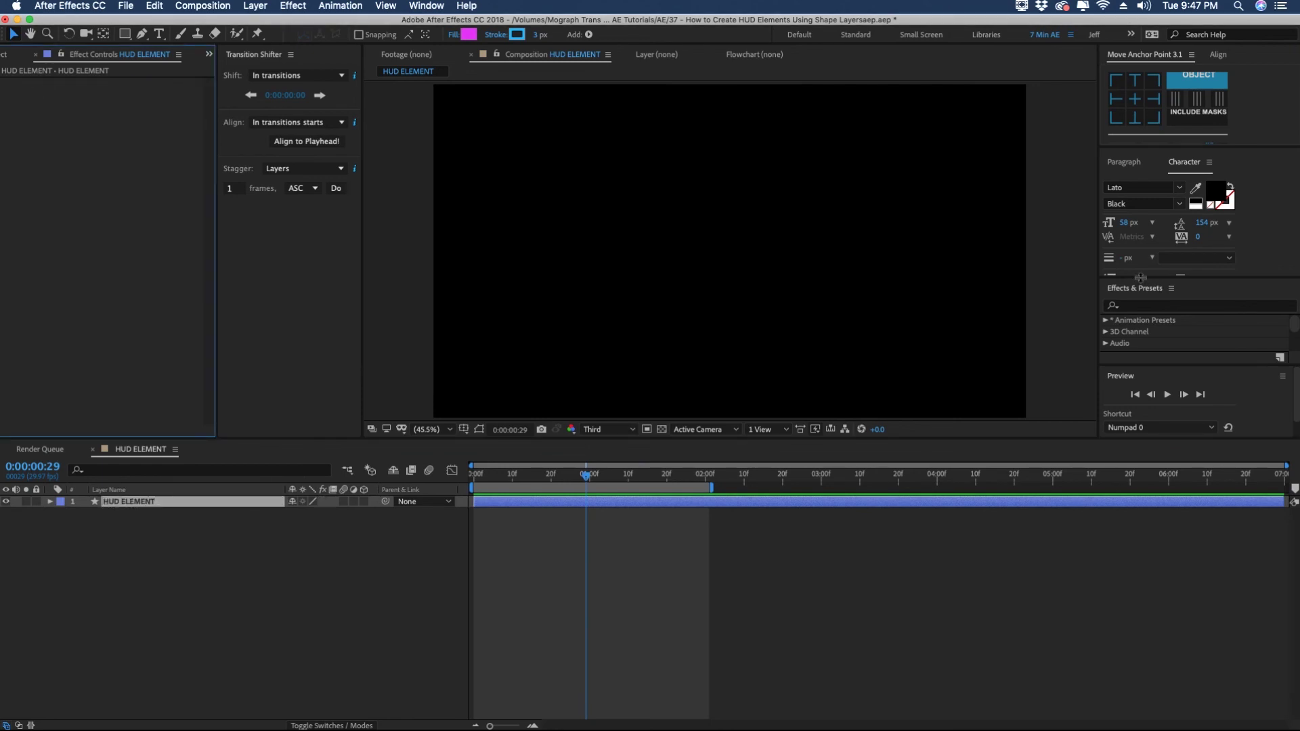
Step: Apply the HUD 01 preset from the HUD ELEMENTS folder of User Presets to the emptied HUD ELEMENT layer
left_click_drag(1140, 278, 1141, 181)
left_click(1108, 227)
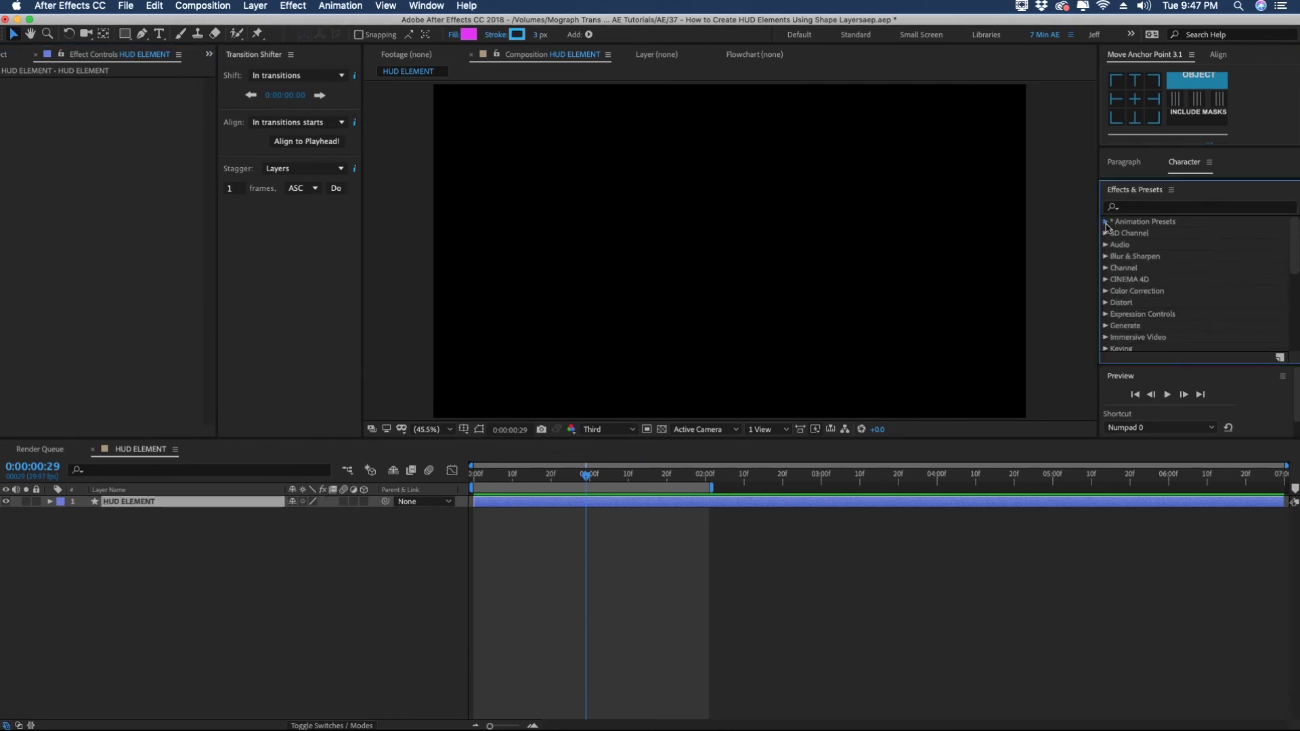
left_click(1107, 224)
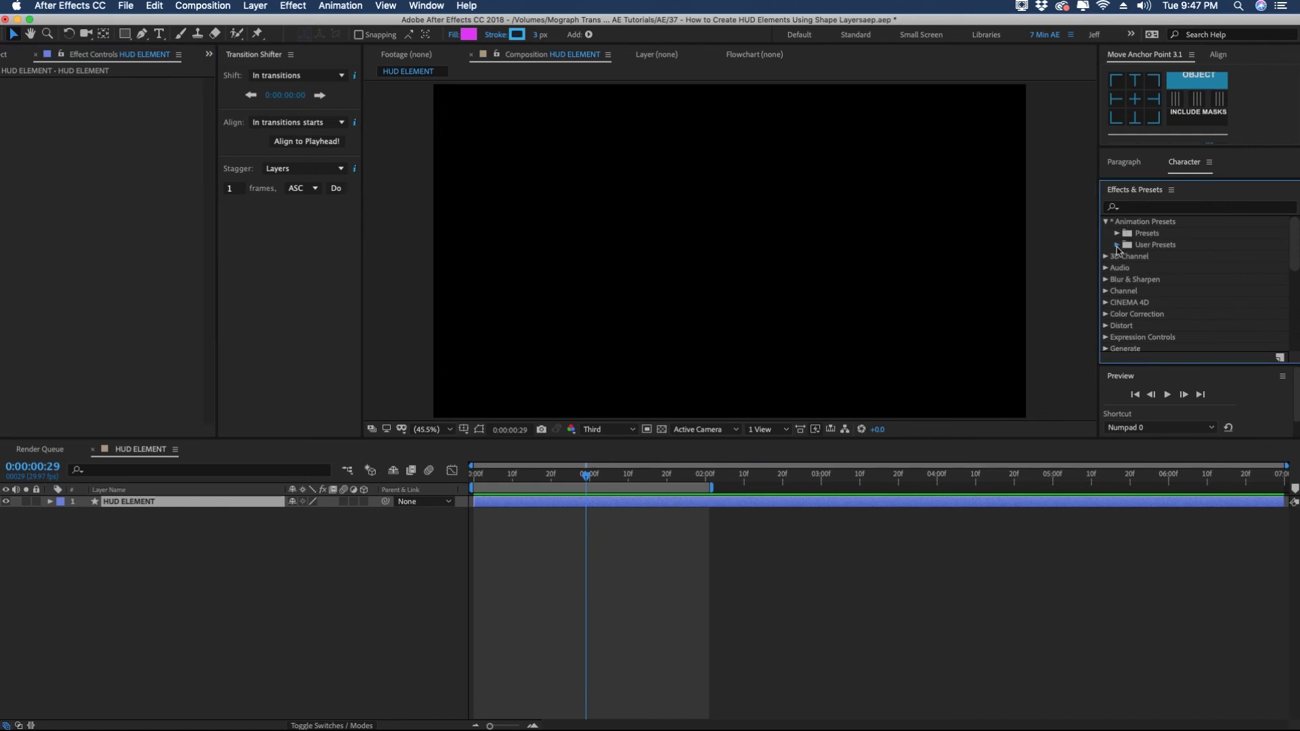
left_click(1117, 245)
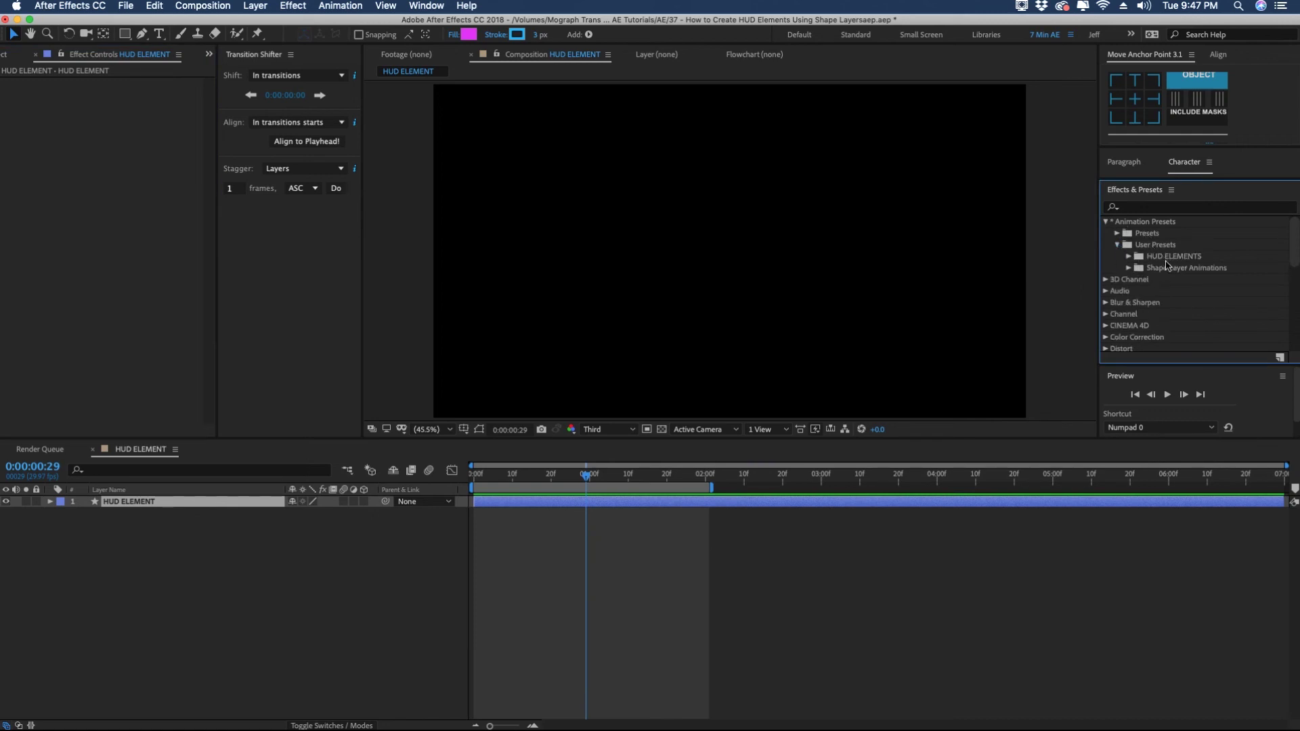
double_click(1159, 257)
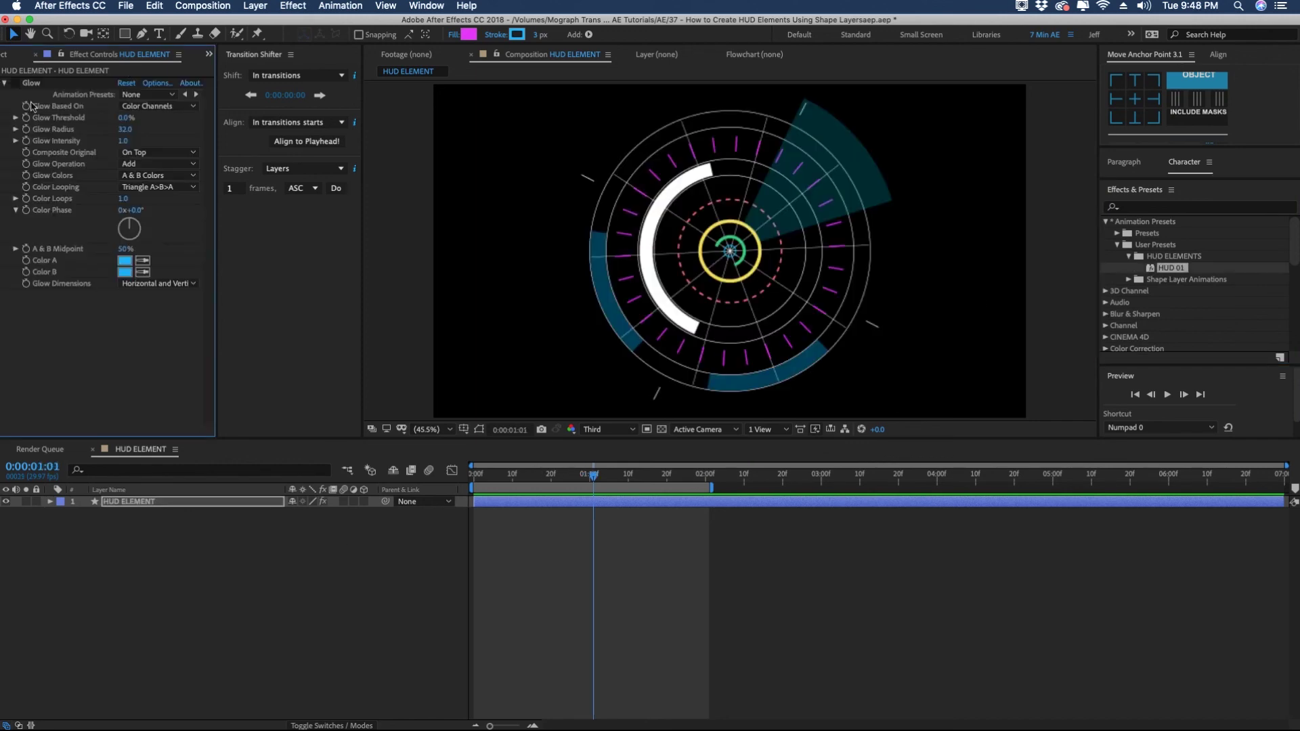
Step: Toggle the Glow effect on and back off to check it on the HUD ELEMENT layer
left_click(20, 86)
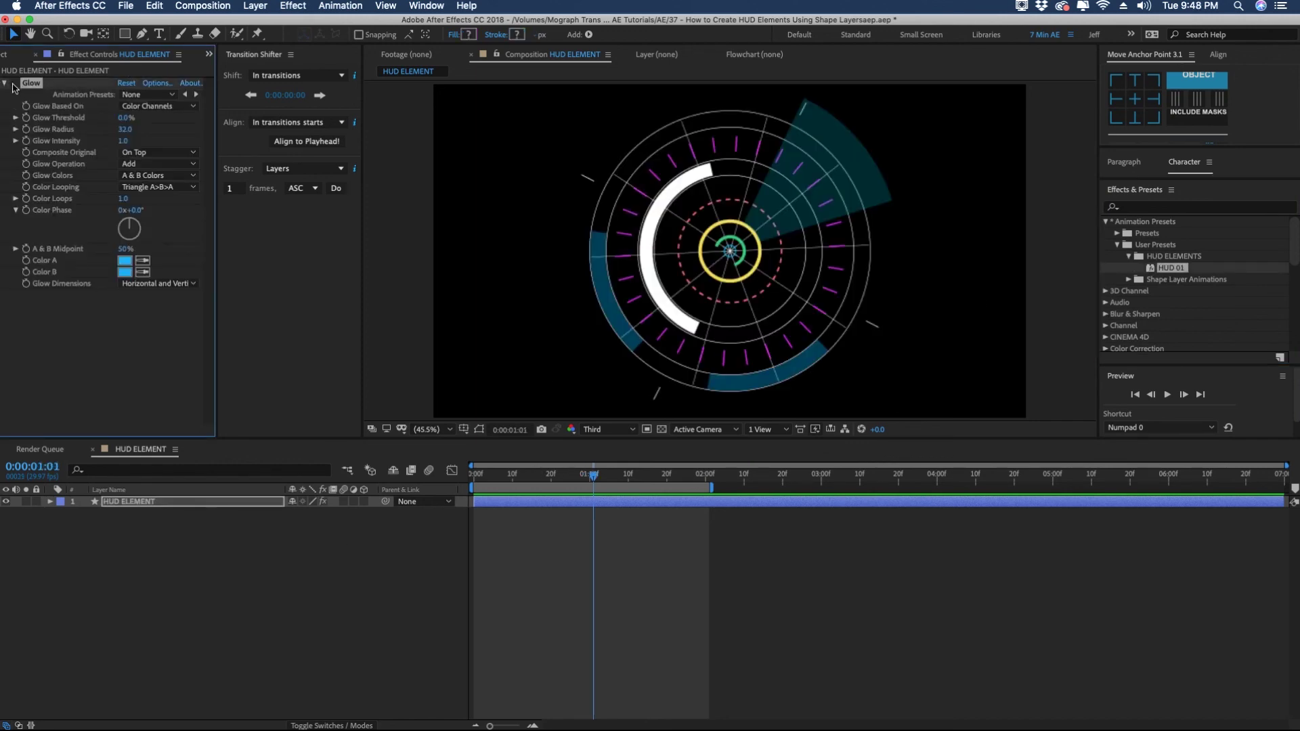
left_click(14, 84)
left_click(15, 85)
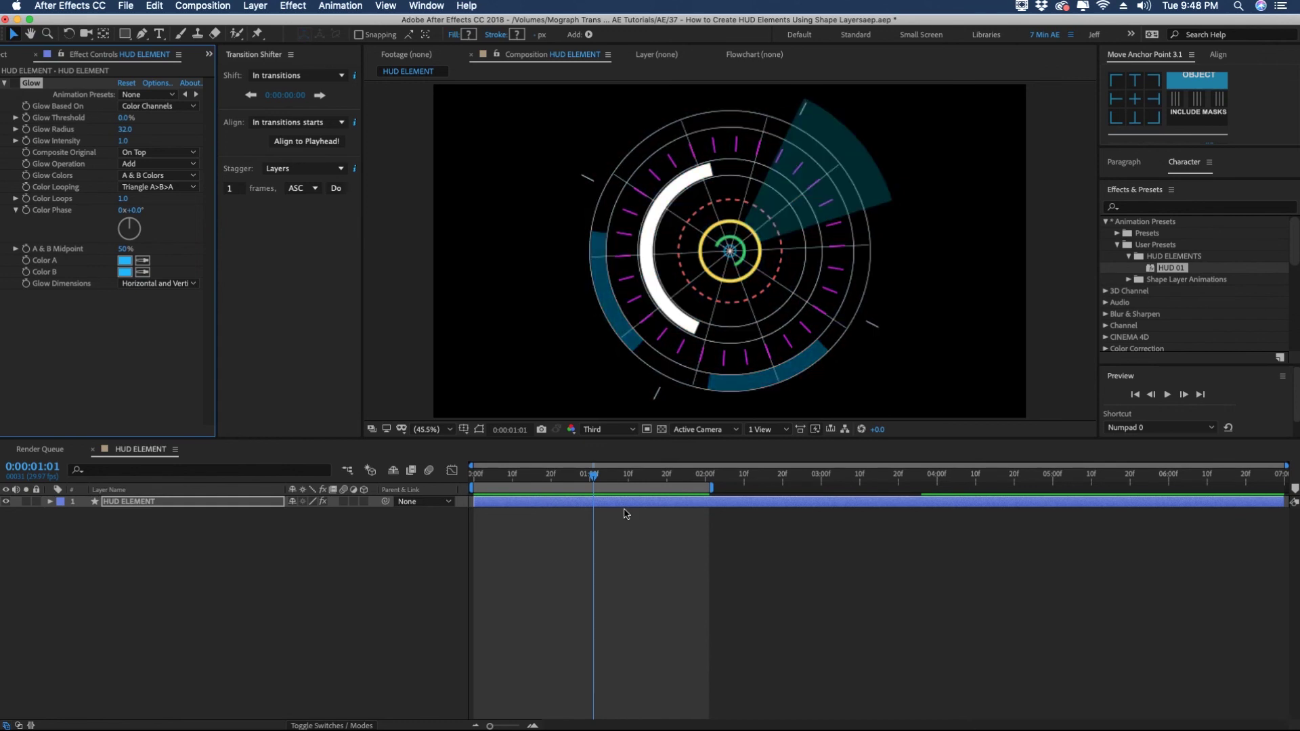
Step: Reveal all expressions on the HUD ELEMENT layer, review them from LIGHT to LINES, and collapse the layer
left_click(597, 507)
key("e")
key("e")
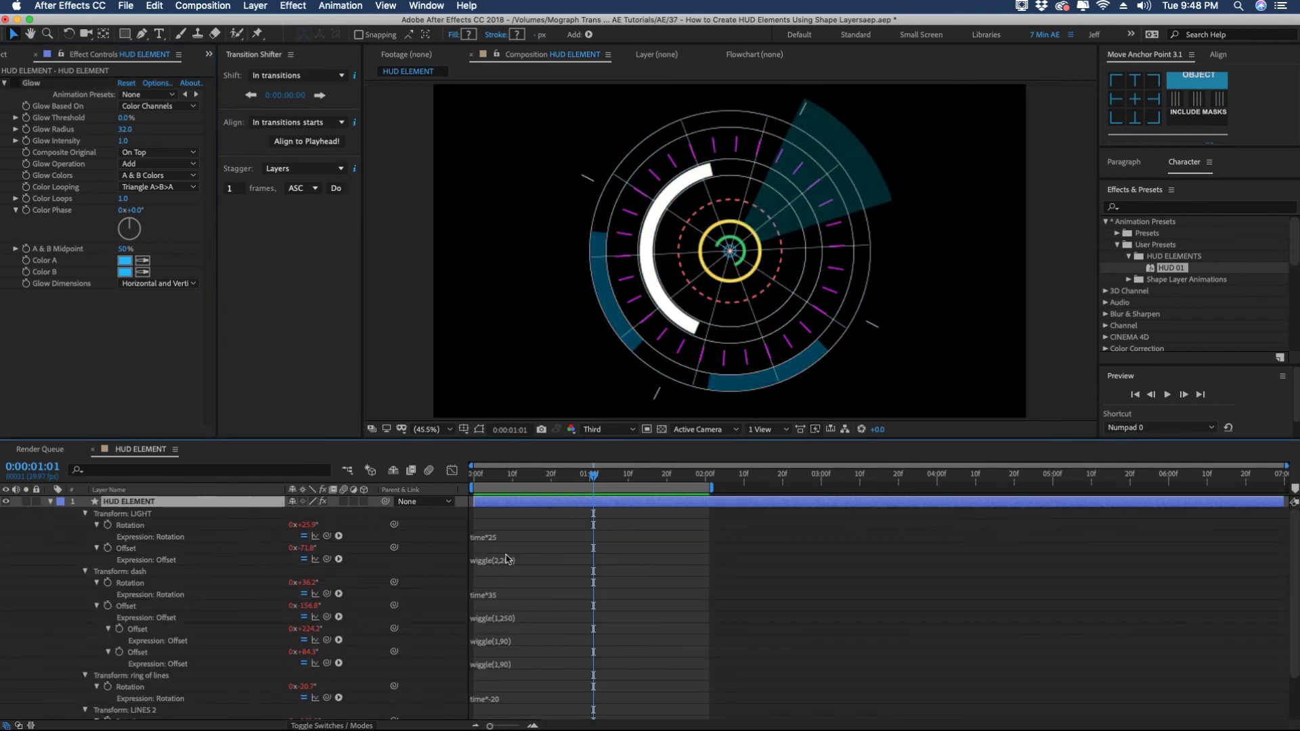
scroll(502, 590, "down", 2)
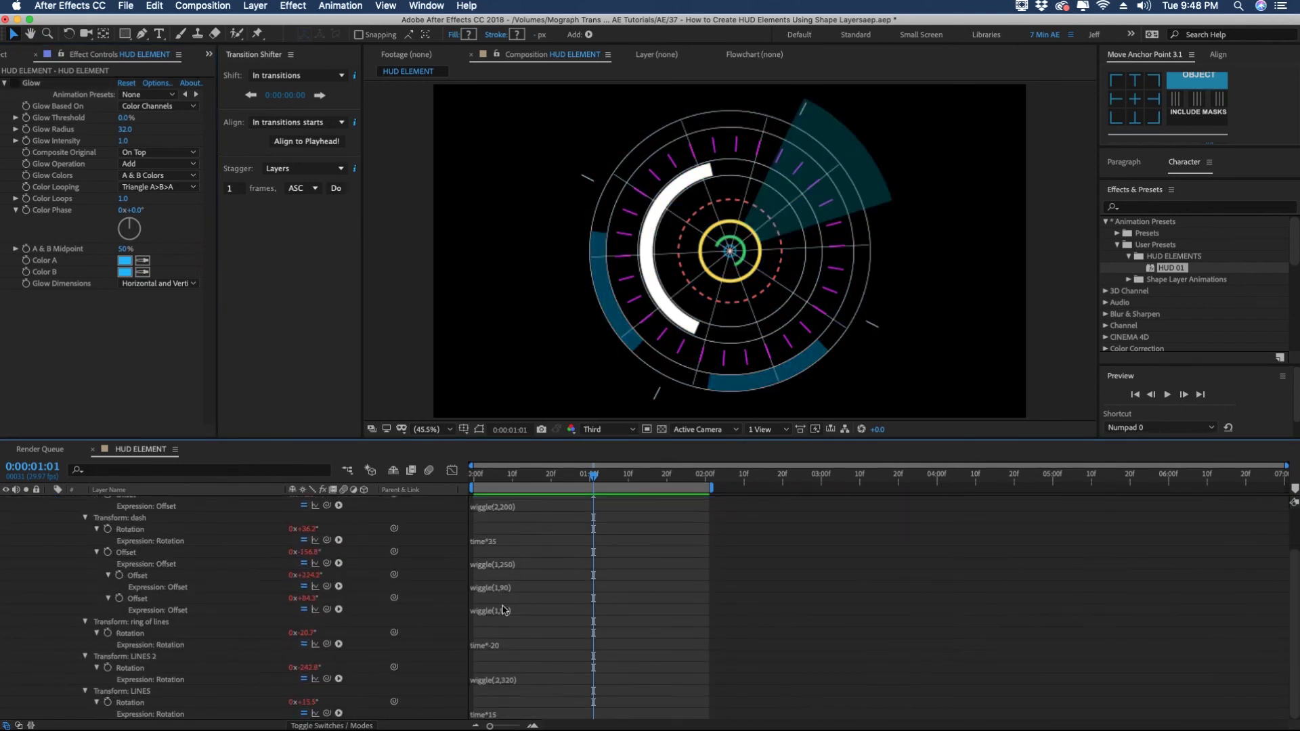
scroll(503, 579, "up", 1)
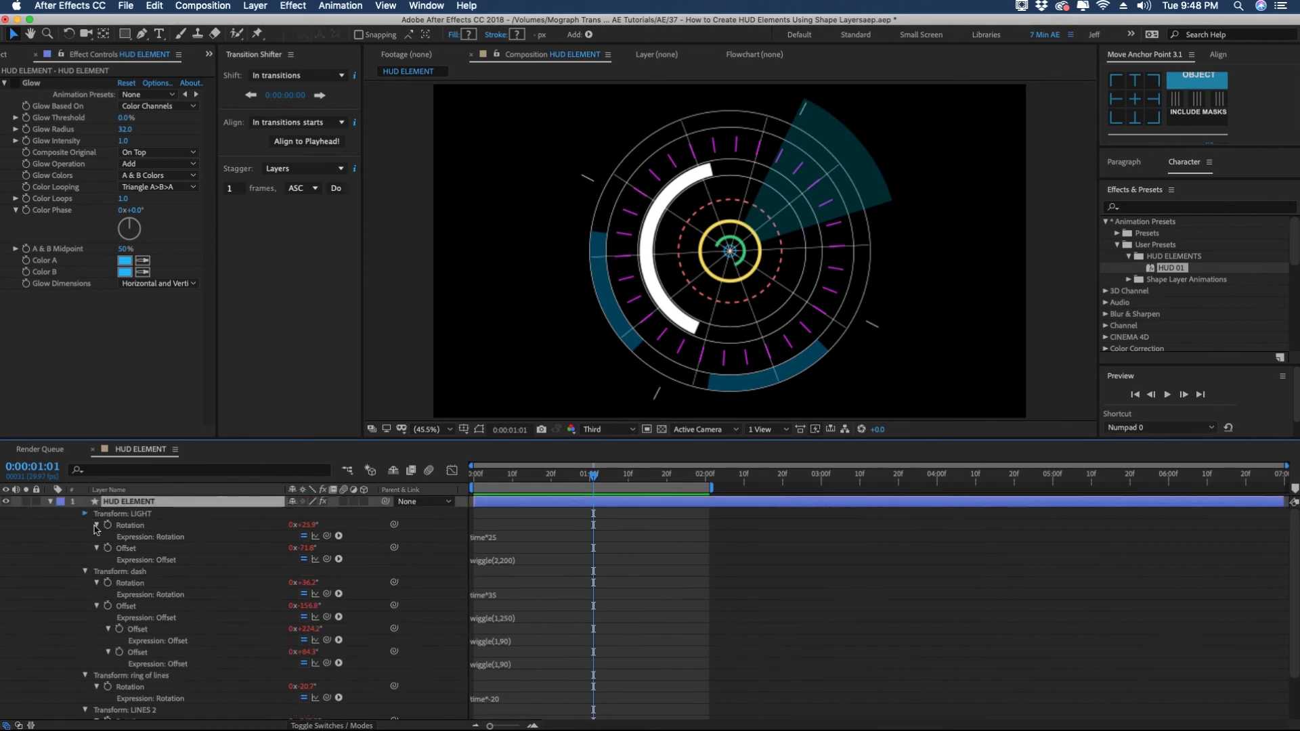
left_click(49, 503)
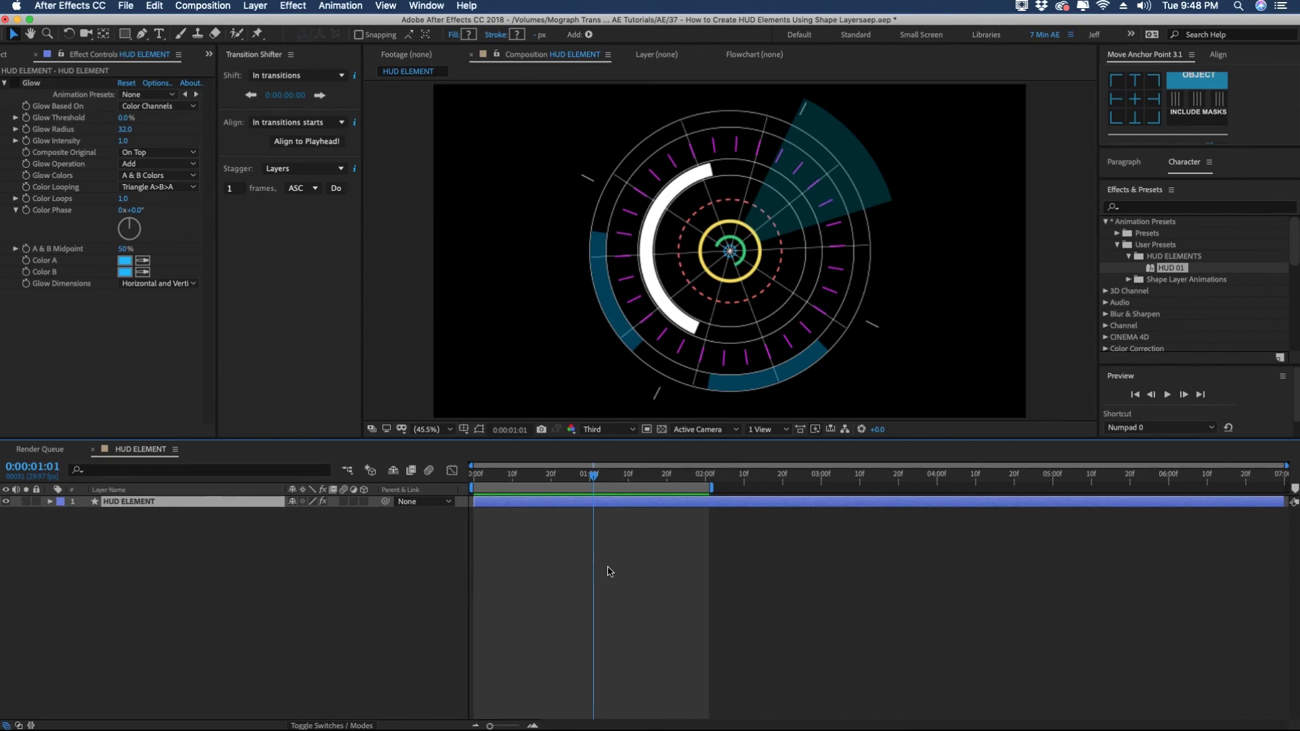